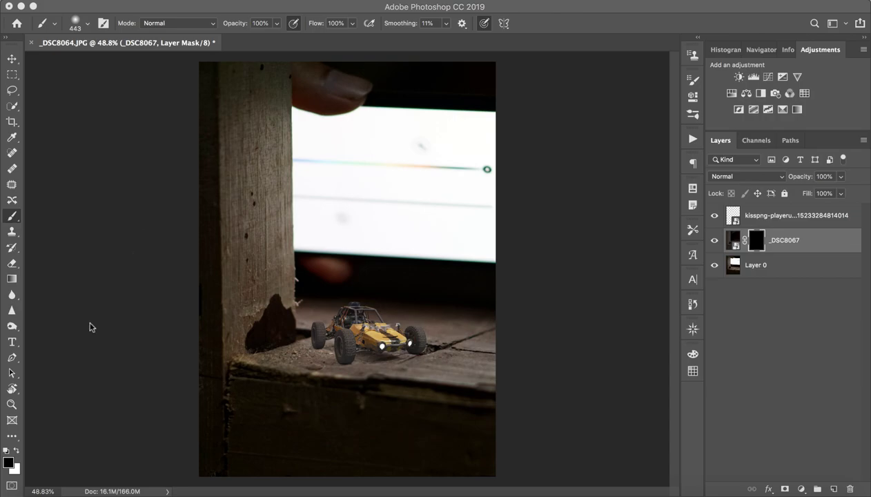
Step: Start a Pen path beyond the image's right side, tracing the dark band behind the car up to the wooden post's edge
click(12, 358)
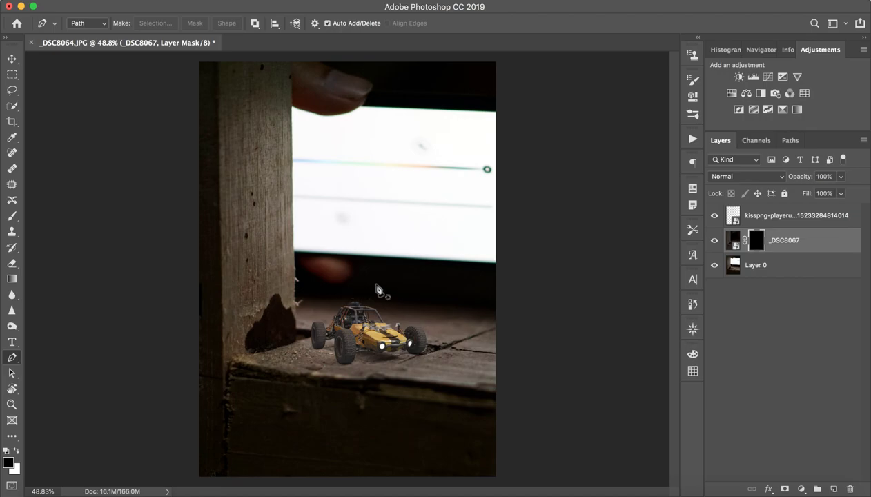
drag(508, 288, 429, 290)
click(407, 290)
drag(349, 287, 323, 273)
key(z)
key(p)
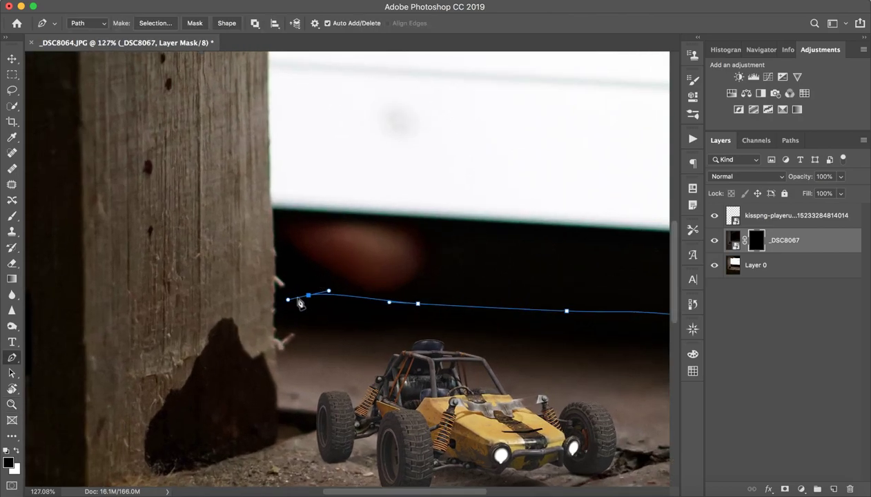
click(273, 228)
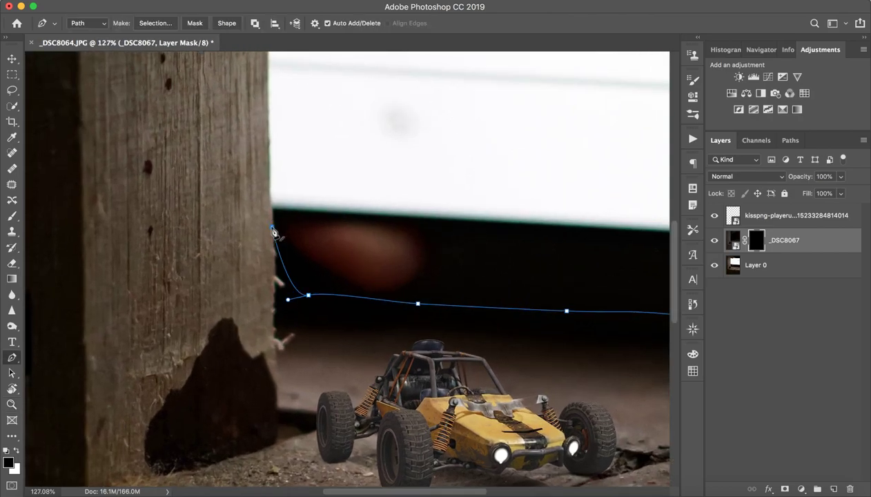
Step: Continue the path up along the wooden post's right edge to the top of the image
scroll(276, 235, up, 5)
key(z)
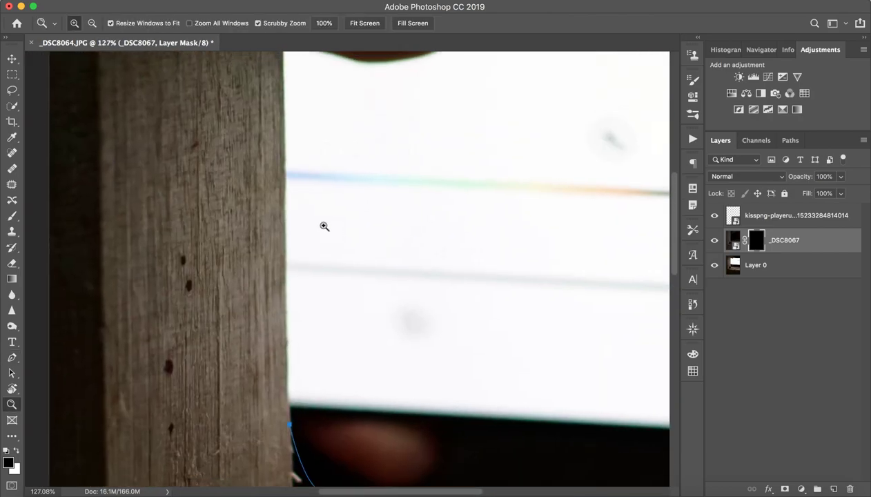
drag(333, 227, 300, 227)
click(301, 228)
key(p)
scroll(262, 207, up, 5)
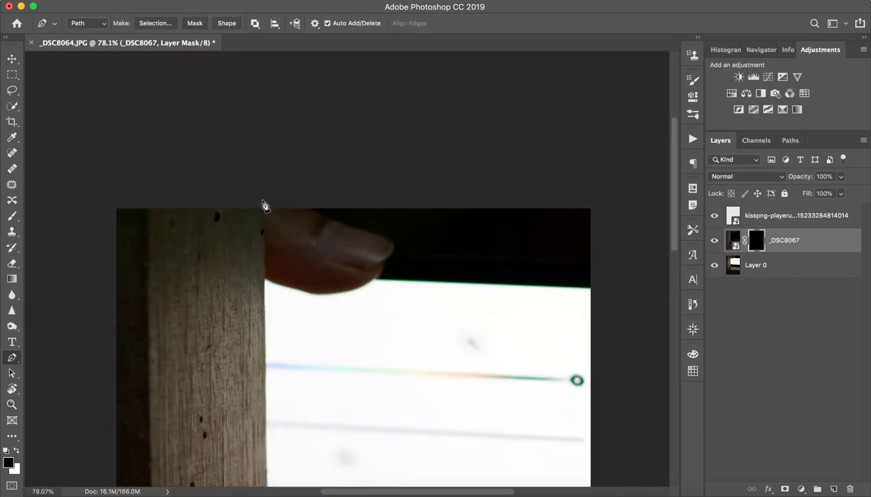
key(z)
mouse_move(262, 210)
mouse_down()
mouse_move(290, 200)
mouse_move(274, 217)
mouse_up()
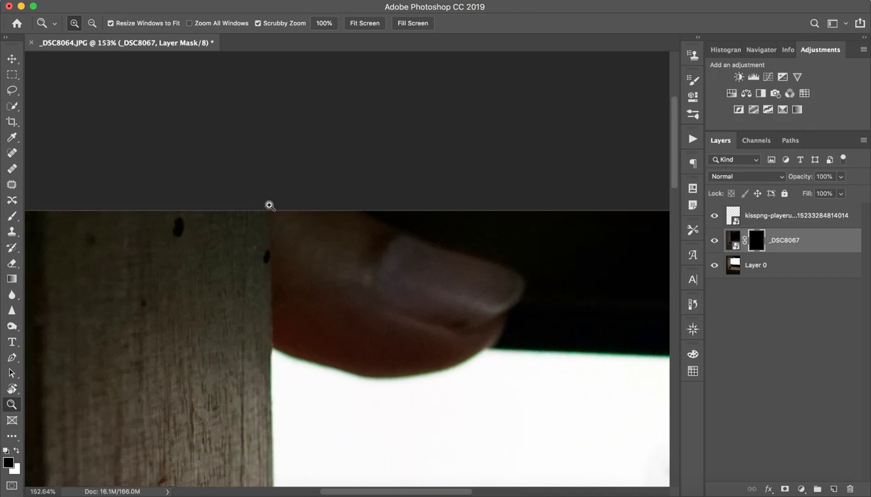
key(p)
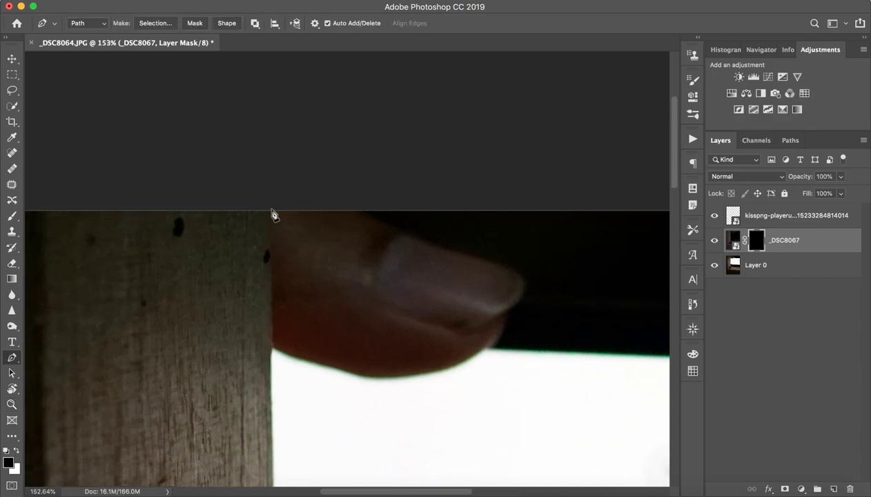
click(270, 208)
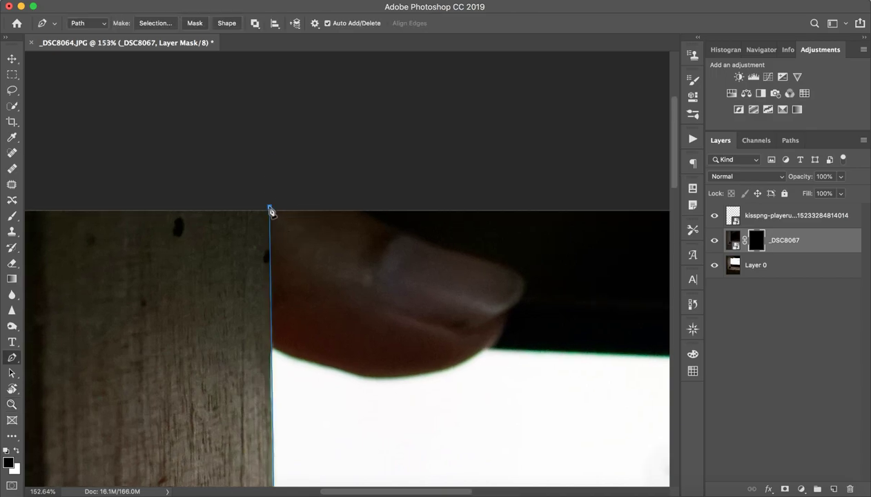
drag(270, 207, 273, 203)
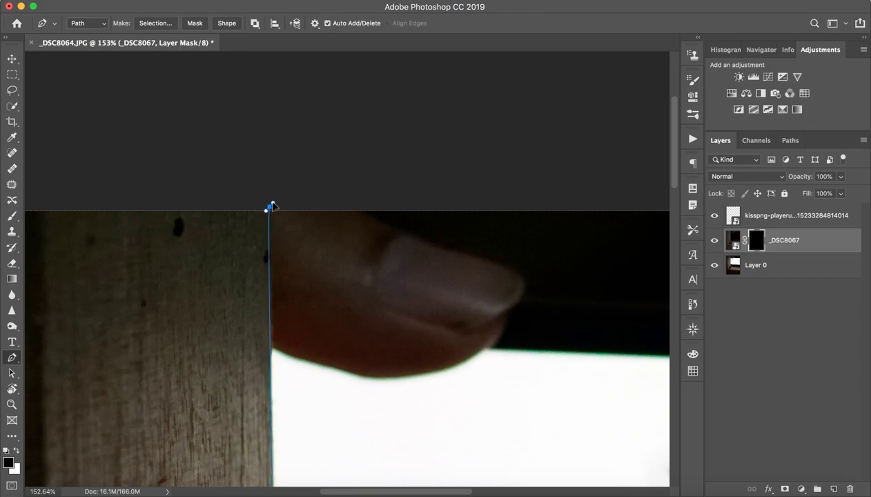
Step: Close the path around the bright screen by running it outside the top and right sides of the canvas
click(338, 136)
click(445, 130)
key(z)
drag(521, 148, 453, 155)
key(p)
click(401, 132)
click(453, 169)
click(451, 139)
click(448, 185)
click(447, 222)
click(445, 255)
click(442, 279)
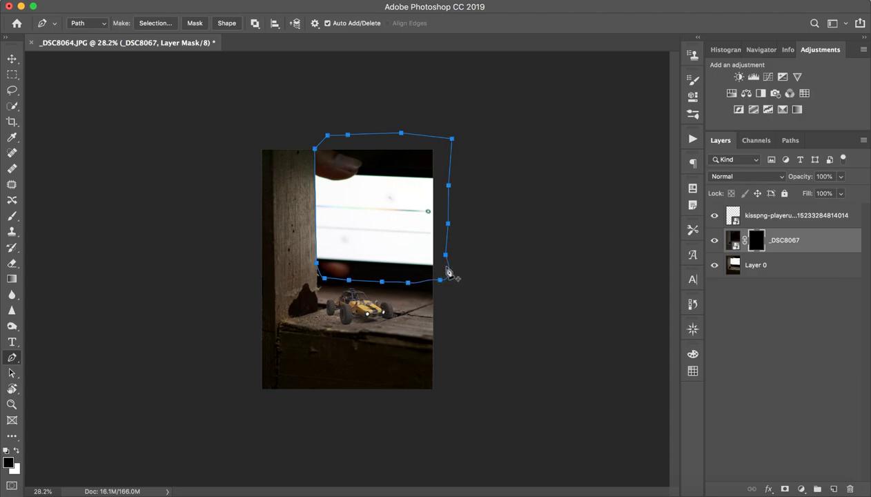
Step: Convert the path into a new anti-aliased selection with a 1-pixel feather radius
right_click(405, 214)
click(452, 261)
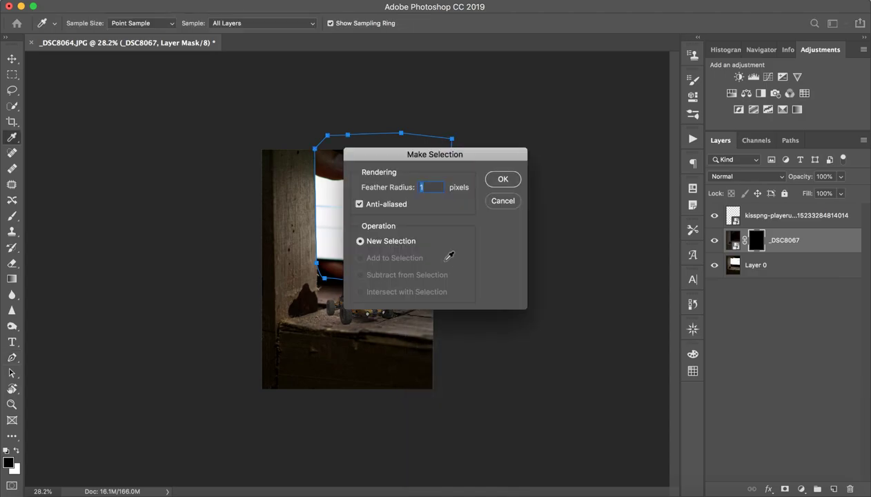
click(494, 178)
Step: Fill the selected area of the _DSC8067 layer mask with white and deselect
key(z)
drag(365, 236, 395, 233)
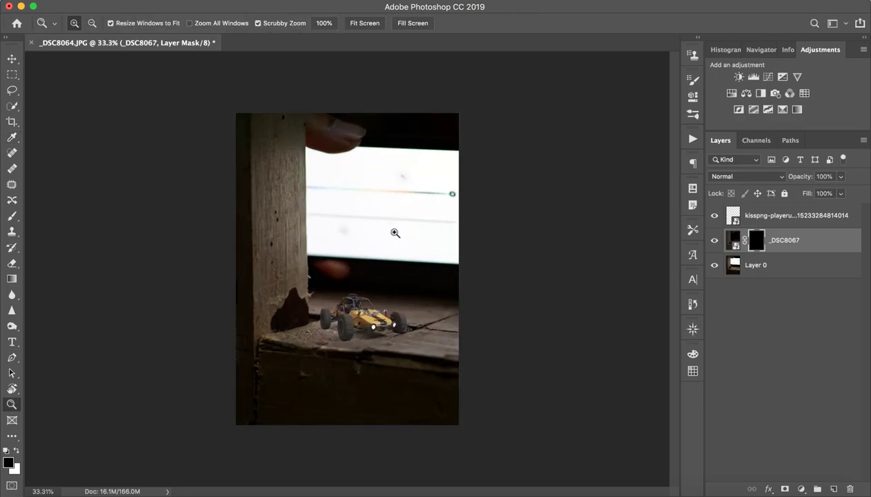
key(p)
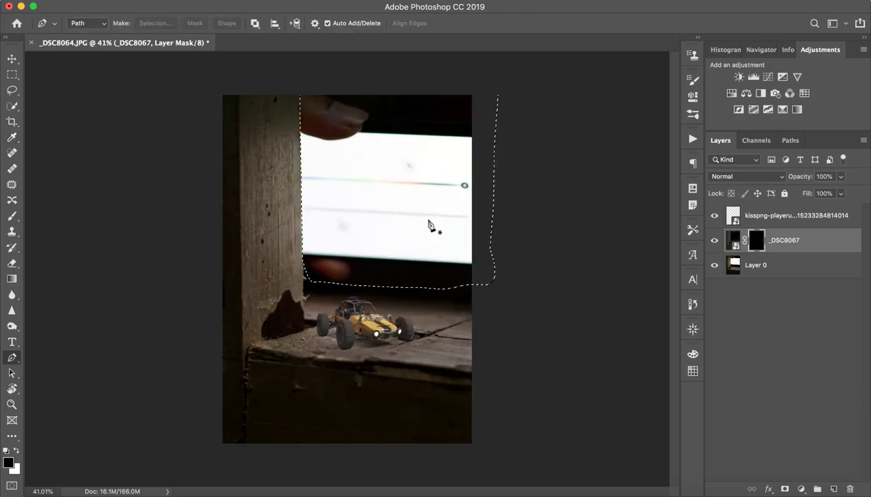
key(x)
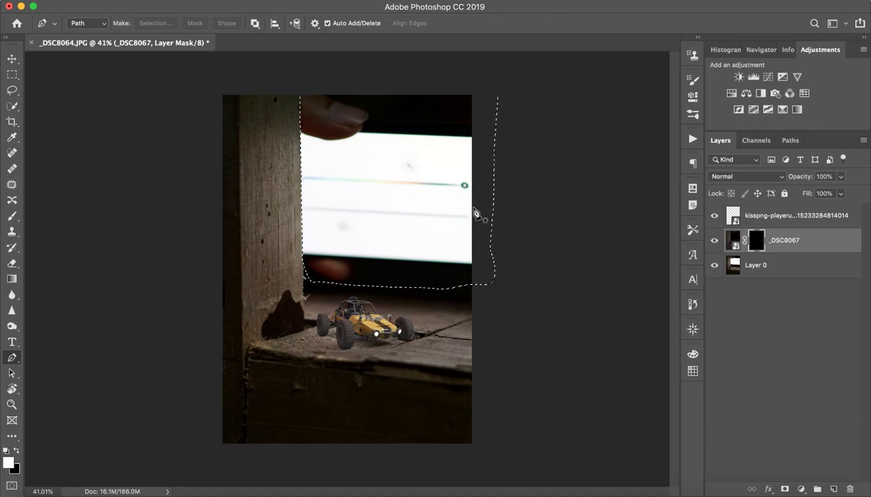
key(alt+BackSpace)
key(ctrl+d)
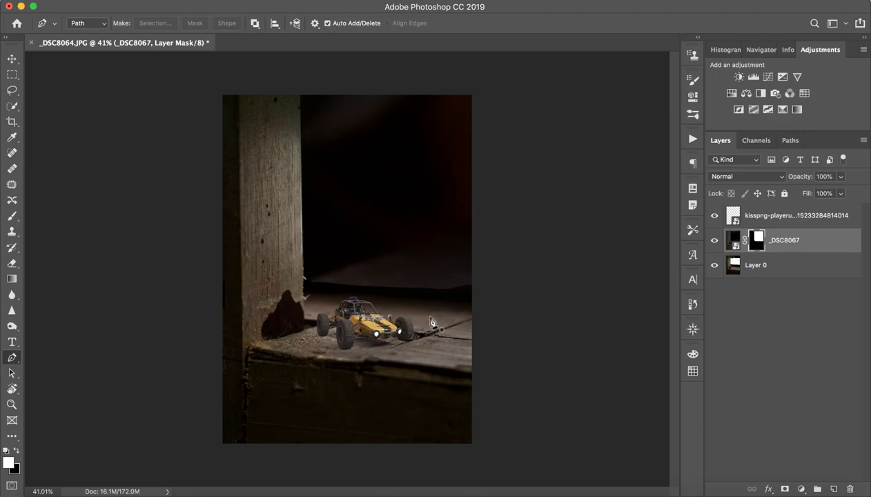
Step: Paint white on the _DSC8067 mask with a soft 443-pixel brush to blend the seam behind the car
key(b)
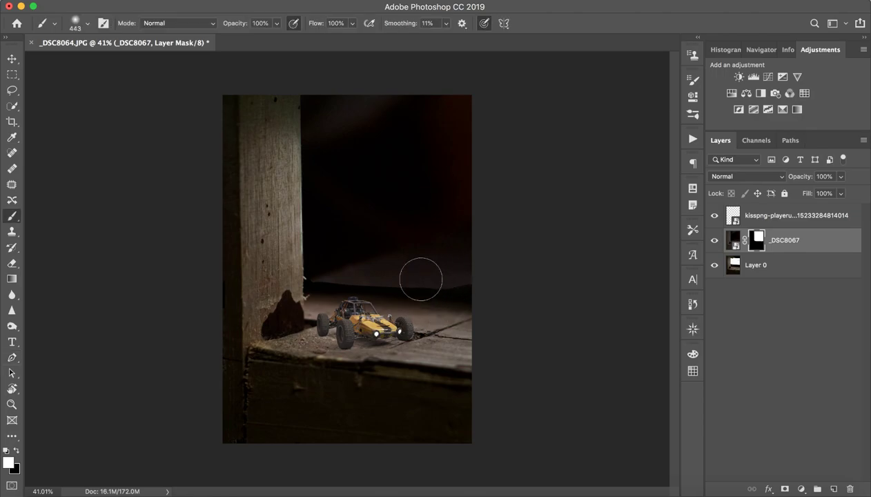
key(z)
drag(370, 290, 428, 287)
key(b)
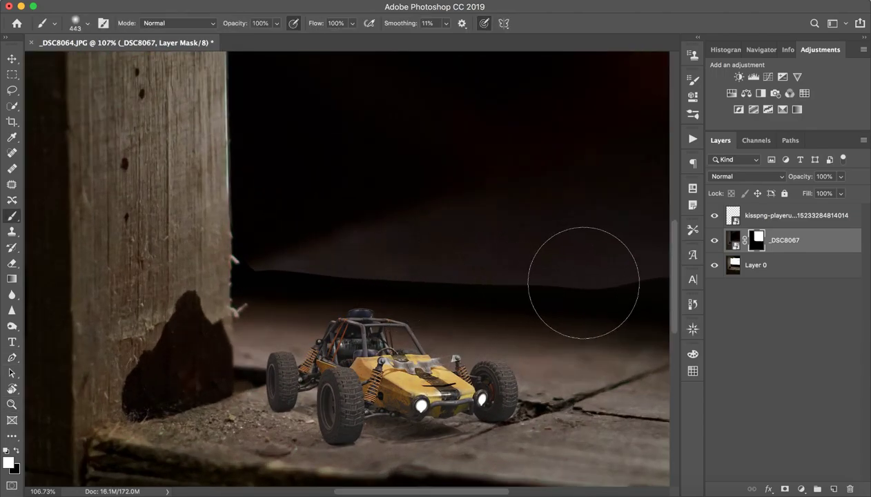
mouse_move(622, 288)
mouse_down()
mouse_move(541, 298)
mouse_move(549, 282)
mouse_move(422, 280)
mouse_move(339, 297)
mouse_move(417, 286)
mouse_move(276, 288)
mouse_move(330, 280)
mouse_move(316, 262)
mouse_move(296, 283)
mouse_up()
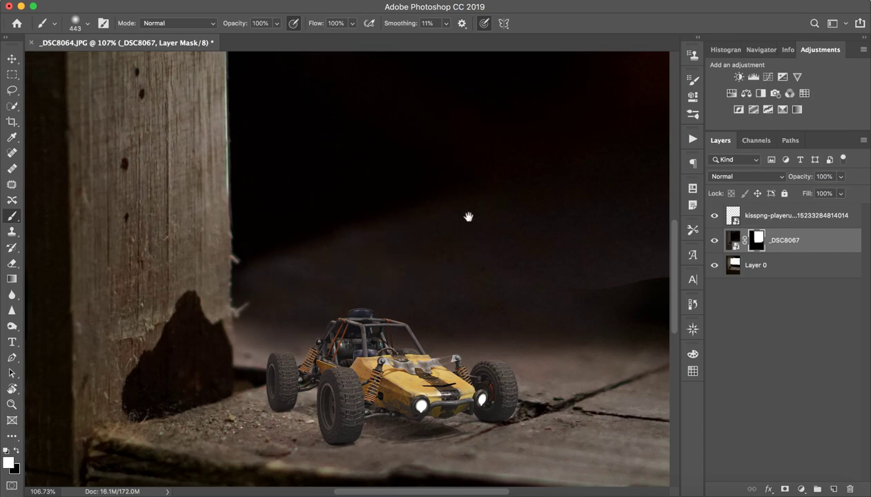
drag(449, 216, 317, 195)
drag(436, 229, 410, 229)
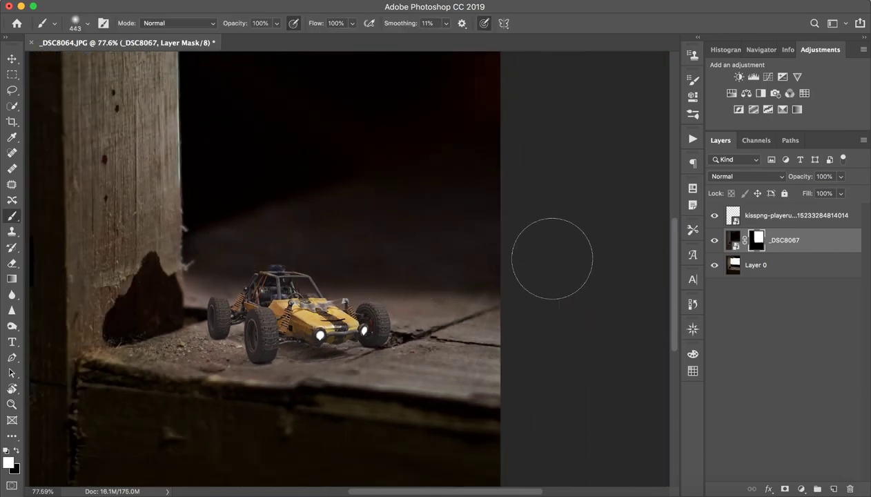
Step: Try to clean the bright fringe on the post's right edge by painting black on the _DSC8067 mask
scroll(505, 255, up, 5)
scroll(505, 255, left, 3)
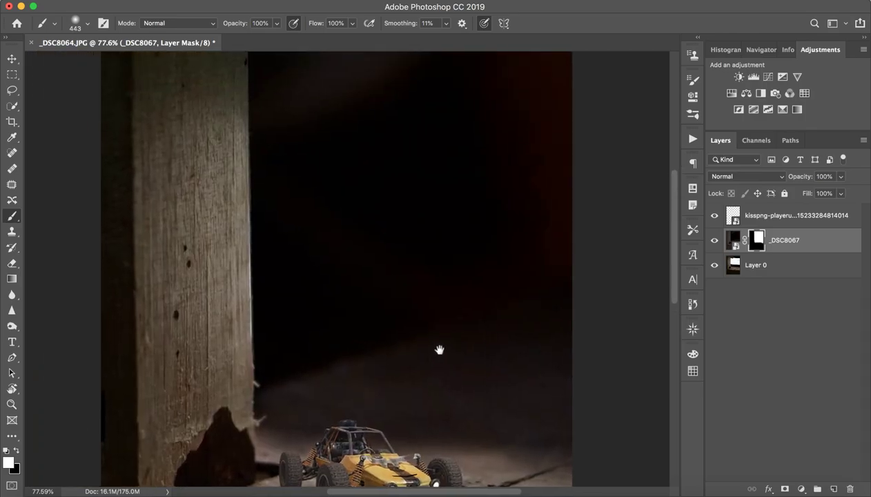
mouse_move(243, 334)
mouse_down()
mouse_move(299, 327)
mouse_move(256, 343)
mouse_move(152, 345)
mouse_up()
mouse_move(297, 334)
mouse_down()
mouse_move(229, 345)
mouse_move(282, 326)
mouse_move(252, 327)
mouse_move(265, 322)
mouse_up()
key(x)
drag(263, 284, 261, 287)
key(super+z)
key(super+z)
Step: Try to cover the bright fringe on the post's right edge by painting white on the mask with a 35-pixel brush
key(x)
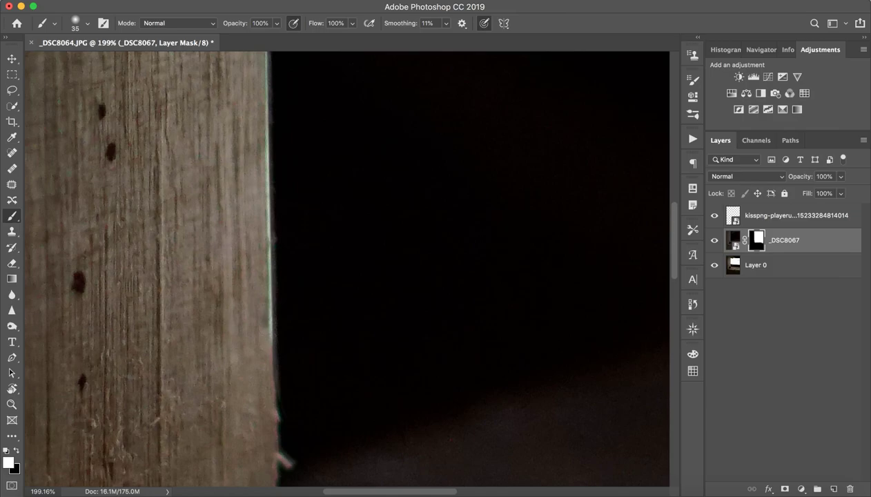
mouse_move(268, 295)
mouse_down()
mouse_move(260, 313)
mouse_move(271, 317)
mouse_move(264, 276)
mouse_up()
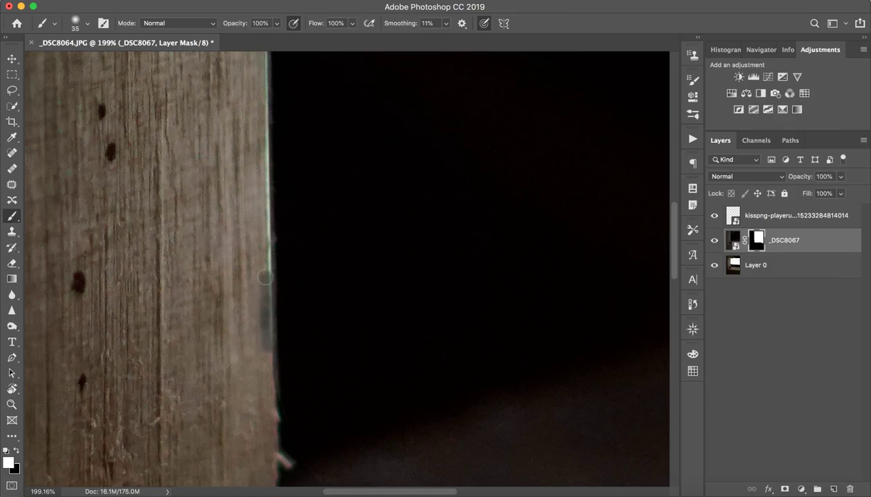
key(super+z)
key(super+z)
drag(275, 328, 272, 332)
key(super+z)
key(z)
mouse_move(344, 322)
mouse_down()
mouse_move(317, 321)
mouse_move(327, 323)
mouse_up()
key(b)
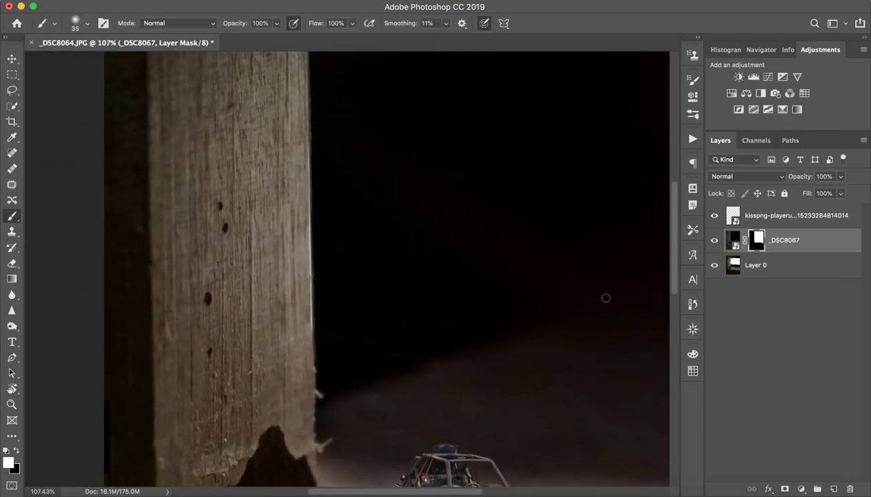
Step: Try to stamp the visible layers into a new layer above the kisspng car layer
click(716, 216)
click(776, 214)
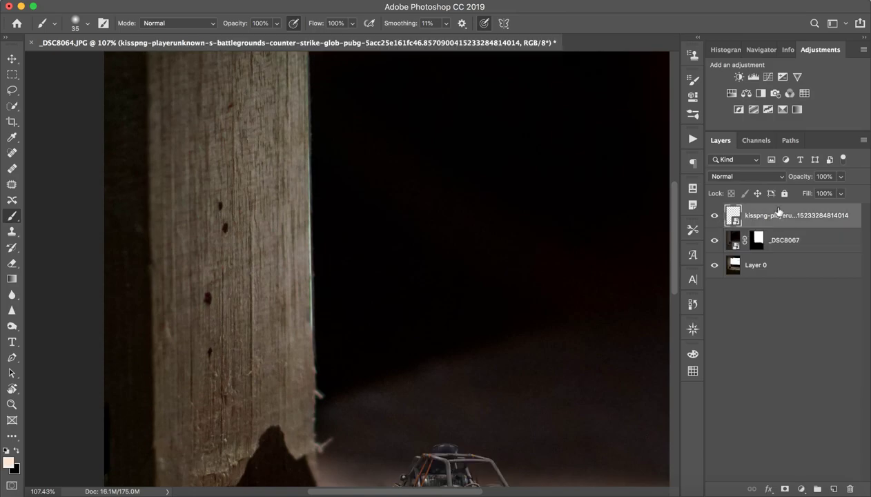
key(super+alt+shift+e)
key(super+z)
Step: Hide the kisspng car layer and stamp the visible layers into a new layer directly above _DSC8067
click(807, 247)
key(super+alt+shift+e)
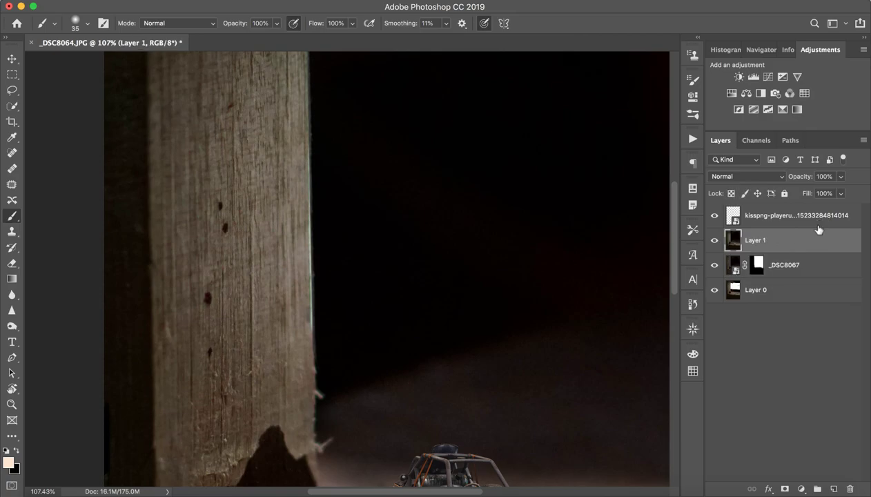
key(super+z)
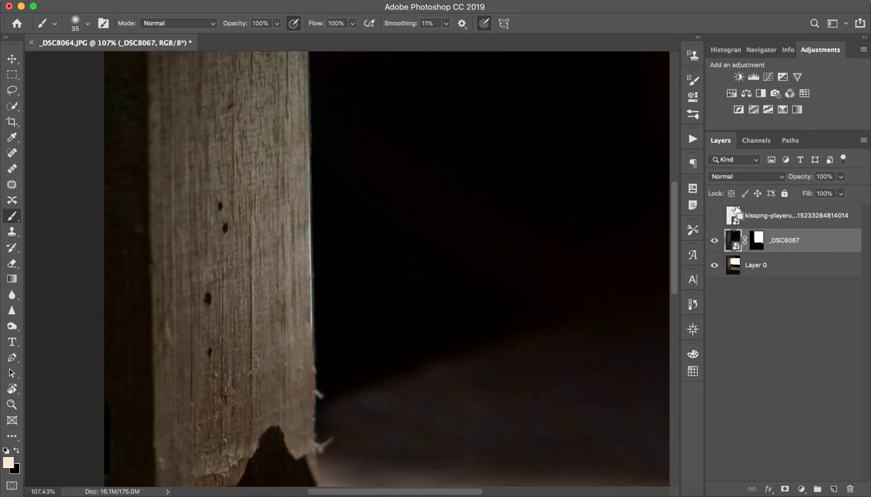
key(super+alt+shift+e)
Step: Set up the Clone Stamp with a soft 75-pixel brush for retouching the post's edge on Layer 1
key(super+space)
mouse_move(404, 244)
mouse_down()
mouse_move(381, 243)
mouse_move(405, 245)
mouse_up()
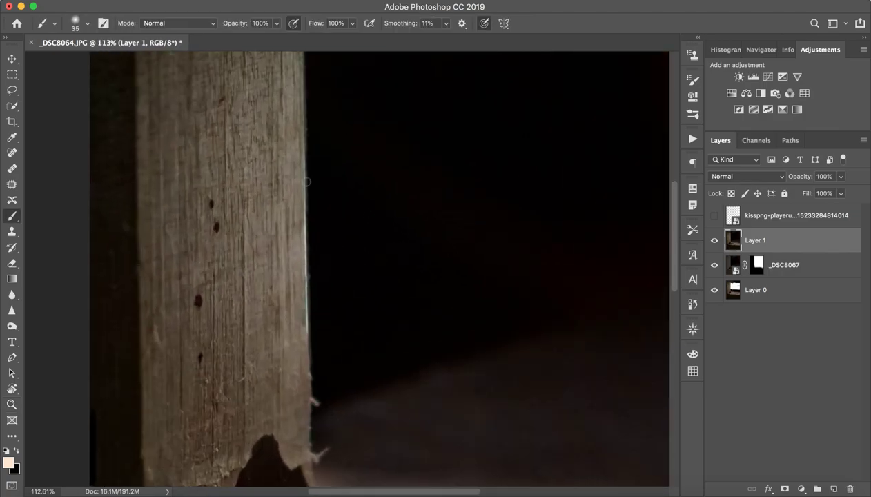
drag(295, 107, 294, 253)
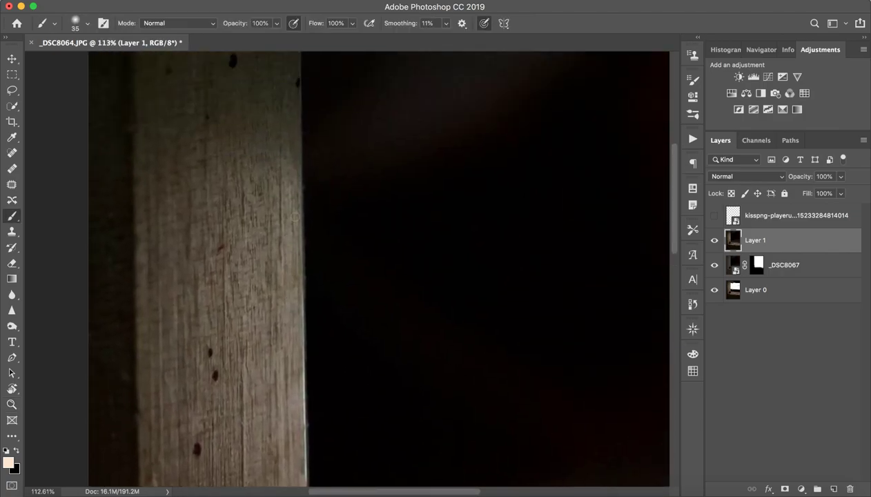
drag(292, 343, 299, 210)
drag(307, 323, 338, 330)
key(super+space)
scroll(338, 330, up, 1)
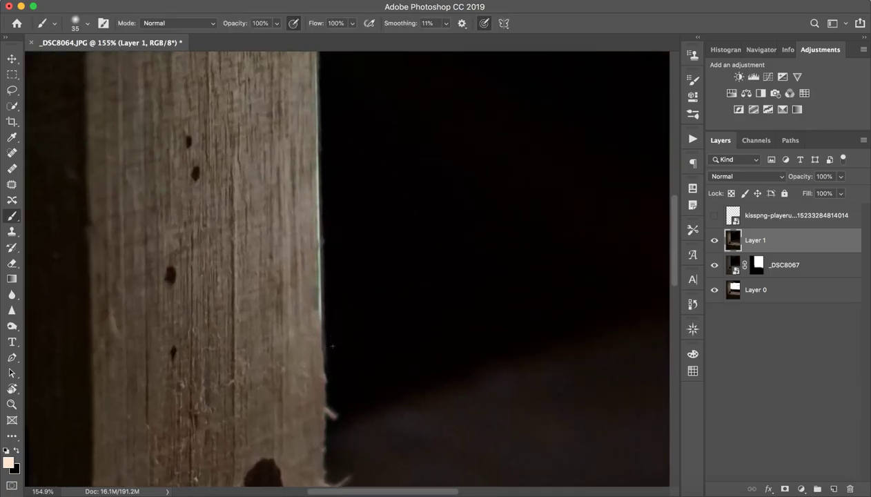
key(s)
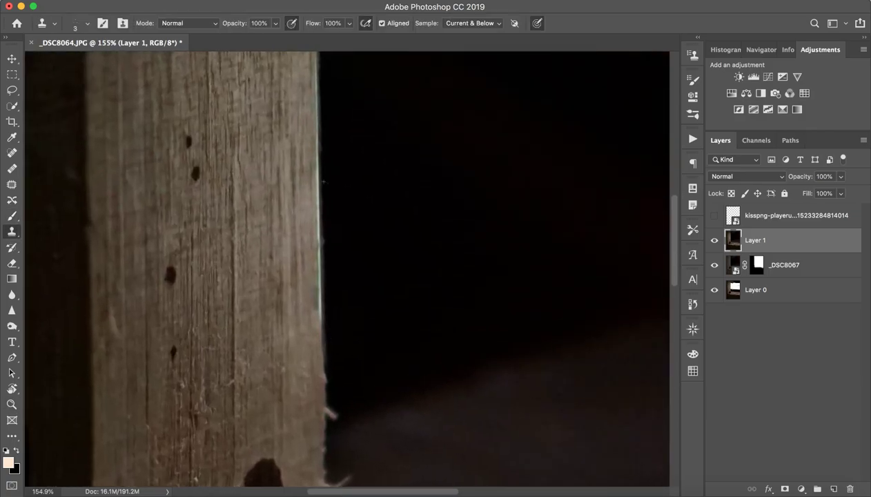
mouse_move(387, 276)
mouse_down()
mouse_move(431, 276)
mouse_move(419, 279)
mouse_up()
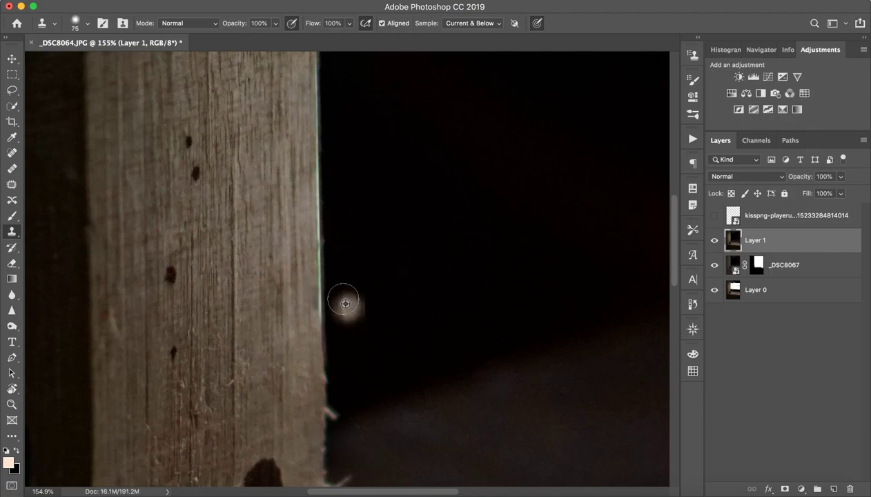
Step: Undo a test clone of the post's wood on the dark background and change the Clone Stamp to a hard 80-pixel brush
alt+click(294, 70)
click(344, 267)
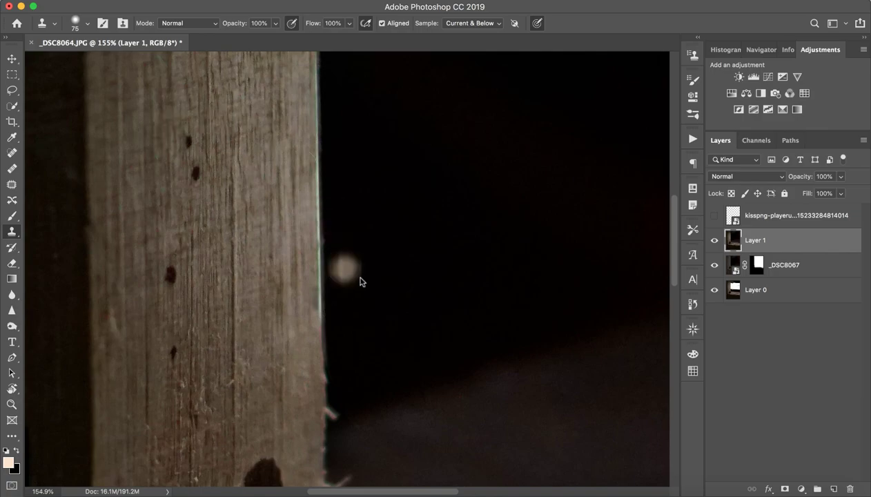
drag(359, 277, 362, 276)
mouse_move(395, 164)
mouse_down()
mouse_move(367, 458)
mouse_move(359, 423)
mouse_up()
key(super+z)
Step: Clone the clean lower edge of the post over the bright fringe just above it with the hard 80-pixel brush
alt+click(319, 341)
drag(320, 329, 314, 236)
alt+click(321, 348)
drag(319, 313, 317, 268)
alt+click(319, 344)
drag(318, 312, 316, 269)
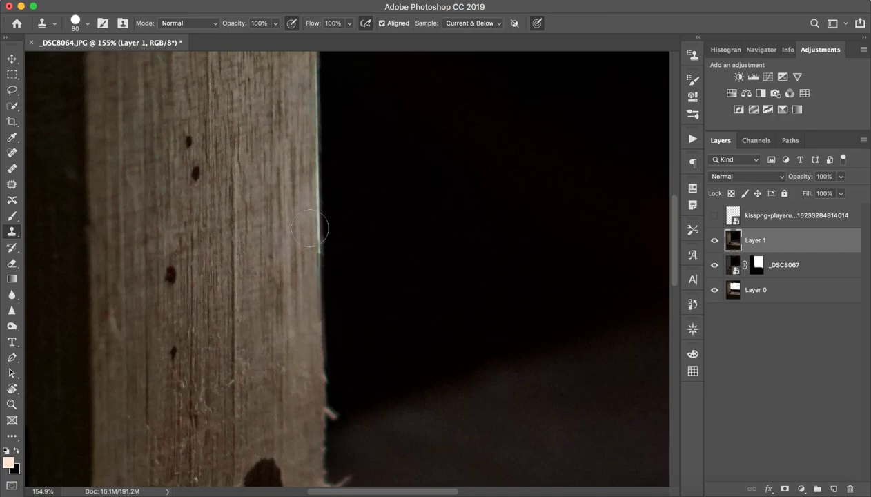
alt+click(321, 356)
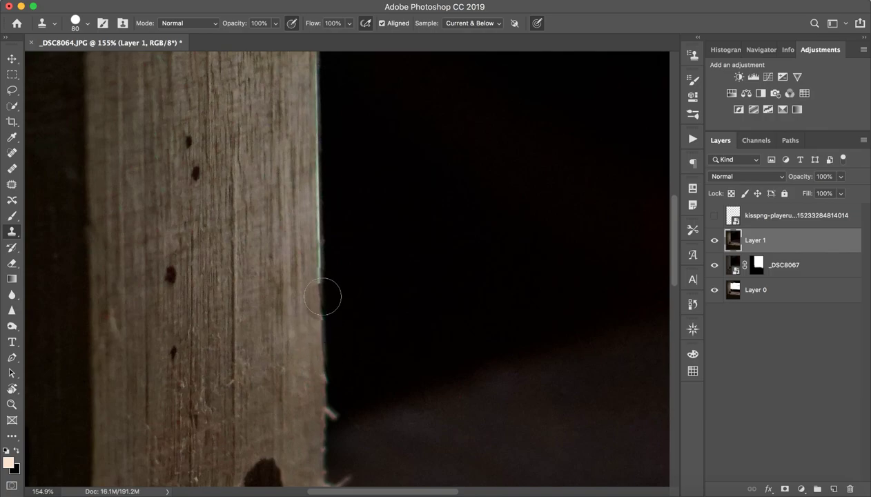
alt+click(321, 335)
drag(319, 314, 321, 262)
Step: Reduce the Clone Stamp brush to 23 pixels and retouch the bright fringe along the upper part of the post's edge
mouse_move(273, 126)
mouse_down()
mouse_move(256, 304)
mouse_move(272, 220)
mouse_up()
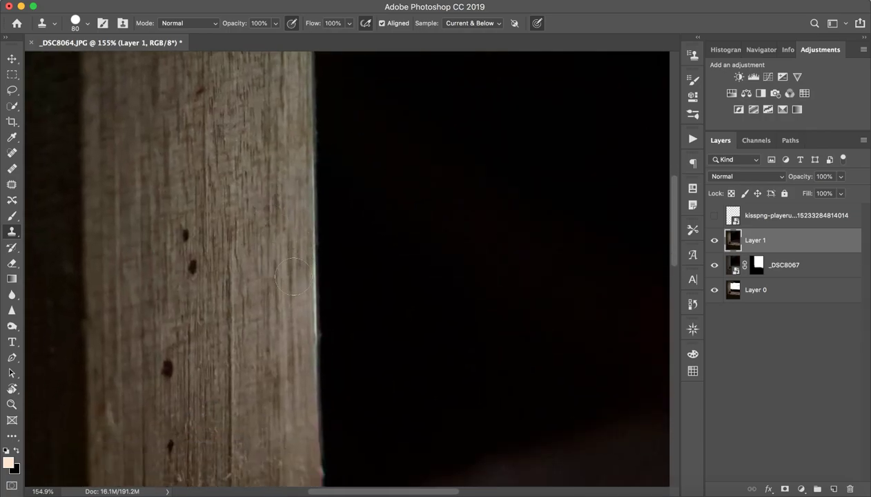
drag(295, 270, 268, 269)
drag(300, 96, 289, 186)
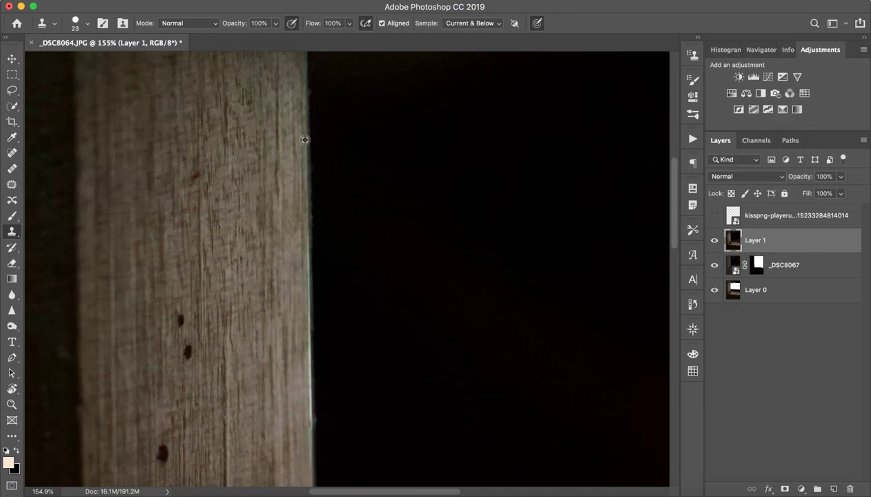
drag(297, 95, 292, 234)
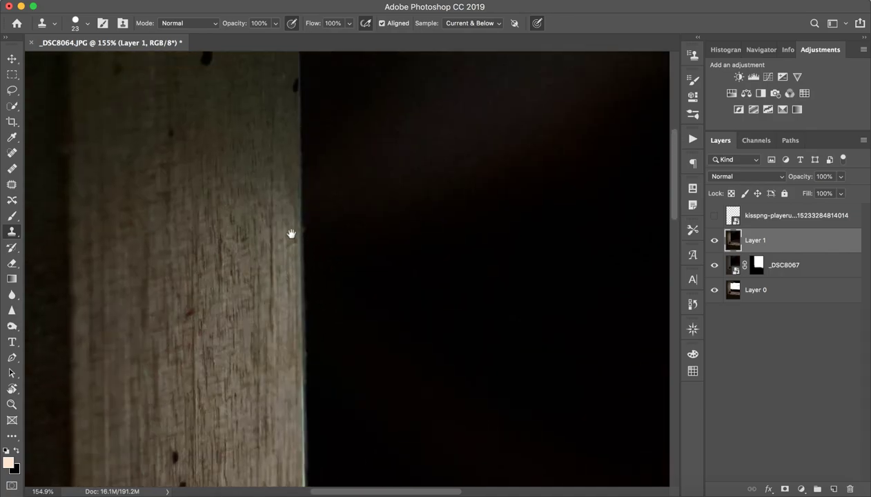
drag(298, 185, 299, 240)
drag(299, 193, 298, 280)
drag(295, 234, 297, 186)
mouse_move(296, 285)
mouse_down()
mouse_move(299, 339)
mouse_move(296, 275)
mouse_up()
Step: Clone wood over the remaining bright fringe along the middle of the post's edge, undoing one stroke
mouse_move(295, 310)
mouse_down()
mouse_move(294, 246)
mouse_move(304, 226)
mouse_up()
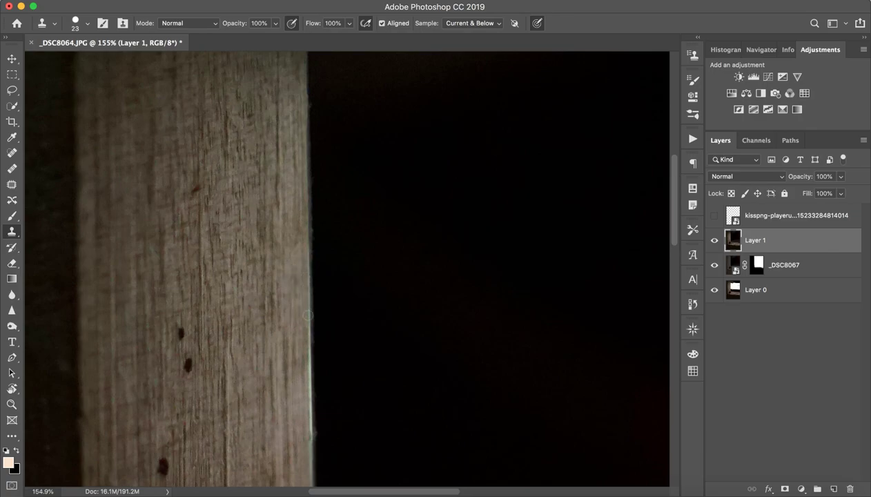
drag(280, 314, 294, 194)
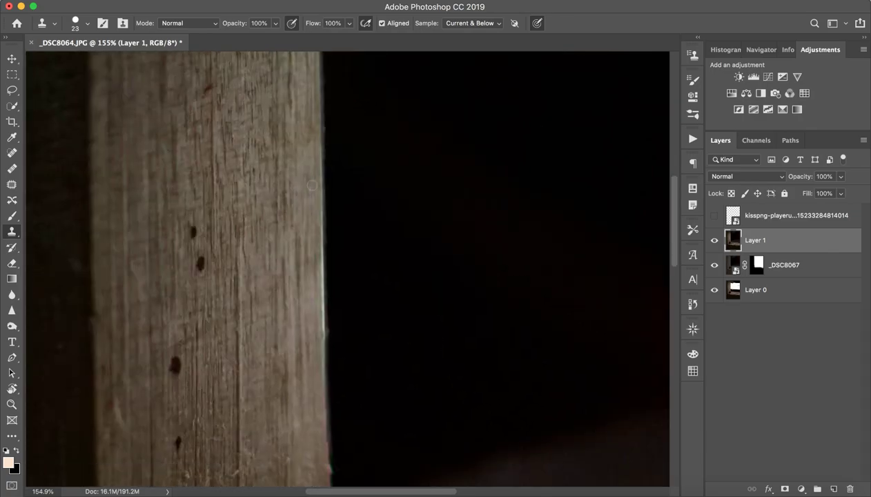
drag(319, 224, 316, 233)
drag(308, 308, 323, 229)
key(super+z)
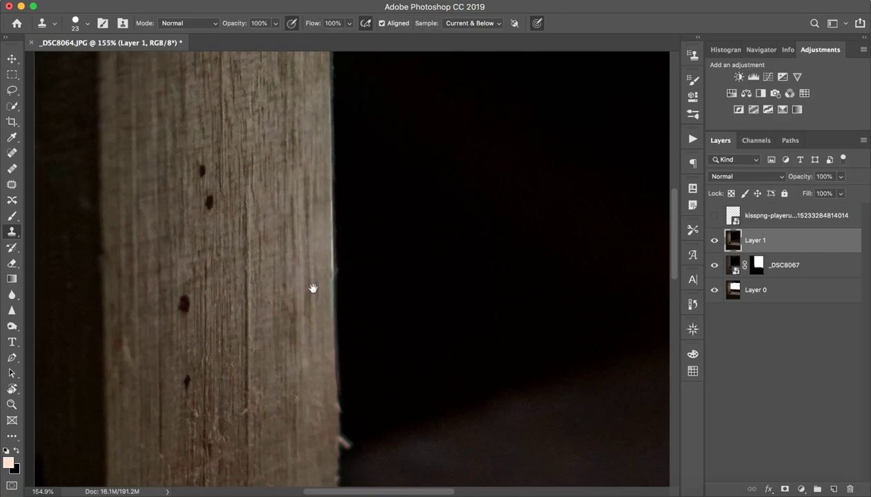
drag(311, 293, 314, 251)
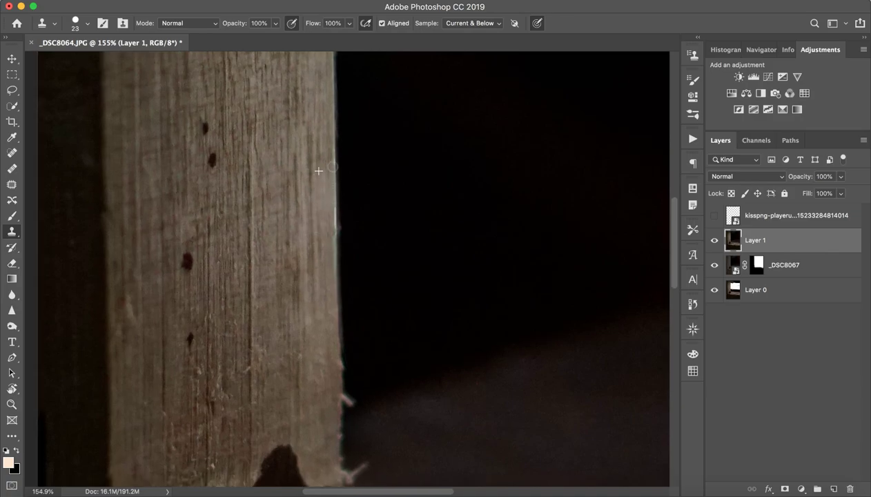
drag(312, 192, 317, 78)
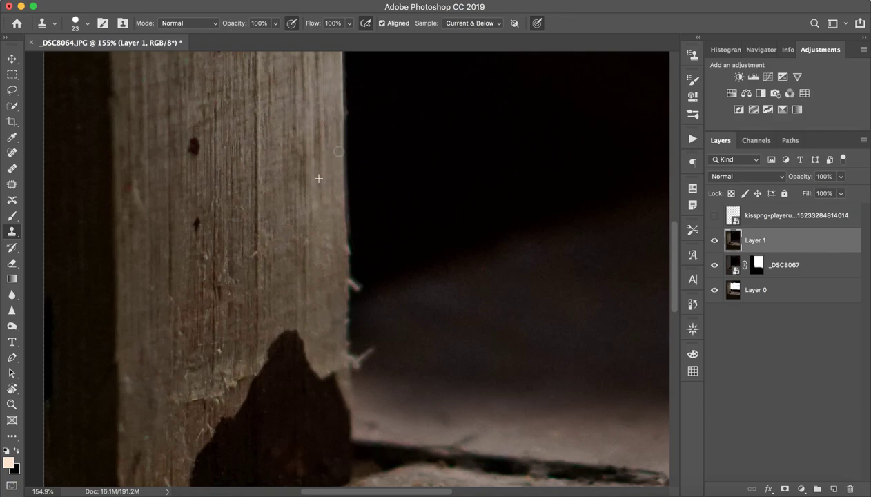
drag(330, 80, 302, 208)
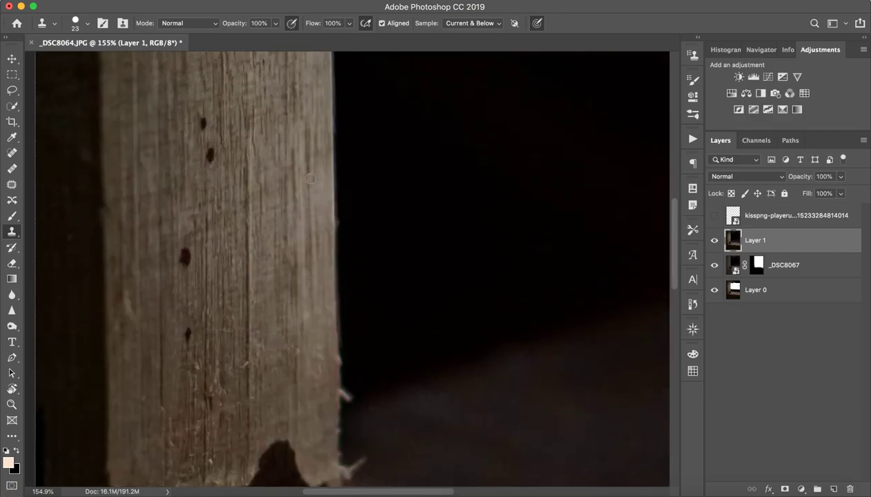
key(z)
mouse_move(449, 200)
mouse_down()
mouse_move(348, 201)
mouse_move(391, 196)
mouse_up()
key(s)
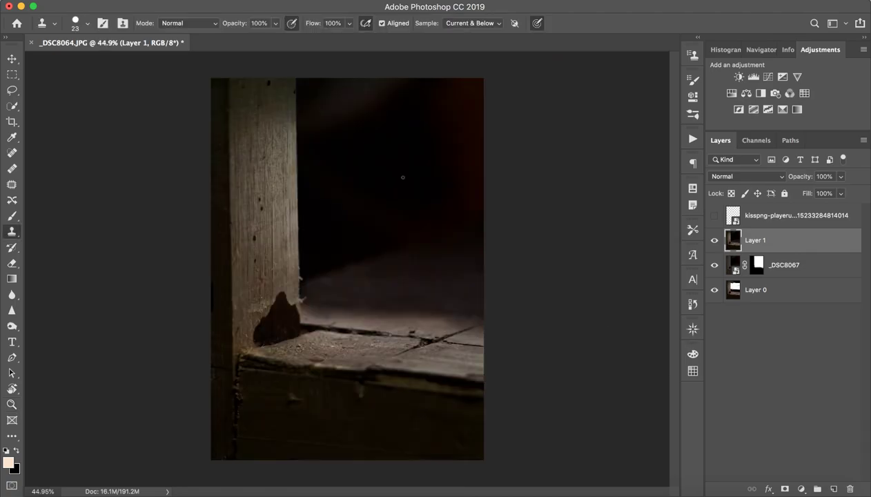
Step: Enlarge the Clone Stamp to a soft 146-pixel brush and clone wood over the upper part of the dark stain at the post's base
key(z)
drag(274, 287, 307, 284)
key(s)
mouse_move(243, 289)
mouse_down()
mouse_move(303, 250)
mouse_move(343, 239)
mouse_up()
key(z)
mouse_move(281, 244)
mouse_down()
mouse_move(338, 229)
mouse_move(315, 356)
mouse_move(338, 147)
mouse_up()
key(s)
mouse_move(349, 100)
mouse_down()
mouse_move(306, 238)
mouse_move(352, 260)
mouse_move(337, 298)
mouse_up()
alt+click(320, 237)
mouse_move(328, 259)
mouse_down()
mouse_move(307, 288)
mouse_move(311, 307)
mouse_move(276, 366)
mouse_move(315, 338)
mouse_move(289, 373)
mouse_move(311, 358)
mouse_move(336, 260)
mouse_move(334, 299)
mouse_move(367, 266)
mouse_move(370, 306)
mouse_move(373, 297)
mouse_move(365, 318)
mouse_up()
Step: Clone resampled wood over the rest of the dark stain, down to where the post meets the plank
alt+click(287, 254)
mouse_move(296, 322)
mouse_down()
mouse_move(344, 332)
mouse_move(317, 361)
mouse_up()
alt+click(310, 255)
mouse_move(318, 325)
mouse_down()
mouse_move(313, 348)
mouse_move(295, 367)
mouse_up()
drag(365, 318, 319, 360)
mouse_move(345, 276)
mouse_down()
mouse_move(369, 299)
mouse_move(378, 291)
mouse_move(364, 356)
mouse_up()
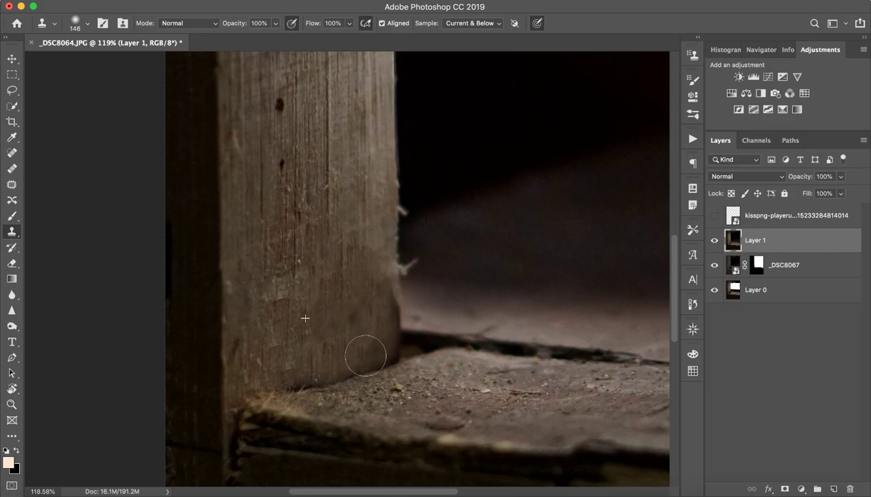
mouse_move(359, 283)
mouse_down()
mouse_move(350, 329)
mouse_move(328, 351)
mouse_move(291, 354)
mouse_up()
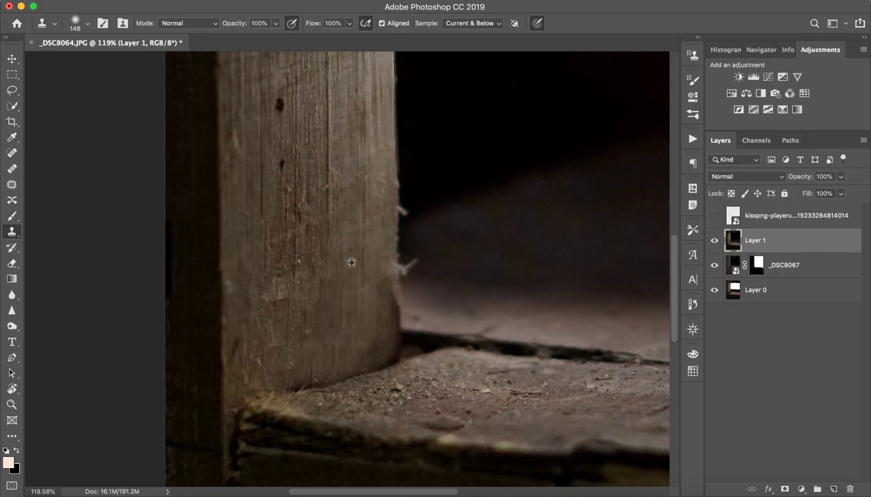
Step: Resample clean wood around the post's base and even out the cloned patch, undoing one stroke
alt+click(351, 194)
mouse_move(371, 283)
mouse_down()
mouse_move(371, 308)
mouse_move(353, 343)
mouse_up()
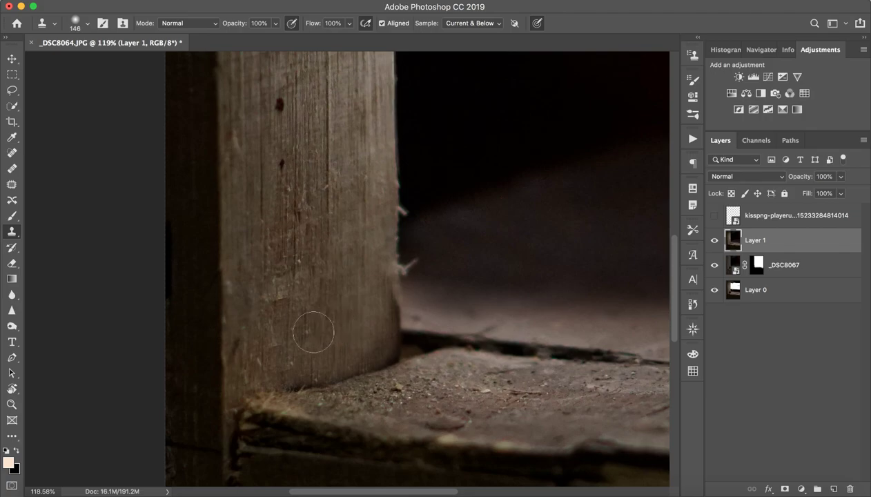
alt+click(269, 249)
mouse_move(290, 290)
mouse_down()
mouse_move(287, 368)
mouse_move(316, 341)
mouse_up()
key(super+z)
alt+click(336, 311)
mouse_move(301, 309)
mouse_down()
mouse_move(303, 322)
mouse_move(300, 281)
mouse_up()
Step: Blend the rough wood on the lower part of the post with further Clone Stamp strokes
key(z)
drag(403, 291, 366, 285)
click(342, 302)
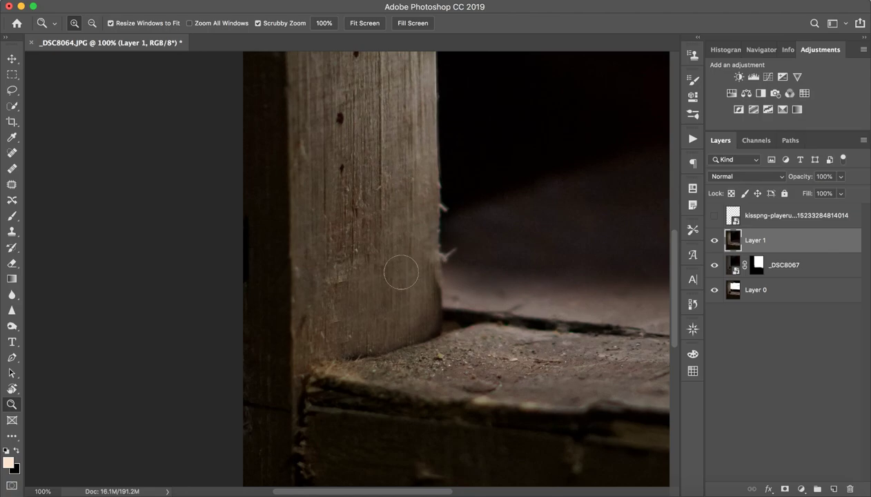
key(s)
mouse_move(332, 302)
mouse_down()
mouse_move(338, 321)
mouse_move(329, 339)
mouse_up()
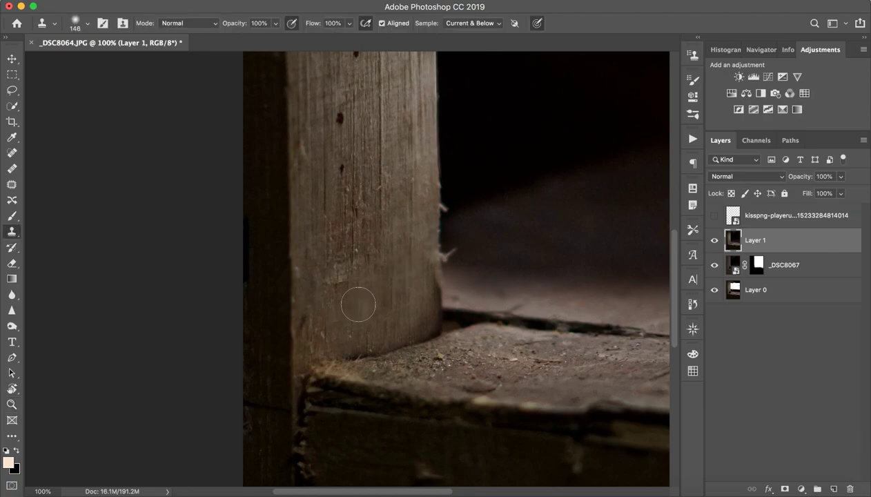
mouse_move(347, 272)
mouse_down()
mouse_move(357, 233)
mouse_move(338, 263)
mouse_move(352, 270)
mouse_move(354, 191)
mouse_move(340, 220)
mouse_move(365, 229)
mouse_up()
Step: Clone wood grain over the dark nail holes in the middle of the post, undoing and redoing strokes that do not blend
drag(382, 179, 369, 301)
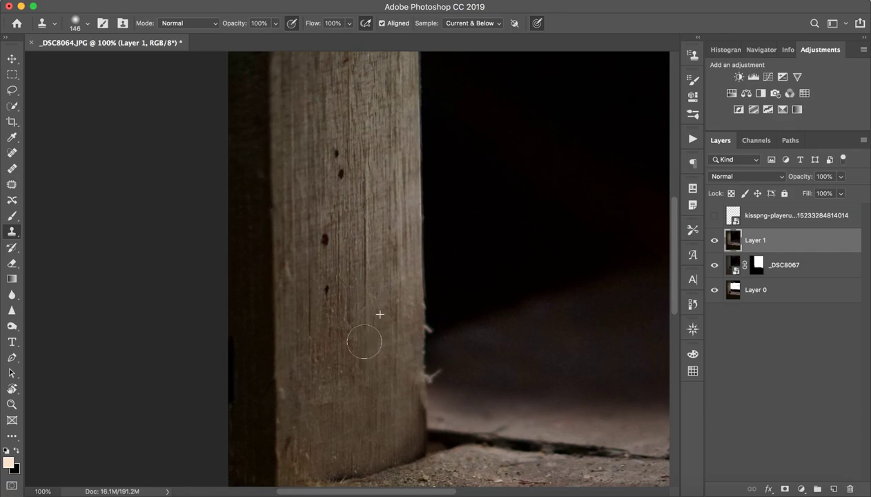
drag(344, 266, 338, 268)
mouse_move(341, 216)
mouse_down()
mouse_move(320, 231)
mouse_move(326, 250)
mouse_move(333, 218)
mouse_move(323, 245)
mouse_move(332, 227)
mouse_move(352, 212)
mouse_up()
mouse_move(358, 180)
mouse_down()
mouse_move(348, 265)
mouse_move(330, 247)
mouse_move(349, 286)
mouse_up()
key(super+z)
key(super+z)
mouse_move(338, 245)
mouse_down()
mouse_move(325, 236)
mouse_move(349, 254)
mouse_up()
alt+click(356, 236)
mouse_move(341, 290)
mouse_down()
mouse_move(350, 298)
mouse_move(342, 279)
mouse_up()
alt+click(313, 328)
mouse_move(318, 354)
mouse_down()
mouse_move(319, 386)
mouse_move(331, 352)
mouse_up()
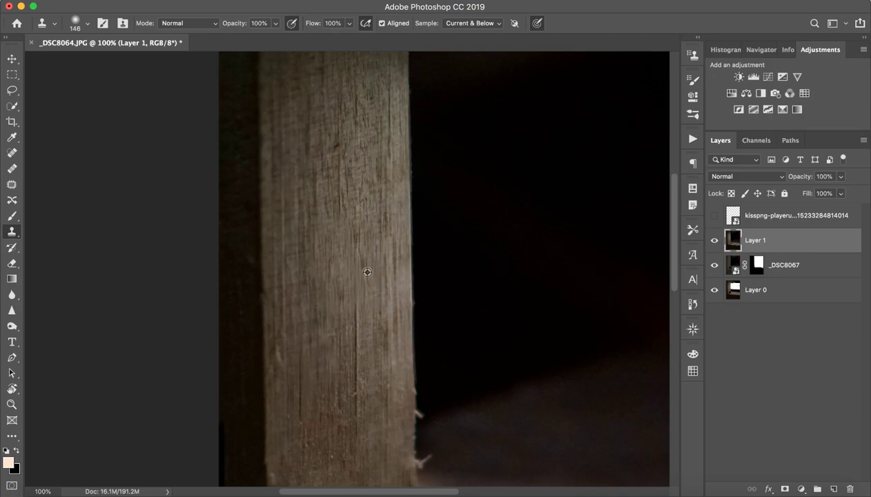
mouse_move(361, 307)
mouse_down()
mouse_move(355, 359)
mouse_move(362, 240)
mouse_move(352, 273)
mouse_up()
Step: Clone wood over the dark hole near the upper end of the post, sparing the one at its edge
key(space)
key(z)
key(z)
drag(259, 87, 304, 81)
key(space)
mouse_move(191, 88)
mouse_down()
mouse_move(236, 197)
mouse_move(233, 167)
mouse_move(239, 175)
mouse_move(231, 174)
mouse_move(247, 164)
mouse_move(222, 222)
mouse_move(218, 203)
mouse_move(232, 195)
mouse_move(189, 174)
mouse_move(196, 174)
mouse_up()
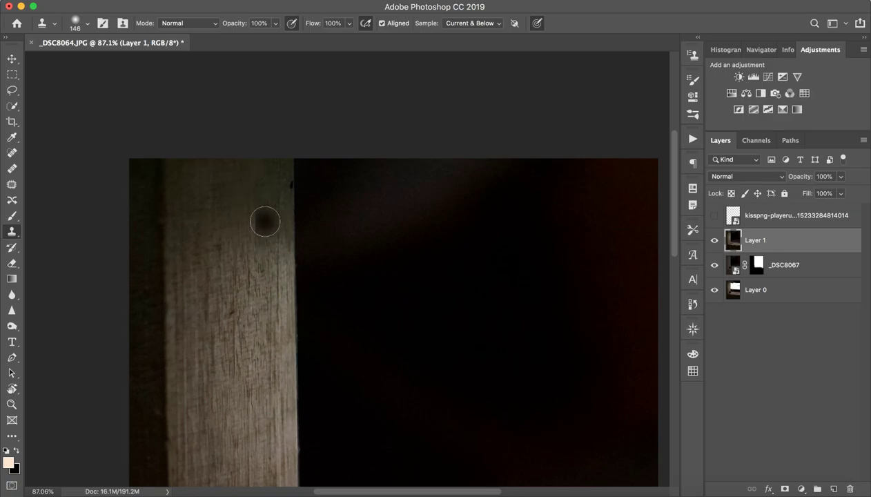
Step: Smooth the uneven grain down the middle of the post by cloning neighbouring wood over it
drag(241, 375, 330, 186)
drag(315, 147, 325, 122)
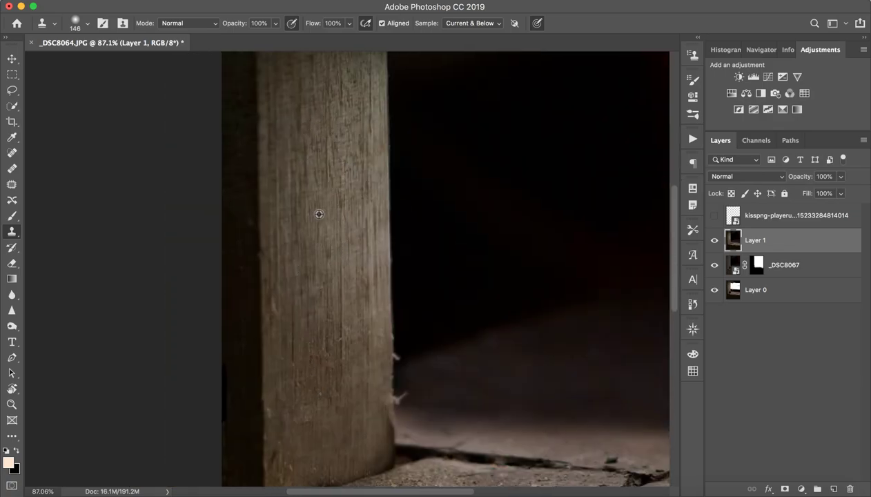
drag(332, 263, 309, 274)
drag(343, 213, 332, 235)
alt+click(274, 267)
drag(326, 190, 318, 142)
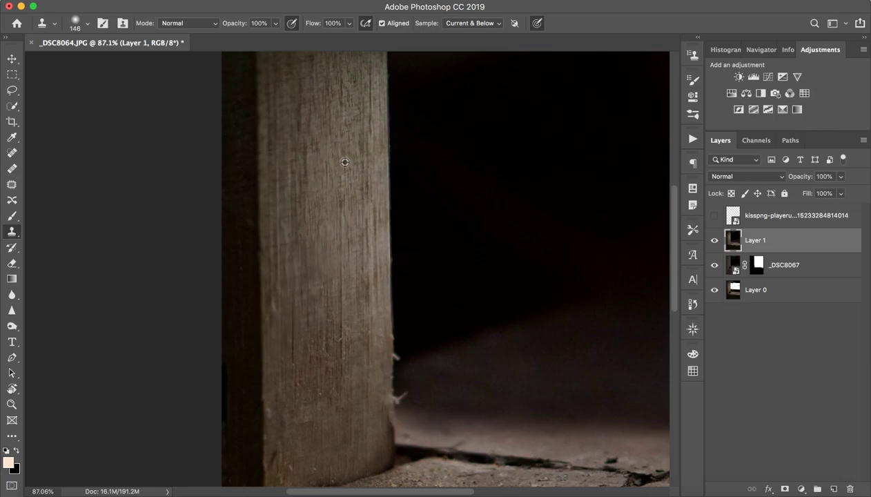
mouse_move(343, 215)
mouse_down()
mouse_move(333, 241)
mouse_move(338, 272)
mouse_move(358, 262)
mouse_move(299, 271)
mouse_move(332, 285)
mouse_move(358, 363)
mouse_move(340, 288)
mouse_move(329, 392)
mouse_up()
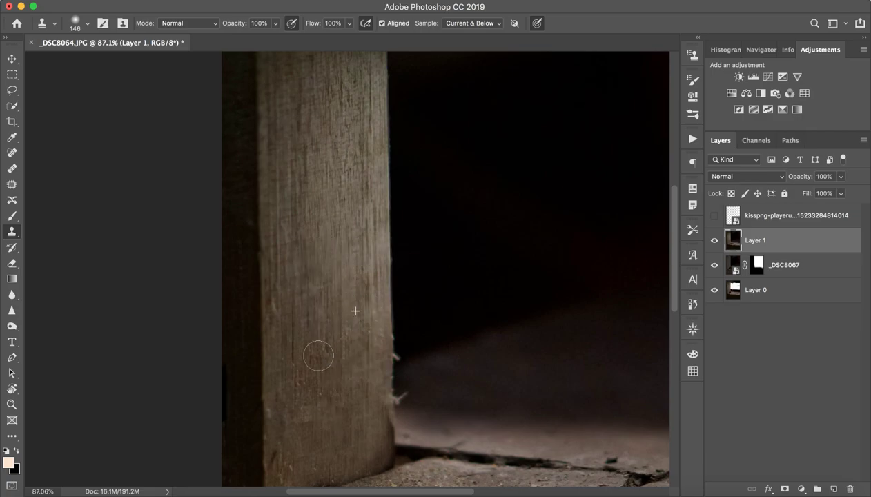
Step: Clone wood over the remaining blemishes just above the post's base
key(z)
drag(303, 436, 343, 233)
drag(419, 207, 421, 207)
key(s)
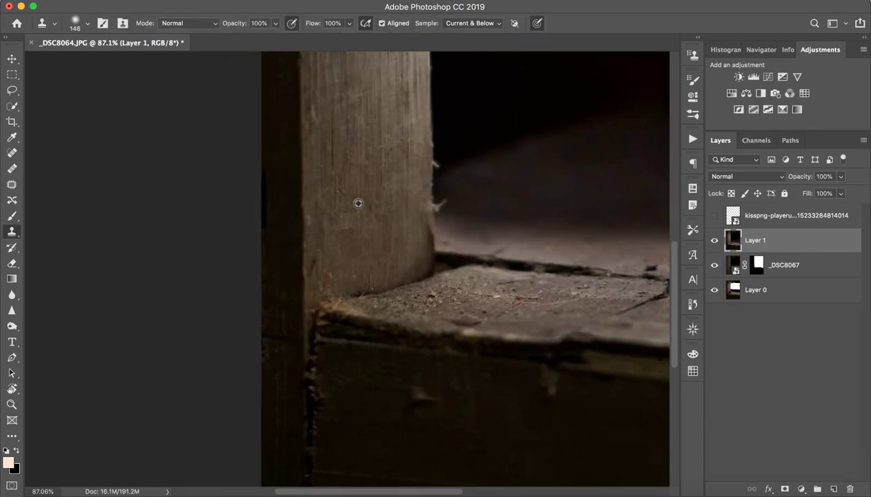
mouse_move(321, 248)
mouse_down()
mouse_move(321, 288)
mouse_move(342, 265)
mouse_move(345, 234)
mouse_up()
mouse_move(338, 184)
mouse_down()
mouse_move(332, 211)
mouse_move(355, 209)
mouse_up()
Step: Show the kisspng car layer again over the retouched scene and view the whole composite
key(z)
mouse_move(407, 183)
mouse_down()
mouse_move(344, 181)
mouse_move(373, 187)
mouse_up()
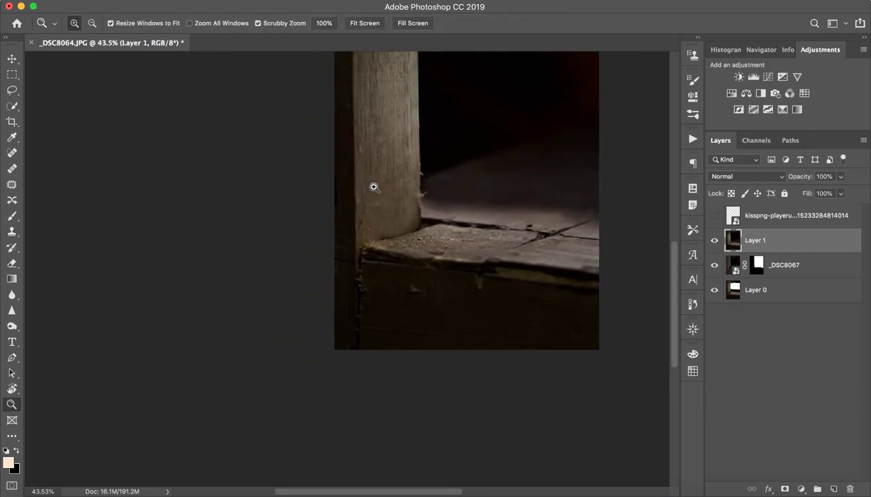
key(super+0)
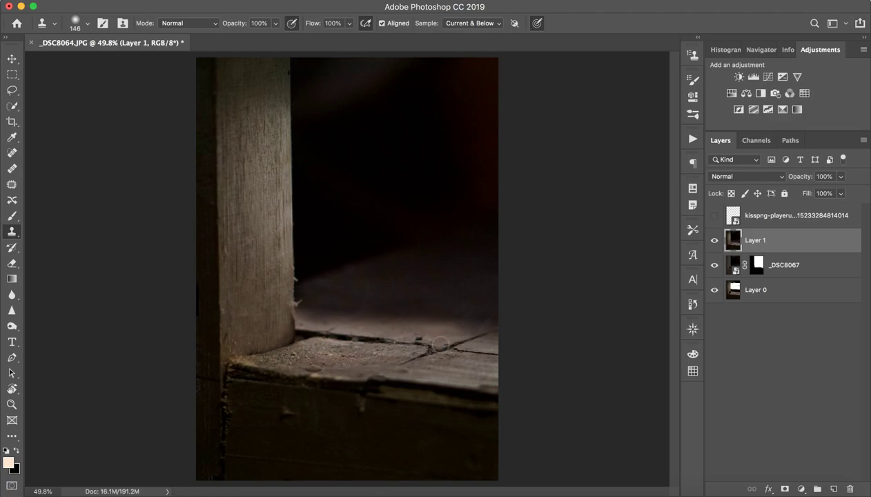
key(z)
mouse_move(443, 330)
mouse_down()
mouse_move(429, 326)
mouse_move(440, 328)
mouse_up()
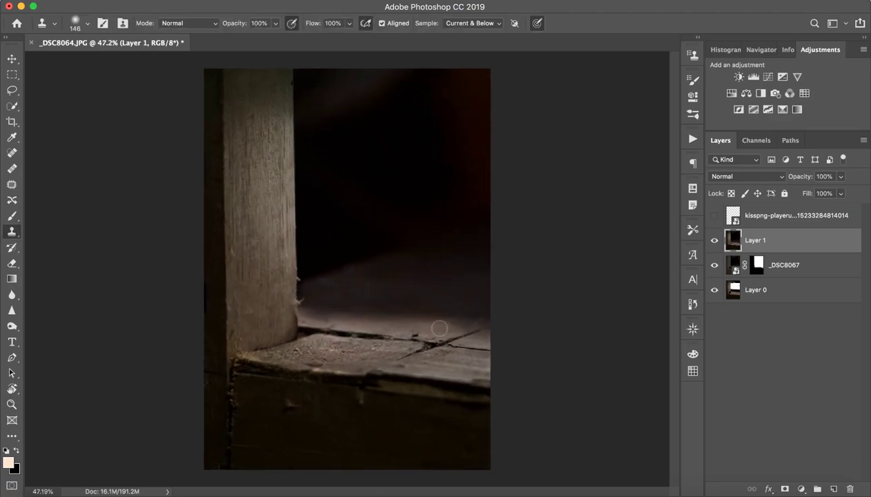
click(715, 217)
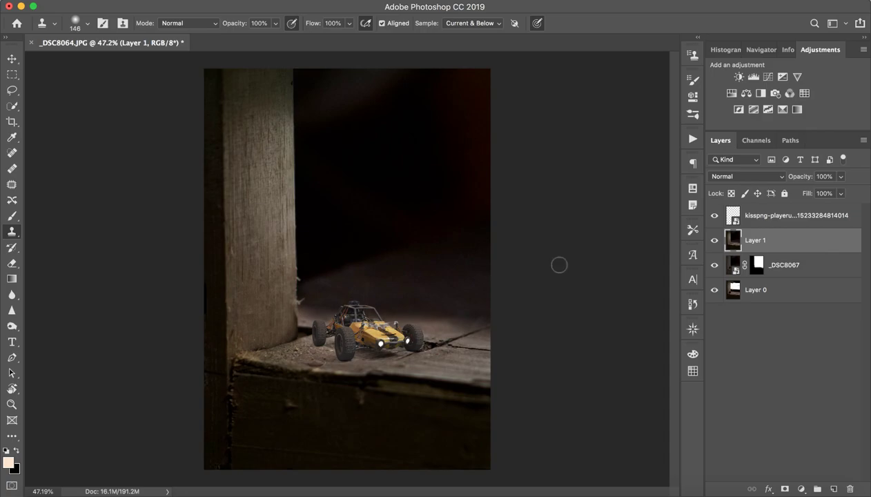
key(z)
mouse_move(304, 329)
mouse_down()
mouse_move(366, 332)
mouse_move(301, 332)
mouse_move(438, 355)
mouse_move(376, 345)
mouse_move(295, 283)
mouse_up()
drag(377, 303, 350, 304)
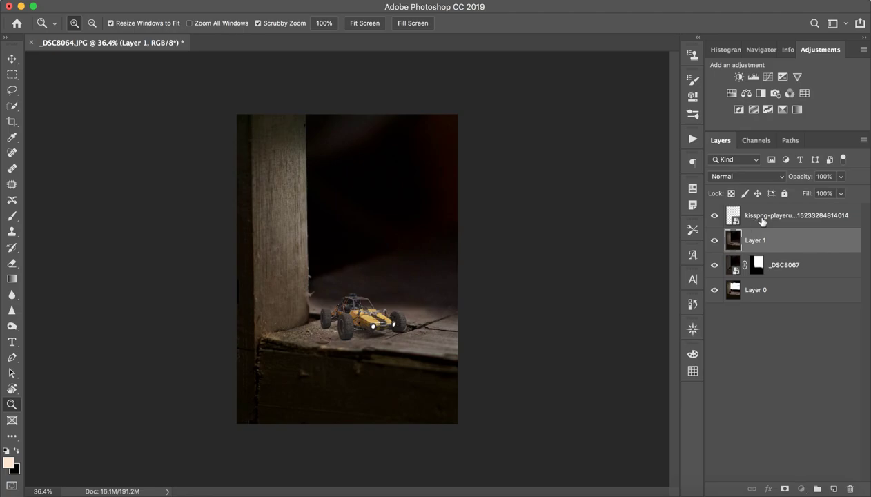
Step: Select the kisspng car layer and compare the scene with and without it, leaving it visible
click(764, 219)
click(715, 216)
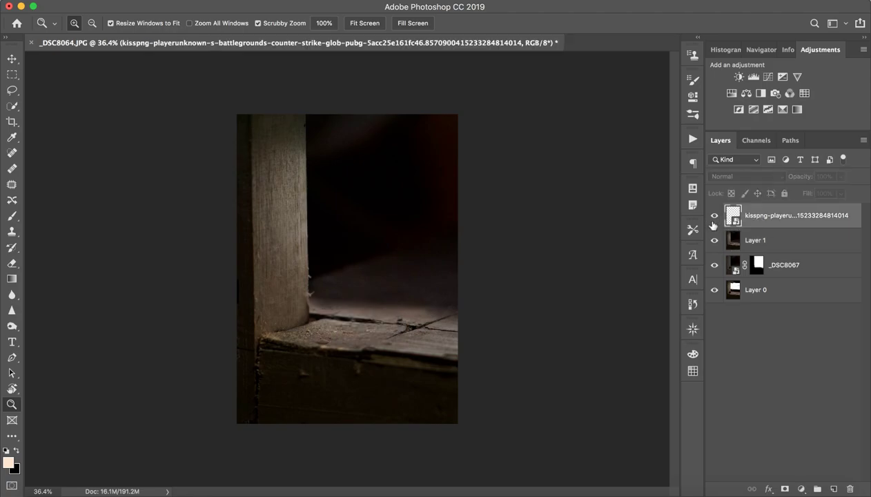
click(714, 222)
click(715, 217)
click(714, 218)
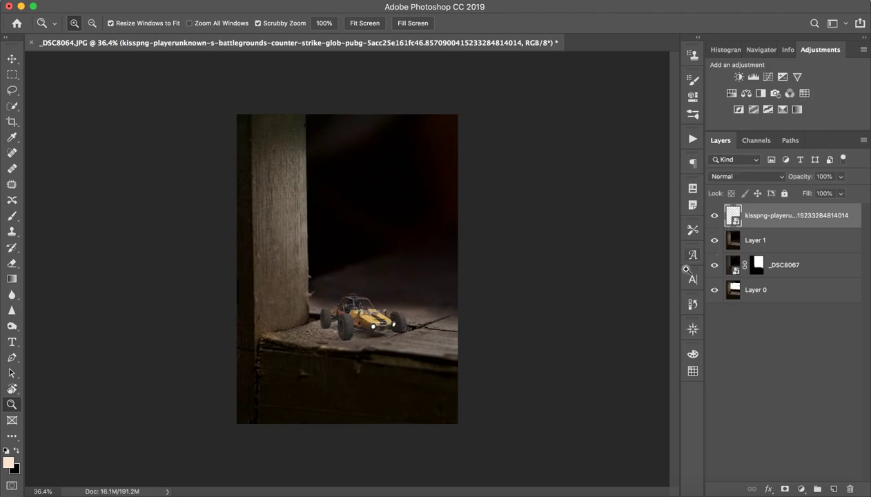
Step: Deselect all layers and examine how the buggy's wheels and shadow sit on the wooden planks
drag(368, 336, 457, 333)
drag(373, 288, 399, 247)
key(v)
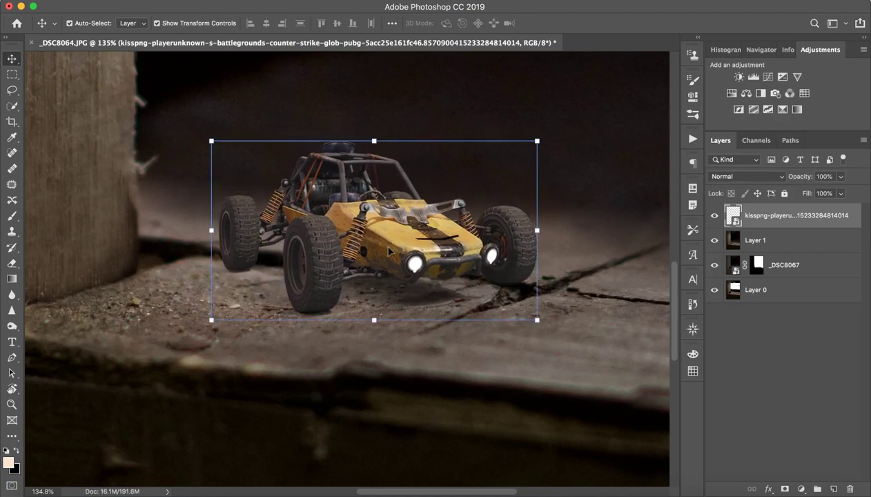
key(z)
drag(407, 328, 377, 328)
key(v)
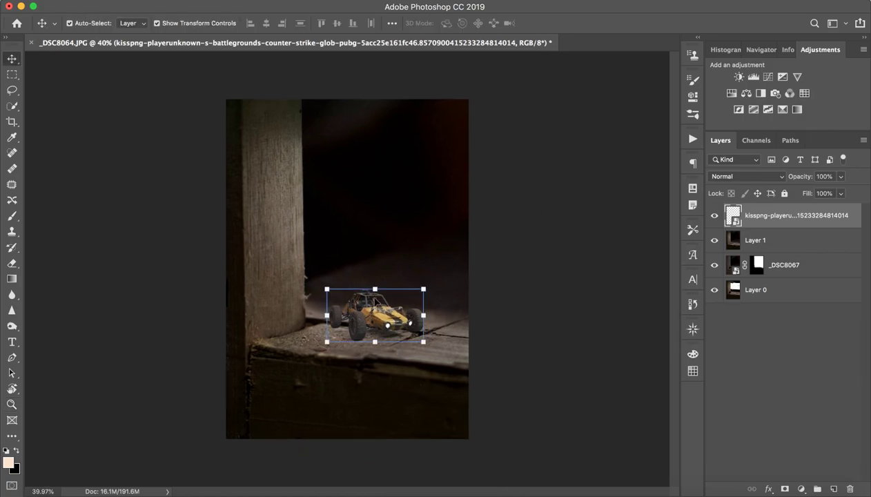
click(721, 362)
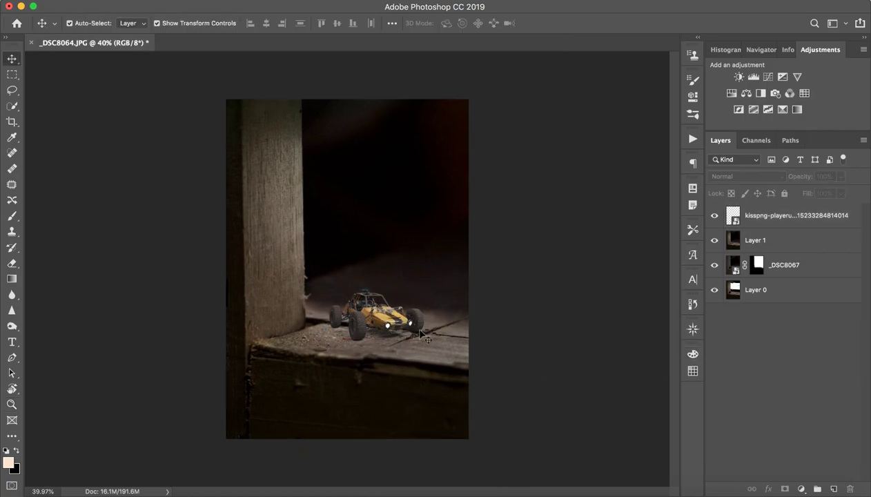
key(z)
drag(404, 331, 469, 334)
key(v)
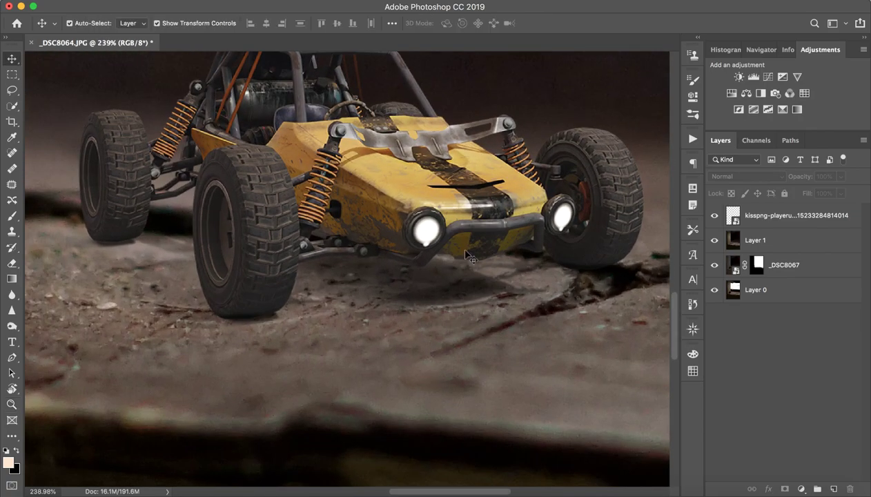
Step: Place the flare-lens JPG from the desktop's Png folder into the composite above the kisspng car layer
click(797, 220)
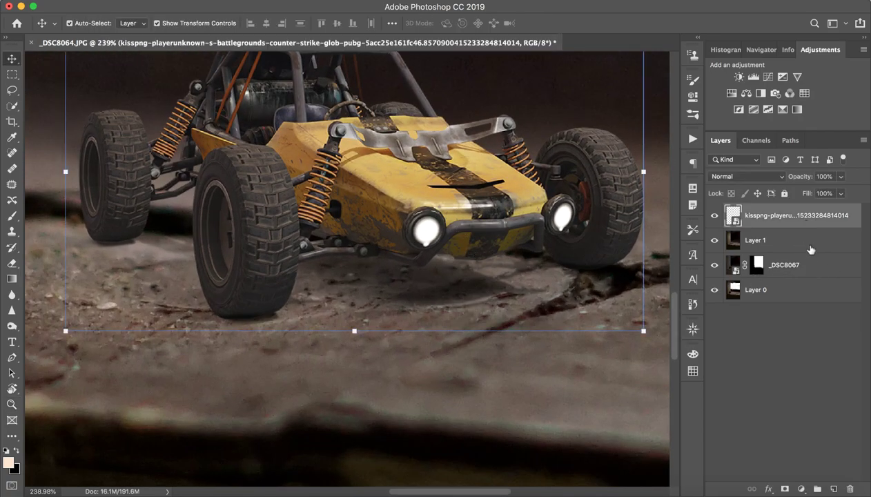
key(F11)
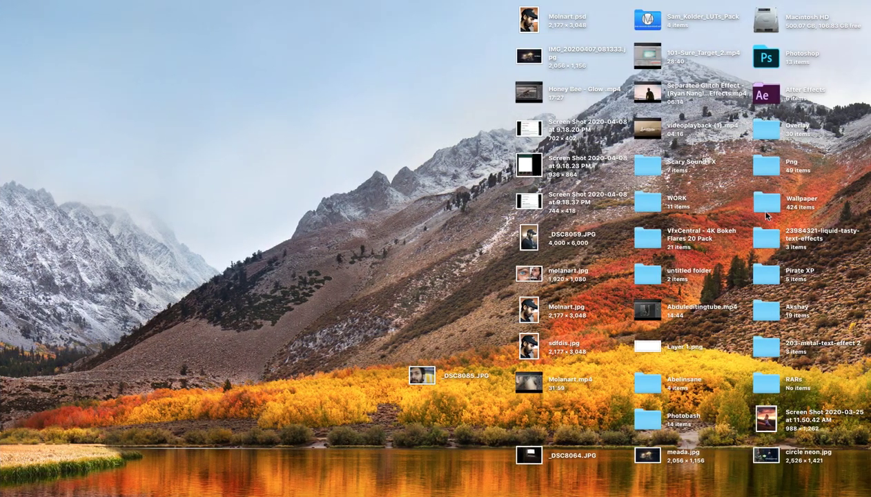
double_click(756, 172)
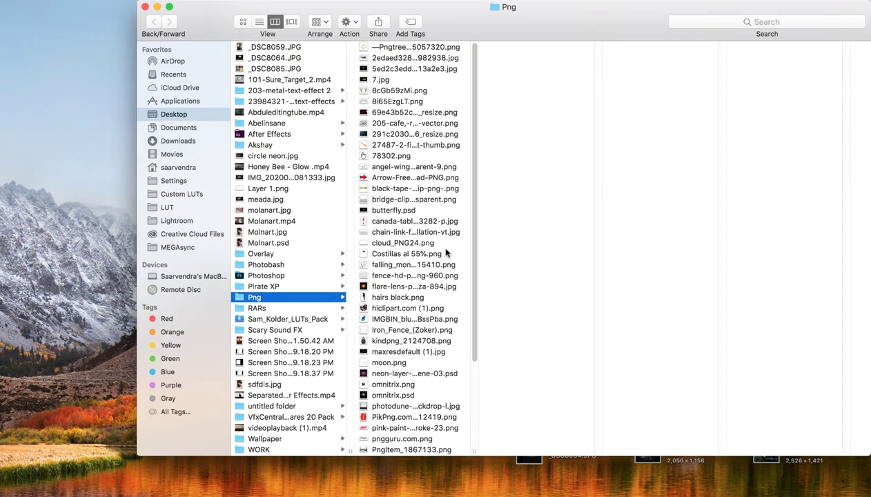
scroll(424, 274, down, 5)
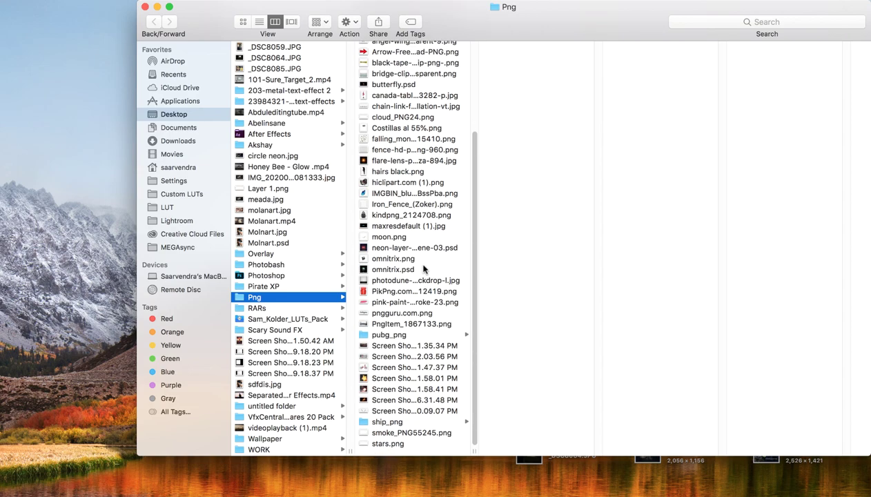
scroll(424, 271, up, 2)
click(400, 224)
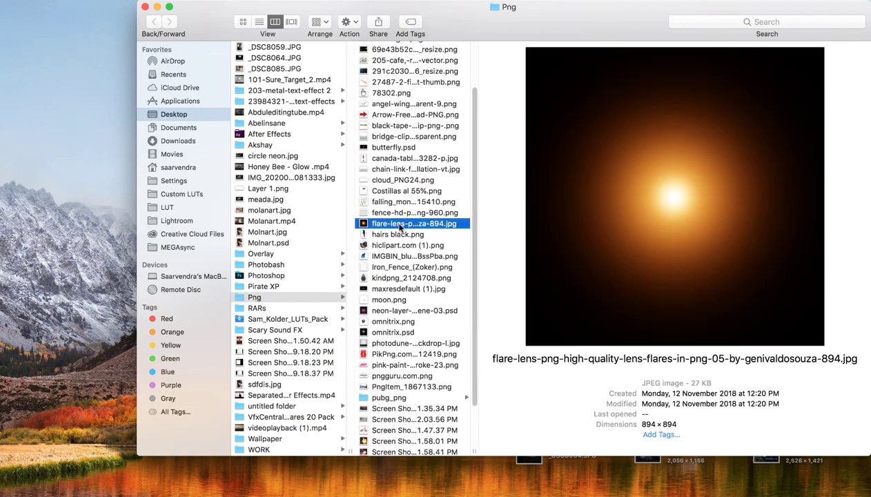
drag(436, 229, 103, 237)
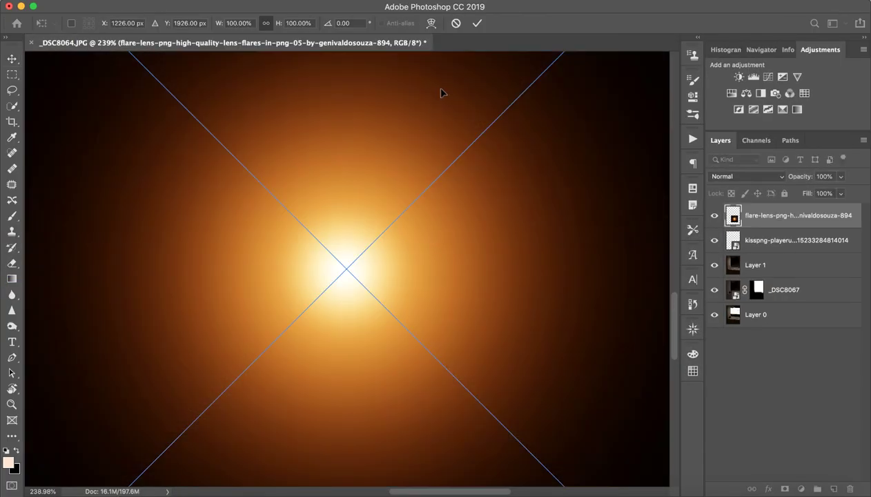
click(477, 23)
Step: Scale the placed lens flare down proportionally to 31.78%
key(z)
drag(519, 167, 492, 170)
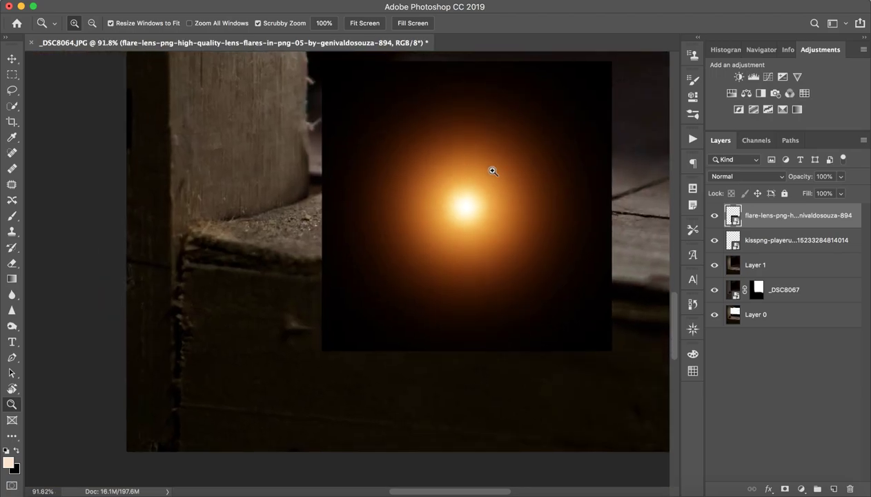
key(v)
drag(611, 61, 509, 128)
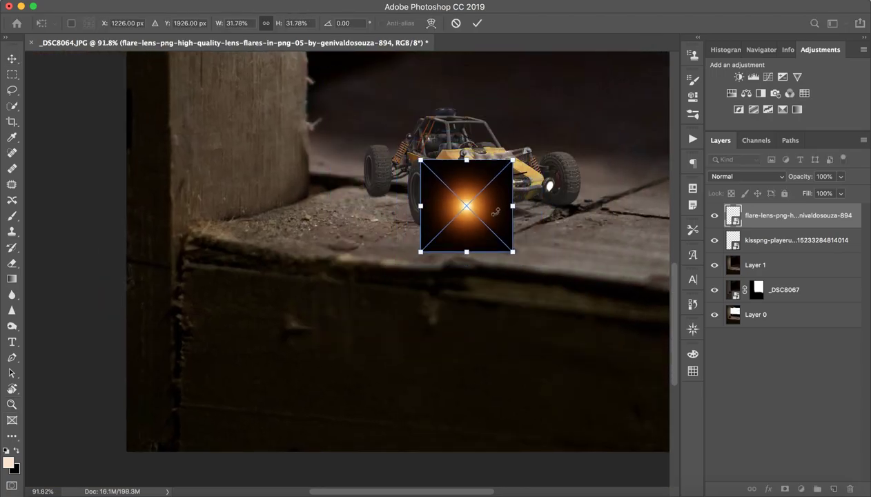
click(477, 22)
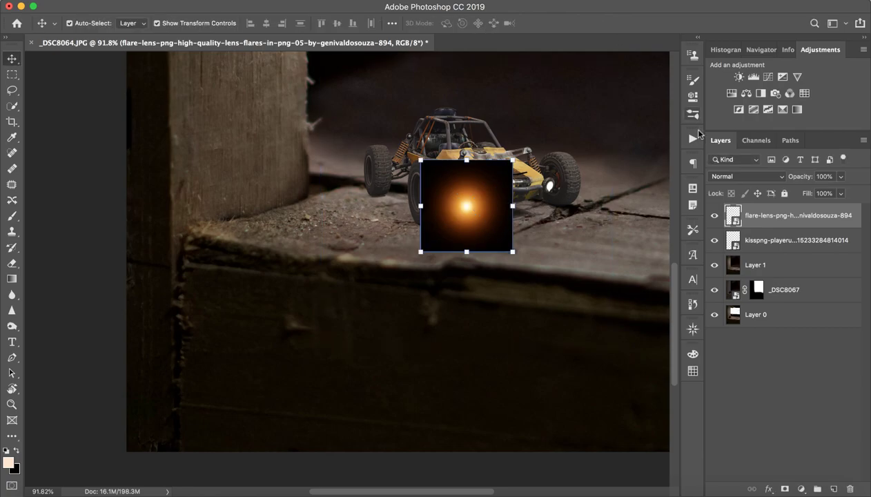
Step: Set the flare's blend mode to Color Dodge and center it over the buggy's headlight nearest the viewer
click(755, 179)
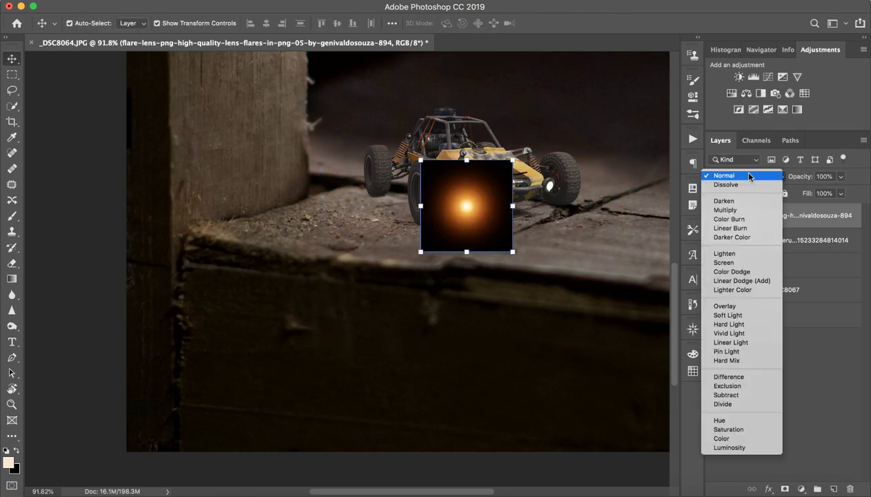
click(732, 272)
drag(467, 209, 495, 191)
key(z)
drag(523, 287, 574, 279)
key(v)
drag(528, 158, 483, 276)
drag(428, 206, 426, 207)
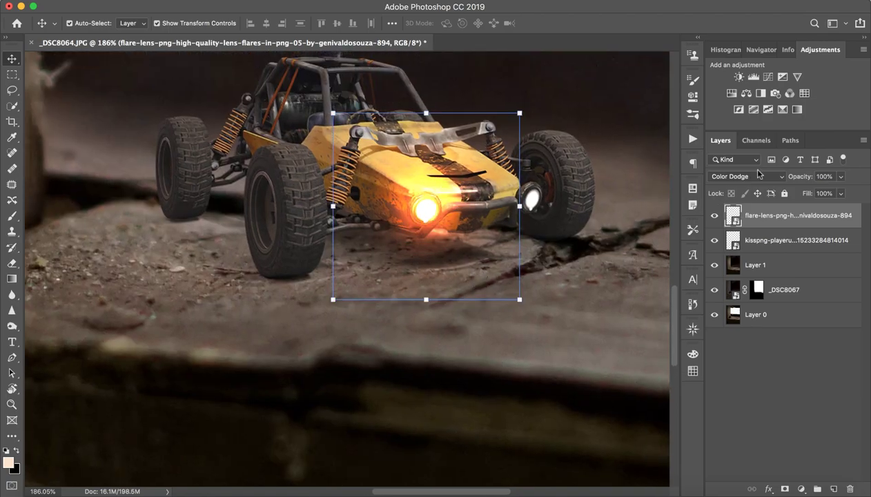
Step: Switch the flare's blend mode to Screen and duplicate it onto the buggy's other headlight
click(757, 181)
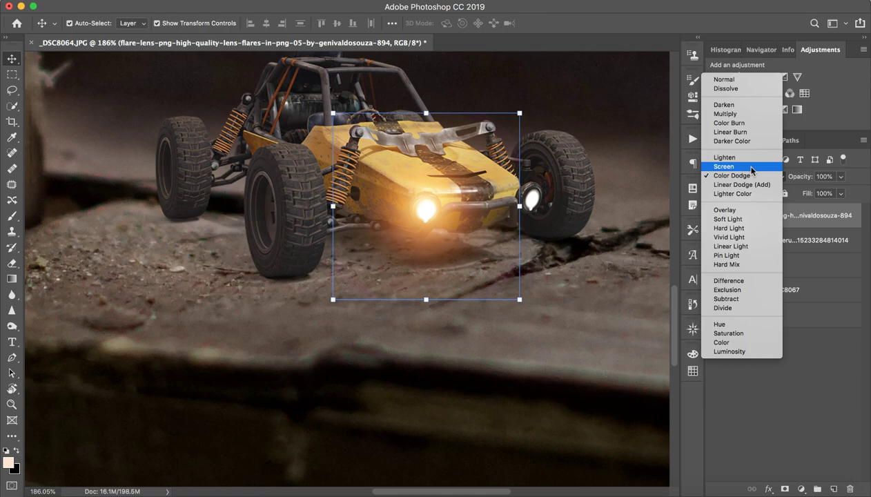
click(752, 167)
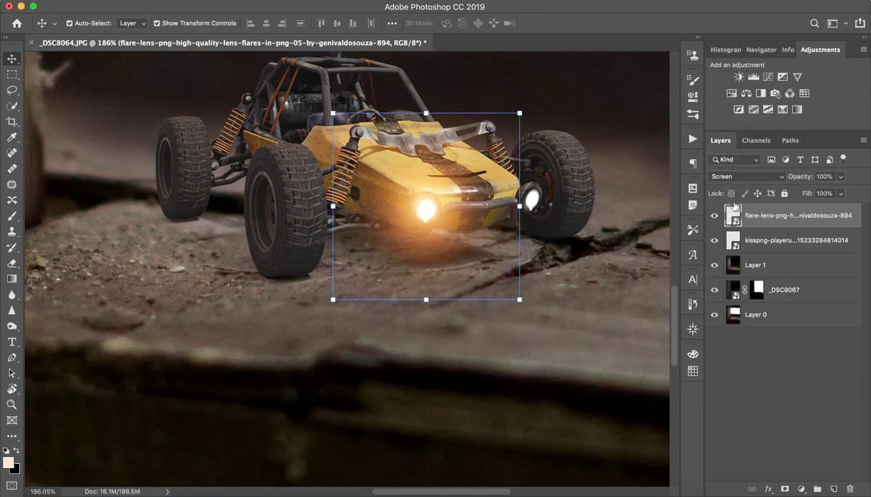
drag(443, 206, 528, 201)
click(729, 415)
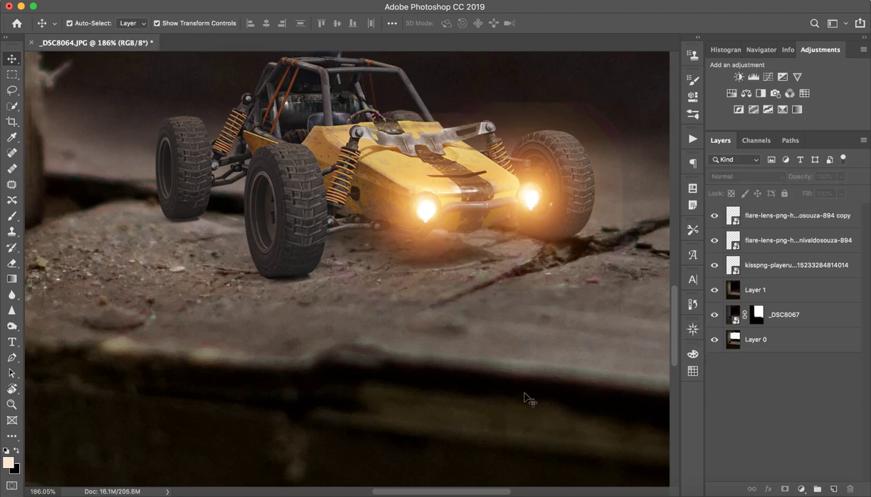
Step: Rasterize the flare copy and erase the visible outer edges of its glow with a soft 170 px eraser
click(750, 213)
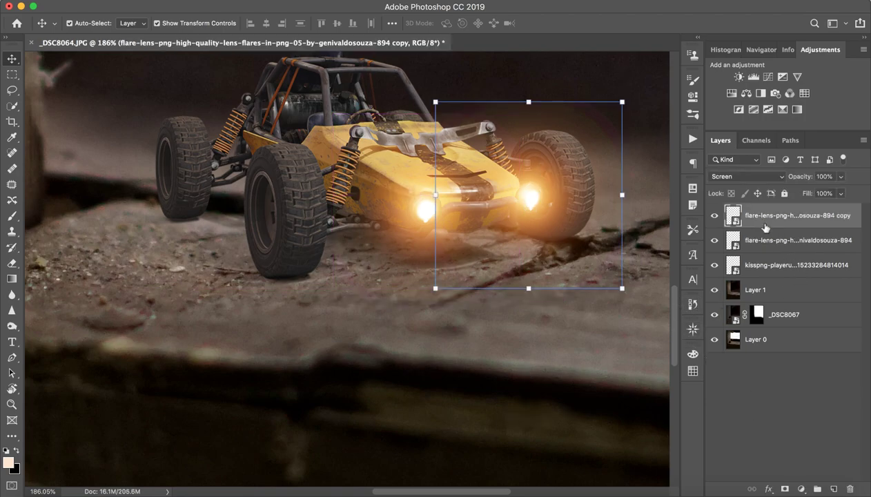
key(b)
click(585, 222)
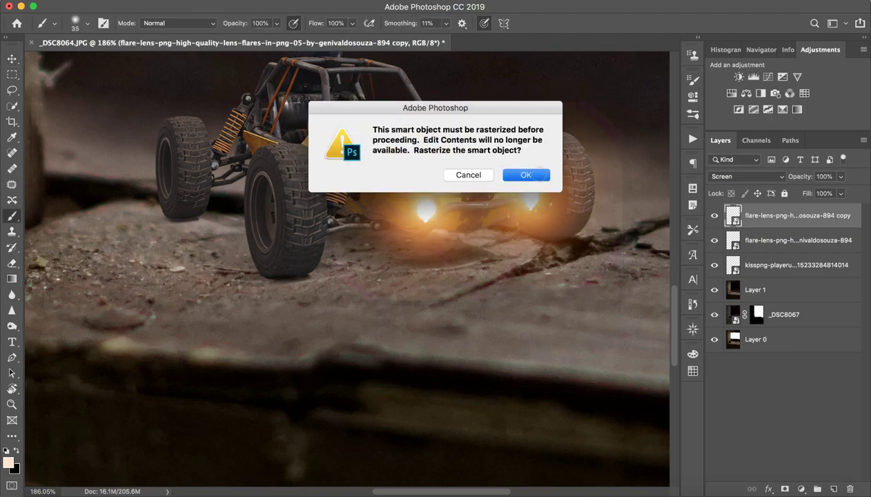
click(521, 177)
drag(490, 108, 550, 100)
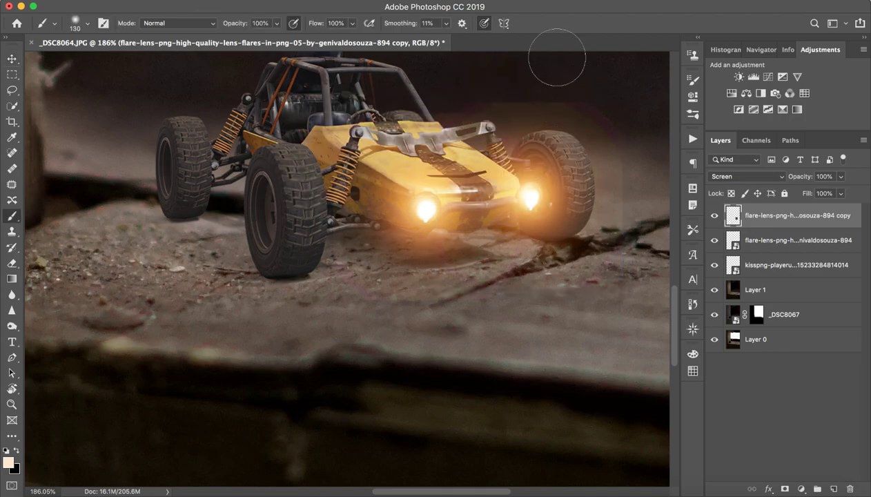
key(e)
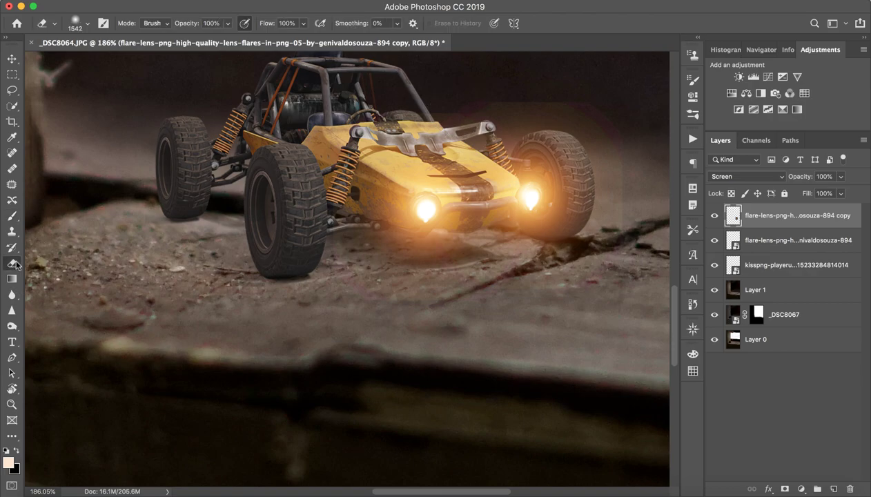
mouse_move(538, 108)
mouse_down()
mouse_move(550, 97)
mouse_move(540, 69)
mouse_move(474, 126)
mouse_move(497, 103)
mouse_up()
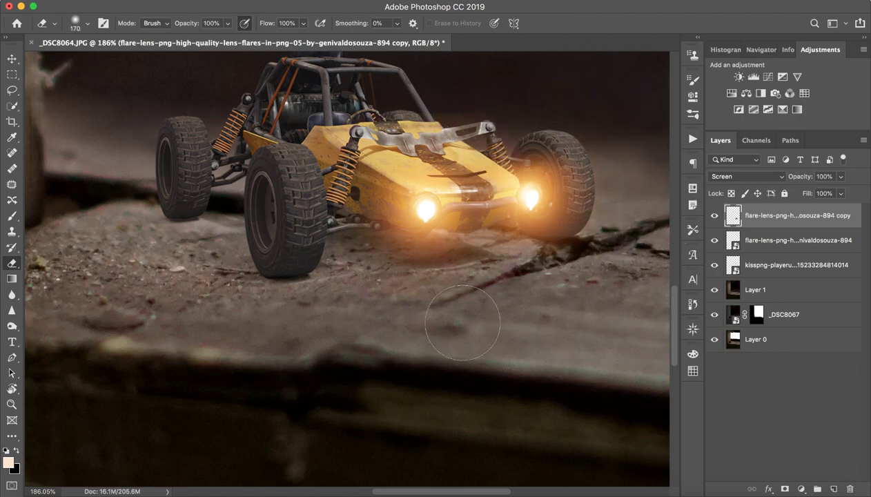
Step: Rasterize the original flare layer and erase the excess glow around its outer edges
click(754, 235)
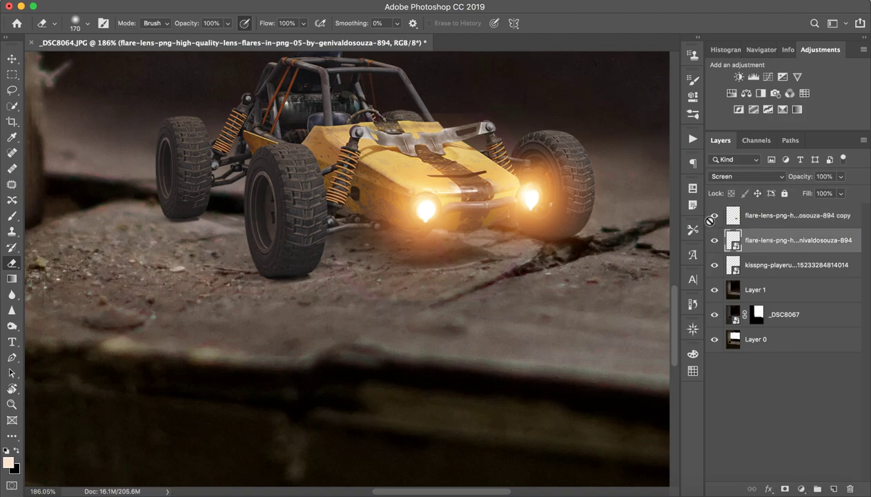
click(430, 199)
click(524, 174)
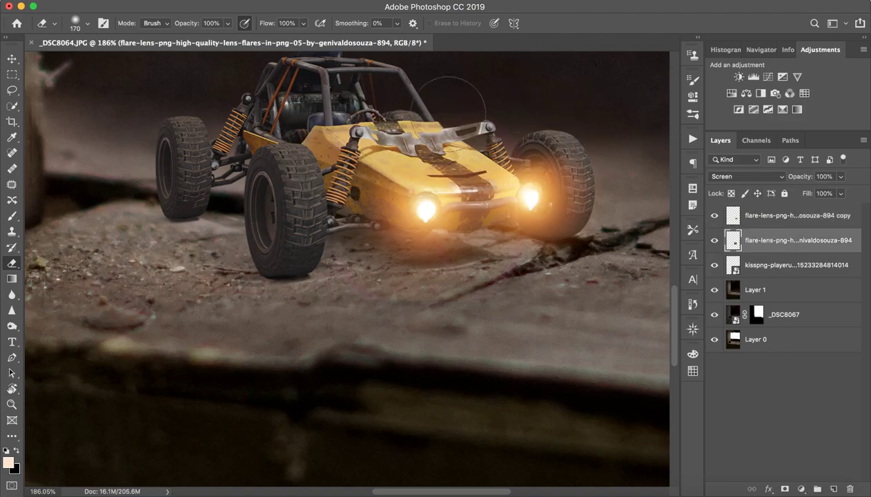
click(510, 205)
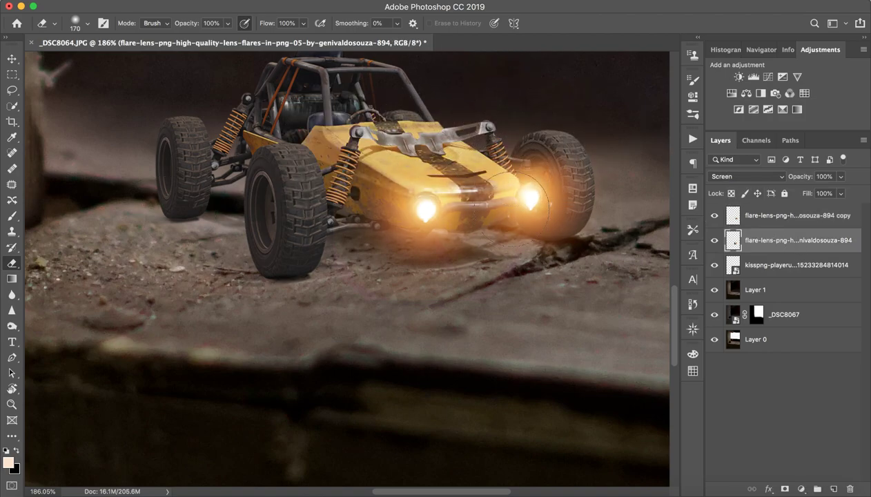
click(509, 243)
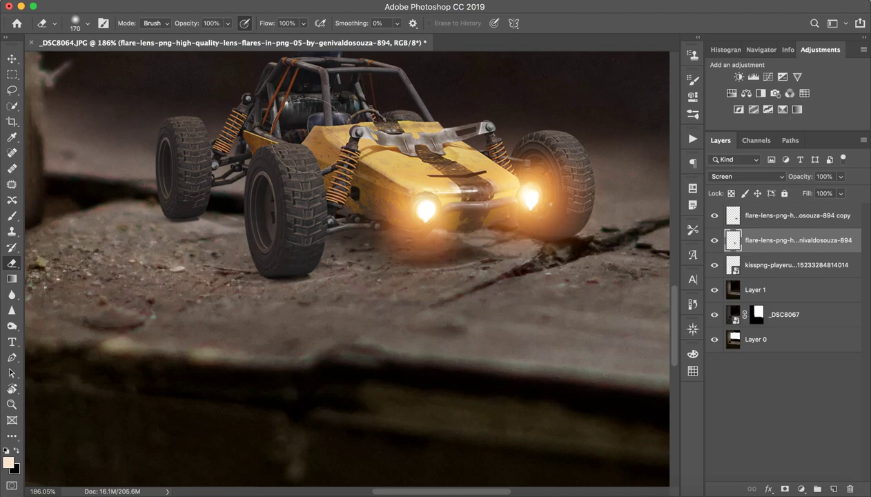
Step: Compare the headlights with and without each flare, leaving the flare copy visible and the original flare hidden
key(z)
mouse_move(459, 255)
mouse_down()
mouse_move(364, 274)
mouse_move(418, 279)
mouse_up()
key(e)
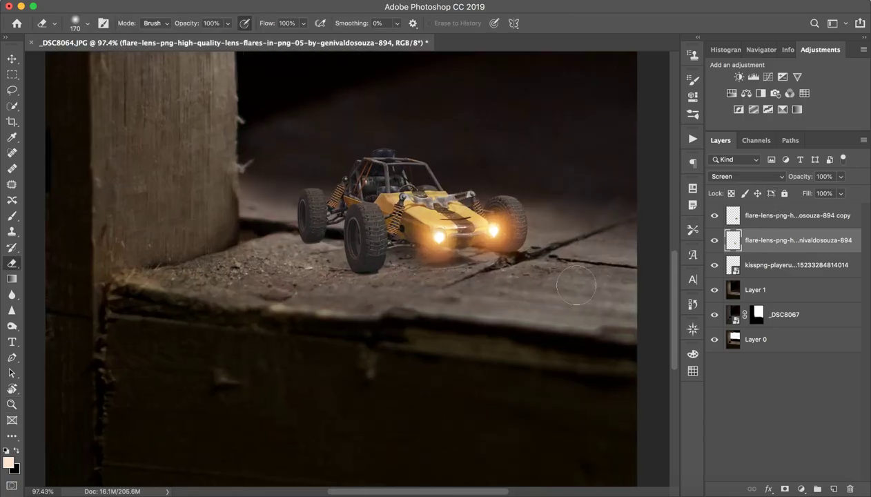
key(z)
mouse_move(410, 222)
mouse_down()
mouse_move(524, 235)
mouse_move(407, 254)
mouse_move(523, 254)
mouse_move(486, 255)
mouse_move(565, 239)
mouse_up()
key(e)
click(715, 240)
click(714, 216)
click(715, 240)
click(715, 215)
click(715, 241)
key(z)
key(e)
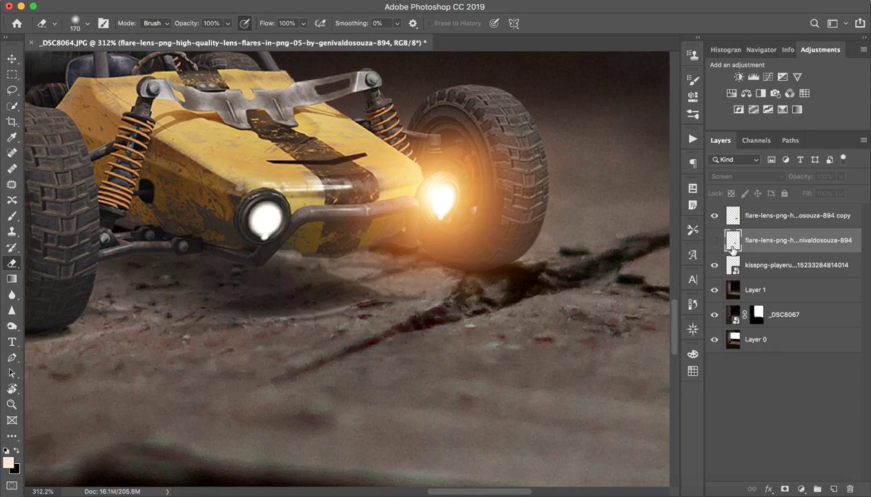
click(714, 216)
click(714, 240)
click(713, 240)
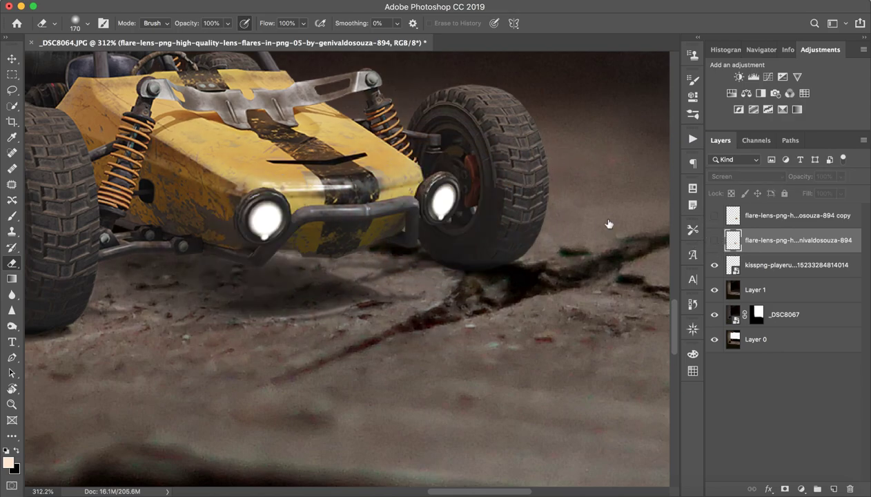
click(714, 216)
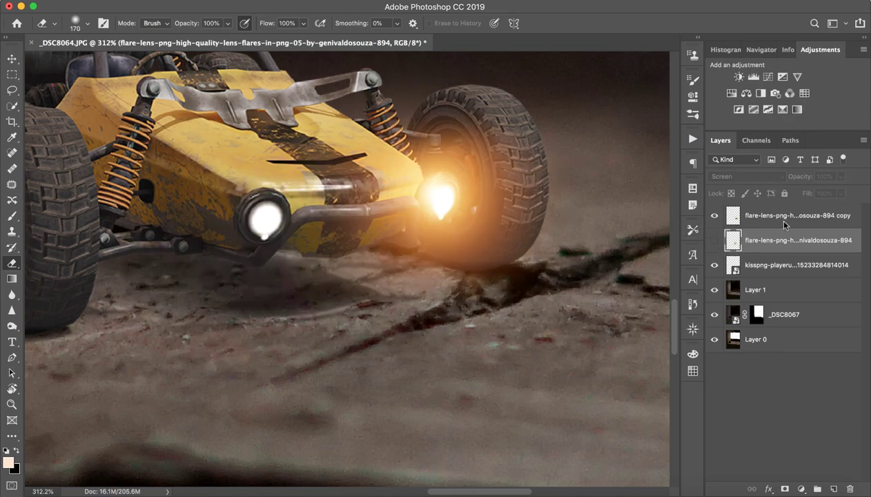
Step: Rename the flare copy layer as "flare"
click(829, 221)
double_click(839, 216)
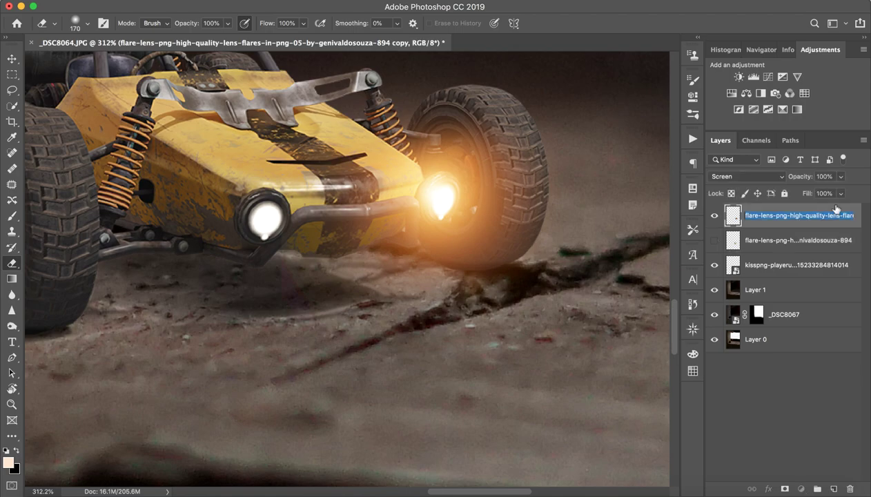
text(flare)
key(Return)
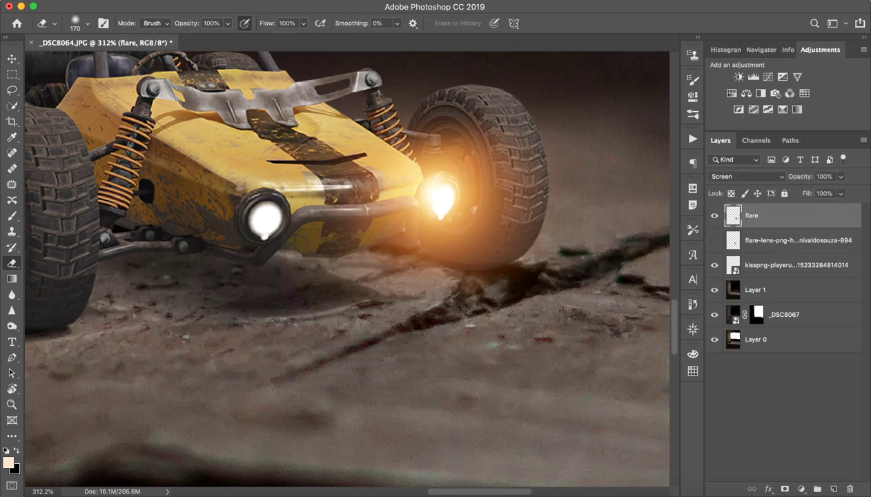
Step: Split the black Blend If slider of the flare layer's Underlying Layer range to 0 / 52 and apply it
double_click(831, 220)
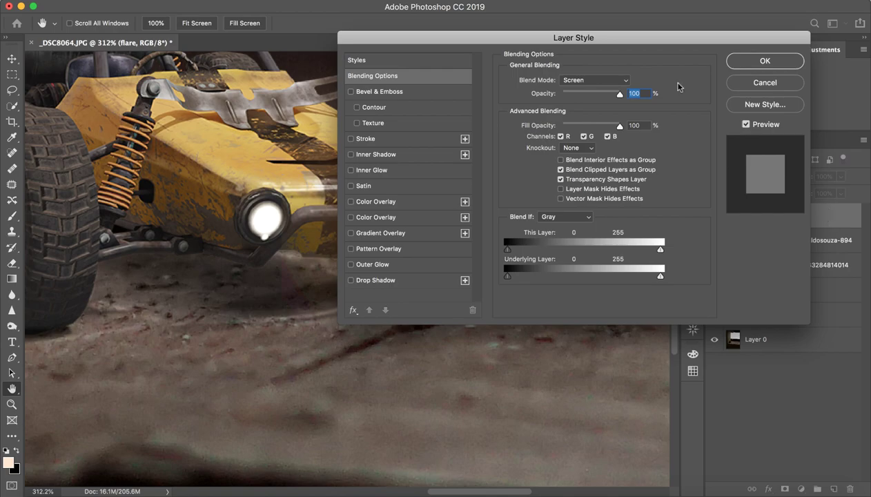
drag(591, 45, 717, 145)
drag(401, 223, 174, 219)
drag(693, 133, 558, 57)
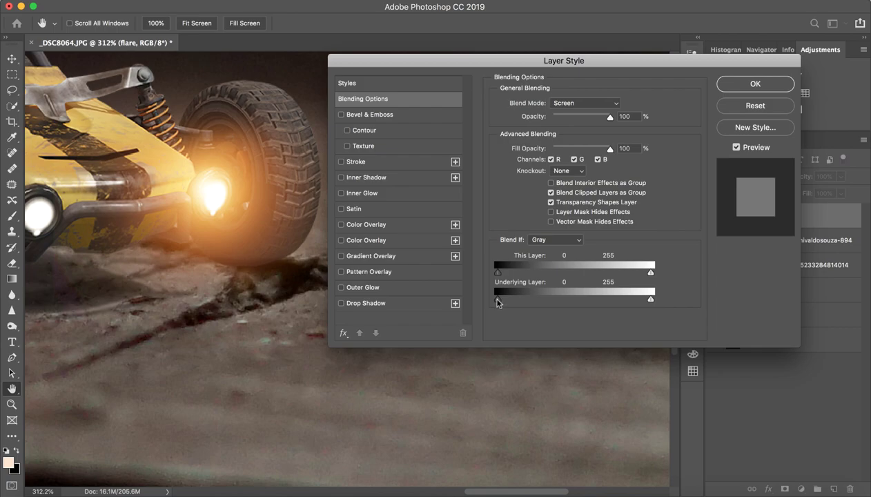
mouse_move(500, 302)
mouse_down()
mouse_move(525, 303)
mouse_move(516, 304)
mouse_up()
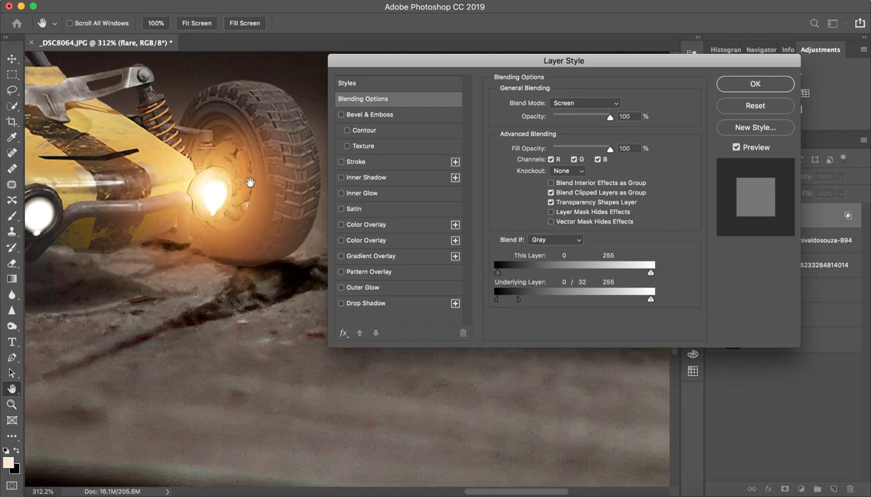
mouse_move(527, 302)
mouse_down()
mouse_move(565, 301)
mouse_move(528, 299)
mouse_up()
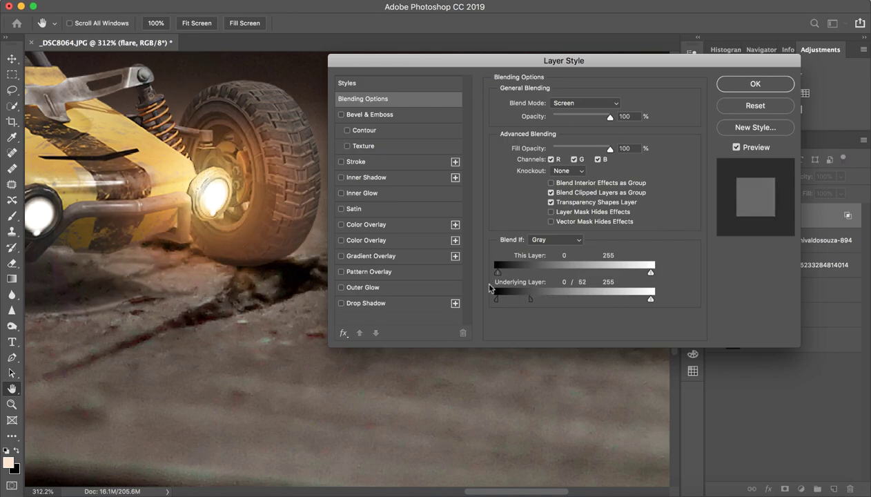
drag(236, 249, 230, 245)
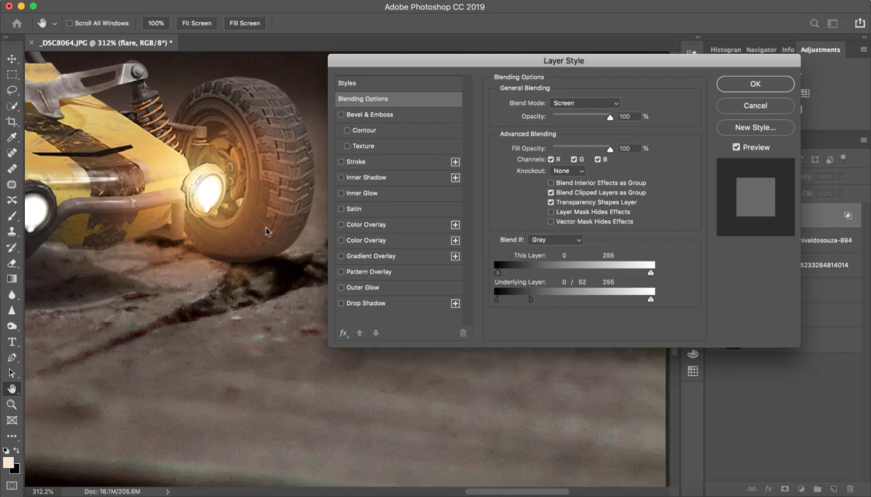
click(725, 87)
key(super+space)
drag(485, 298, 467, 298)
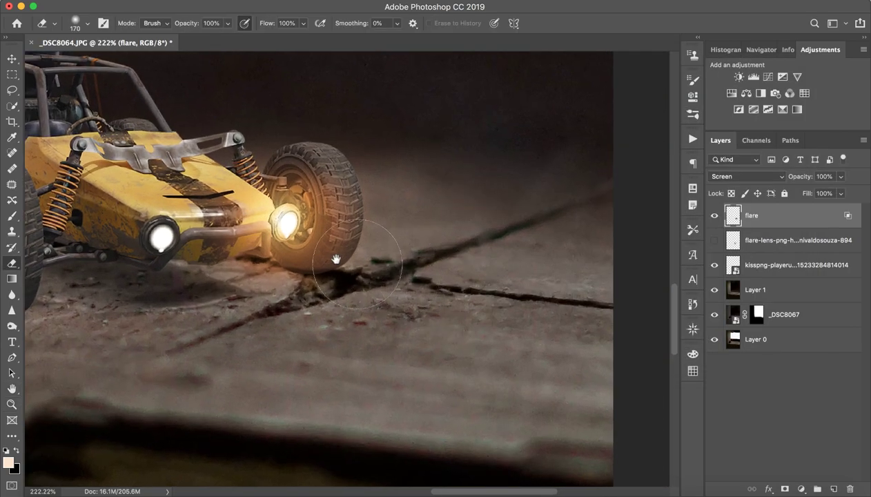
Step: Show the original flare layer and place a duplicate of its flare over the right headlight
drag(265, 247, 335, 247)
click(714, 240)
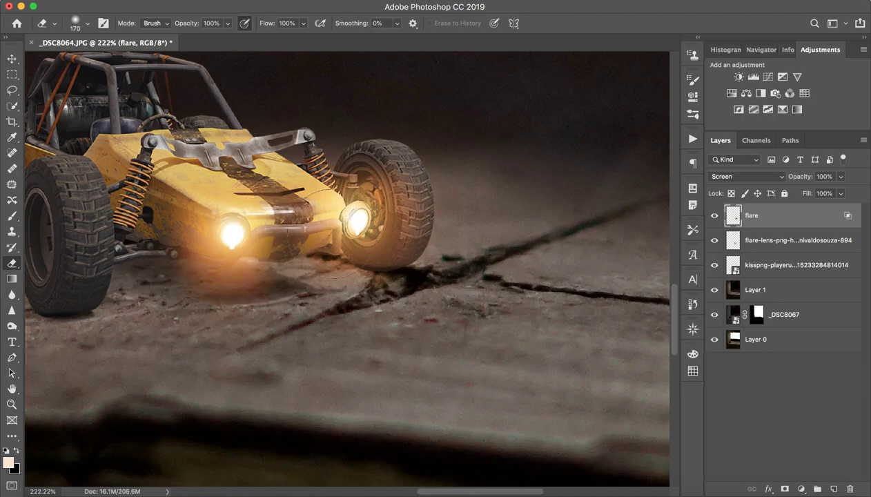
key(v)
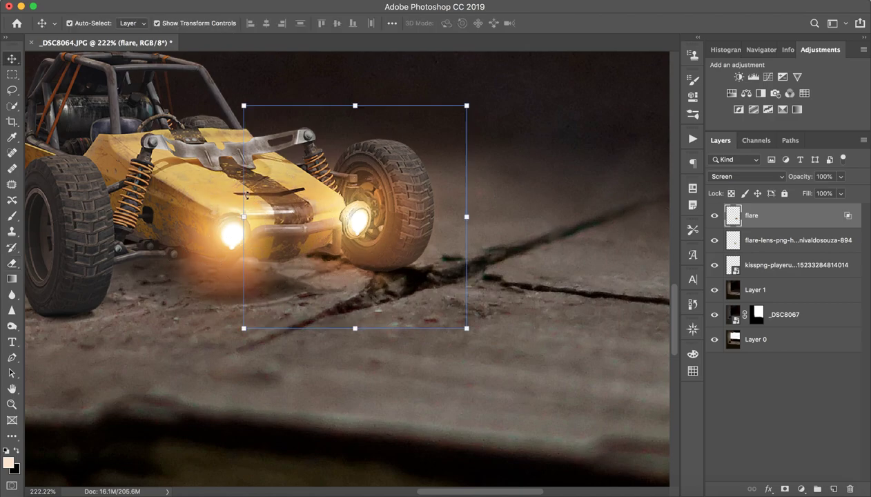
click(225, 239)
drag(229, 239, 356, 232)
Step: Scale down the duplicated flare to fit the right headlight and set its opacity to 38%
drag(466, 111, 422, 153)
mouse_move(373, 233)
mouse_down()
mouse_move(388, 221)
mouse_move(375, 225)
mouse_up()
click(591, 23)
mouse_move(790, 181)
mouse_down()
mouse_move(801, 185)
mouse_move(801, 178)
mouse_up()
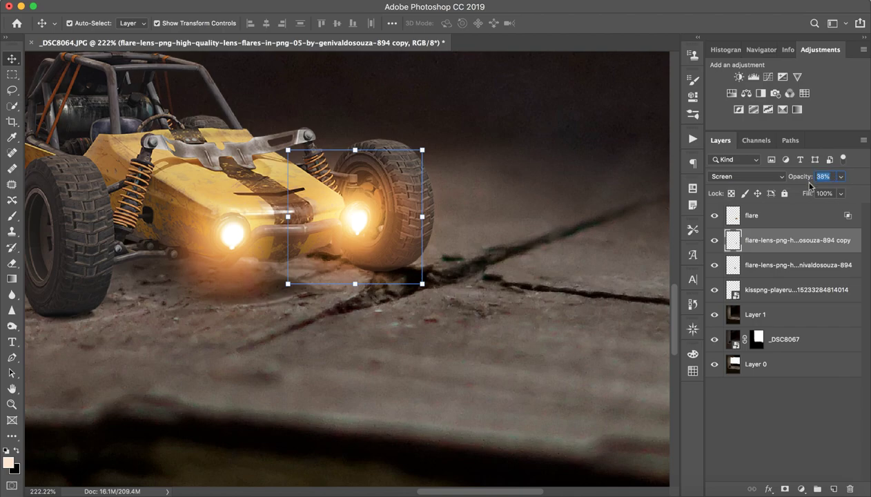
click(776, 397)
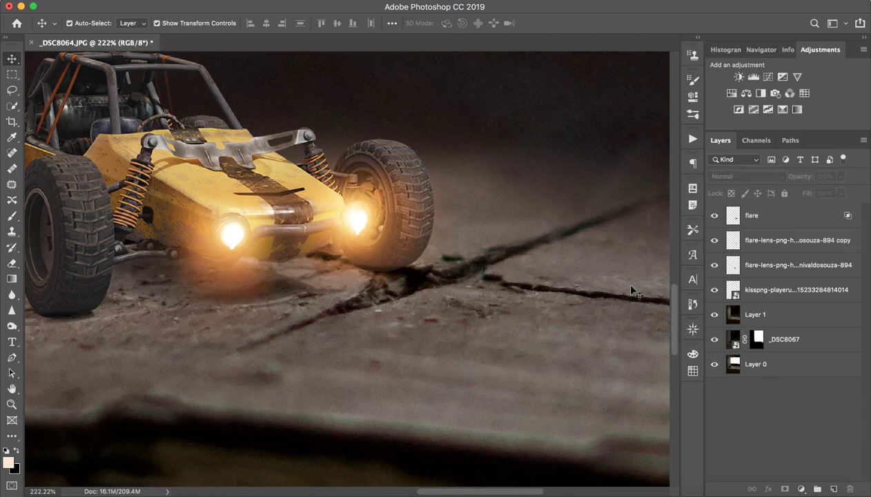
Step: Compare the headlights with each flare layer hidden and shown, leaving all flare layers visible
drag(531, 215, 494, 240)
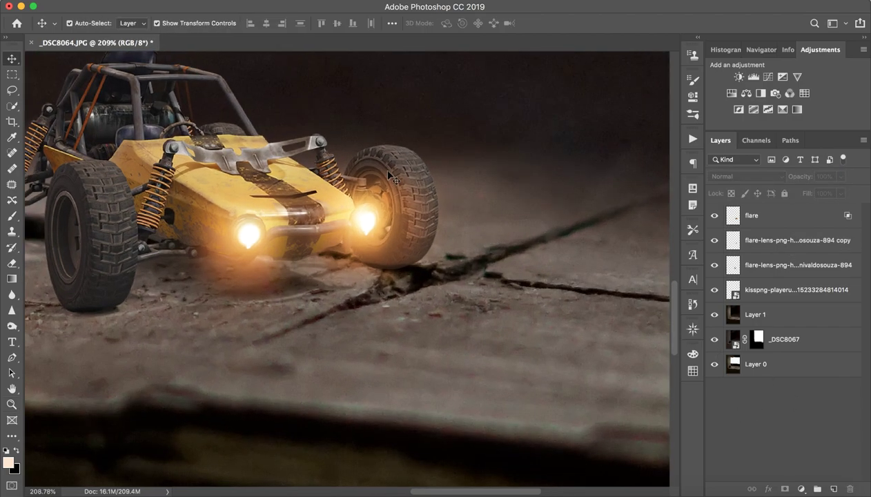
click(714, 246)
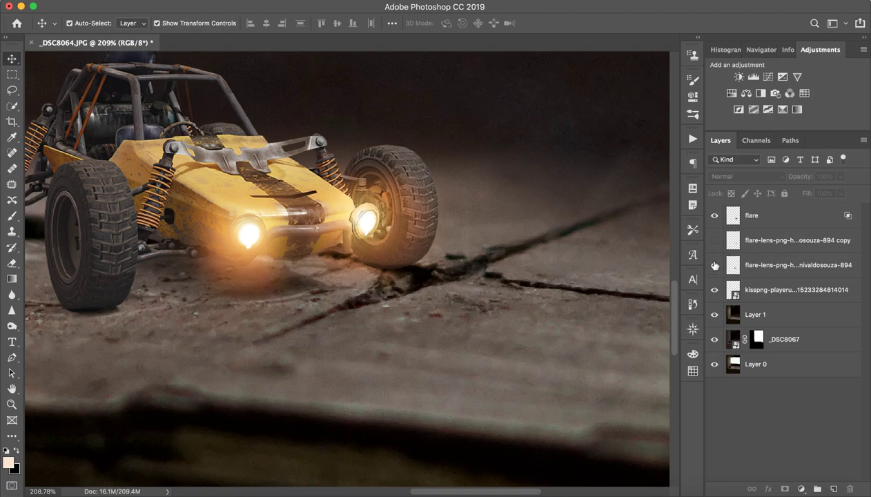
click(714, 240)
click(715, 264)
click(716, 262)
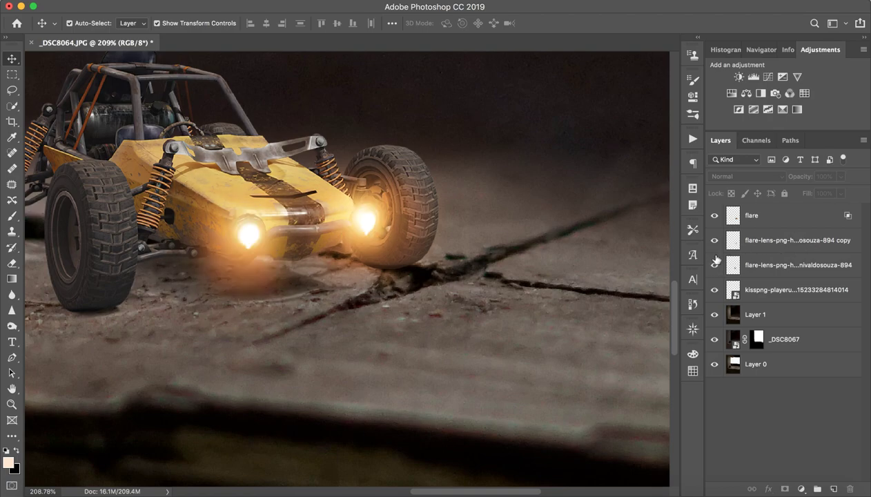
click(715, 213)
click(714, 215)
click(715, 218)
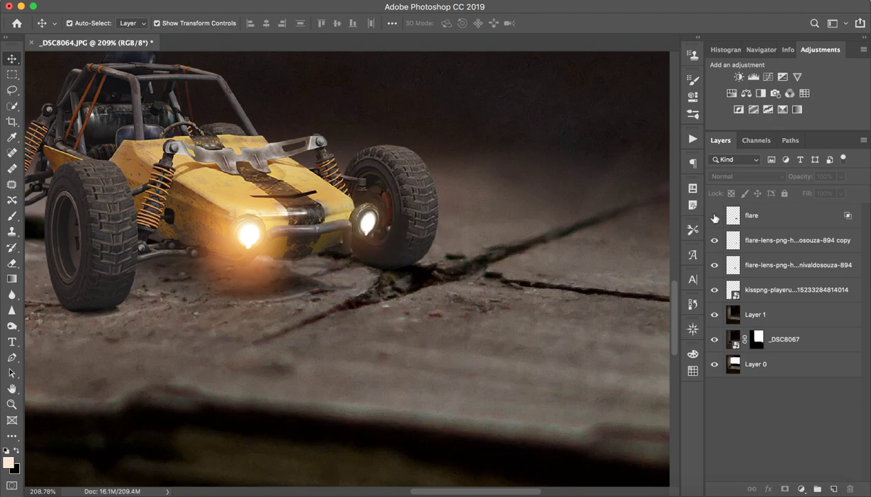
click(715, 216)
click(717, 217)
click(715, 215)
click(715, 239)
click(715, 239)
click(716, 239)
click(715, 238)
click(717, 237)
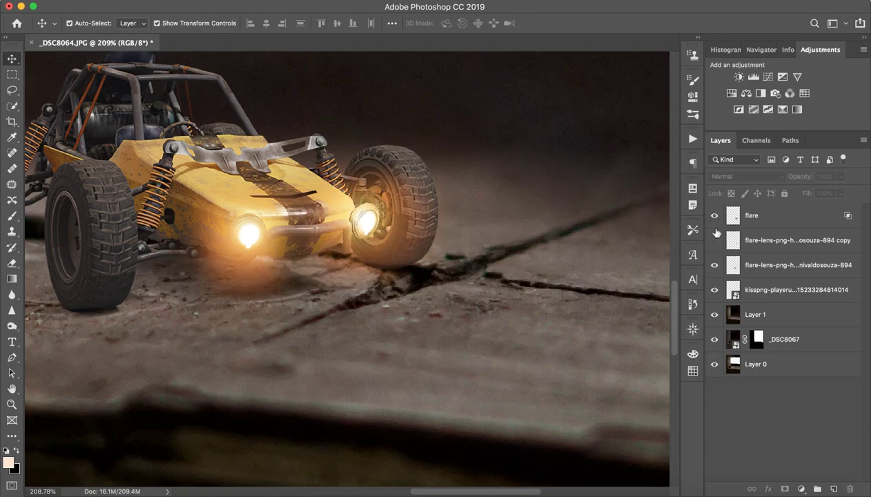
click(715, 236)
click(715, 215)
click(715, 238)
click(715, 240)
Step: Delete the original flare layer from the left headlight
click(771, 265)
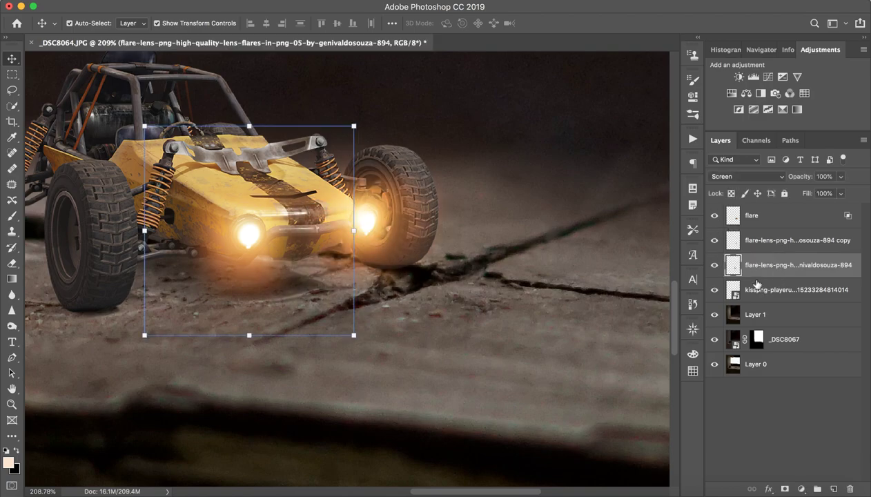
key(Delete)
Step: Group the flare layer with the reduced flare copy and duplicate the group
click(783, 219)
shift+click(784, 241)
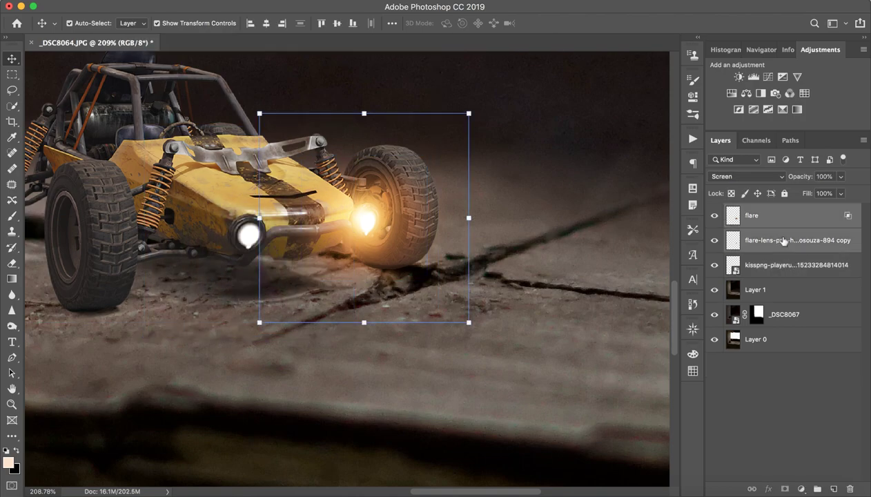
key(super+g)
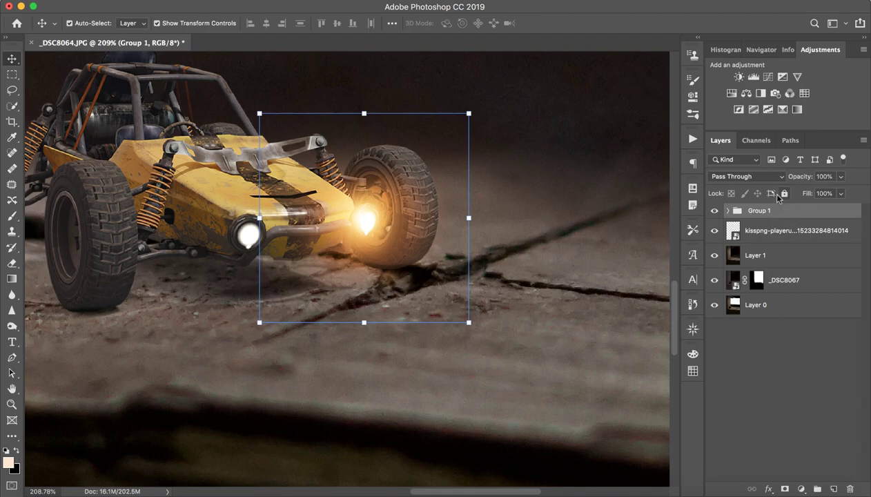
key(super+j)
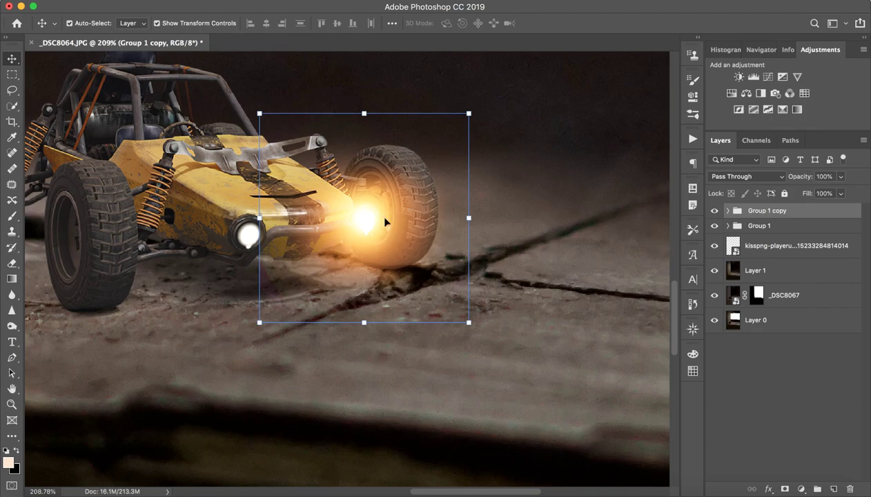
drag(366, 215, 249, 237)
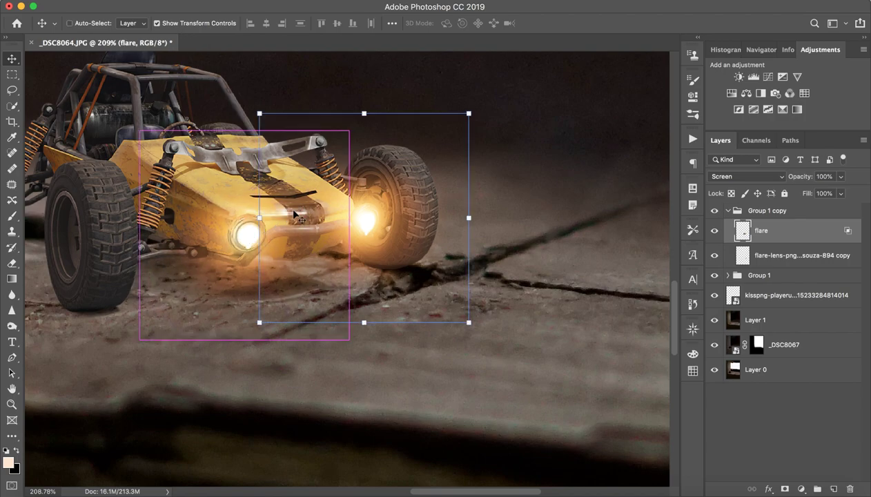
key(super+z)
key(super+shift+z)
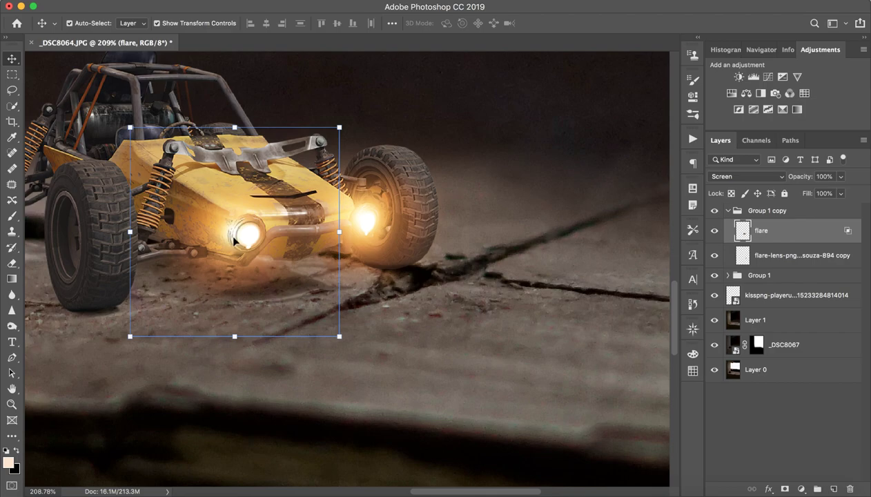
key(super+z)
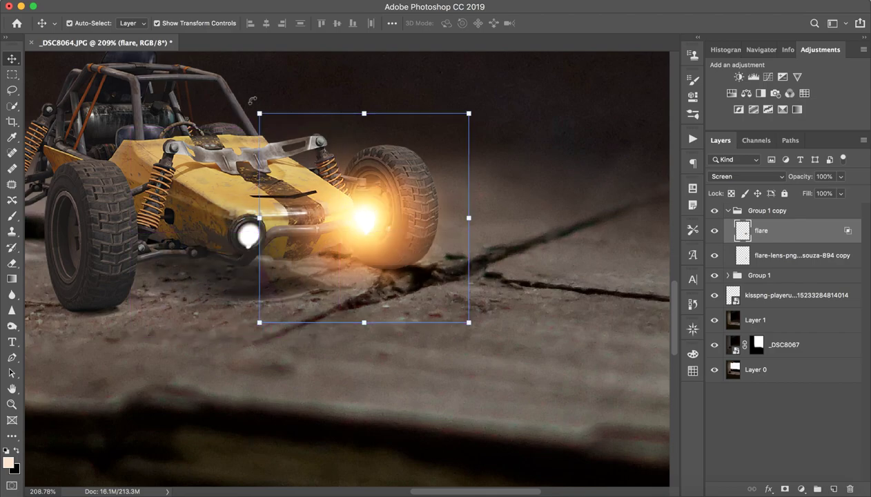
Step: Set Auto-Select to Group and move the duplicated flare group onto the left headlight
click(143, 24)
click(128, 10)
click(368, 219)
drag(368, 219, 251, 223)
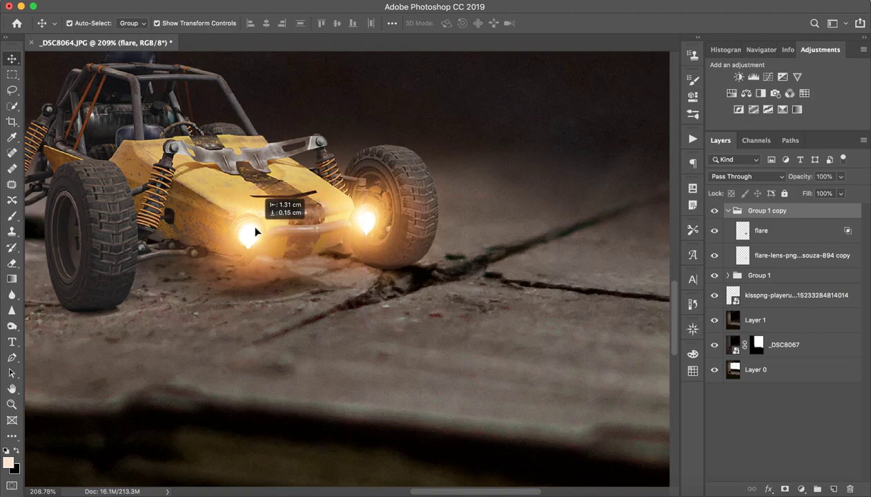
Step: Set Auto-Select back to Layer and select the wooden background layer, Layer 1
click(143, 24)
click(131, 36)
click(350, 445)
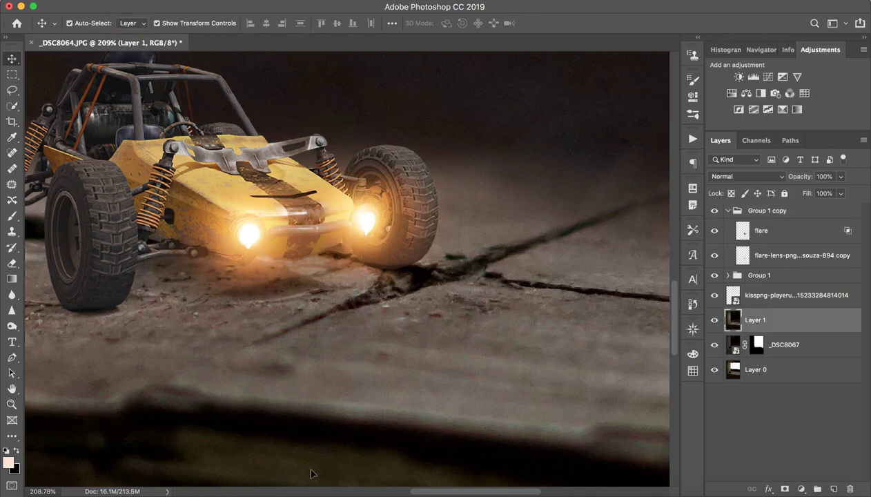
Step: Examine both lit headlights up close and within the whole scene
key(z)
drag(318, 380, 352, 344)
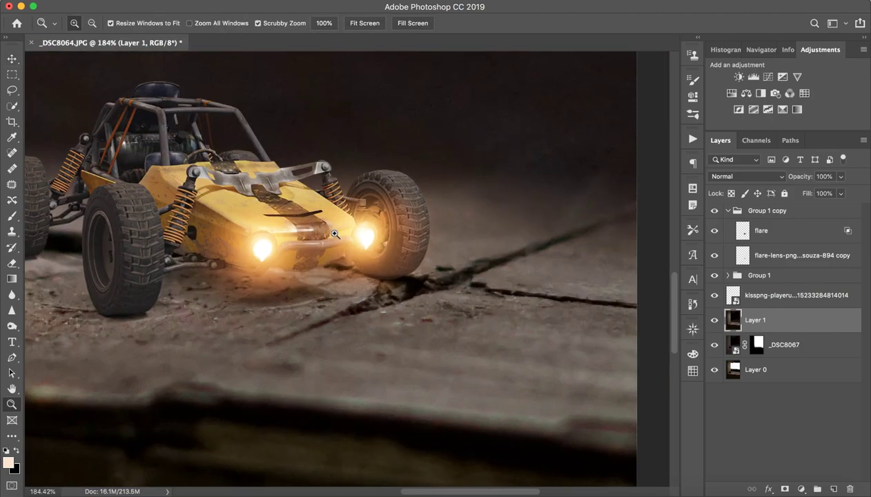
drag(223, 299, 247, 255)
key(v)
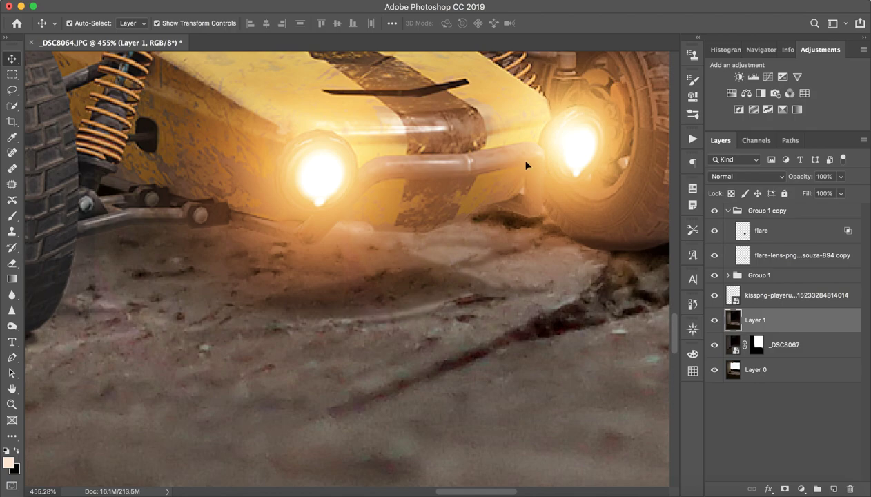
key(z)
drag(296, 286, 266, 295)
key(v)
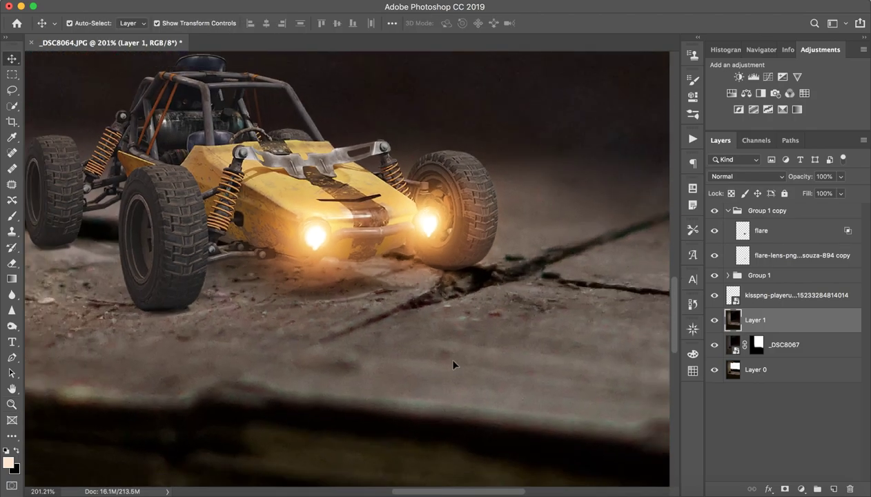
Step: Add a new empty layer above all flare groups and collapse the duplicated group
click(833, 488)
drag(763, 319, 754, 219)
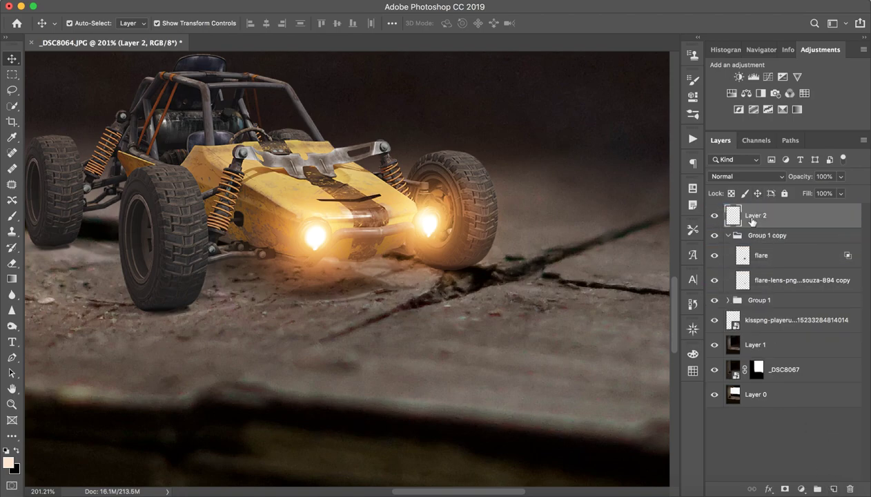
click(728, 235)
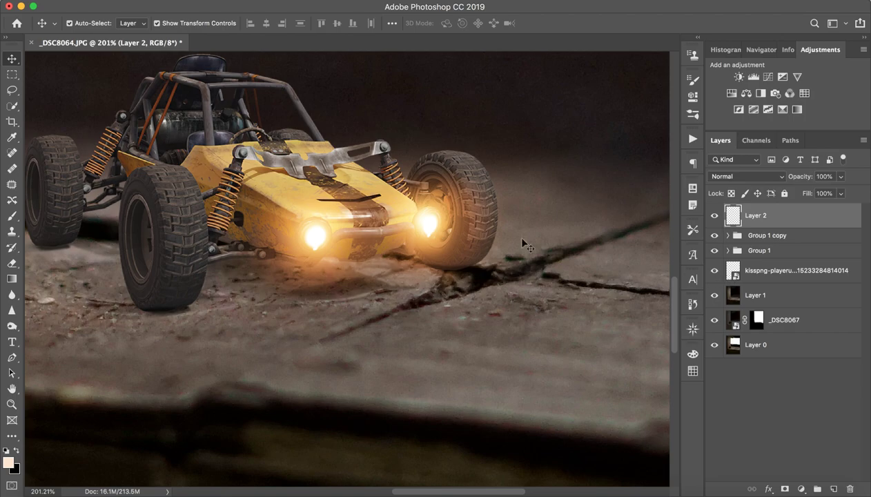
Step: Prepare a 14 px hard round pressure brush with 100% hardness and a pale yellow colour sampled from the headlight glow
key(z)
drag(143, 213, 275, 196)
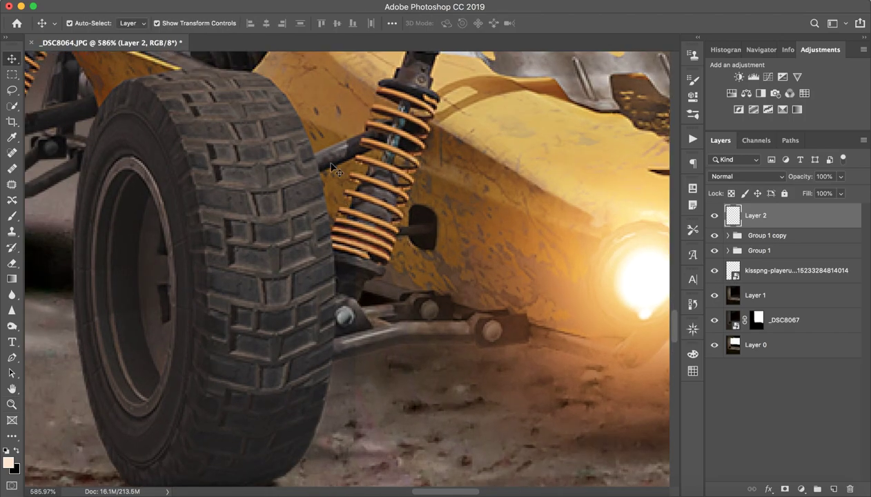
click(19, 219)
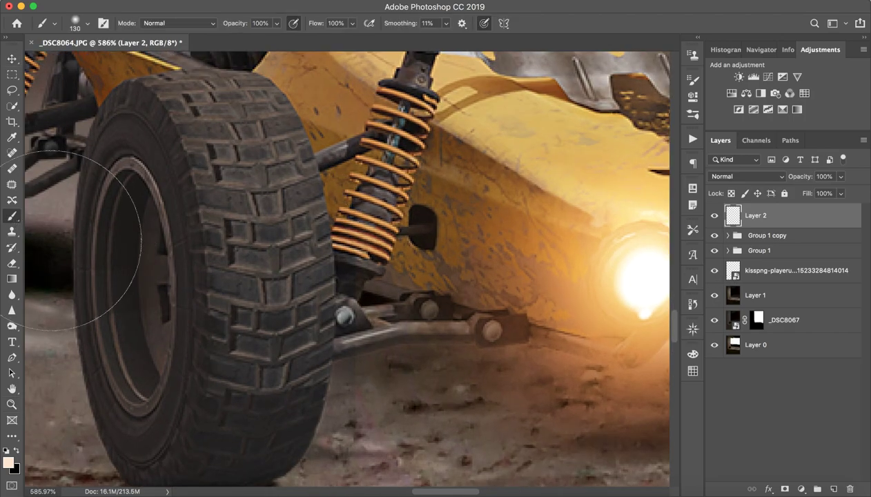
drag(626, 273, 611, 268)
drag(520, 242, 314, 244)
click(88, 23)
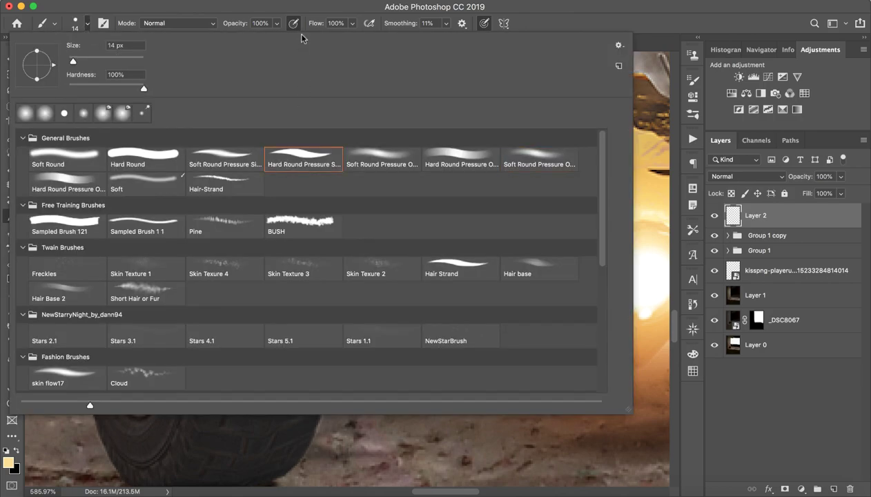
click(304, 9)
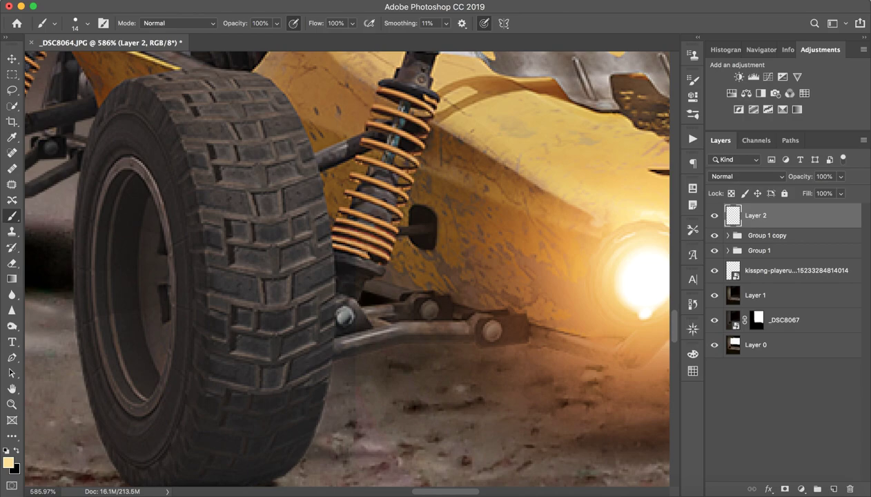
Step: Reduce the brush to 6 px and paint a thin yellow rim light along the front tire's edge facing the headlight
drag(325, 122, 310, 123)
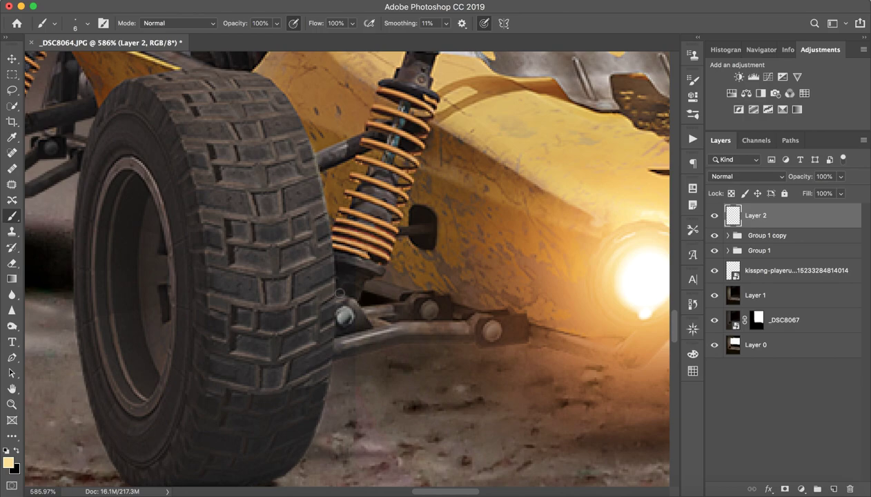
key(super+z)
drag(321, 199, 336, 290)
mouse_move(331, 252)
mouse_down()
mouse_move(332, 387)
mouse_move(337, 330)
mouse_move(331, 386)
mouse_move(339, 358)
mouse_move(327, 420)
mouse_move(335, 352)
mouse_move(324, 418)
mouse_up()
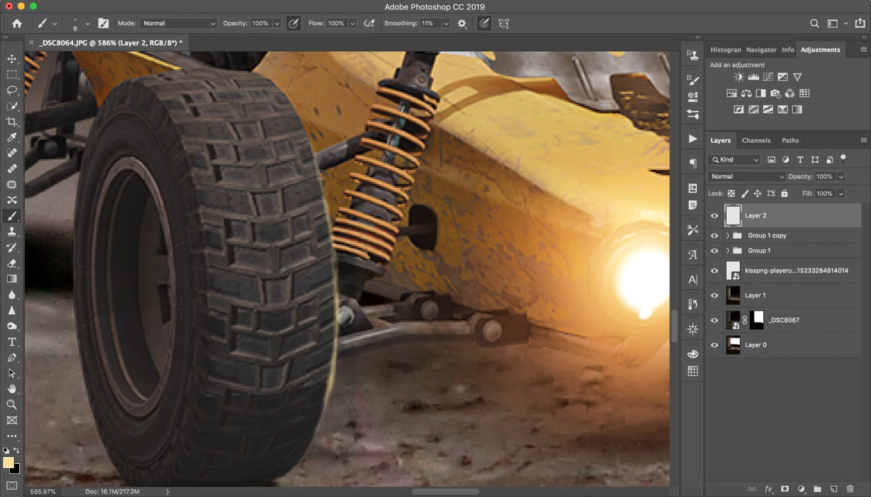
drag(316, 161, 325, 228)
key(super+z)
mouse_move(319, 182)
mouse_down()
mouse_move(333, 302)
mouse_move(325, 229)
mouse_move(330, 282)
mouse_up()
drag(326, 230, 329, 289)
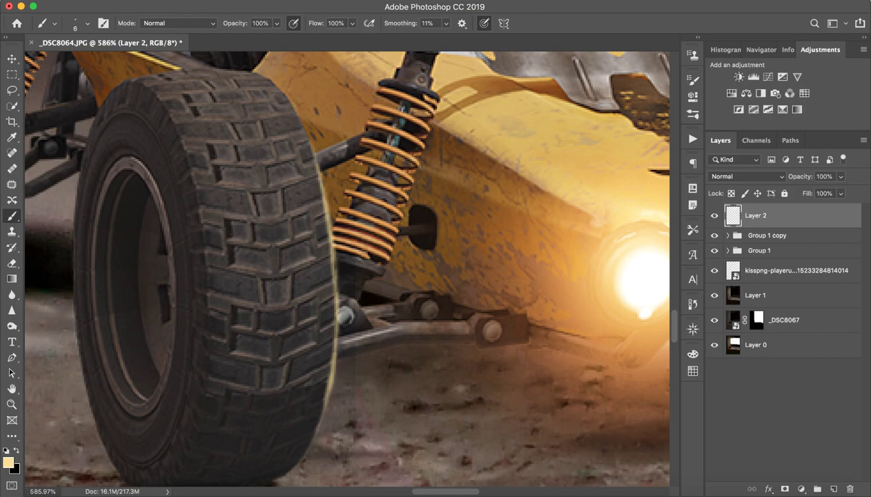
Step: Extend the yellow rim light up the tire's upper curve and down its lower edge toward the ground
mouse_move(295, 104)
mouse_down()
mouse_move(316, 160)
mouse_move(306, 132)
mouse_up()
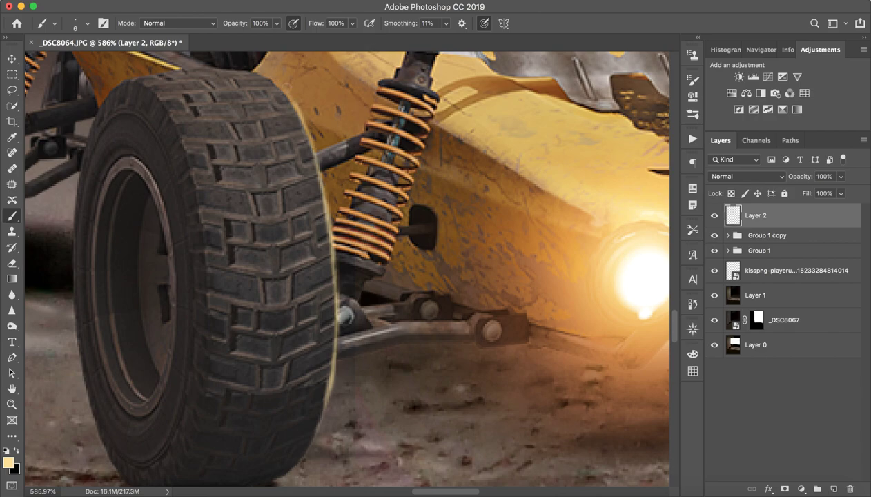
drag(277, 165, 310, 234)
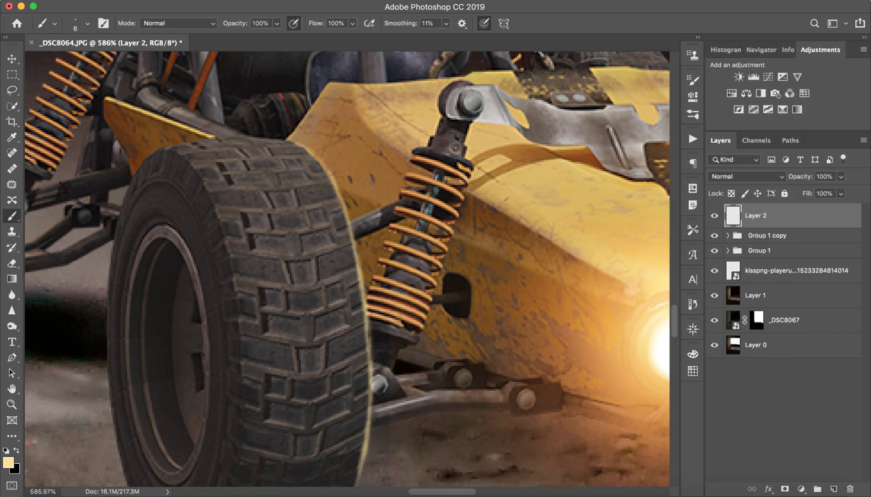
drag(324, 327, 340, 148)
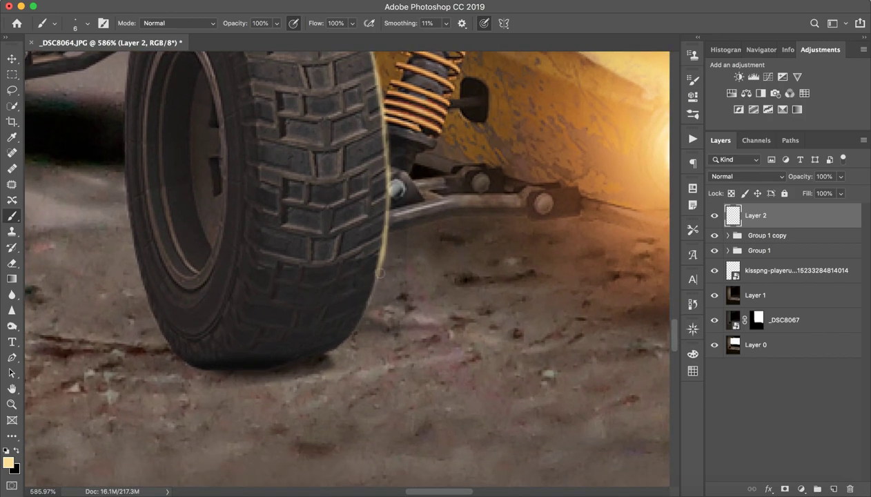
drag(378, 278, 364, 311)
Step: Soften the yellow rim light on the front tire's edge with a large, soft eraser
key(e)
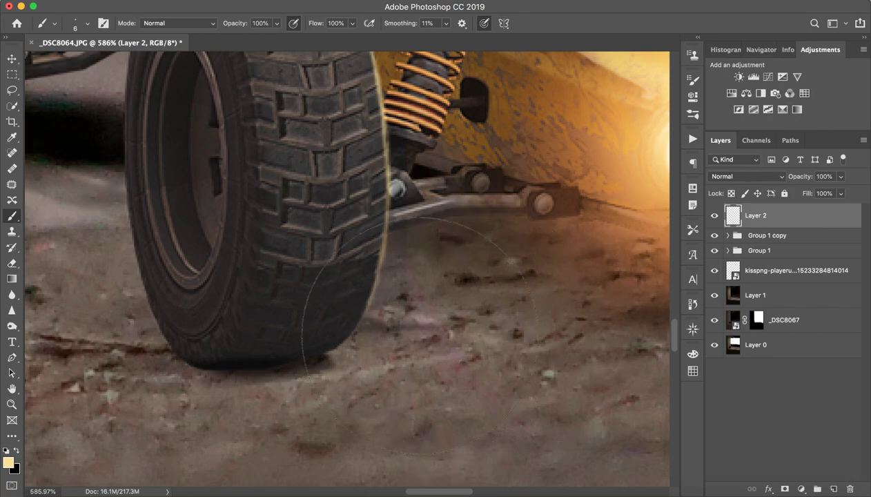
key(space)
drag(320, 301, 272, 445)
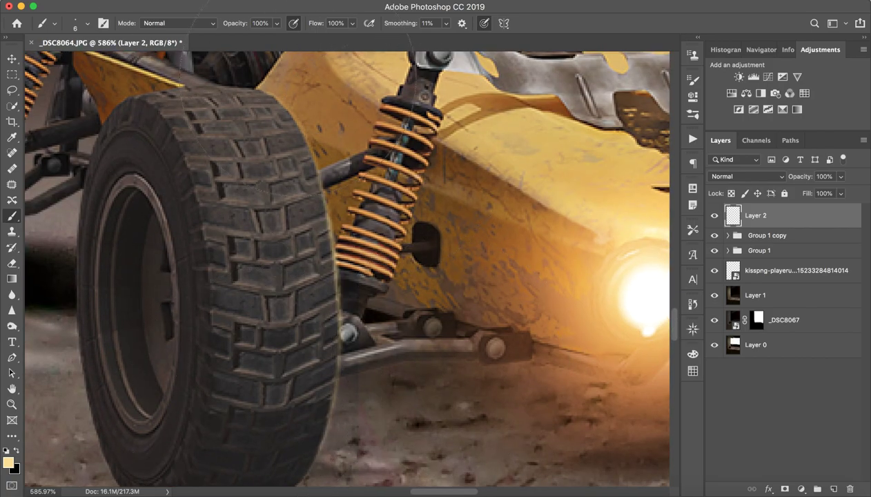
Step: Compare the car with and without the painted rim light by toggling Layer 2's visibility
key(z)
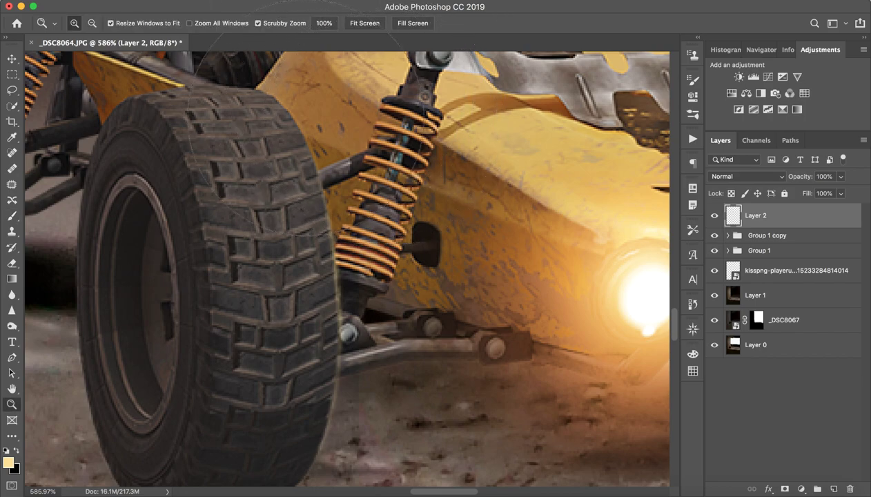
right_click(507, 203)
click(447, 196)
right_click(483, 237)
click(423, 231)
right_click(490, 235)
click(443, 221)
key(b)
mouse_move(473, 256)
mouse_down()
mouse_move(450, 256)
mouse_move(484, 264)
mouse_move(493, 250)
mouse_move(469, 251)
mouse_up()
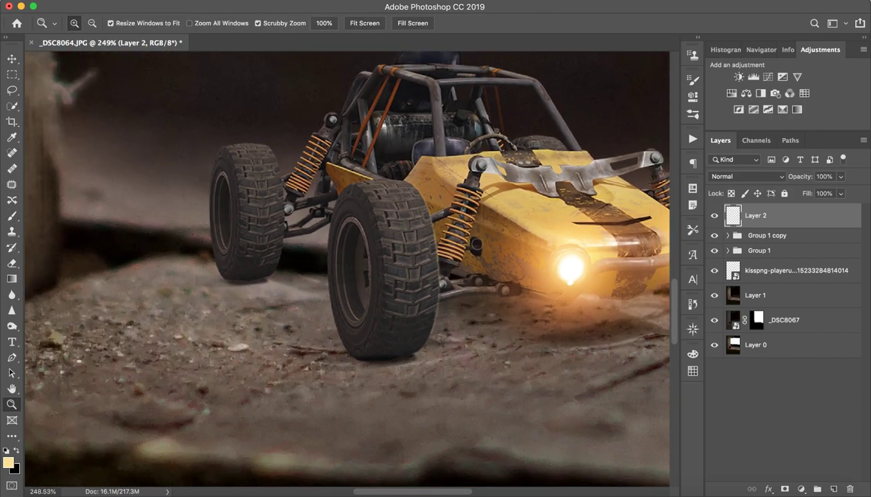
drag(591, 287, 511, 276)
click(714, 215)
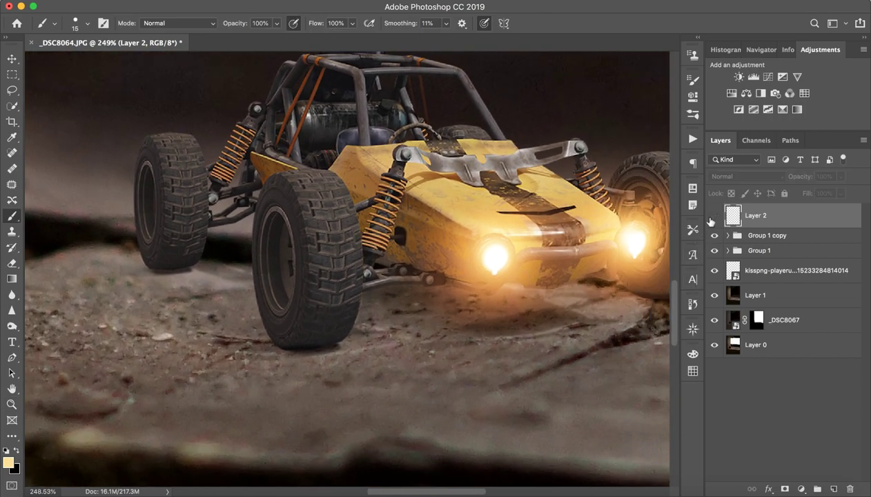
click(713, 217)
click(714, 218)
click(713, 218)
click(714, 216)
click(713, 216)
Step: Duplicate the rim light layer and group both copies under the name Tire
key(super+j)
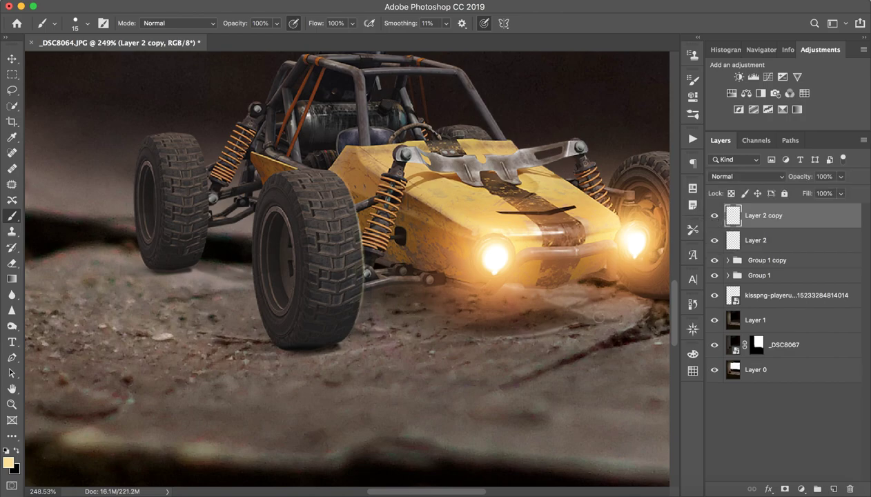
shift+click(754, 242)
key(super+g)
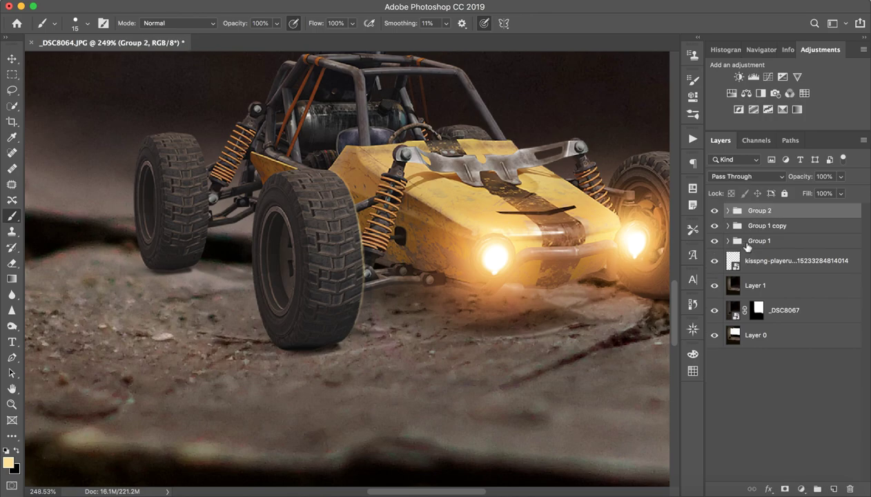
double_click(757, 211)
text(Tire)
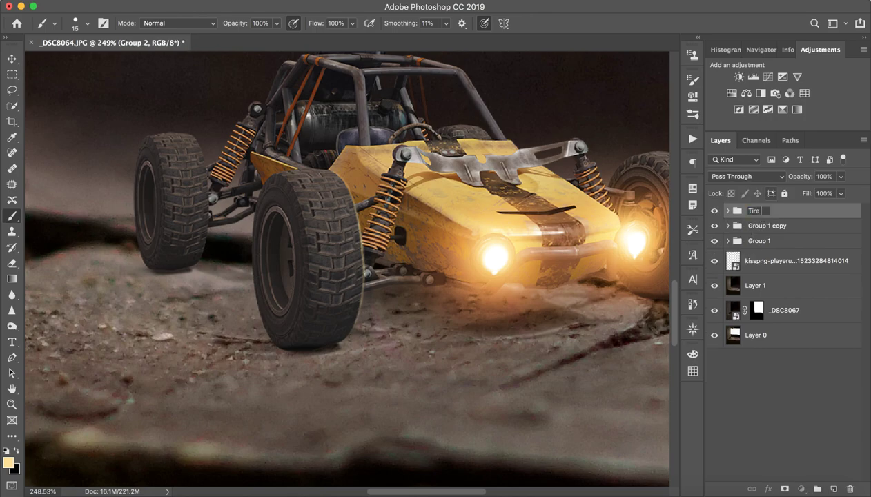
key(Return)
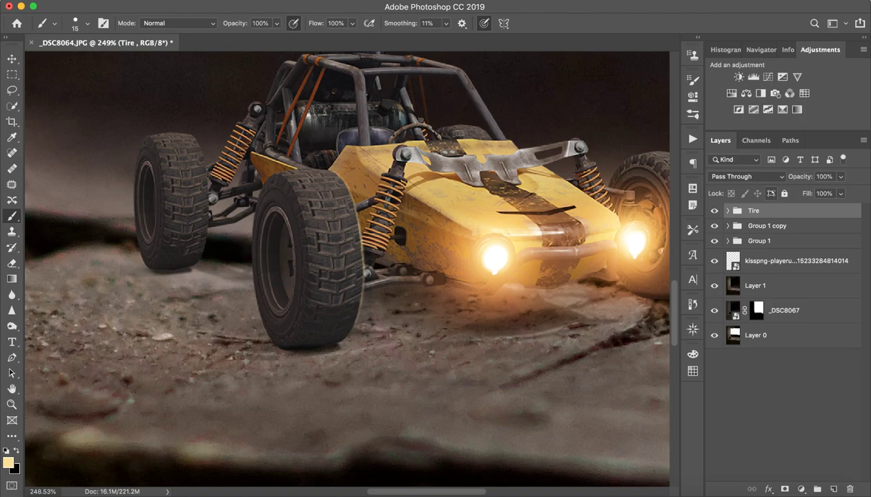
Step: Duplicate the Tire group, try to move the rim light copy across the car, and undo the move
key(super+j)
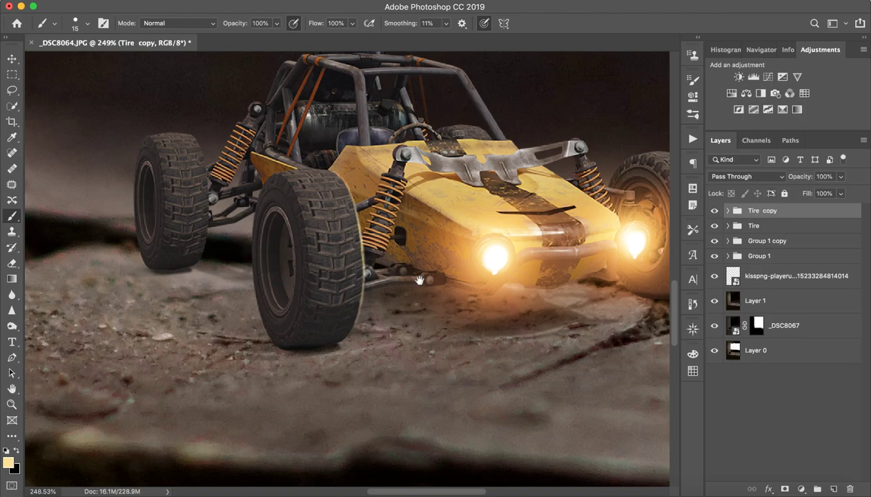
drag(433, 258, 382, 267)
key(v)
click(132, 23)
click(131, 11)
drag(279, 255, 375, 260)
key(super+z)
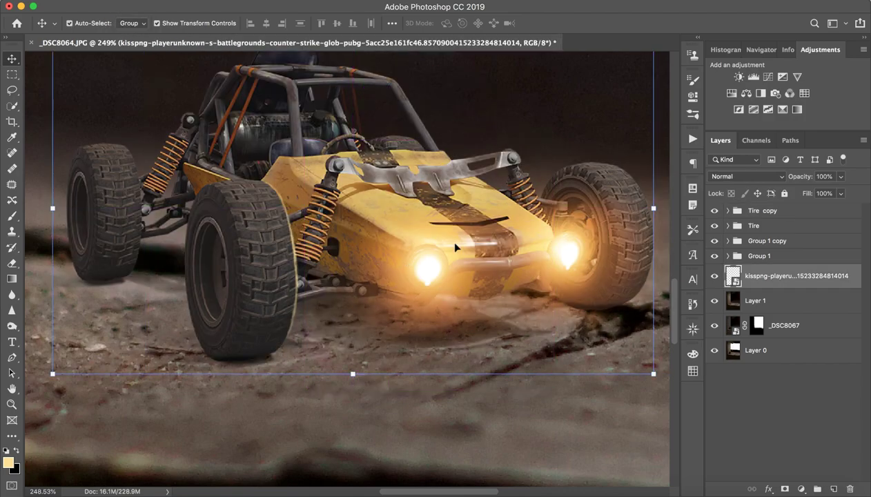
Step: Try to transform the Tire copy to fit the opposite front tire, cancel it, and delete the copied group with its contents
click(742, 210)
key(ctrl+t)
drag(297, 261, 604, 232)
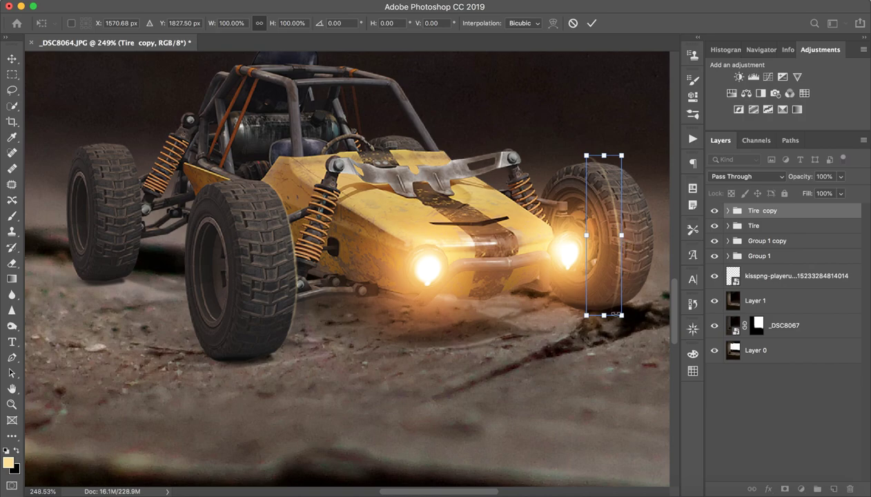
drag(621, 315, 610, 285)
drag(587, 198, 577, 219)
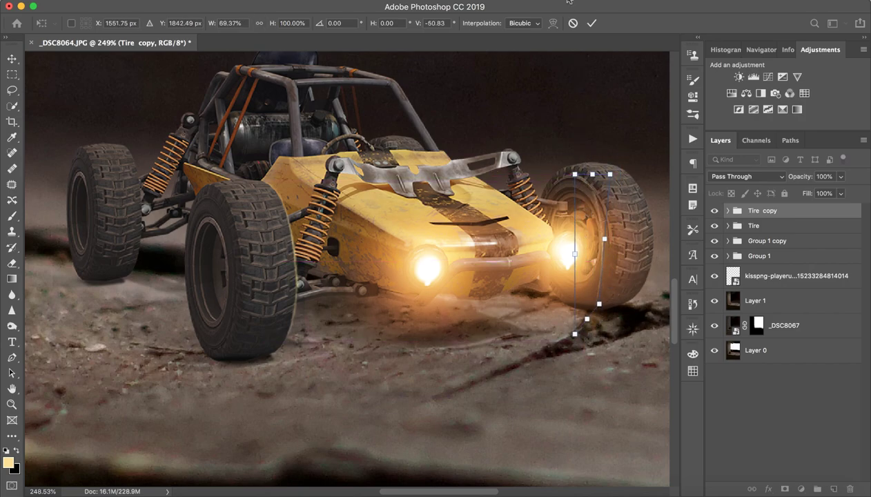
click(572, 23)
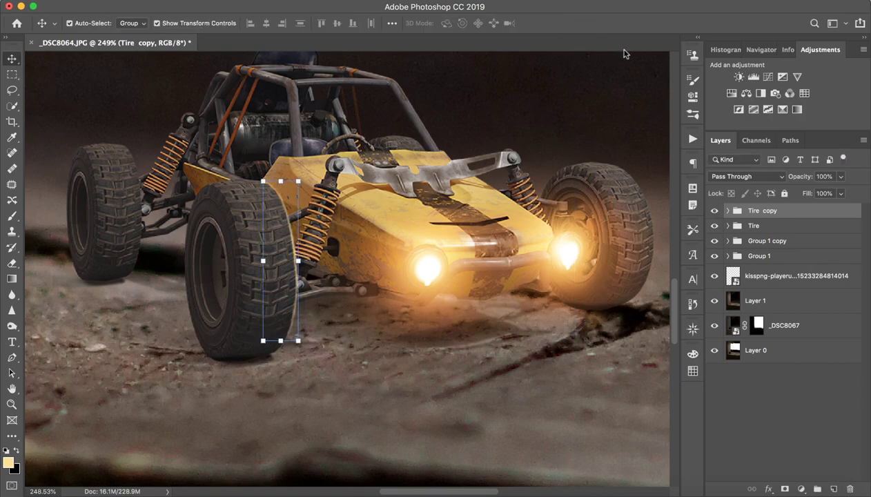
click(850, 489)
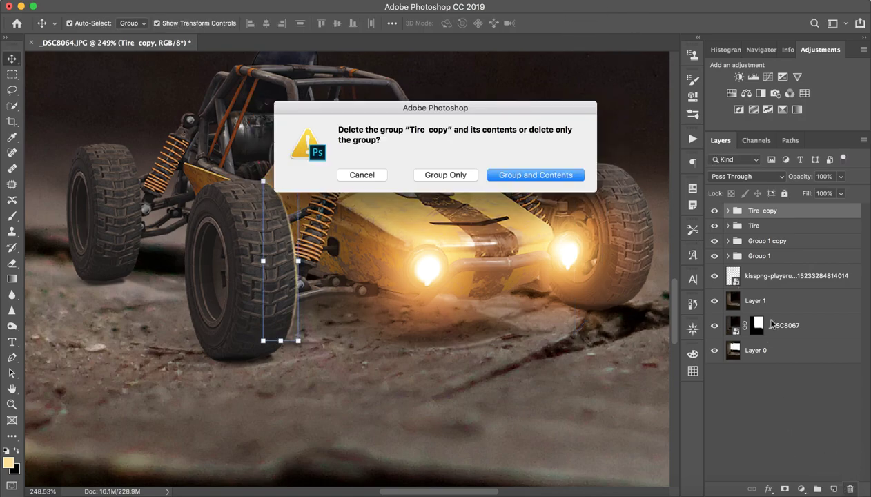
click(535, 174)
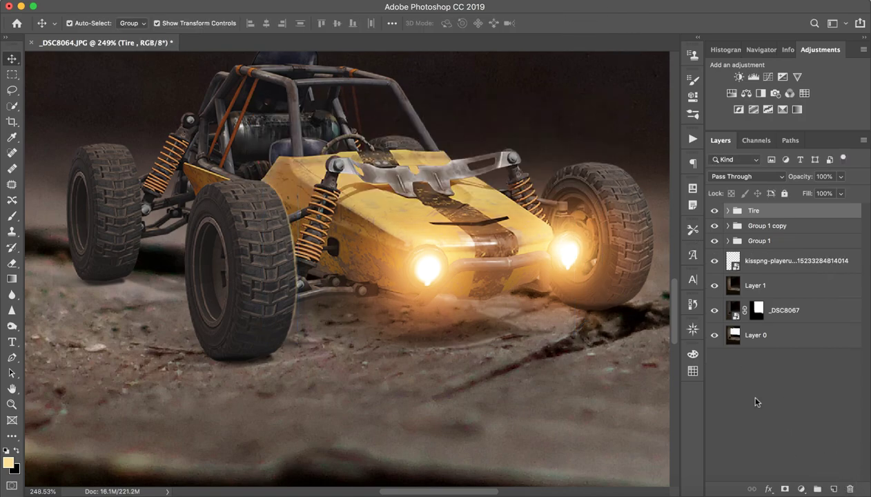
Step: Group the buggy layer, both headlight flare groups and the Tire group under the name CAr
key(z)
key(ctrl+0)
drag(393, 357, 373, 363)
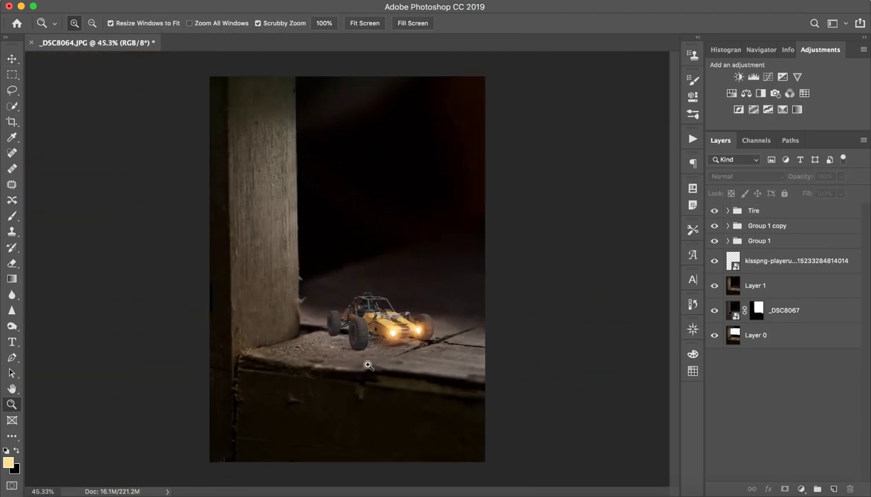
key(v)
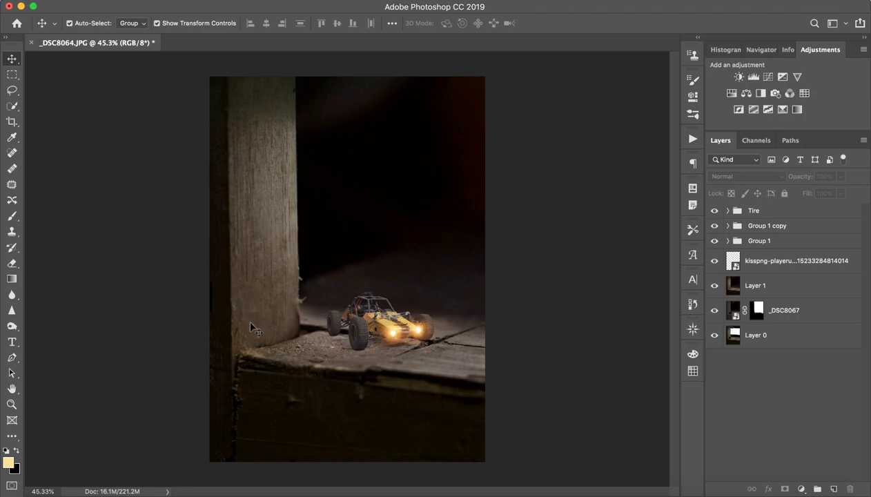
click(774, 261)
shift+click(773, 212)
key(super+g)
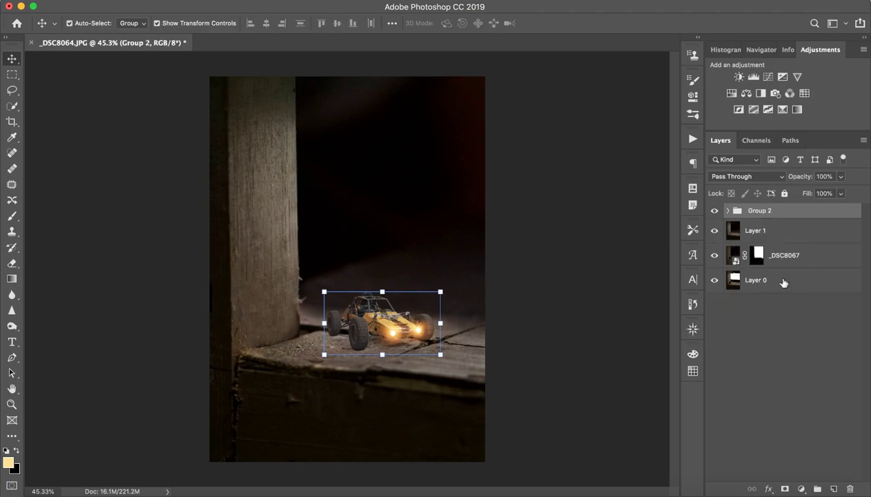
double_click(759, 211)
text(CAr)
key(Return)
click(770, 383)
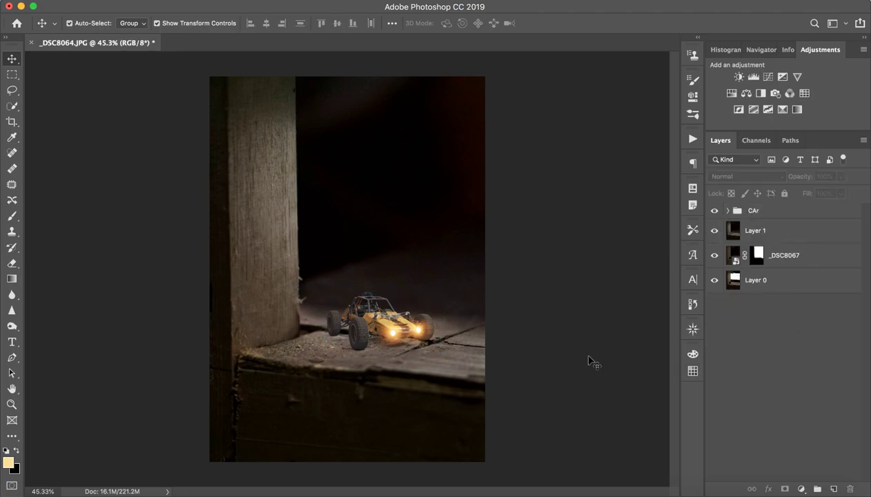
Step: Hide the _DSC8067 layer and Layer 0 beneath the merged background, and delete _DSC8067
key(z)
mouse_move(284, 333)
mouse_down()
mouse_move(321, 334)
mouse_move(279, 328)
mouse_move(296, 329)
mouse_up()
key(v)
key(z)
drag(324, 285, 317, 285)
key(v)
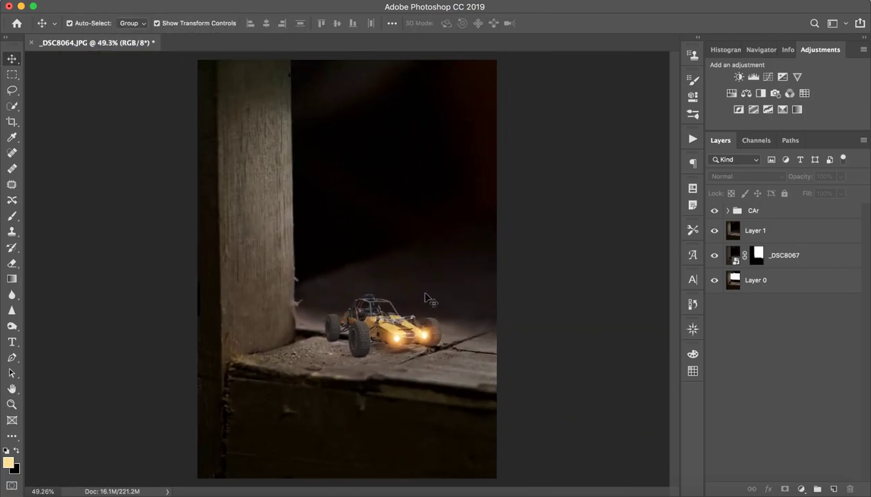
click(791, 256)
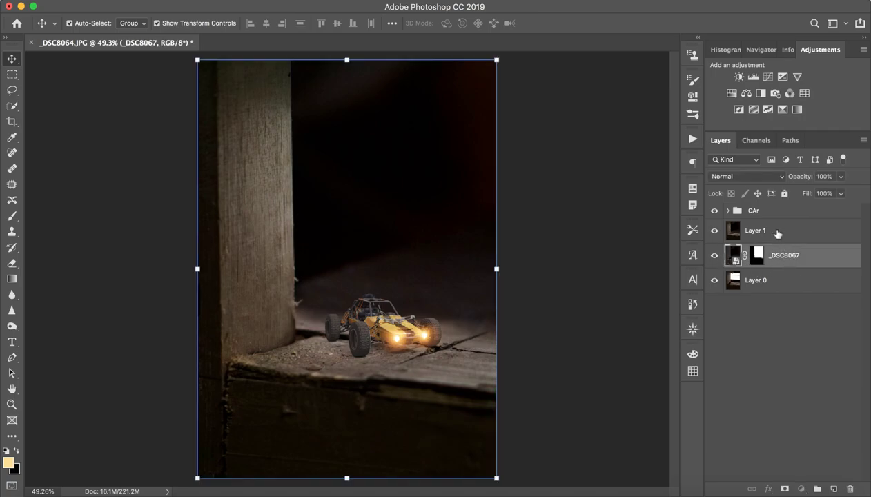
click(778, 234)
click(714, 255)
click(714, 280)
click(794, 254)
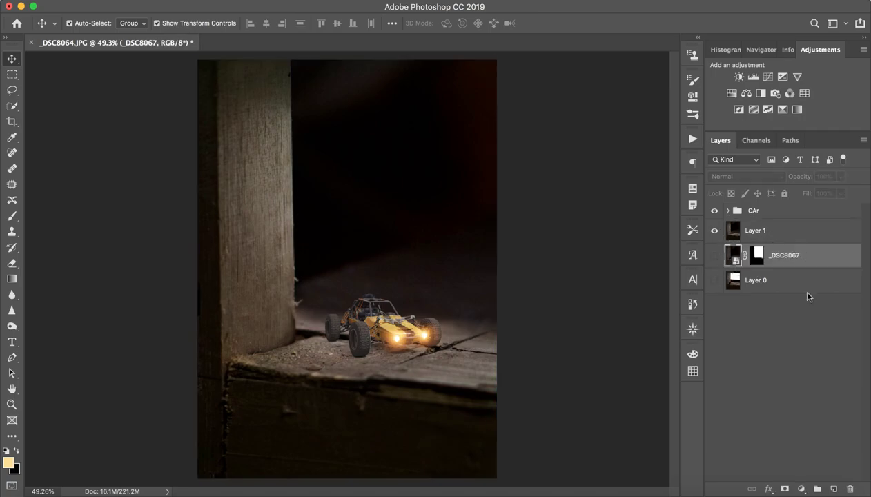
key(BackSpace)
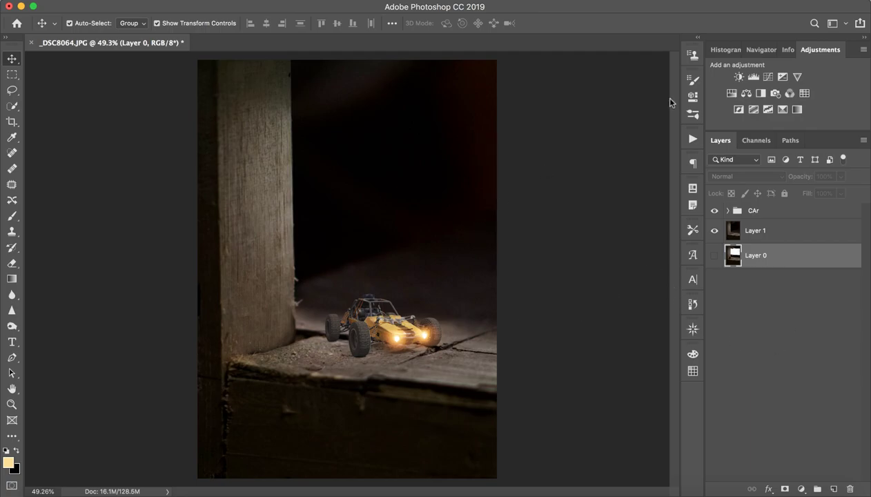
Step: Try a Camera Raw tint of +16 on Layer 1 and discard the filter
click(777, 236)
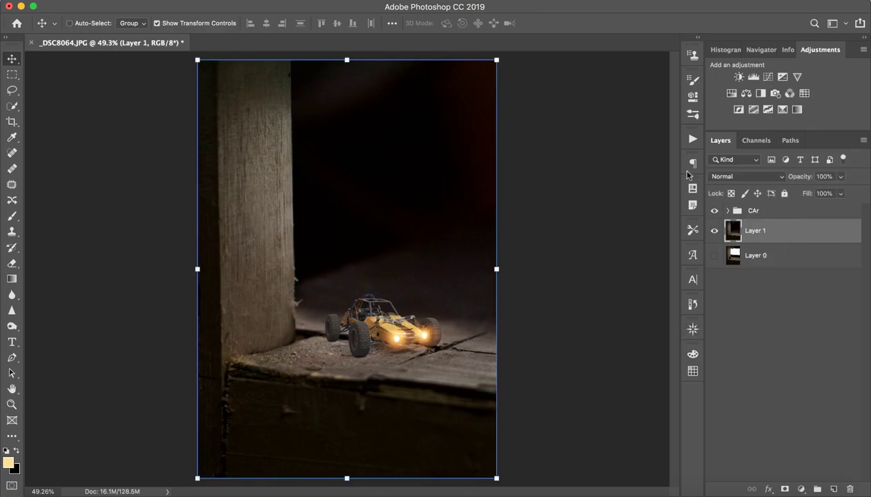
key(super+shift+a)
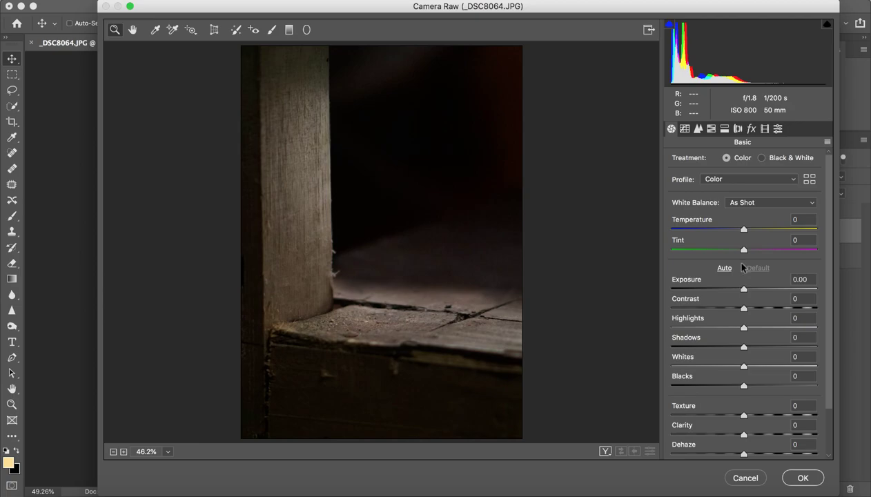
mouse_move(741, 252)
mouse_down()
mouse_move(726, 251)
mouse_move(754, 252)
mouse_up()
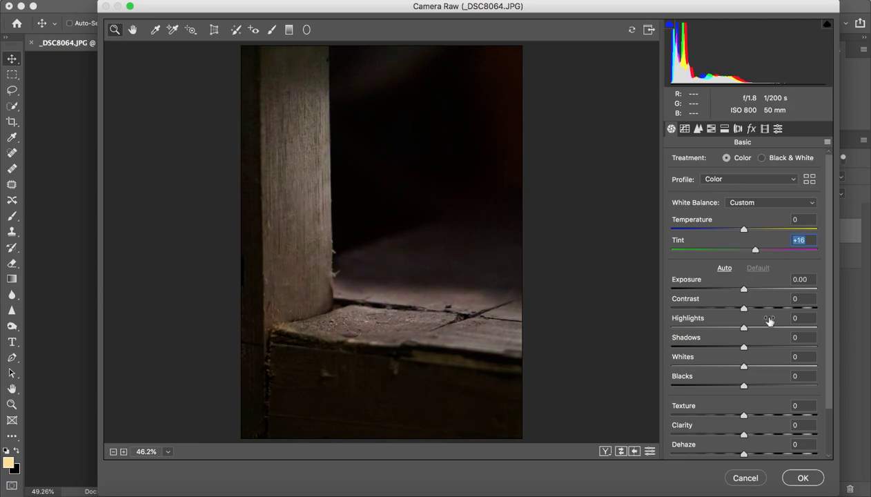
click(749, 479)
click(725, 356)
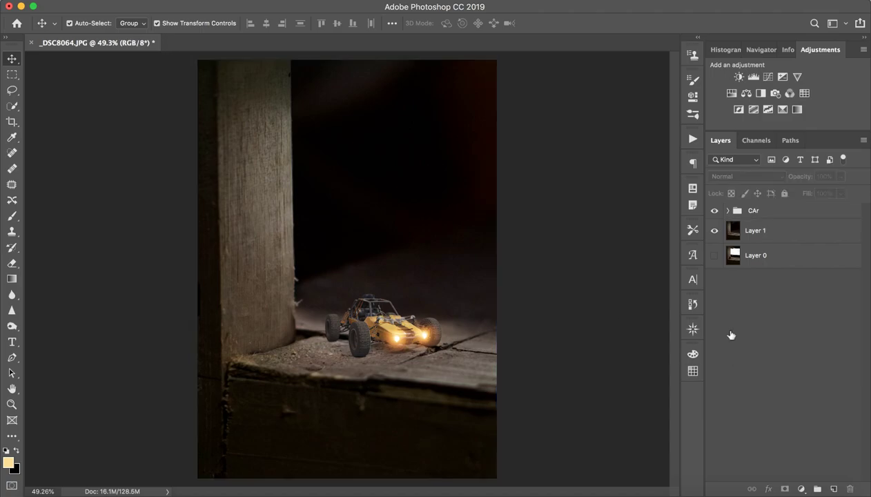
Step: Add a Color Balance adjustment above the CAr group, shift its shadows toward magenta, and compare the image with and without it
click(746, 93)
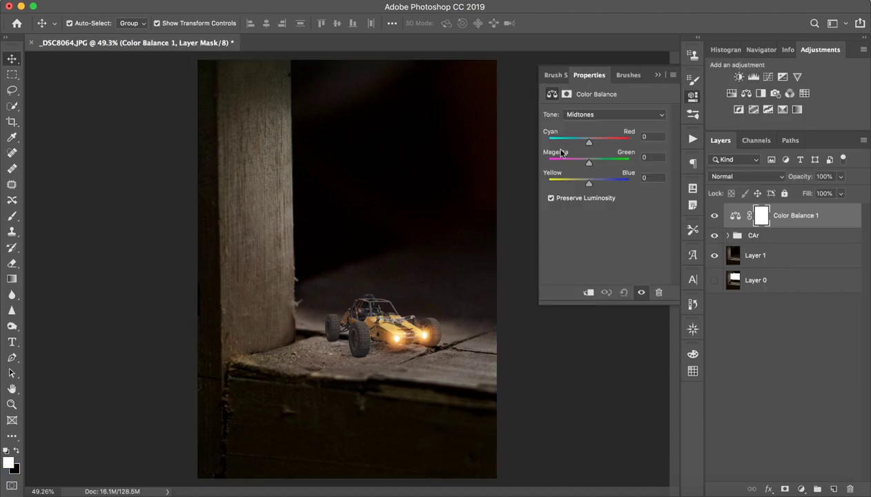
mouse_move(591, 164)
mouse_down()
mouse_move(569, 163)
mouse_move(587, 163)
mouse_up()
click(594, 115)
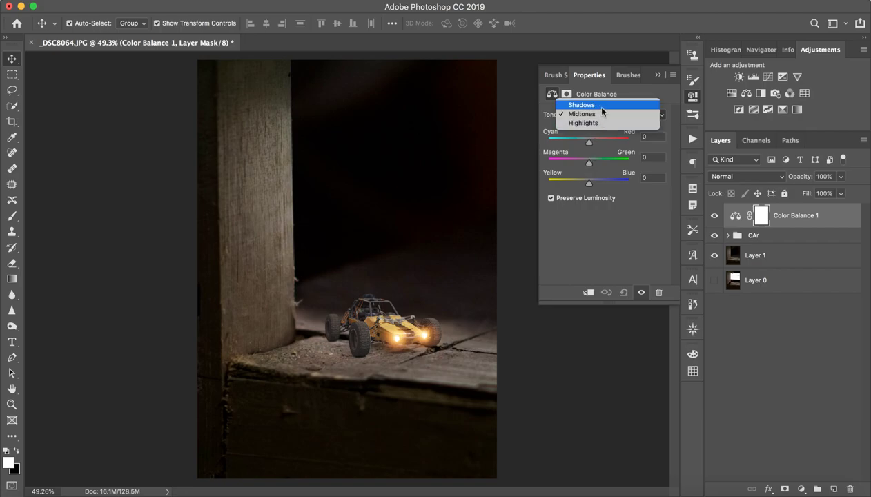
click(594, 105)
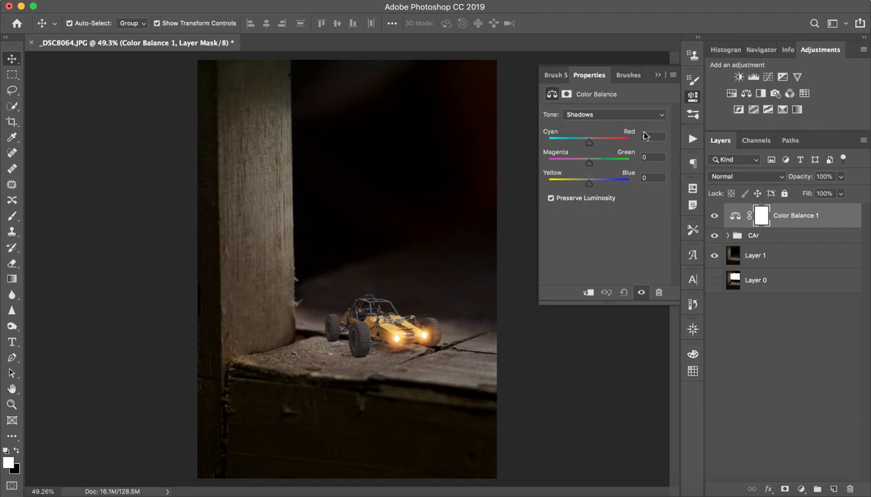
drag(589, 163, 584, 165)
drag(583, 166, 585, 166)
click(659, 77)
click(715, 218)
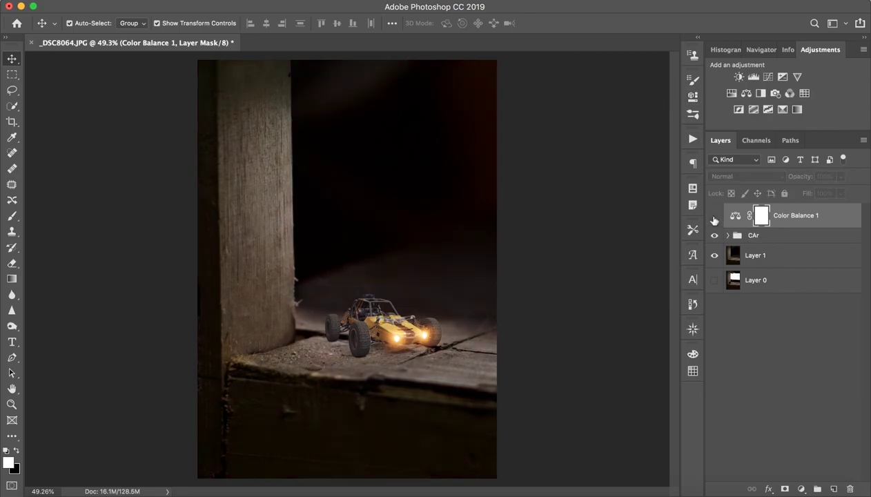
click(713, 218)
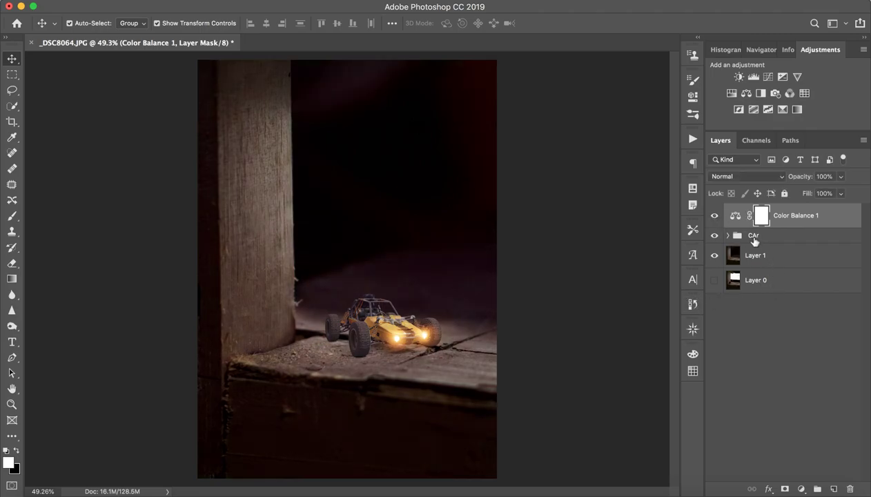
Step: Invert the Color Balance mask, disable it for previewing, and set the midtones to -1 on Cyan-Red and -14 on Yellow-Blue
key(ctrl+i)
double_click(736, 216)
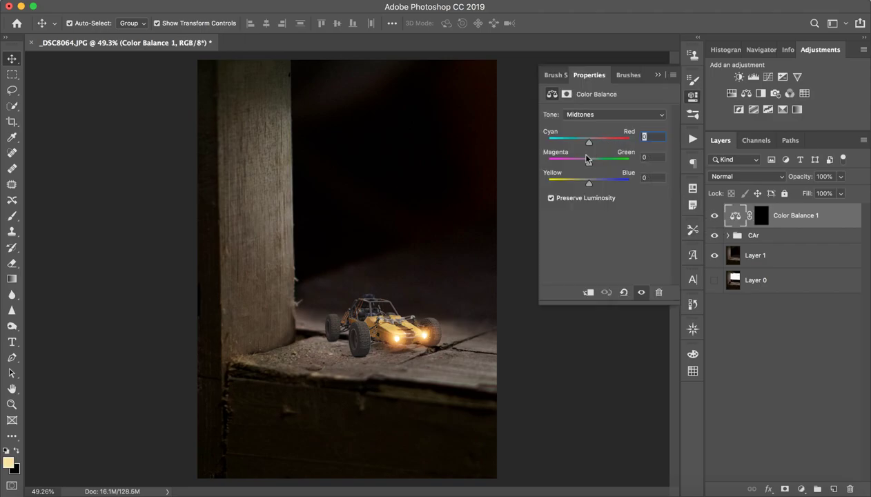
shift+click(759, 216)
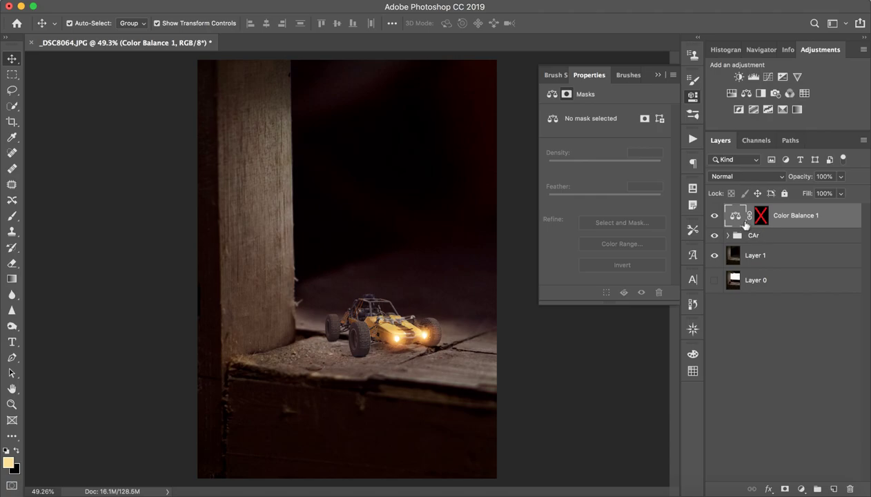
click(736, 216)
drag(585, 186, 583, 186)
mouse_move(589, 144)
mouse_down()
mouse_move(582, 143)
mouse_move(595, 146)
mouse_up()
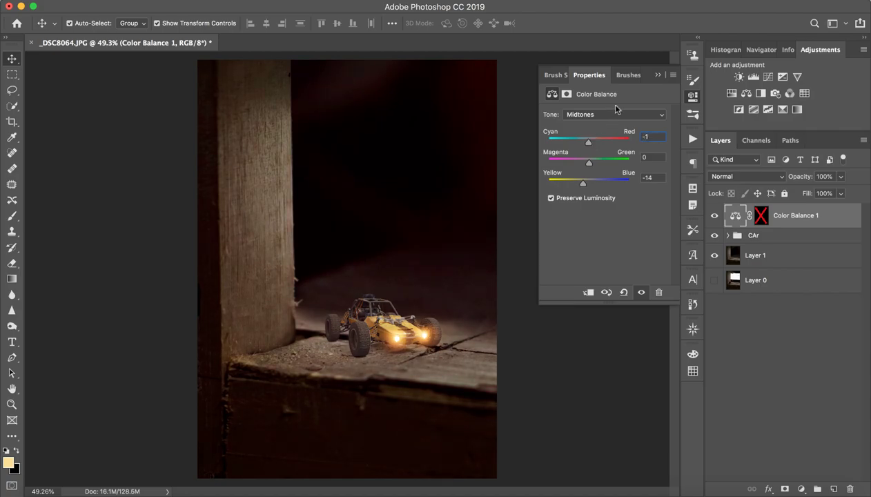
click(657, 76)
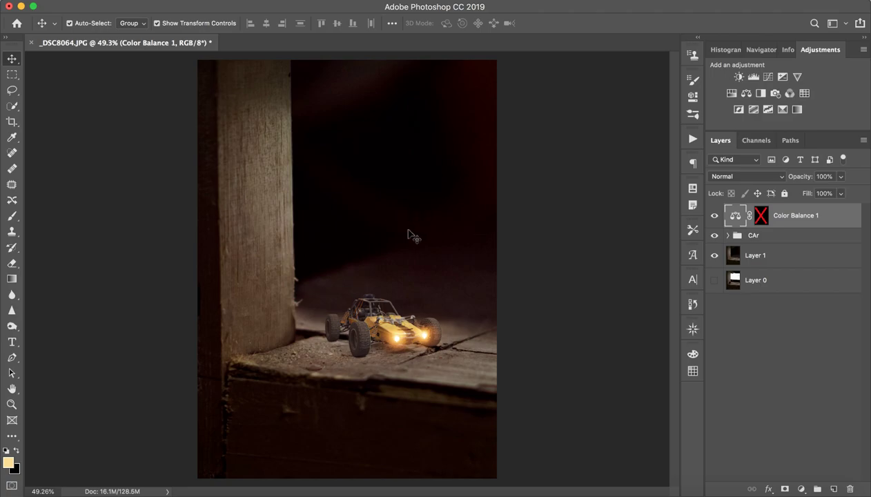
Step: Compare the image with and without the Color Balance adjustment, and re-enable its mask
click(715, 215)
click(715, 216)
shift+click(760, 216)
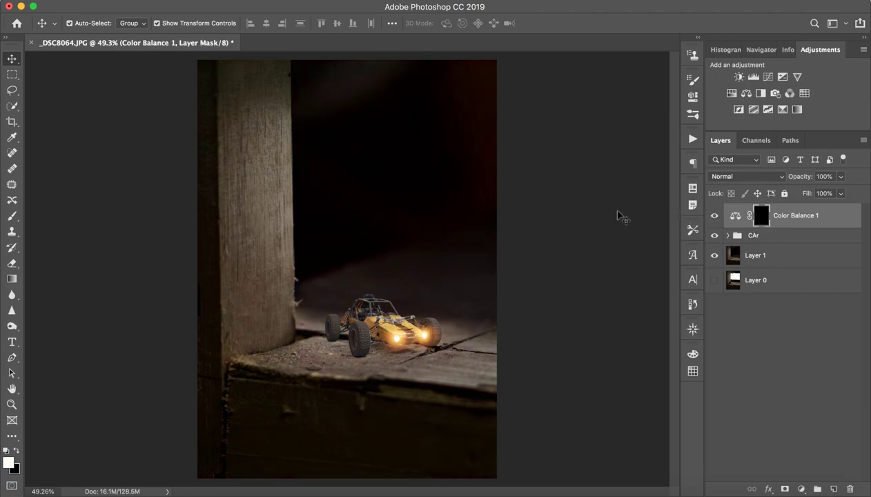
Step: Paint white with a large soft round brush on the Color Balance mask over the upper background, wooden post and lower ledge
key(b)
right_click(233, 123)
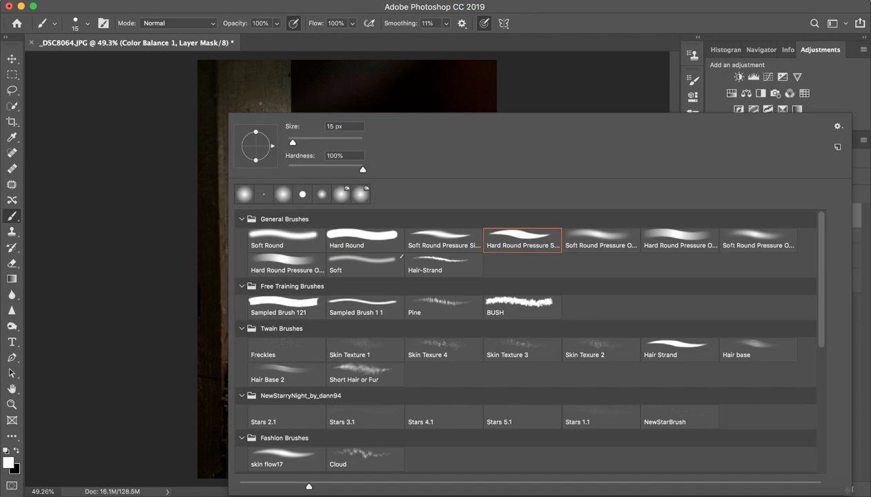
click(259, 81)
drag(264, 109, 343, 123)
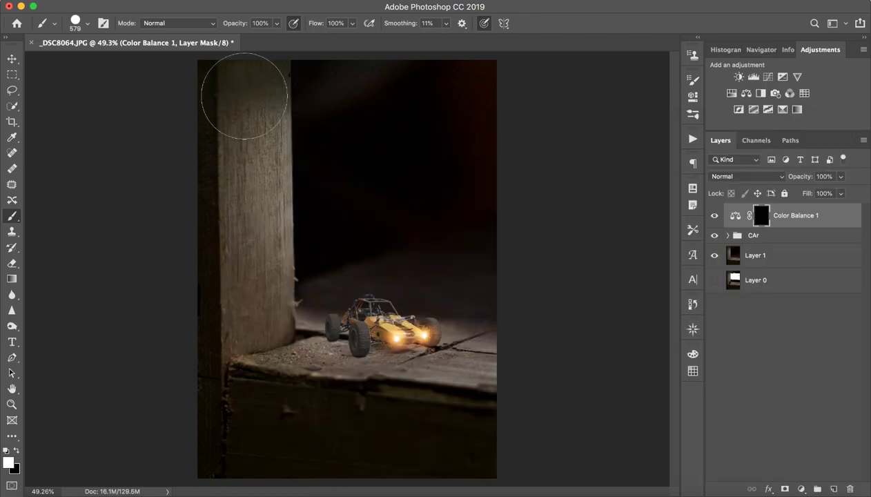
click(88, 26)
click(530, 149)
click(536, 31)
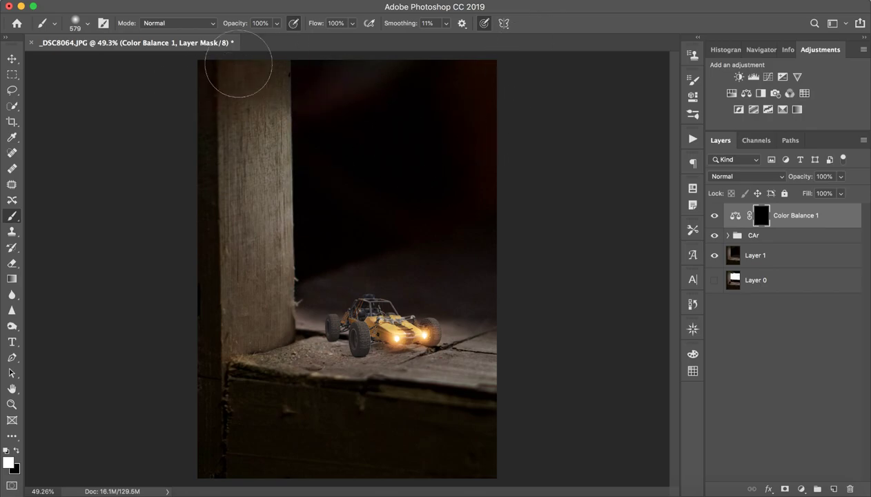
drag(305, 78, 435, 81)
drag(359, 139, 411, 145)
drag(221, 136, 277, 155)
mouse_move(238, 421)
mouse_down()
mouse_move(422, 423)
mouse_move(517, 329)
mouse_up()
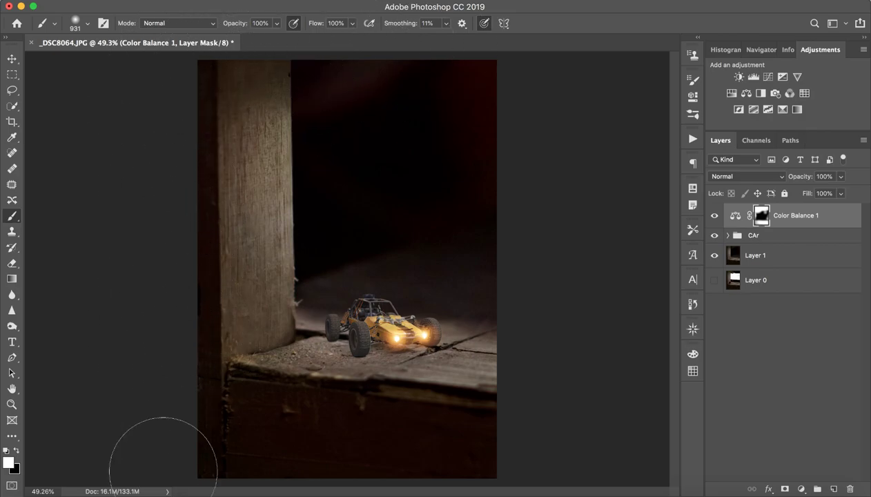
Step: Add an Exposure adjustment above the CAr group and clip it to that group
key(z)
mouse_move(359, 348)
mouse_down()
mouse_move(349, 292)
mouse_move(397, 290)
mouse_up()
key(b)
key(z)
mouse_move(399, 350)
mouse_down()
mouse_move(410, 346)
mouse_move(382, 345)
mouse_up()
key(b)
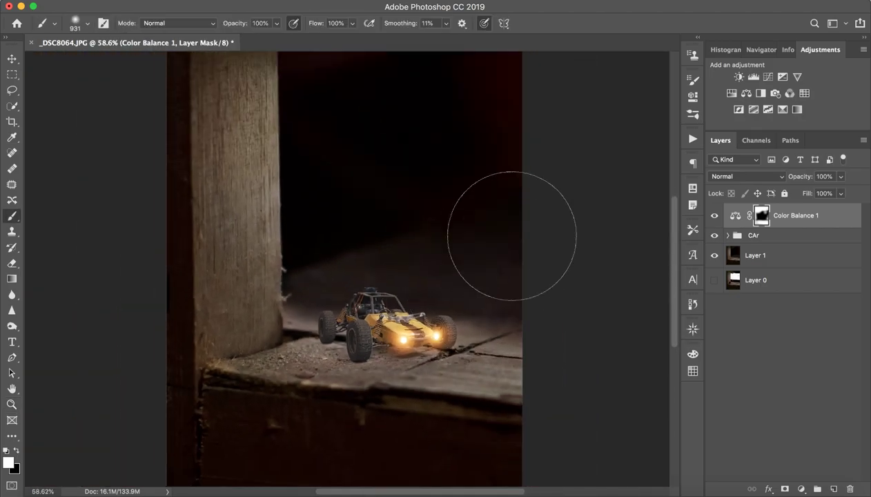
click(762, 239)
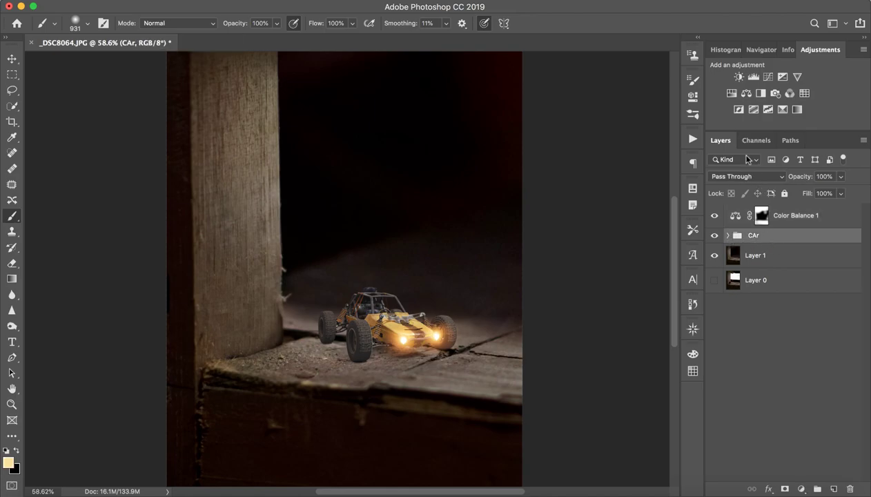
click(781, 80)
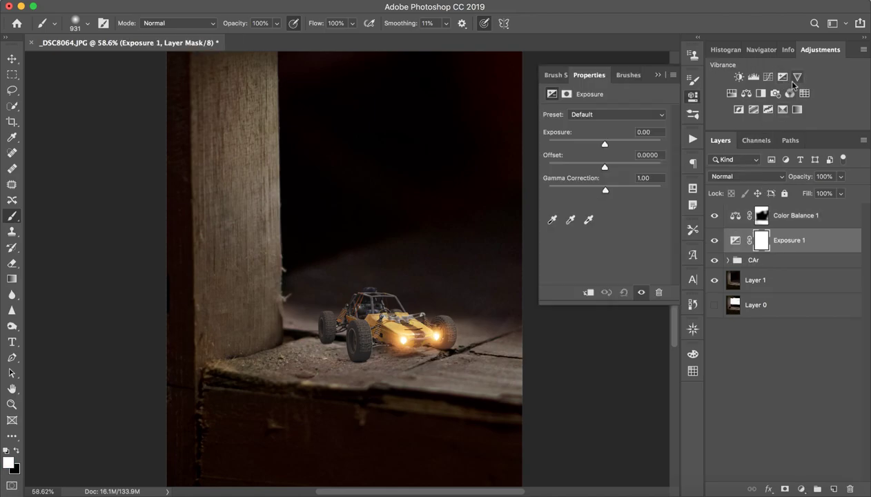
alt+click(778, 250)
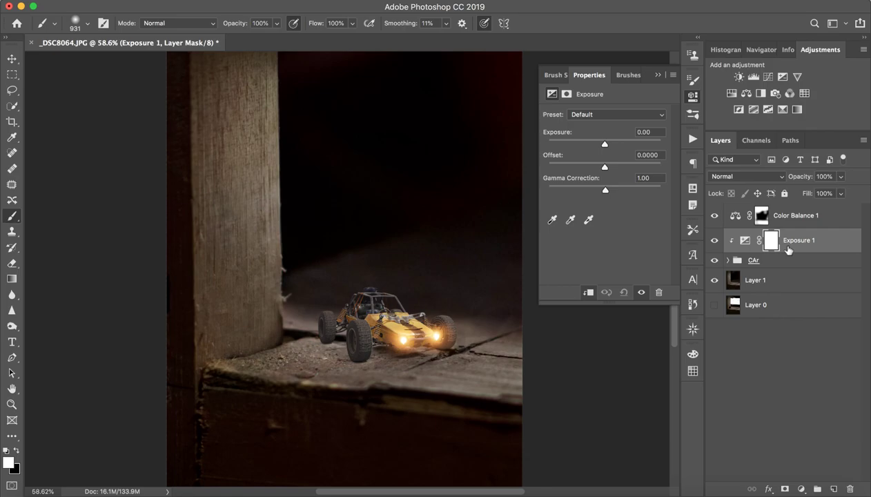
Step: Darken the buggy by setting the Exposure adjustment's gamma correction to 0.86
key(z)
click(404, 344)
click(404, 343)
key(b)
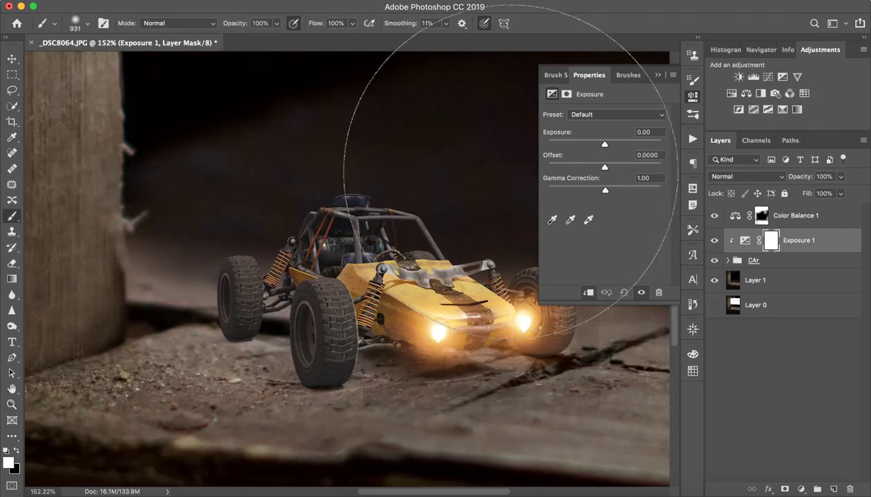
drag(608, 193, 610, 191)
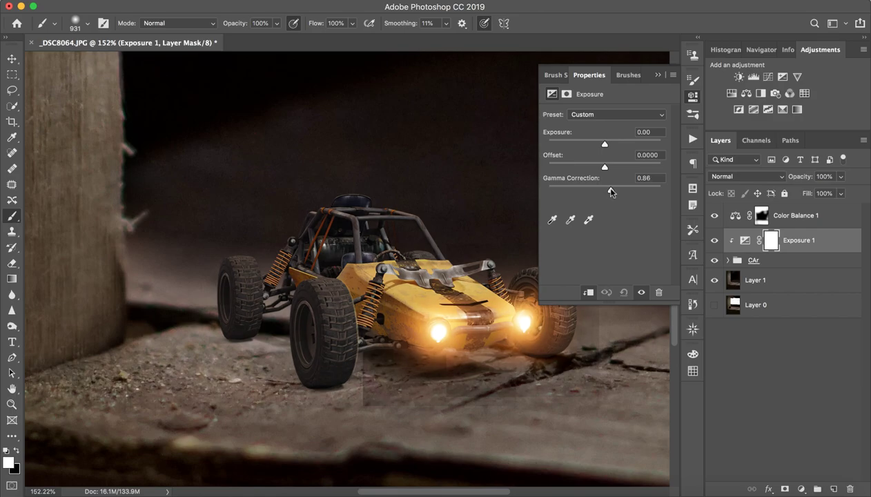
click(657, 75)
key(z)
mouse_move(485, 302)
mouse_down()
mouse_move(400, 303)
mouse_move(447, 310)
mouse_move(430, 316)
mouse_move(416, 296)
mouse_up()
key(b)
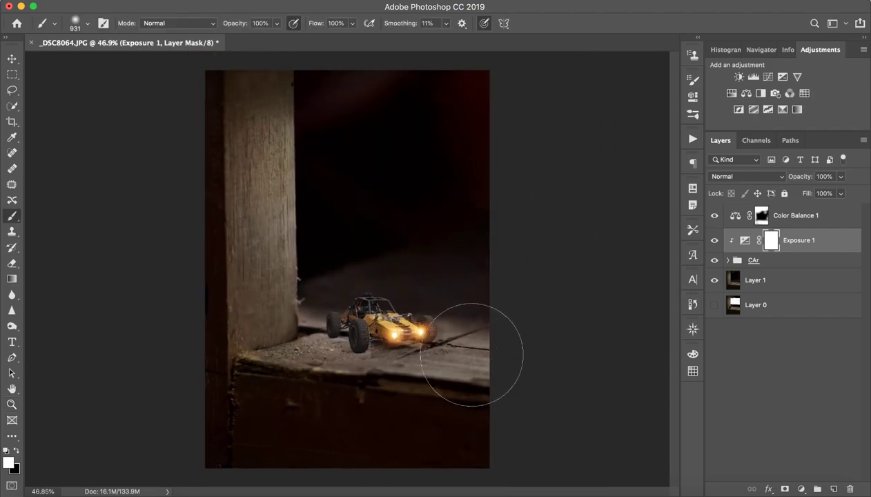
Step: Group the two headlight flare groups under the name Light and move that group out of CAr, above the Exposure adjustment
click(729, 261)
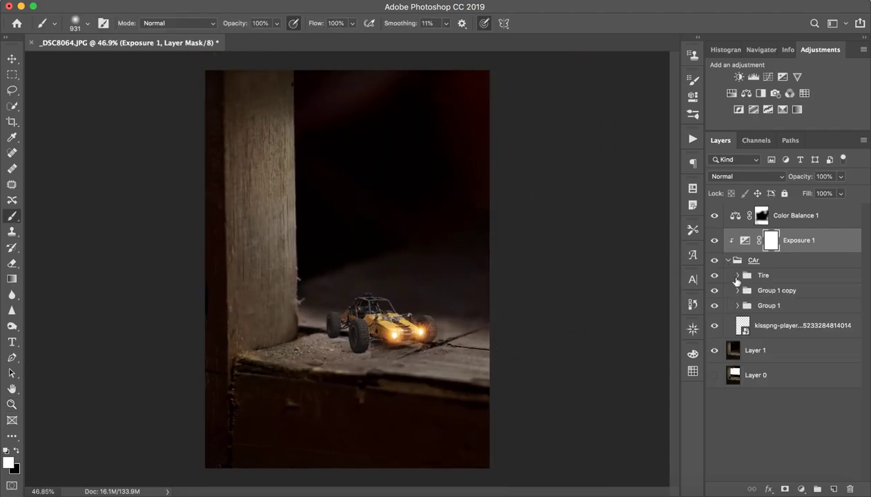
click(771, 290)
click(767, 307)
shift+click(774, 288)
key(super+g)
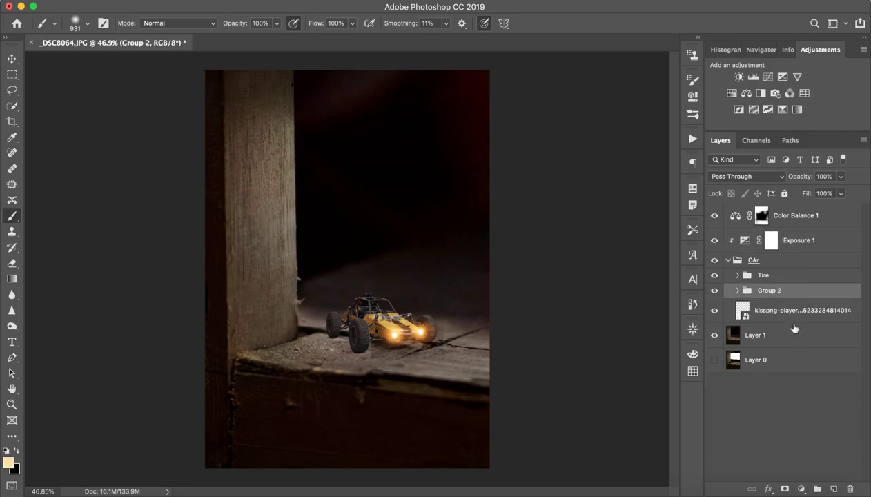
double_click(763, 291)
text(Light)
key(Return)
drag(816, 292, 739, 233)
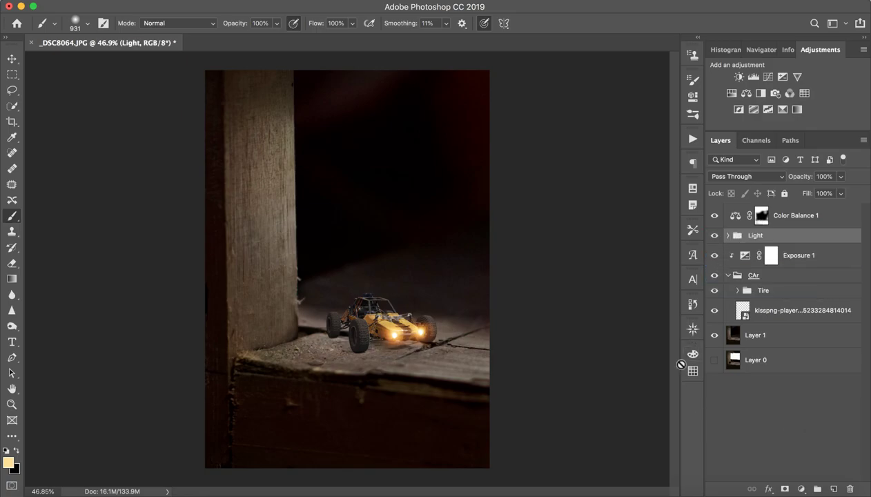
Step: Crop the image at a 5:7 ratio, shifting the frame tighter around the buggy and trimming most of the post
key(z)
drag(404, 344, 490, 345)
key(z)
drag(423, 309, 417, 392)
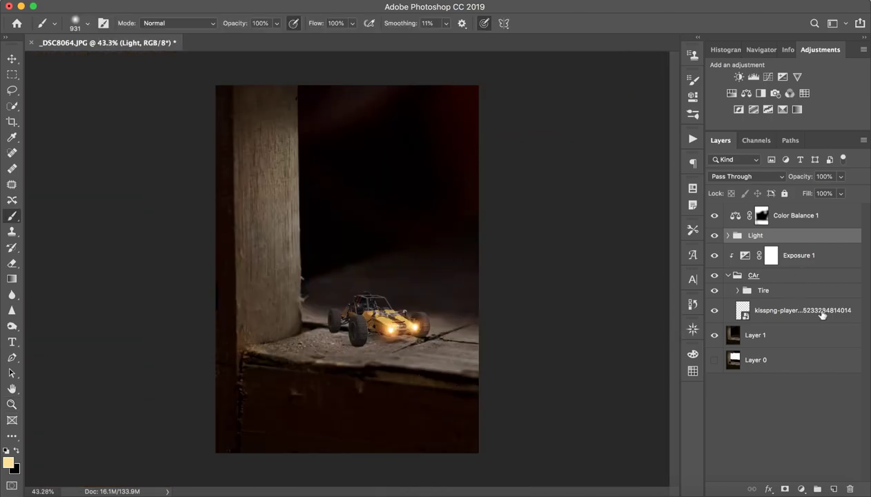
click(13, 123)
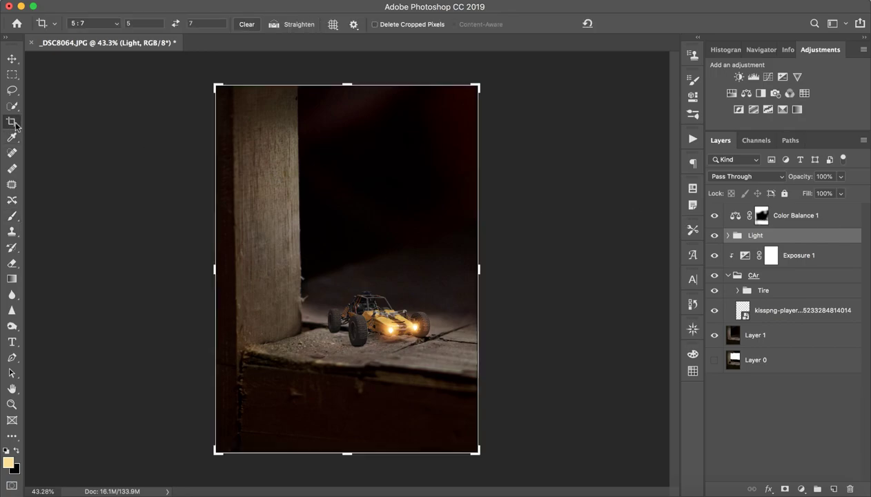
drag(351, 83, 353, 135)
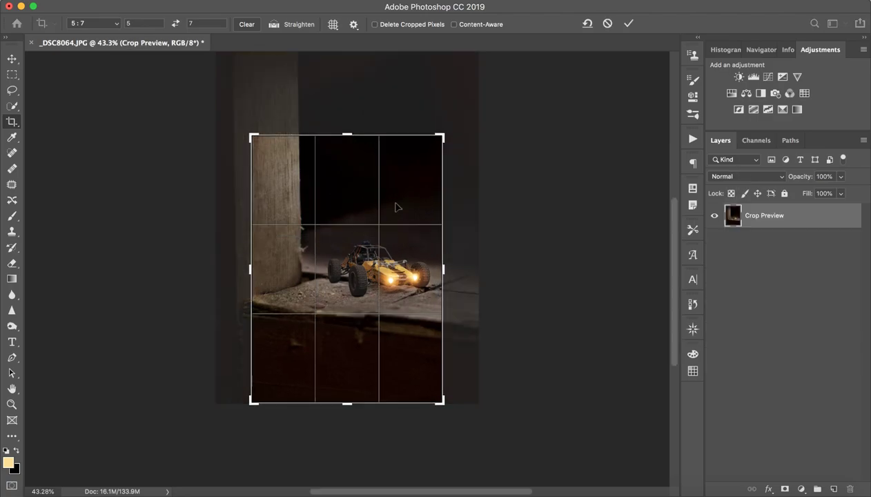
drag(400, 304, 386, 247)
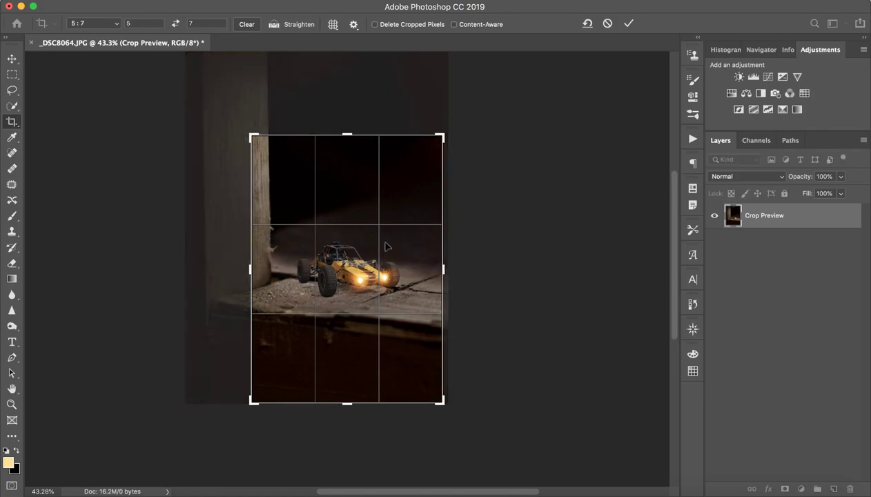
click(628, 24)
Step: Crop the image again to a 1:1 square, placing the buggy slightly below the centre
key(z)
mouse_move(346, 290)
mouse_down()
mouse_move(414, 286)
mouse_move(351, 281)
mouse_move(370, 282)
mouse_move(361, 281)
mouse_up()
key(c)
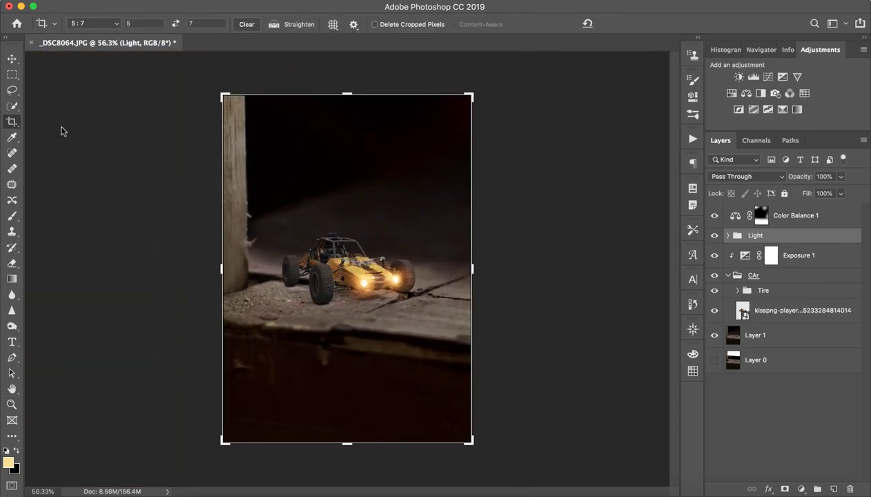
click(114, 28)
click(90, 5)
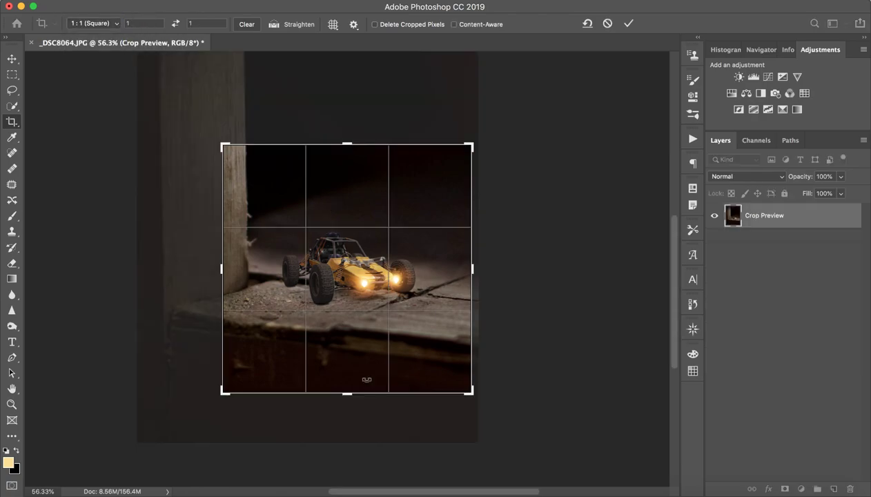
drag(374, 325, 388, 347)
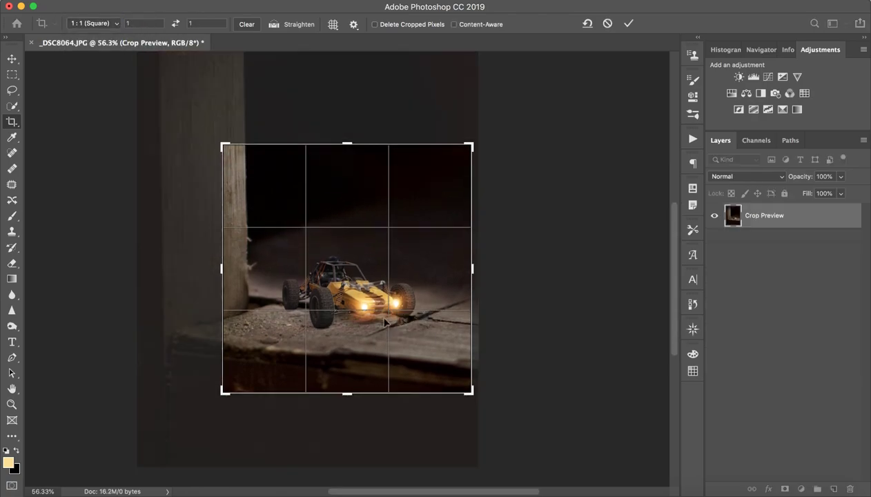
click(626, 22)
drag(351, 365, 331, 359)
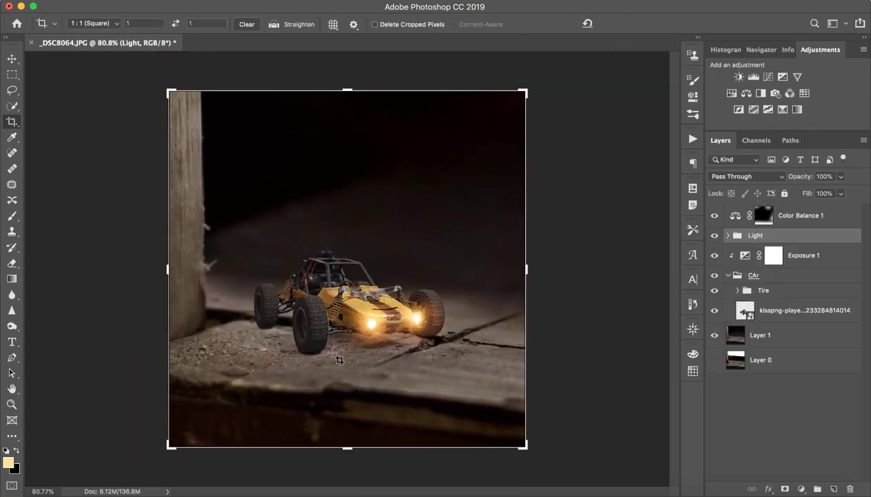
Step: Add a new layer above Color Balance 1 and set its blend mode to Overlay
click(716, 447)
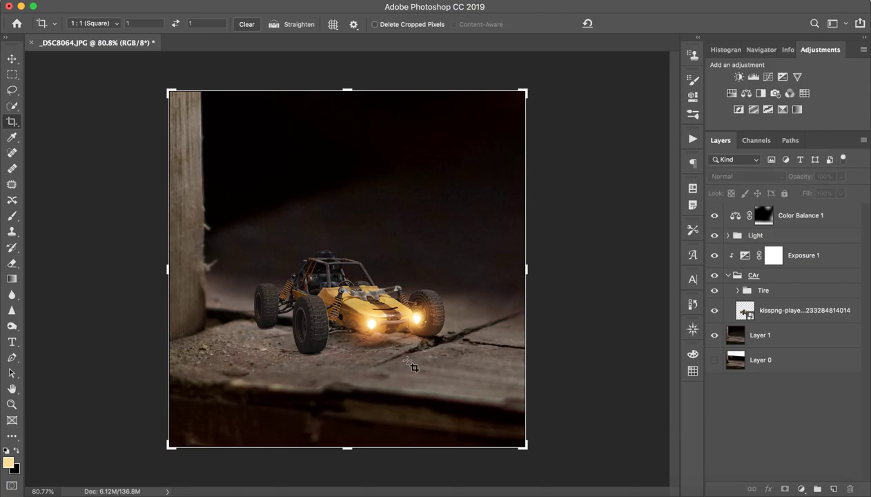
key(b)
click(791, 219)
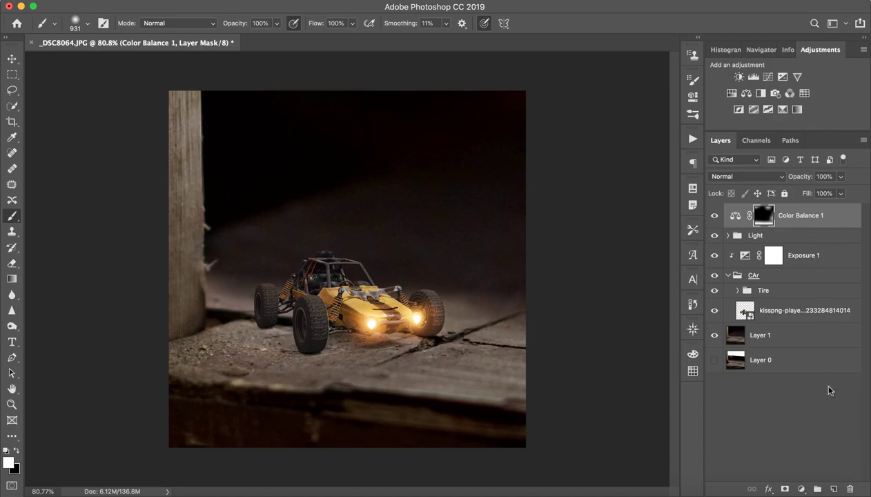
click(833, 489)
click(745, 176)
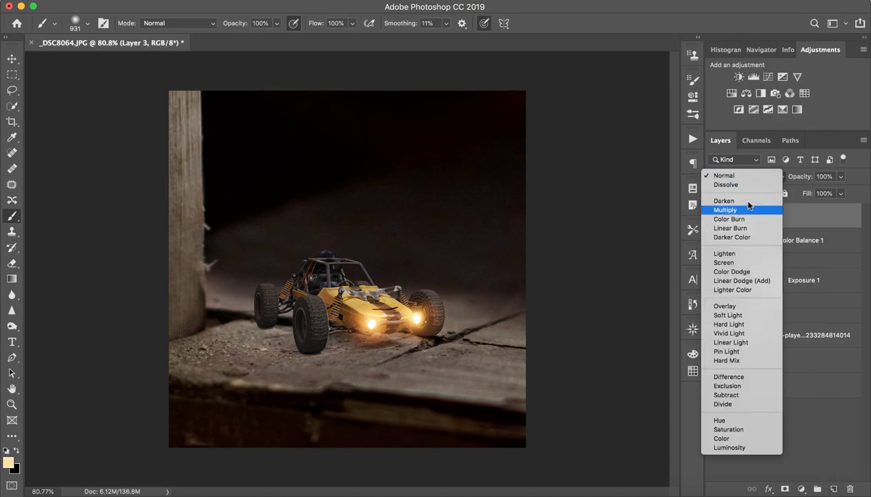
click(759, 306)
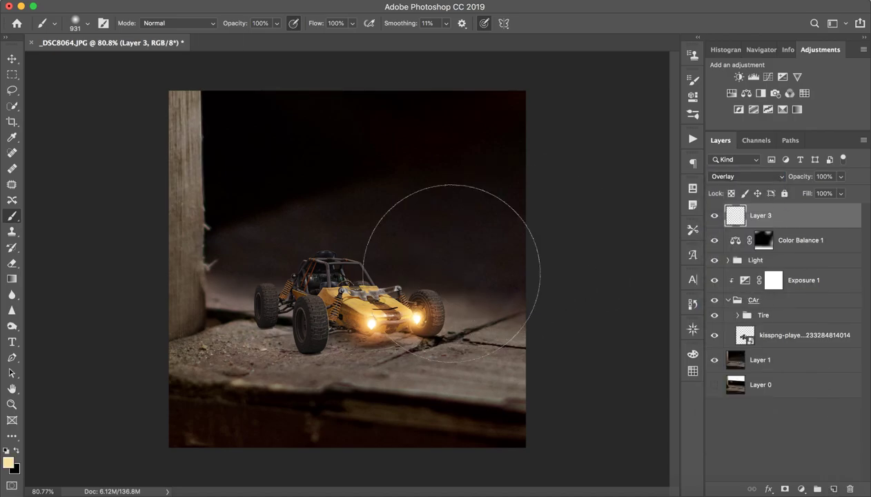
Step: Sample the warm headlight glow colour and paint a light beam across the floor below the near headlight with a 172 px brush
alt+click(372, 311)
drag(373, 322, 364, 329)
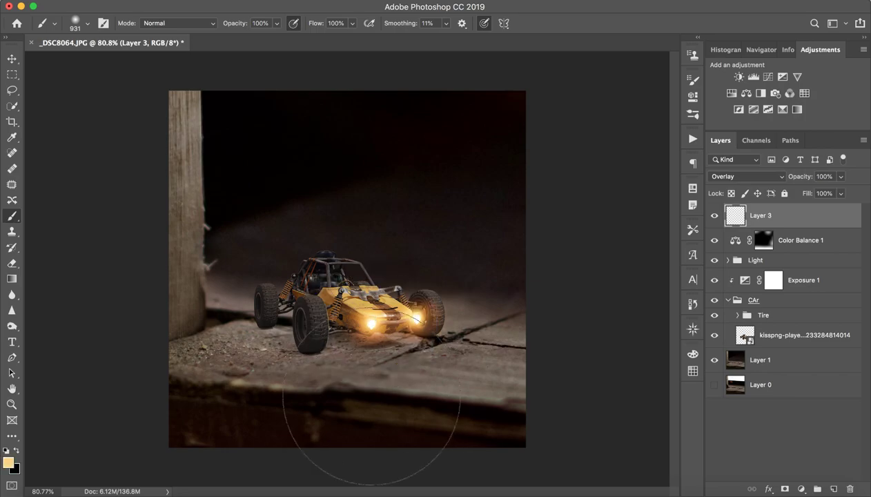
mouse_move(501, 357)
mouse_down()
mouse_move(423, 359)
mouse_move(358, 378)
mouse_move(414, 369)
mouse_up()
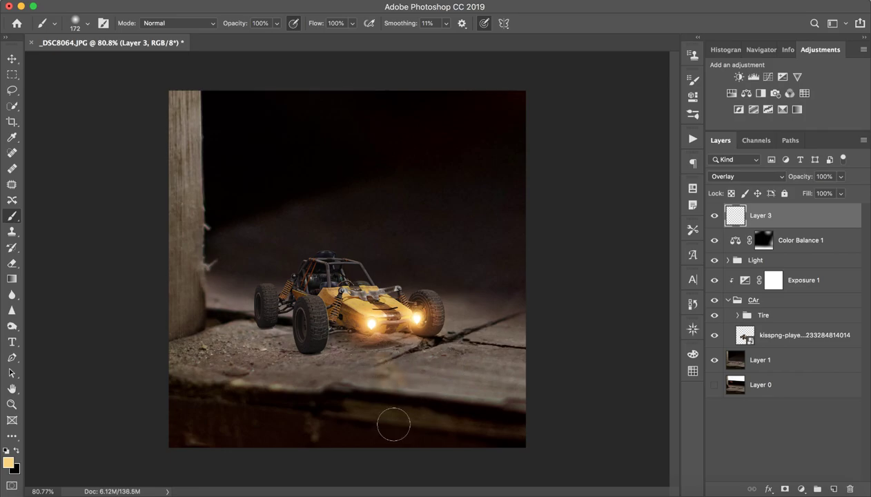
mouse_move(381, 349)
mouse_down()
mouse_move(403, 395)
mouse_move(374, 351)
mouse_move(408, 401)
mouse_move(409, 352)
mouse_move(417, 379)
mouse_move(379, 358)
mouse_move(454, 400)
mouse_move(384, 358)
mouse_move(426, 395)
mouse_up()
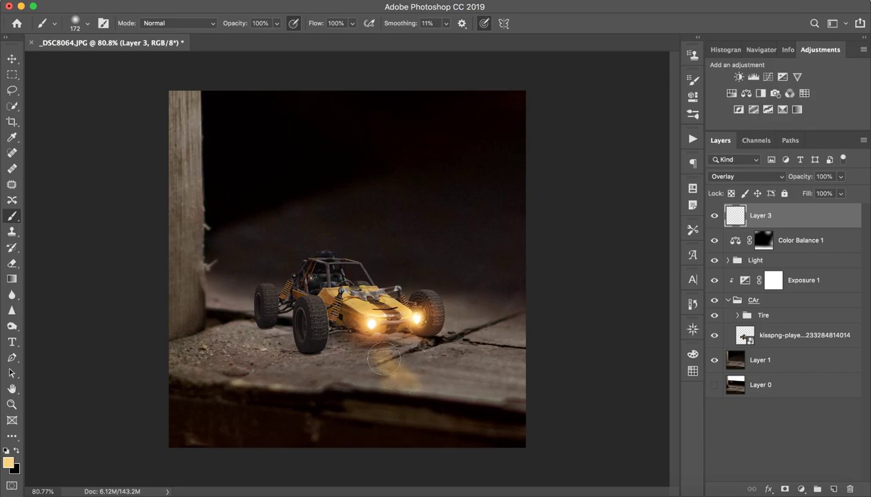
drag(397, 372, 448, 404)
drag(391, 358, 442, 396)
mouse_move(394, 371)
mouse_down()
mouse_move(408, 404)
mouse_move(388, 380)
mouse_move(401, 397)
mouse_move(434, 401)
mouse_move(471, 362)
mouse_move(431, 351)
mouse_move(441, 372)
mouse_move(466, 390)
mouse_move(433, 354)
mouse_move(483, 399)
mouse_move(426, 344)
mouse_up()
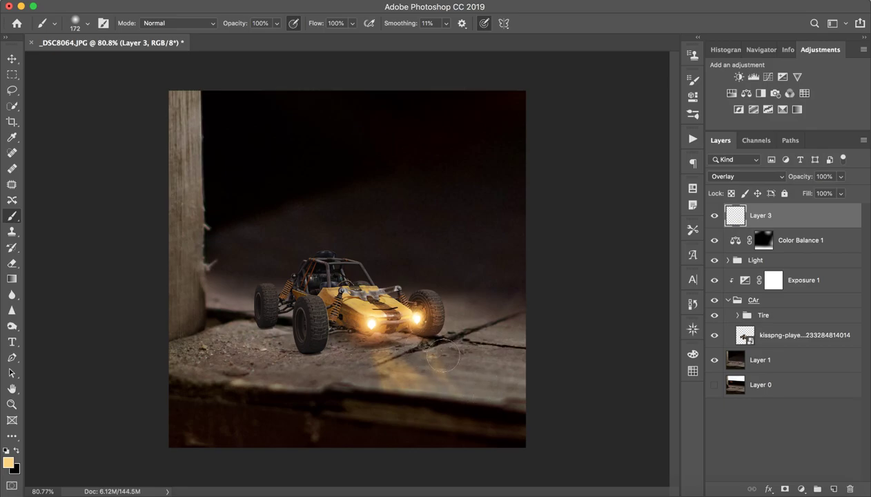
Step: Extend the warm glow toward the floor's right side and build up both beams, refining them with an 84 px brush
mouse_move(476, 376)
mouse_down()
mouse_move(527, 407)
mouse_move(434, 358)
mouse_move(496, 399)
mouse_move(437, 363)
mouse_move(463, 388)
mouse_move(503, 402)
mouse_move(432, 337)
mouse_move(498, 380)
mouse_move(441, 356)
mouse_move(498, 385)
mouse_move(430, 341)
mouse_move(504, 367)
mouse_up()
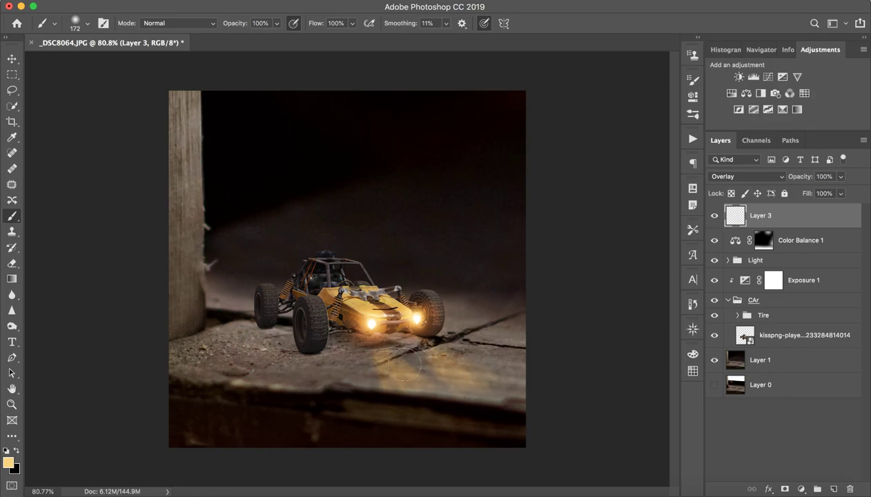
drag(412, 361, 407, 363)
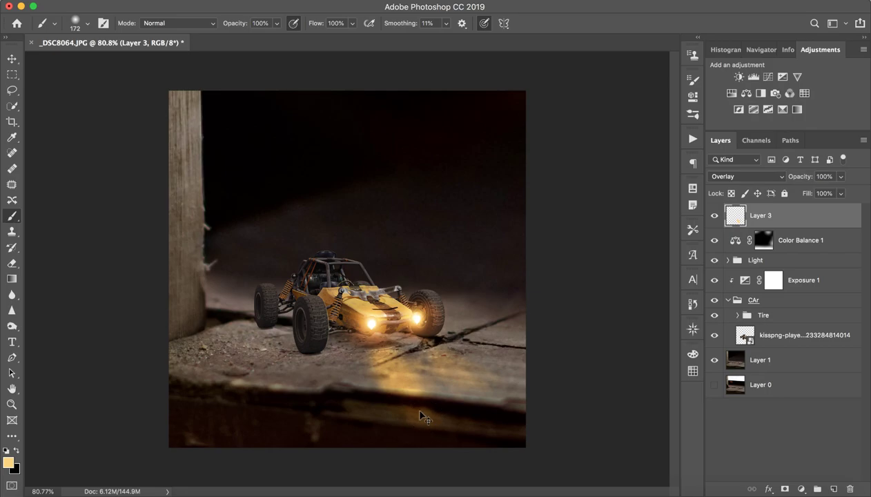
mouse_move(405, 370)
mouse_down()
mouse_move(385, 376)
mouse_move(382, 354)
mouse_up()
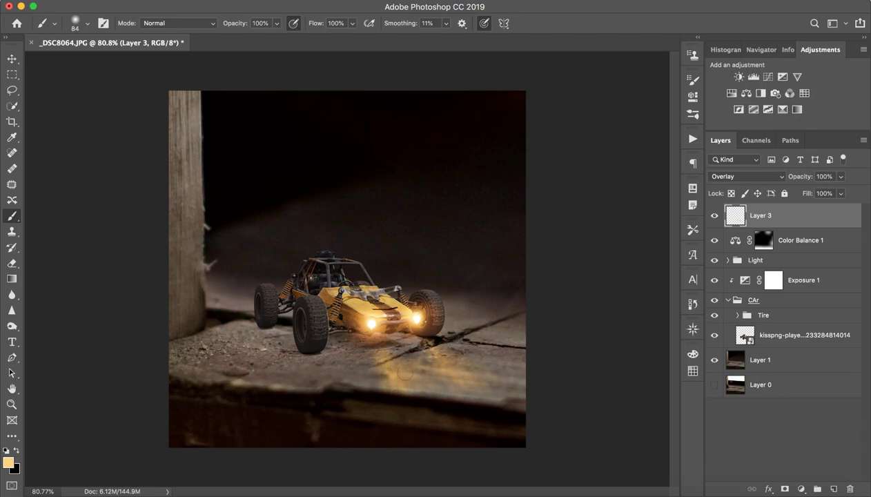
click(458, 366)
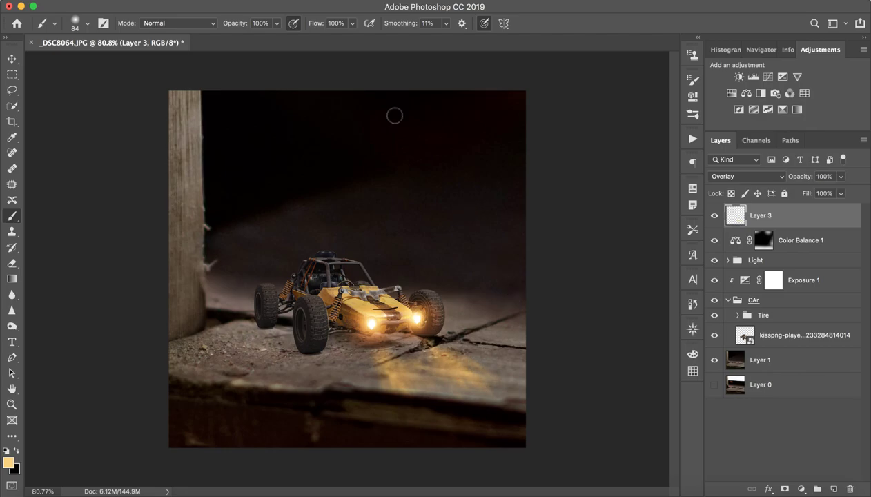
Step: Soften the painted floor glow with a Gaussian Blur of 5 pixels radius
click(297, 1)
mouse_move(369, 136)
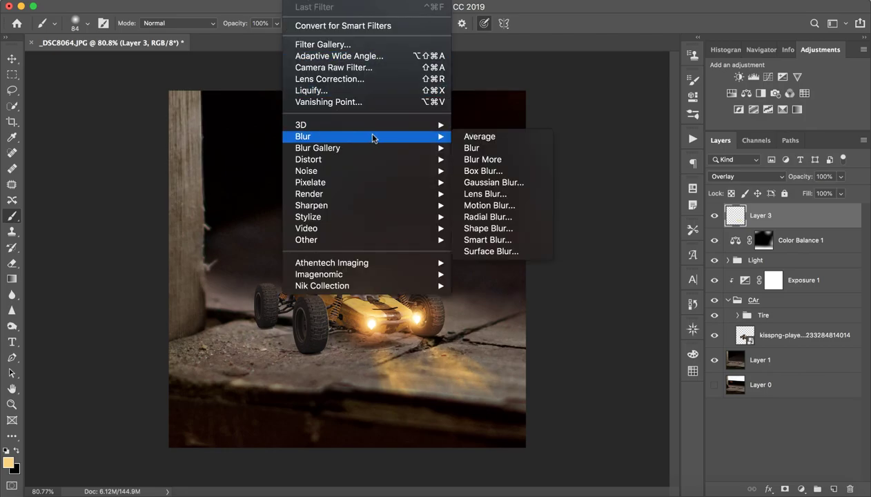
click(487, 180)
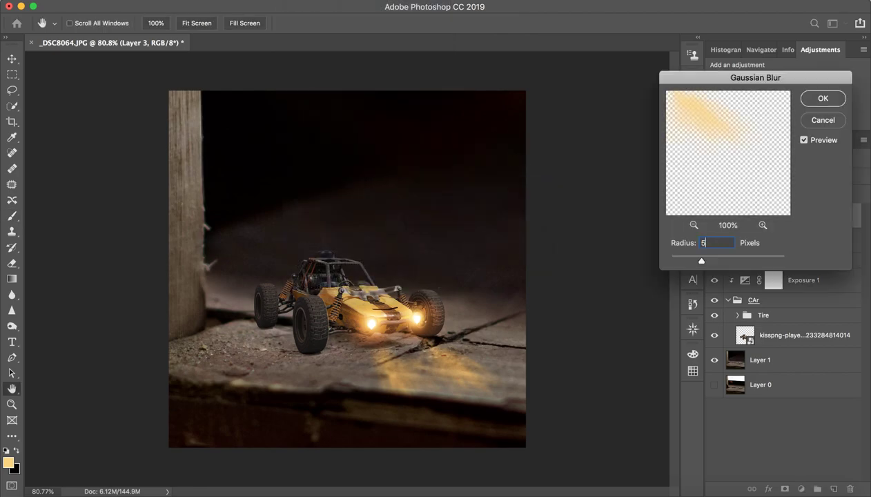
key(Return)
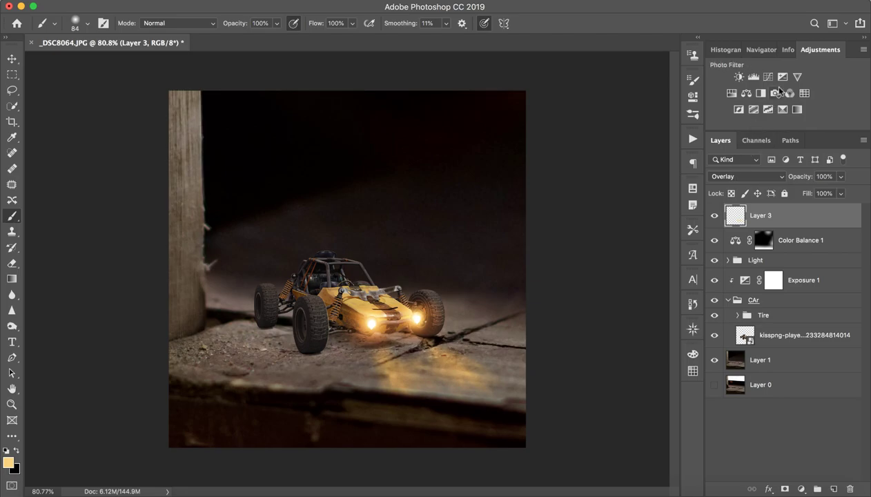
Step: Split the Blend If Underlying Layer black point of the glow layer to 0 / 108 so it fades over dark floor areas
double_click(832, 226)
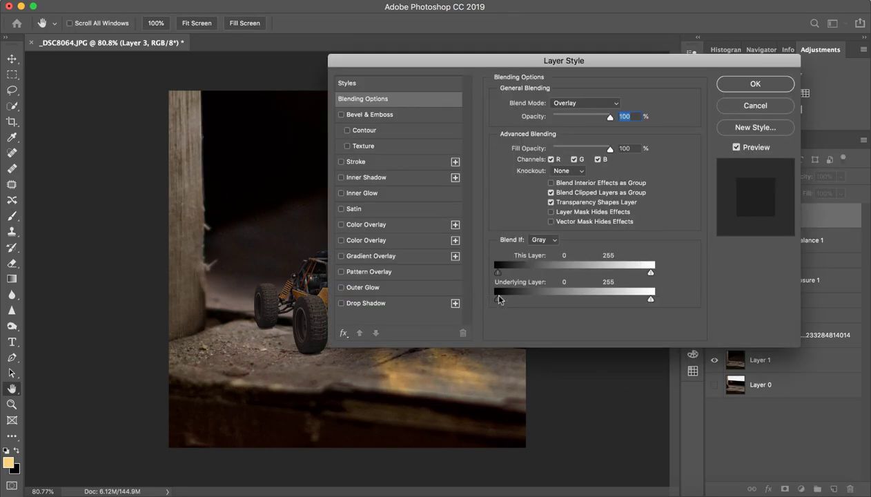
drag(546, 301, 550, 297)
drag(521, 67, 483, 12)
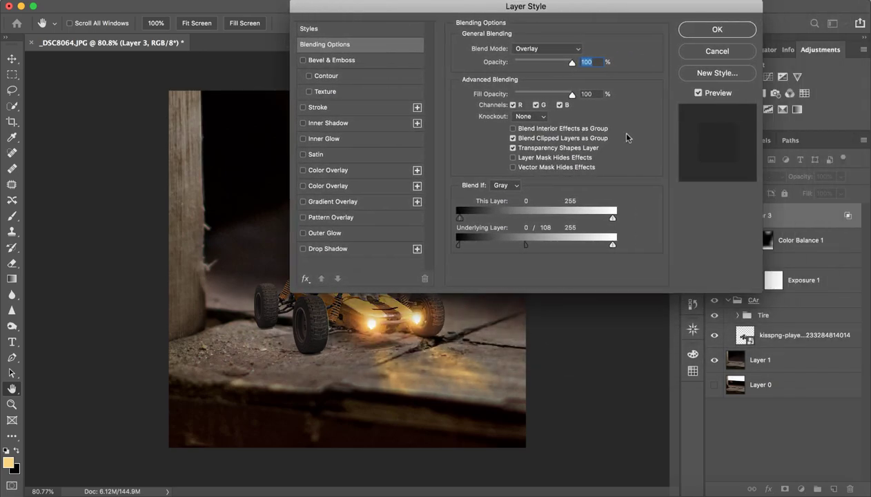
click(717, 30)
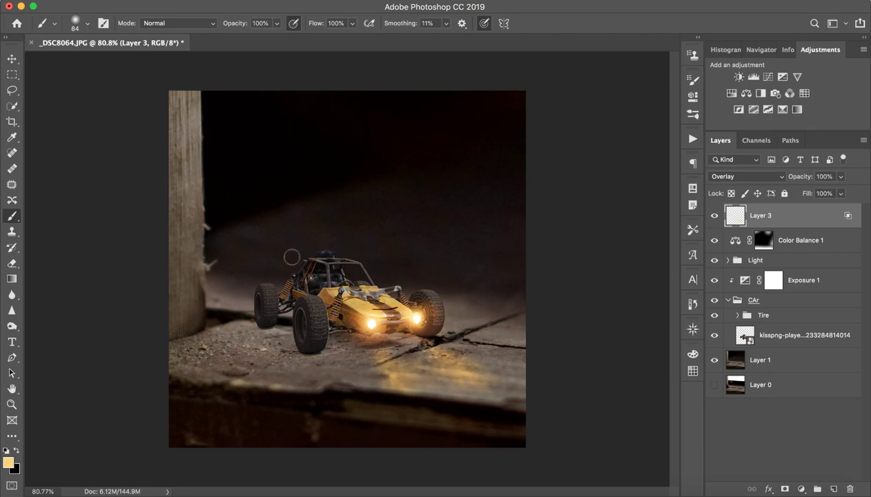
Step: Add a new layer directly beneath the buggy layer in the CAr group, and set the brush to black with about 27% opacity
key(z)
mouse_move(252, 297)
mouse_down()
mouse_move(337, 285)
mouse_move(251, 287)
mouse_move(278, 286)
mouse_move(262, 287)
mouse_up()
key(b)
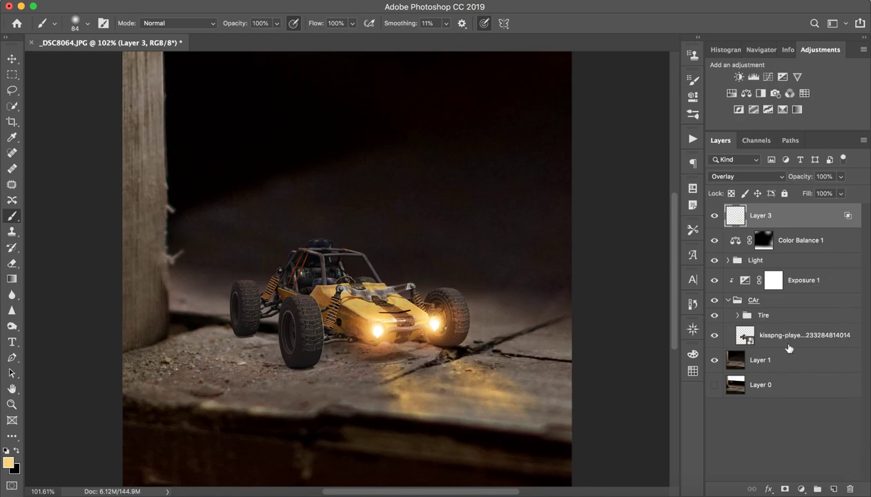
click(789, 345)
click(834, 488)
drag(785, 343, 792, 366)
key(x)
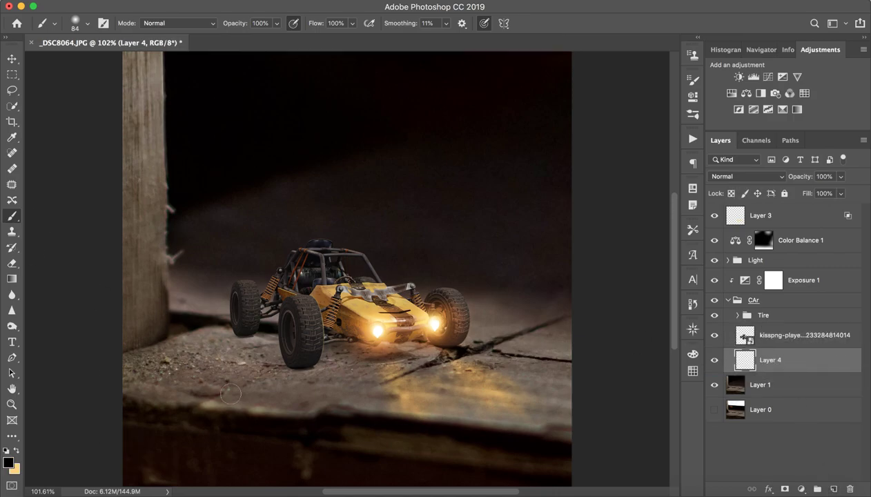
click(275, 23)
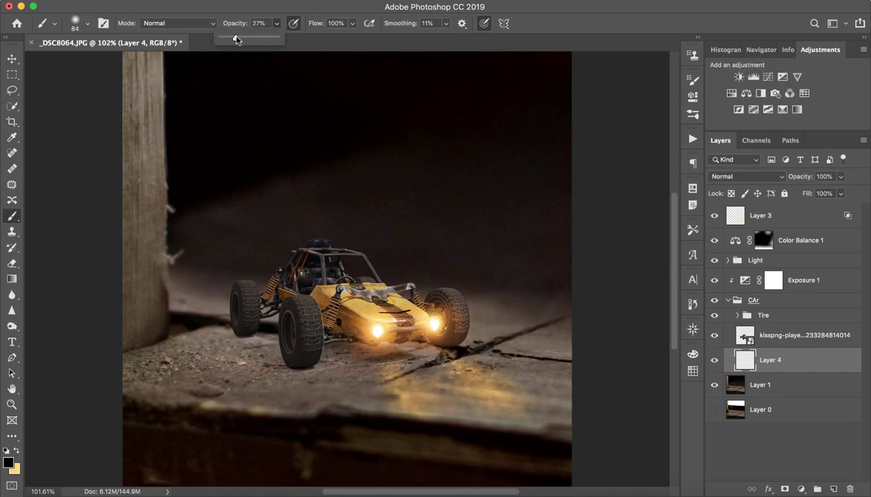
Step: Set the brush opacity to 19% and paint soft black contact shadows under the buggy's tires on Layer 4 with a 175 px brush
click(249, 9)
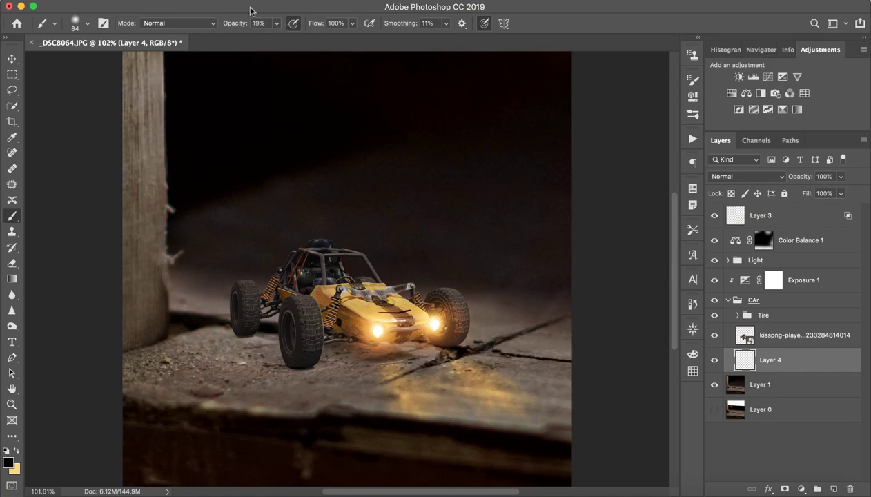
mouse_move(278, 377)
mouse_down()
mouse_move(304, 378)
mouse_move(285, 367)
mouse_move(295, 359)
mouse_move(301, 370)
mouse_move(290, 366)
mouse_move(301, 367)
mouse_move(290, 374)
mouse_up()
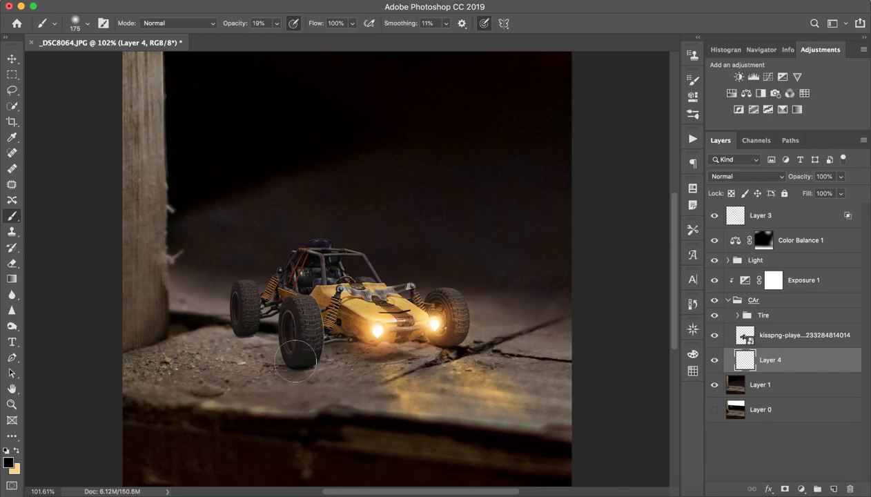
mouse_move(223, 347)
mouse_down()
mouse_move(234, 330)
mouse_move(242, 334)
mouse_up()
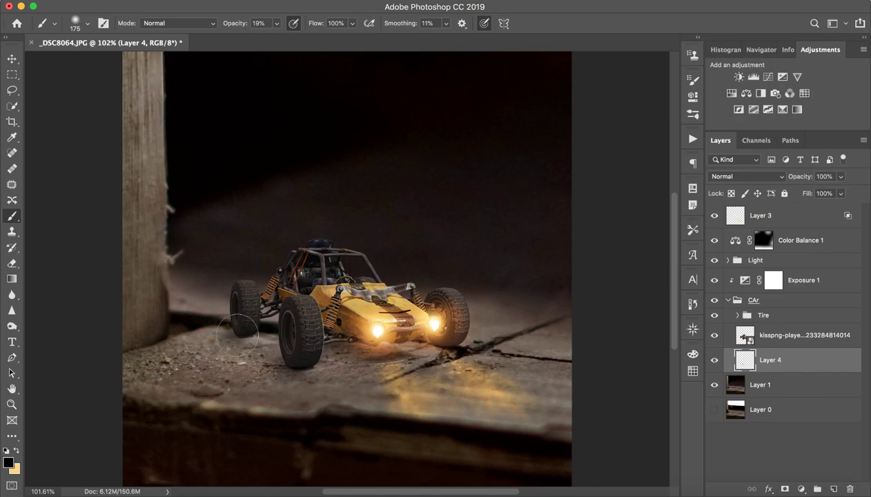
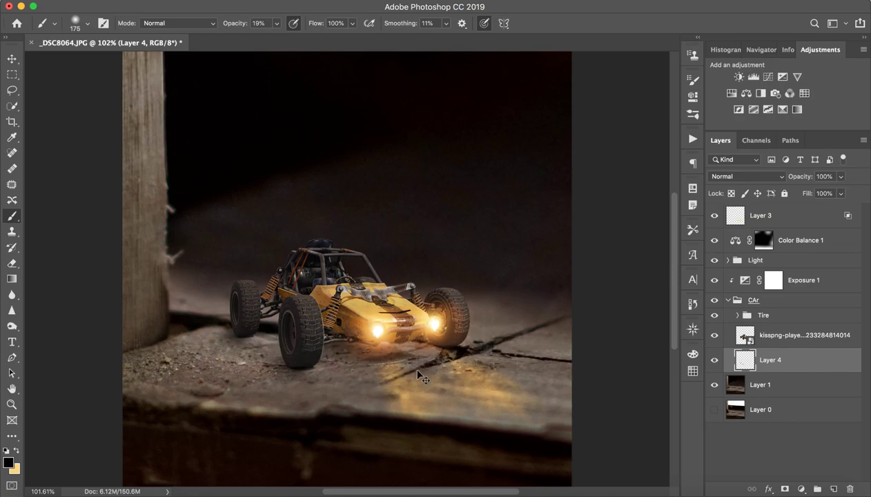
mouse_move(325, 352)
mouse_down()
mouse_move(294, 365)
mouse_move(311, 363)
mouse_up()
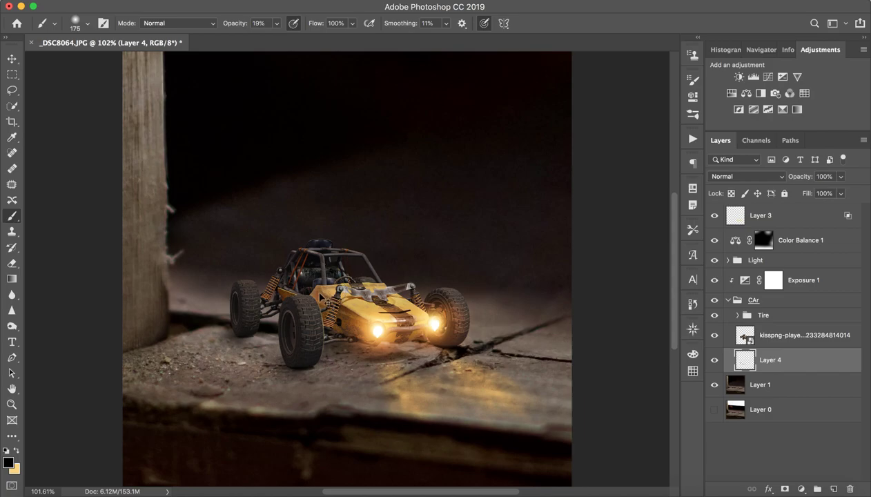
drag(387, 307, 356, 307)
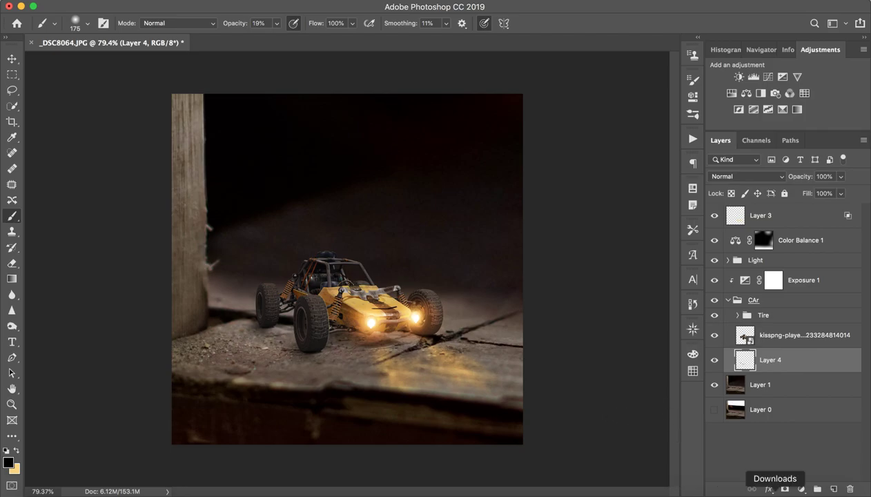
Step: Place the hanging-bulbs photo dil-F35EmcotWPY-unsplash from the Downloads folder over the dark upper background and commit it
click(778, 486)
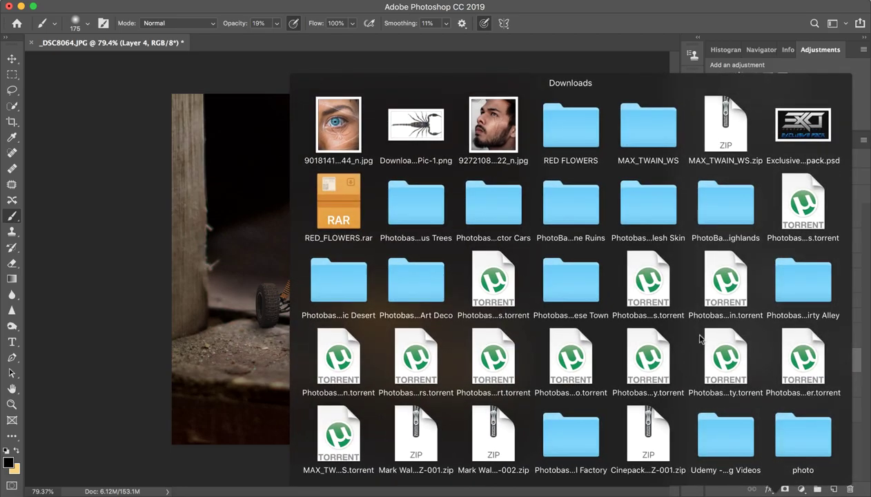
scroll(700, 338, down, 10)
scroll(648, 282, up, 2)
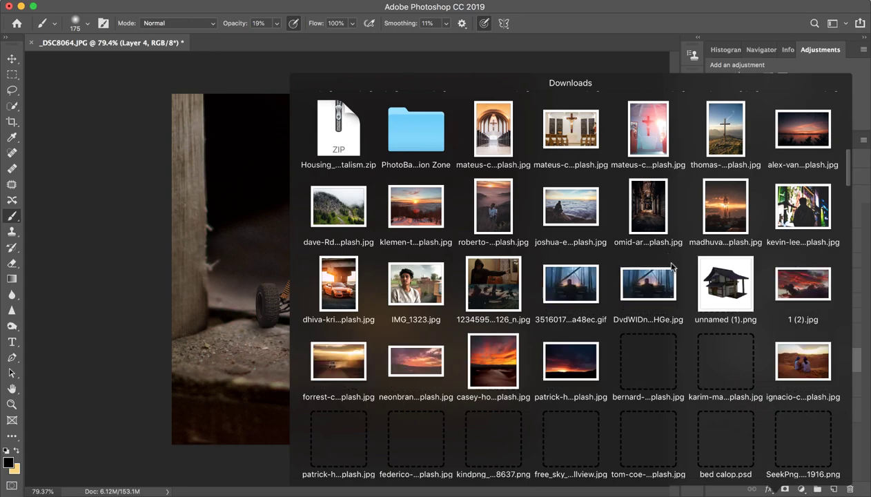
scroll(662, 255, down, 5)
scroll(658, 254, down, 5)
scroll(659, 249, down, 1)
scroll(703, 193, down, 3)
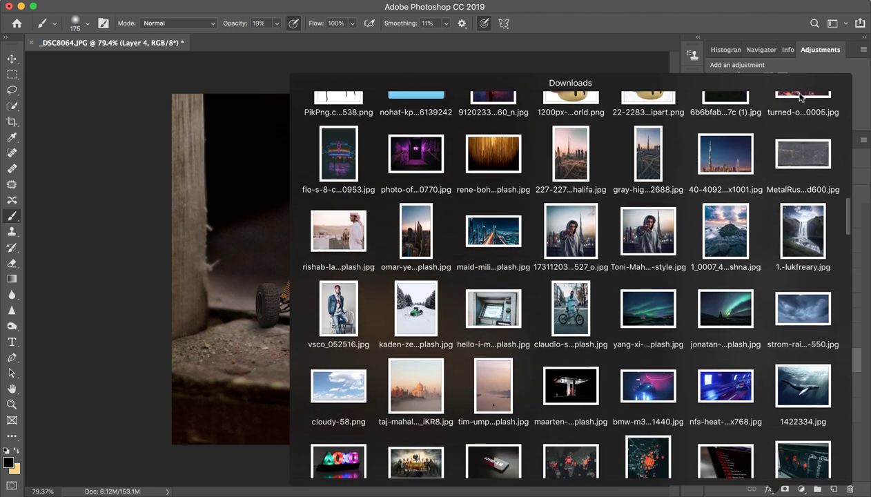
scroll(728, 331, down, 4)
scroll(645, 439, down, 15)
scroll(703, 422, down, 12)
scroll(492, 369, down, 8)
scroll(471, 382, down, 12)
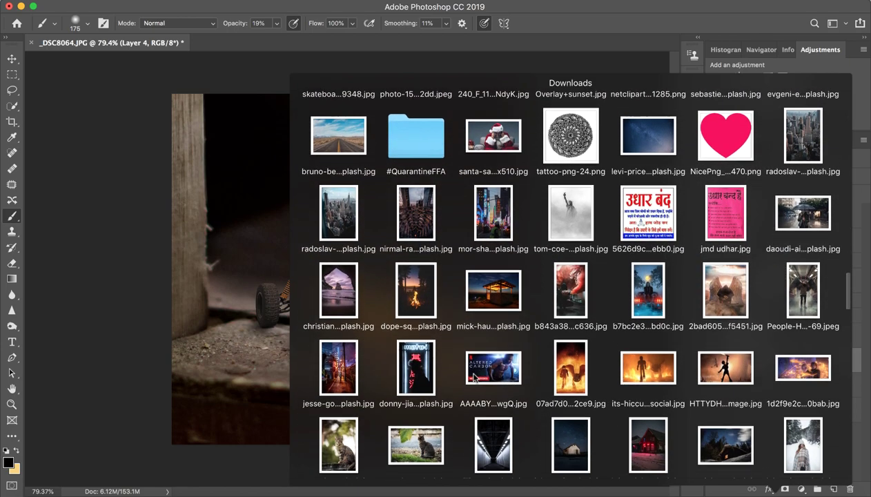
scroll(461, 390, down, 8)
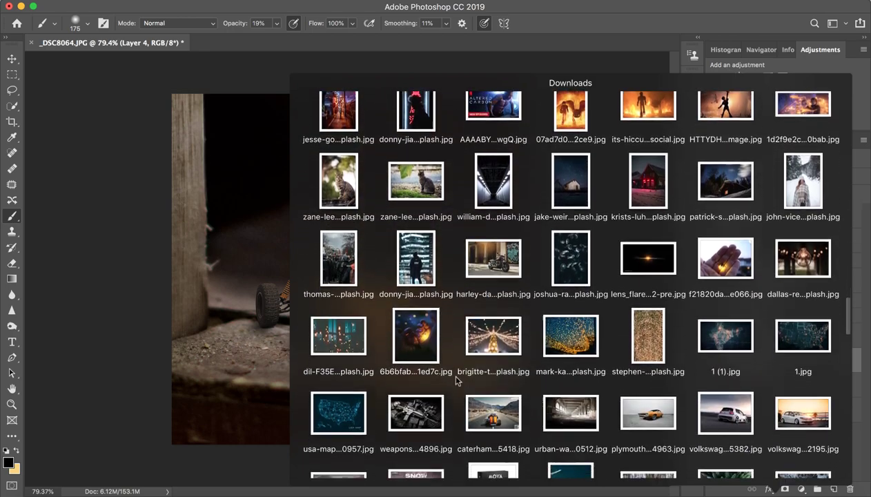
scroll(718, 305, down, 5)
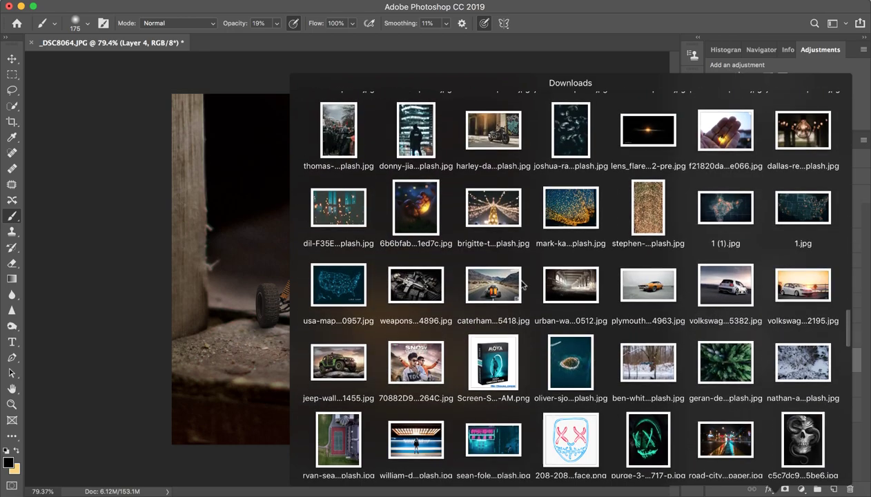
drag(339, 209, 272, 255)
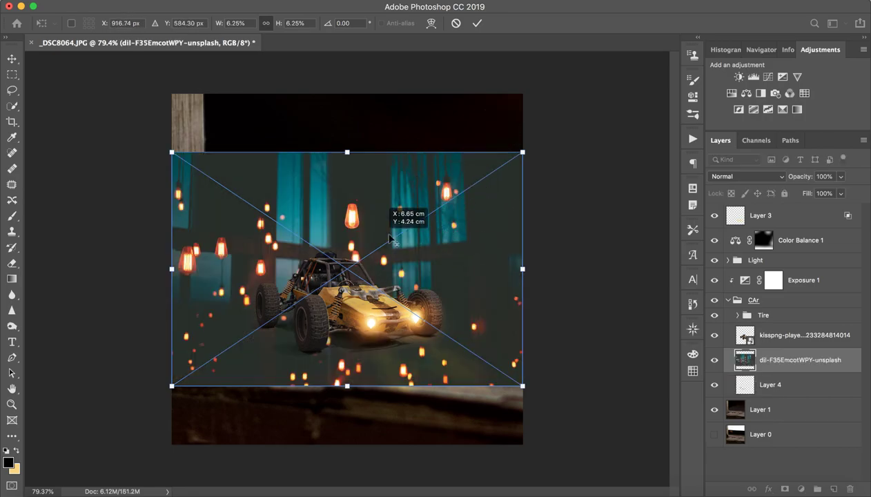
drag(407, 272, 432, 133)
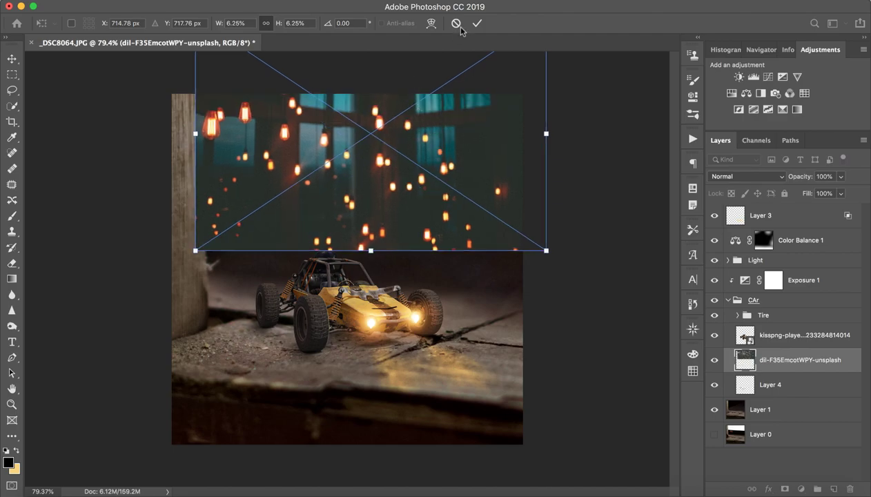
click(479, 24)
Step: Move the hanging-bulbs layer below the CAr group, blend it as Hard Light and shift it slightly to the right
key(b)
drag(790, 360, 779, 398)
click(743, 174)
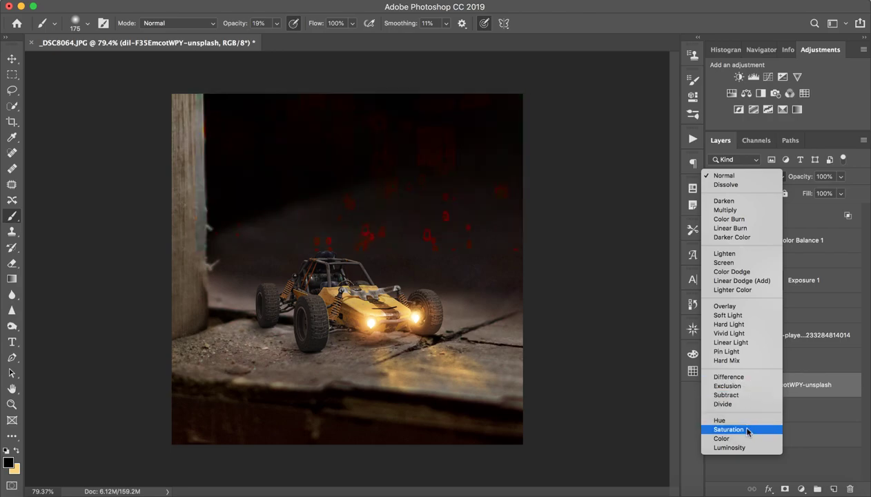
click(744, 324)
key(v)
drag(447, 215, 467, 215)
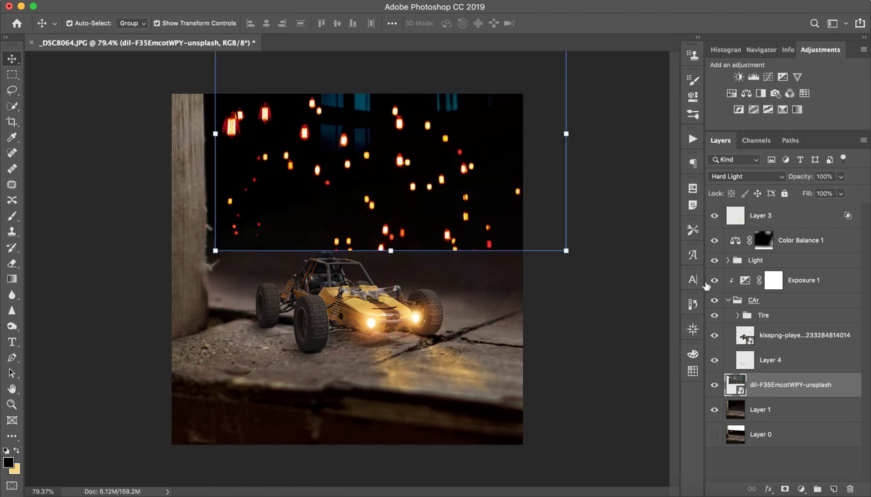
Step: Rasterize the hanging-bulbs smart object
key(b)
click(427, 194)
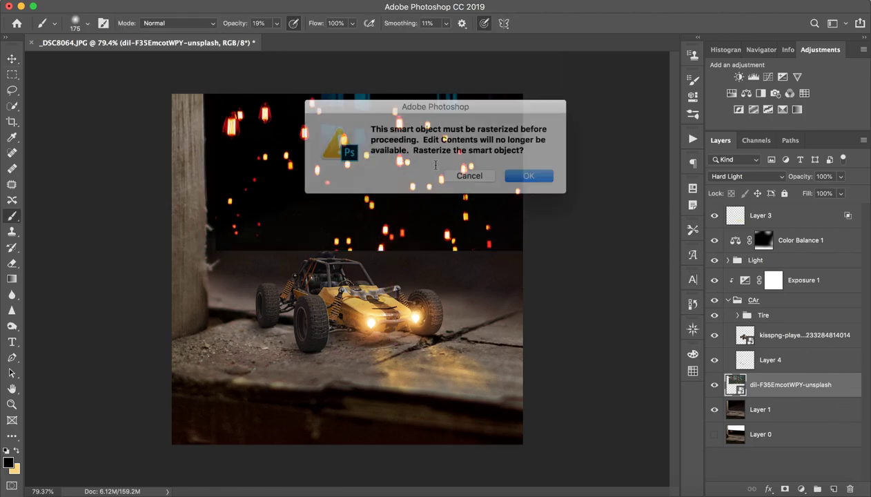
click(545, 174)
Step: Start a Field Blur on the hanging-bulbs layer with 92 px blur and 65% light bokeh
click(297, 1)
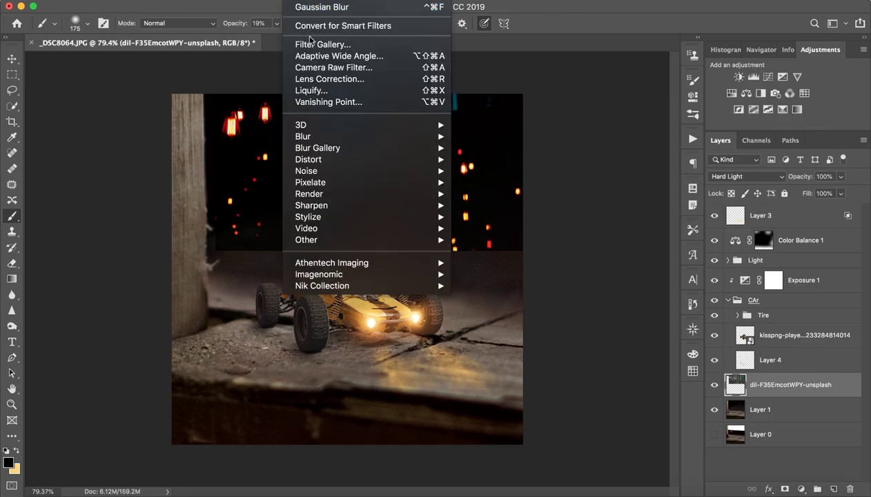
mouse_move(442, 151)
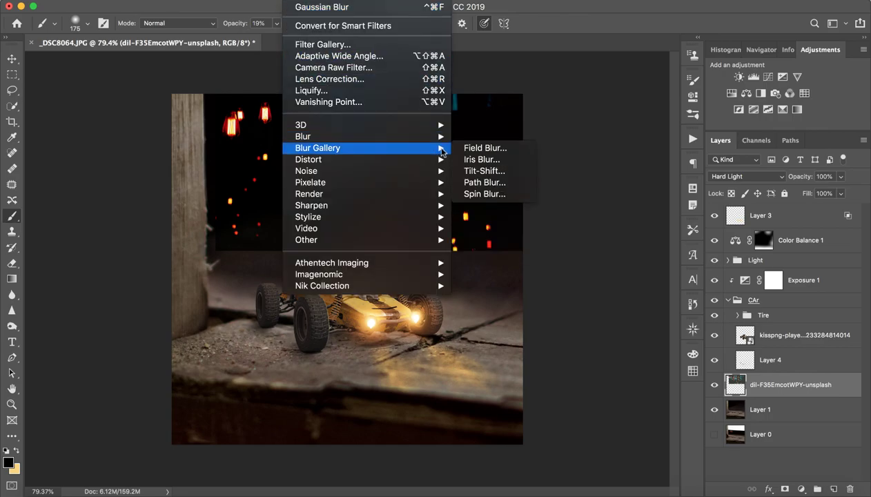
click(485, 147)
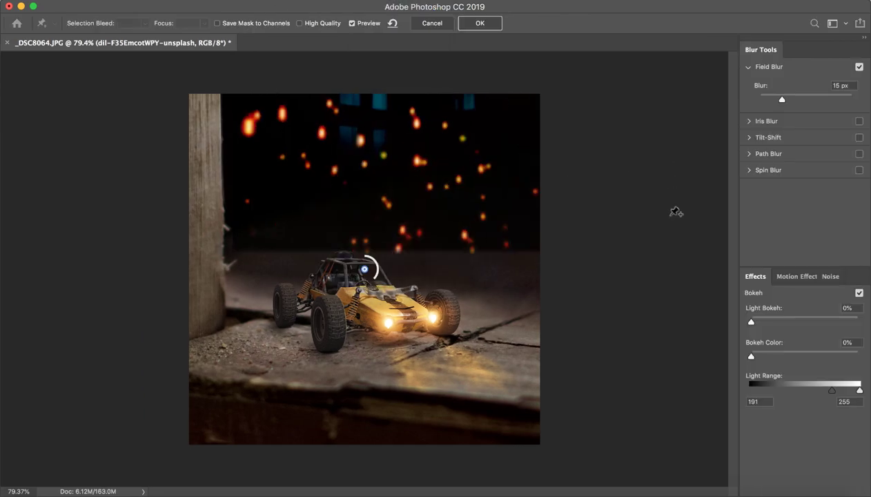
drag(762, 322, 821, 322)
drag(782, 99, 807, 101)
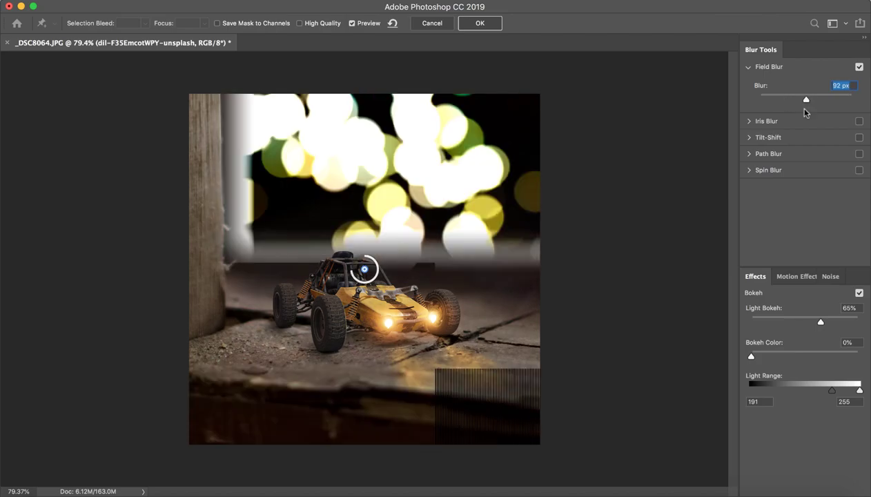
Step: Adjust the Field Blur to 54% light bokeh, 33% bokeh color and 81 px blur
drag(821, 321, 750, 324)
click(783, 321)
drag(752, 356, 786, 356)
drag(800, 323, 809, 322)
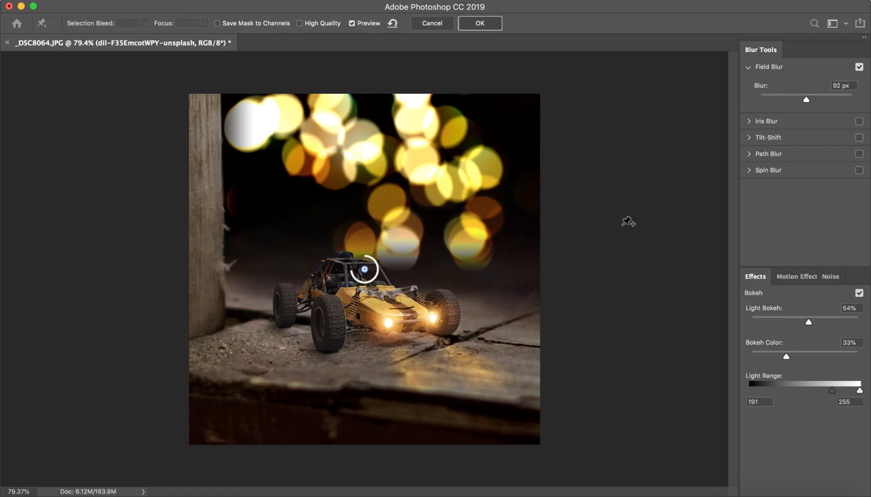
click(792, 97)
drag(785, 99, 804, 100)
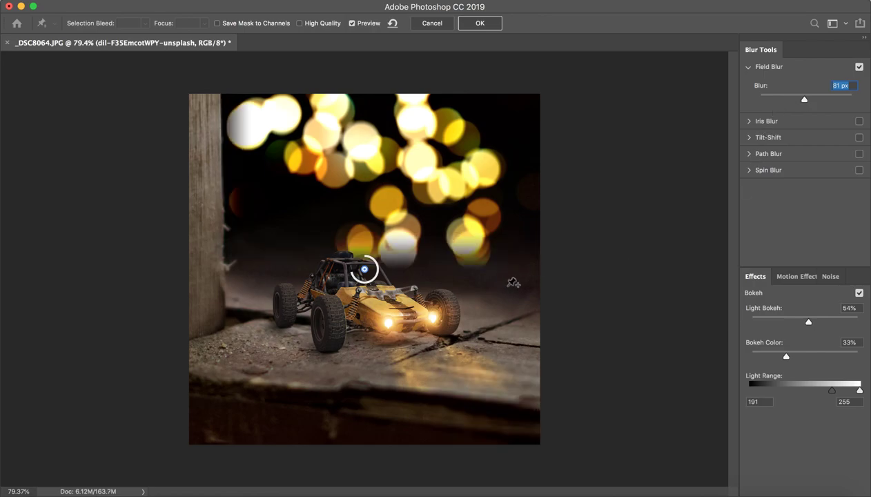
Step: Discard the Field Blur and delete the hanging-bulbs layer
click(437, 24)
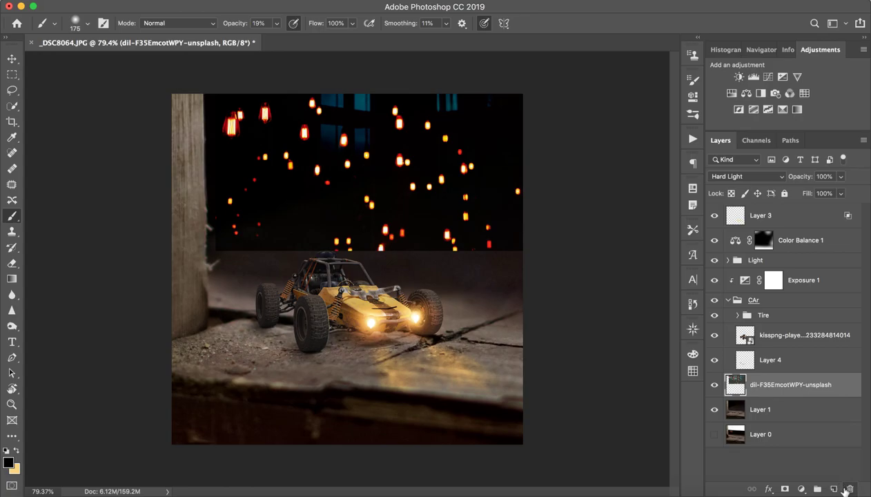
click(848, 488)
Step: Place the red fire-sparks image from the Downloads folder over the lower part of the picture and commit it
click(778, 491)
scroll(725, 314, down, 15)
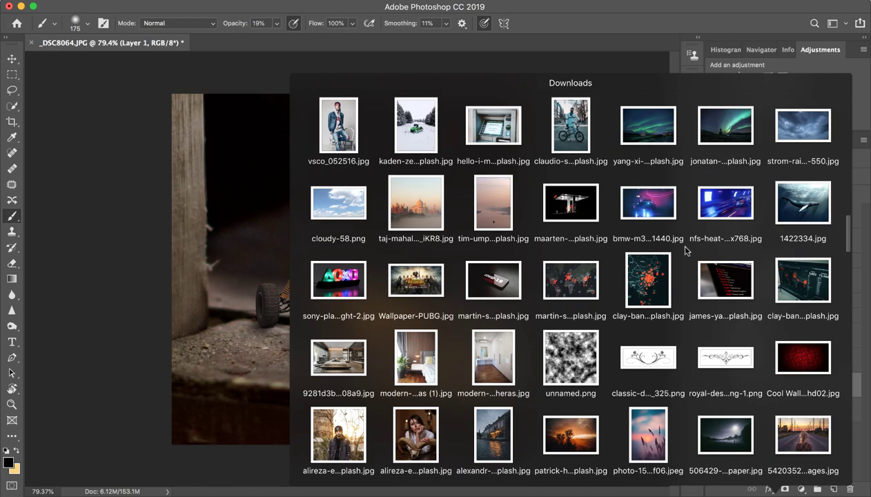
scroll(690, 254, down, 5)
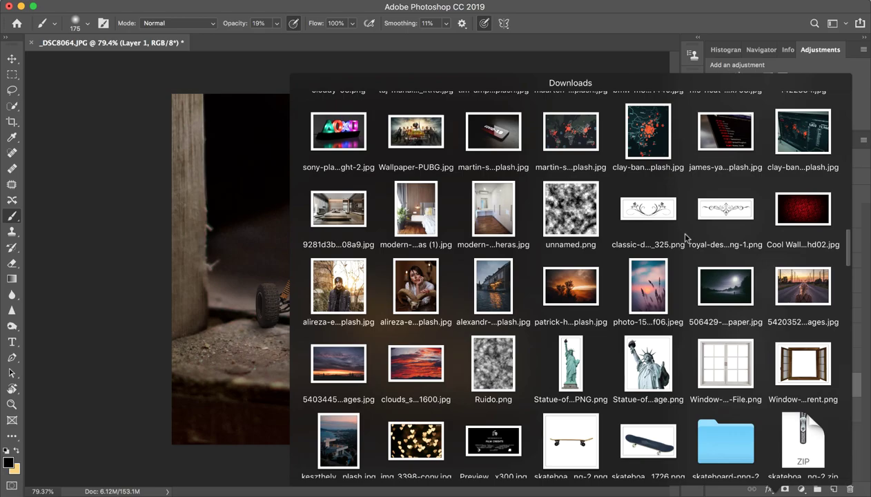
scroll(681, 238, down, 10)
scroll(600, 278, down, 12)
scroll(594, 271, down, 15)
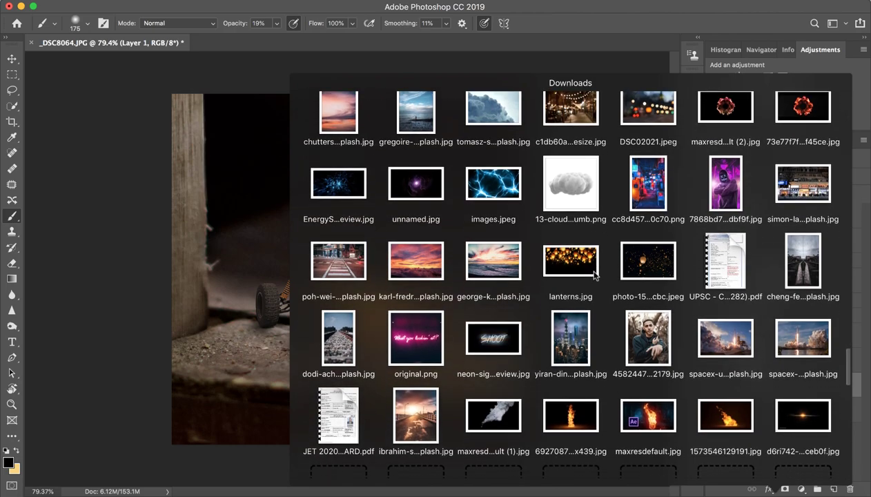
scroll(595, 276, down, 10)
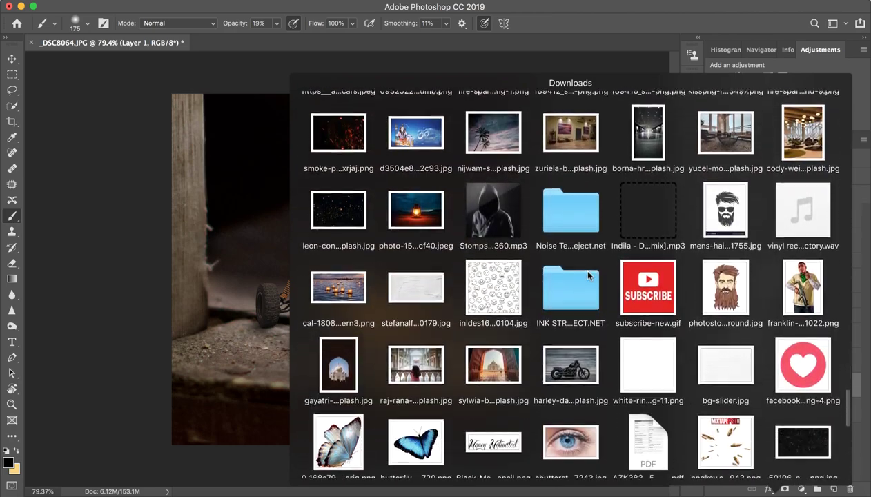
scroll(588, 275, down, 3)
scroll(694, 248, down, 5)
scroll(621, 238, up, 14)
scroll(547, 226, down, 7)
scroll(547, 226, down, 8)
drag(348, 221, 462, 349)
key(Return)
key(b)
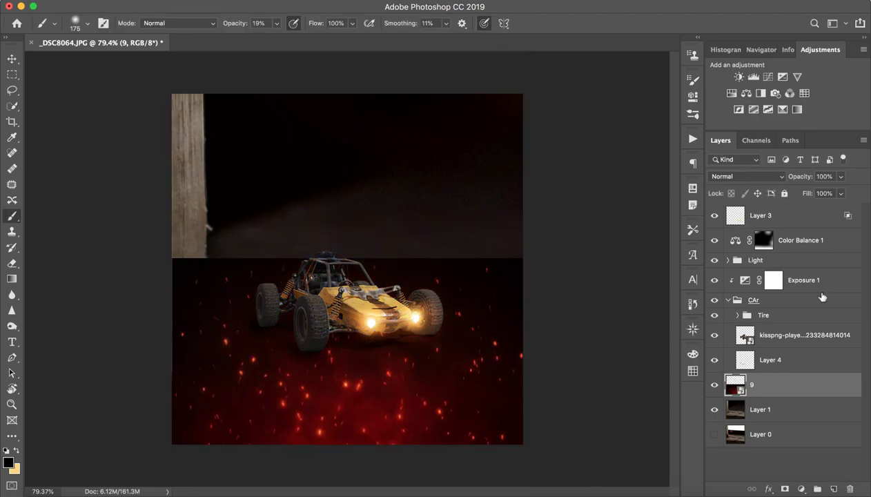
Step: Move the fire-sparks layer to the top of the layer stack and set its blend mode to Screen
drag(816, 376, 814, 208)
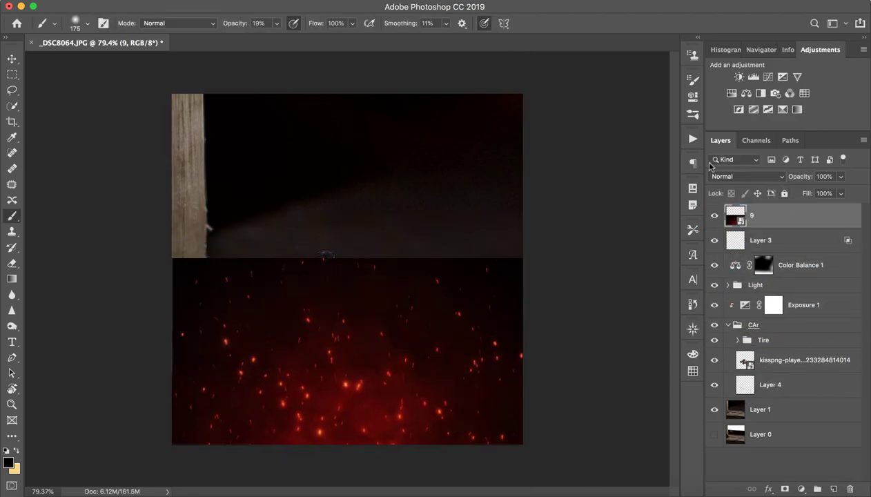
click(739, 176)
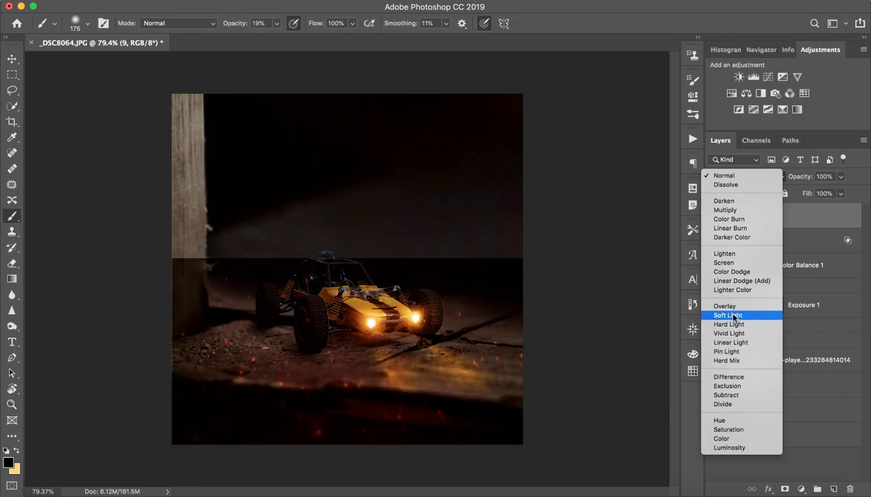
click(725, 263)
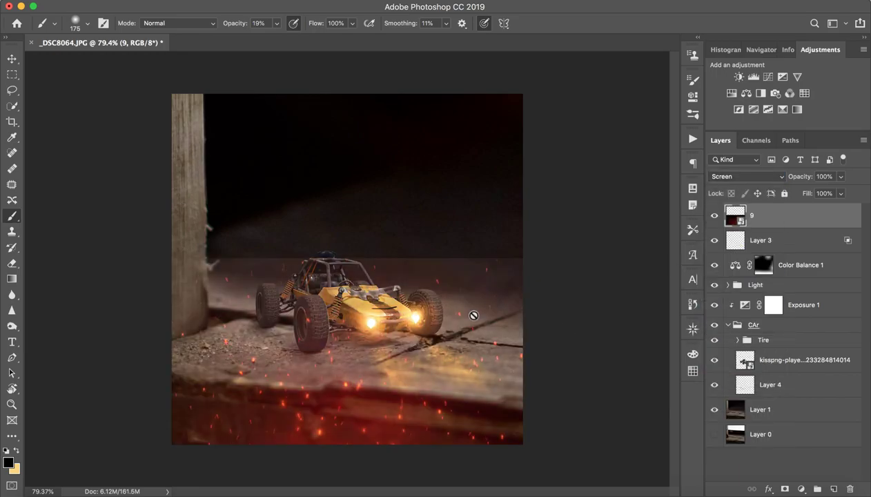
Step: Distort the fire-sparks layer by pulling its upper corners up and outward beyond the picture's sides, and commit the transform
key(v)
drag(525, 256, 553, 191)
drag(174, 256, 140, 174)
drag(555, 191, 562, 161)
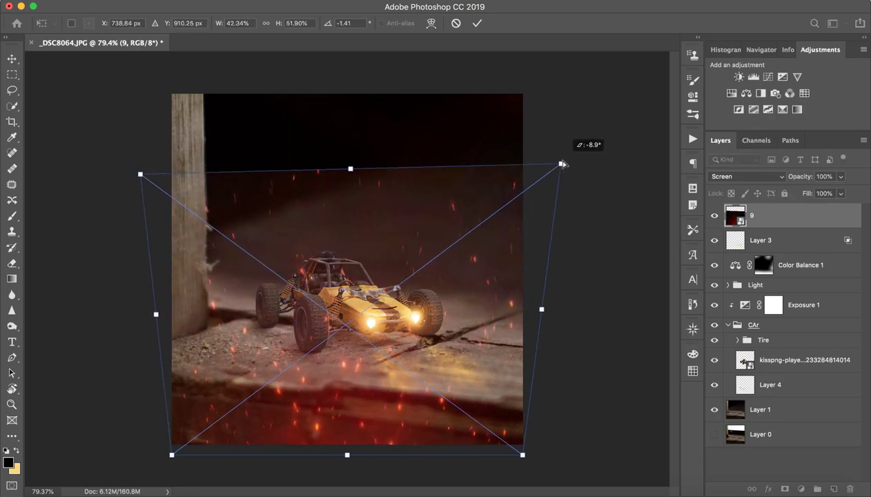
click(477, 23)
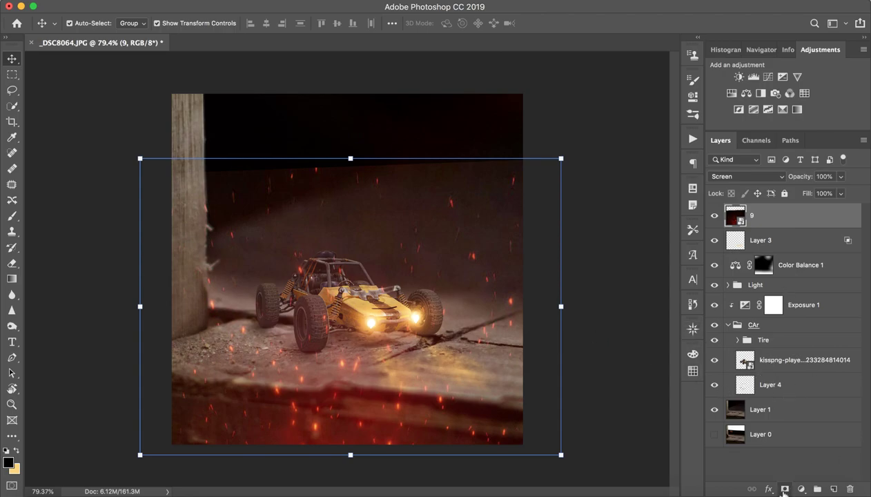
Step: Add a mask to the fire-sparks layer and paint black along its upper edge with an 897-pixel soft brush at 19% opacity
click(784, 489)
click(11, 221)
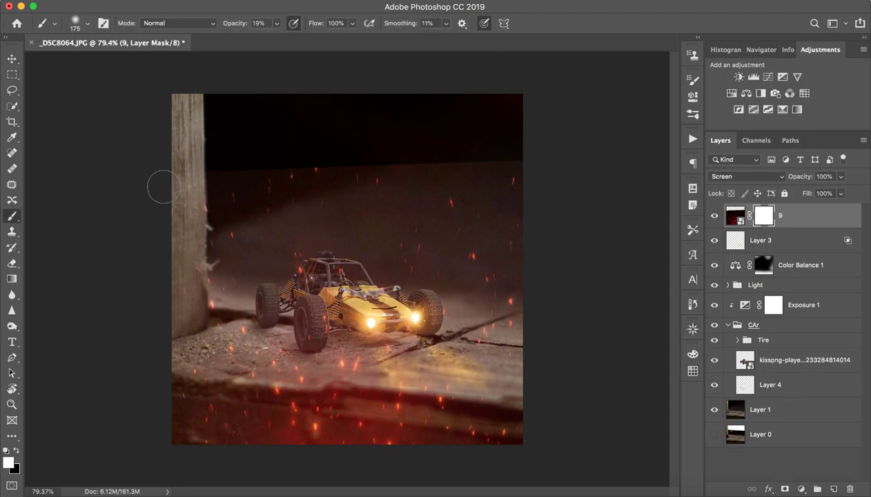
right_click(155, 141)
click(337, 158)
drag(330, 196, 492, 211)
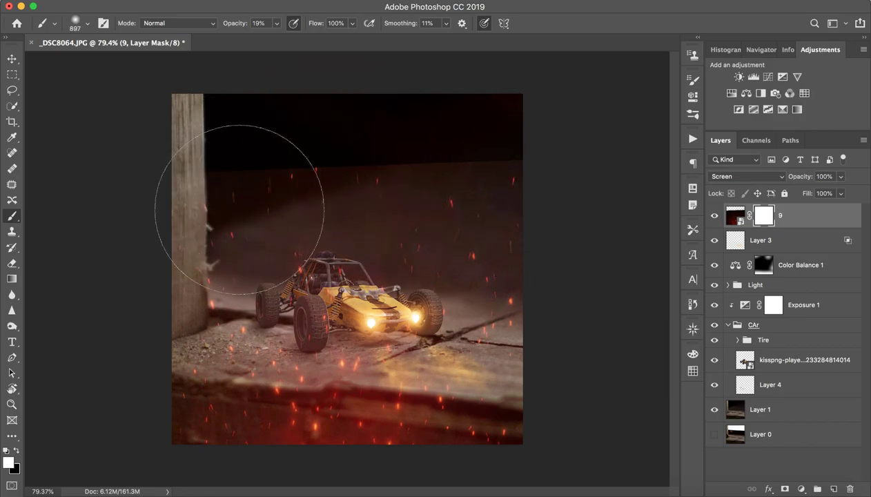
key(x)
mouse_move(522, 204)
mouse_down()
mouse_move(392, 175)
mouse_move(342, 186)
mouse_move(528, 192)
mouse_move(474, 200)
mouse_move(303, 187)
mouse_move(445, 200)
mouse_move(553, 181)
mouse_move(463, 172)
mouse_move(243, 210)
mouse_move(254, 219)
mouse_move(354, 199)
mouse_move(304, 177)
mouse_move(319, 157)
mouse_move(268, 114)
mouse_up()
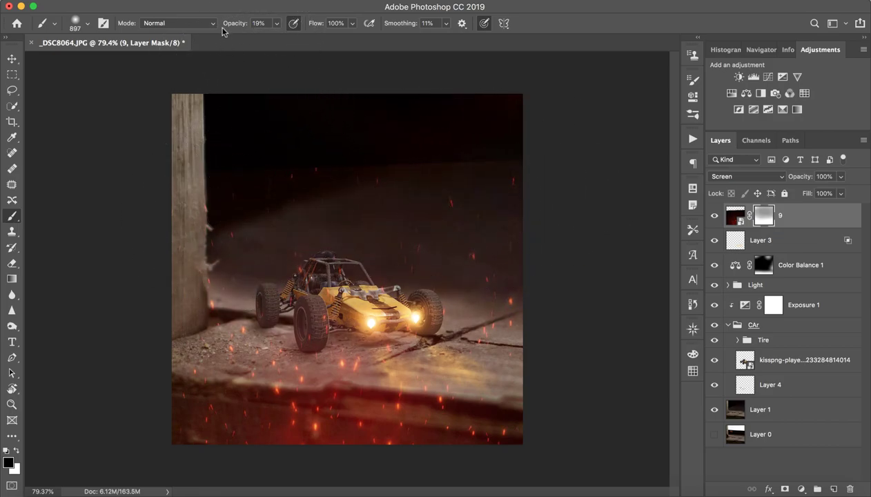
Step: Raise the brush opacity to 100%, mask out the sparks above the wooden ledge and compare the layer on and off
drag(247, 28, 482, 31)
mouse_move(550, 155)
mouse_down()
mouse_move(224, 190)
mouse_move(567, 109)
mouse_move(307, 135)
mouse_move(292, 60)
mouse_move(175, 183)
mouse_move(499, 129)
mouse_move(453, 264)
mouse_move(420, 298)
mouse_move(505, 331)
mouse_move(354, 266)
mouse_move(150, 249)
mouse_move(176, 286)
mouse_move(414, 229)
mouse_move(464, 296)
mouse_move(362, 289)
mouse_move(217, 226)
mouse_move(463, 221)
mouse_move(516, 121)
mouse_up()
click(715, 216)
click(714, 215)
click(714, 215)
click(715, 215)
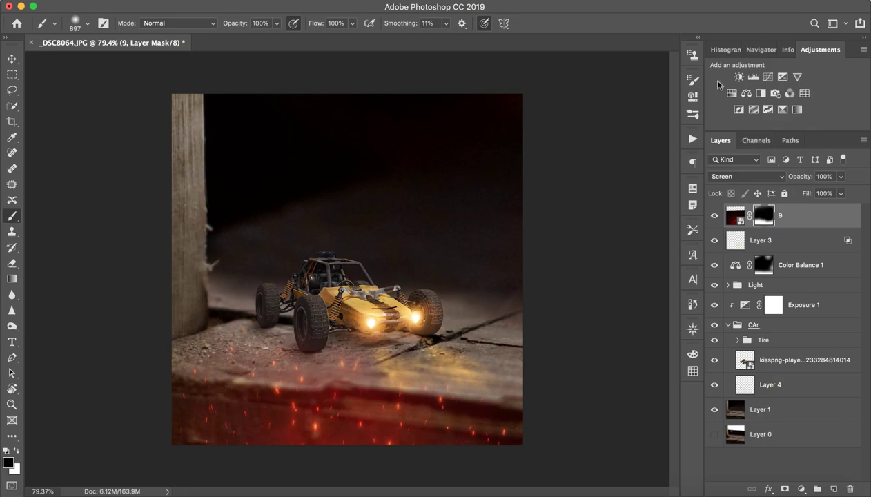
Step: Clip a Hue/Saturation adjustment to the fire-sparks layer with Hue -172 and Saturation -39
click(732, 94)
alt+click(794, 230)
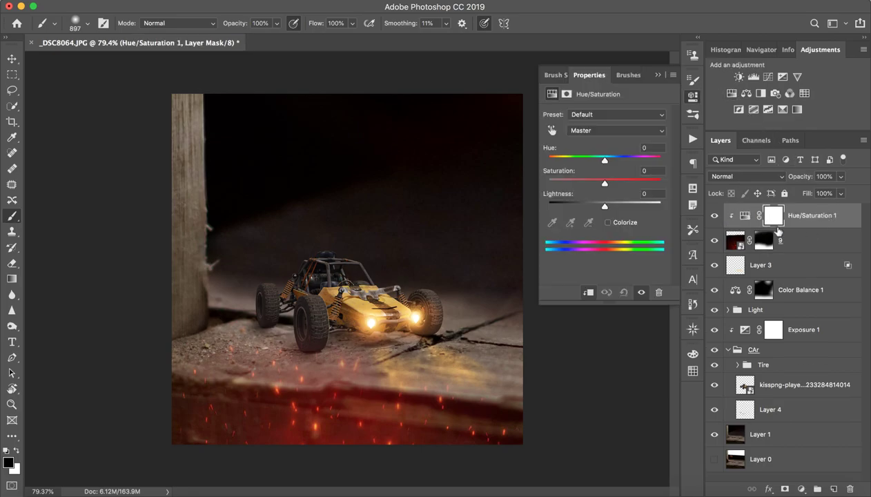
drag(605, 159, 550, 161)
drag(602, 205, 582, 185)
key(super+z)
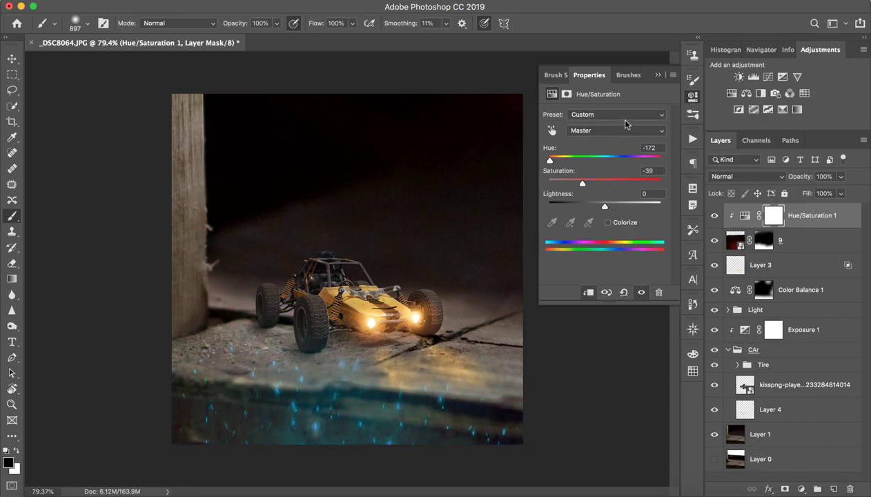
click(657, 76)
key(v)
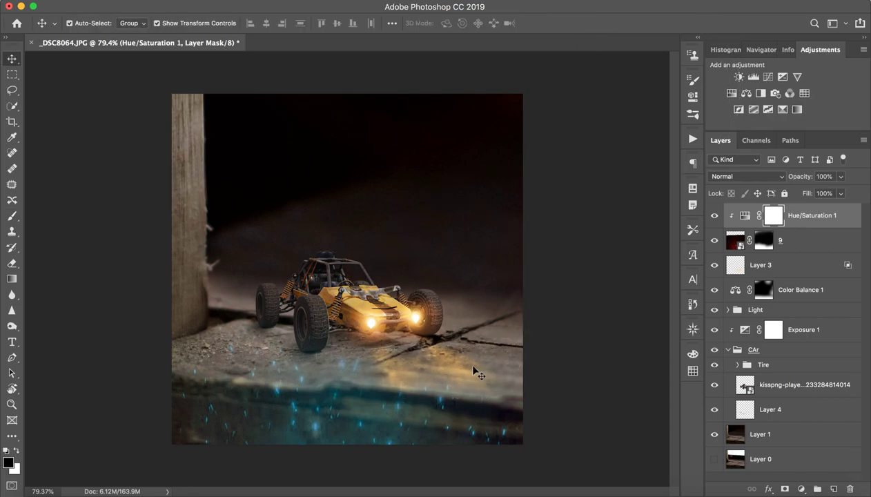
click(790, 243)
key(ctrl+t)
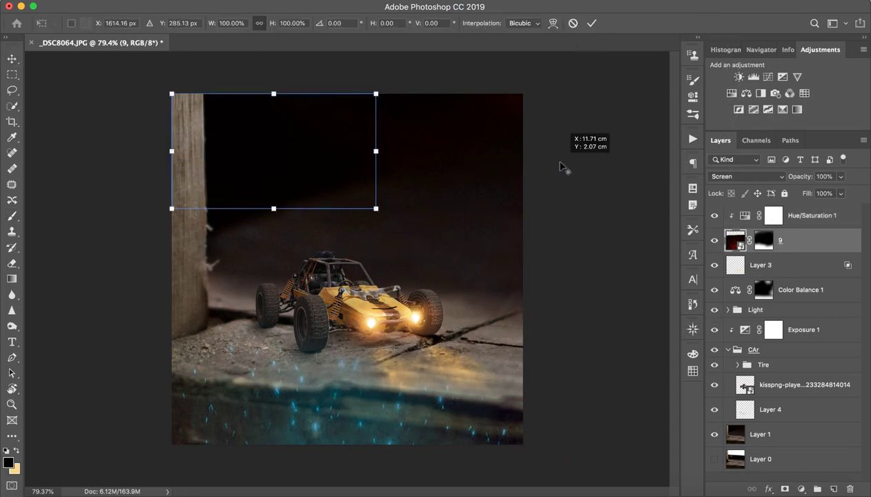
click(573, 24)
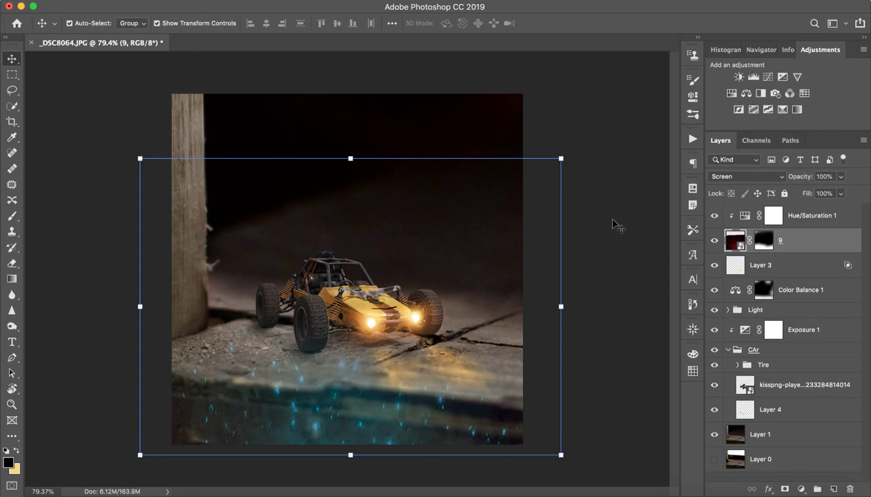
key(ctrl+t)
drag(381, 100, 367, 124)
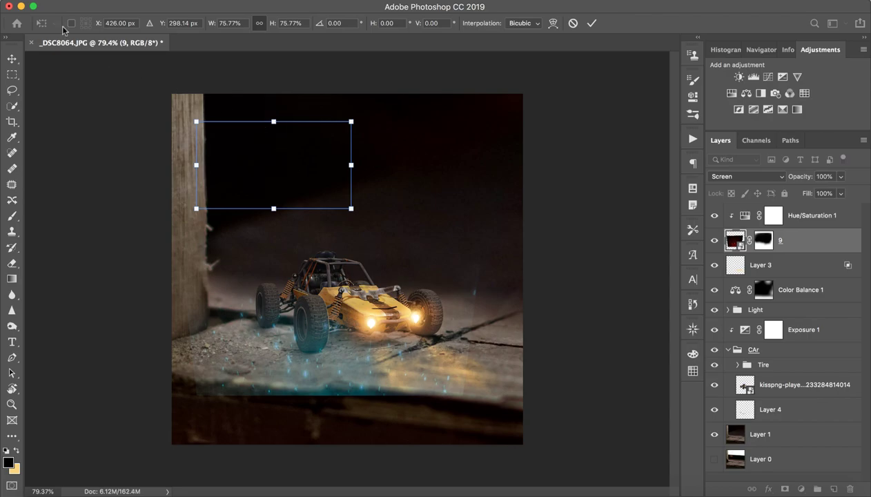
drag(274, 165, 324, 338)
mouse_move(306, 194)
mouse_down()
mouse_move(368, 276)
mouse_move(302, 194)
mouse_up()
drag(348, 339, 397, 309)
click(573, 24)
key(super+t)
key(Escape)
click(559, 156)
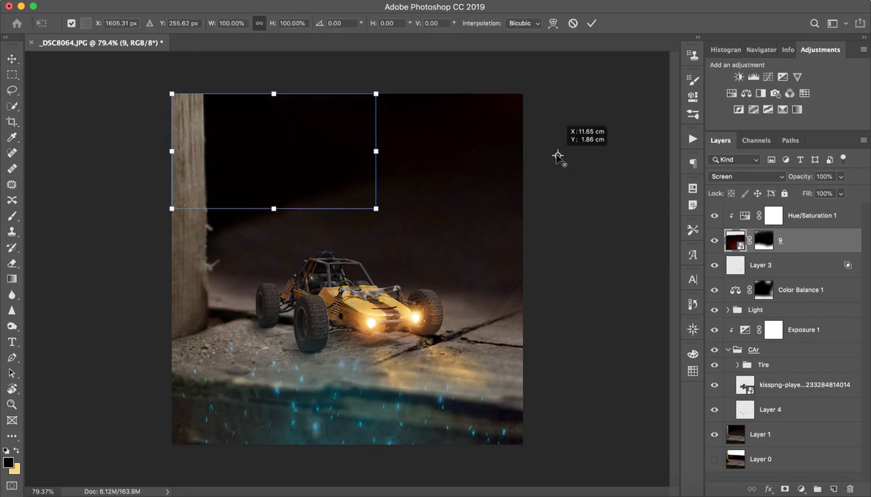
drag(558, 156, 274, 147)
drag(381, 91, 253, 288)
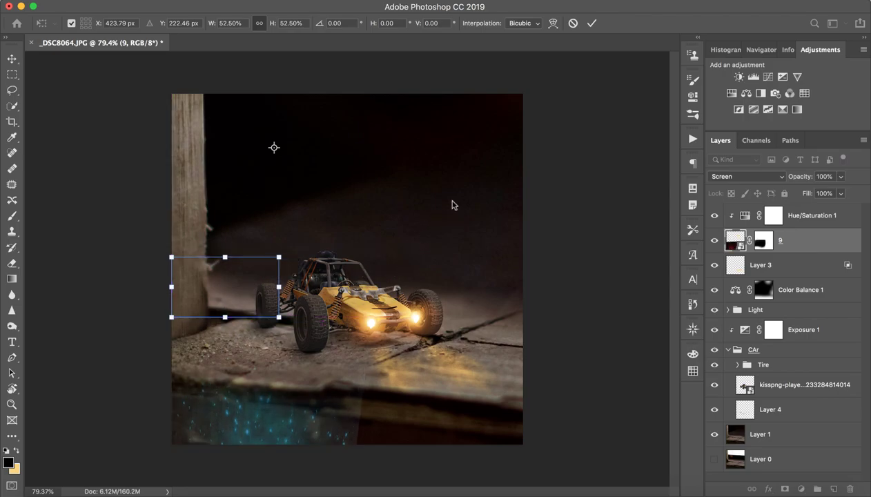
click(573, 23)
Step: Delete the fire-sparks layer together with its clipped Hue/Saturation adjustment
click(841, 226)
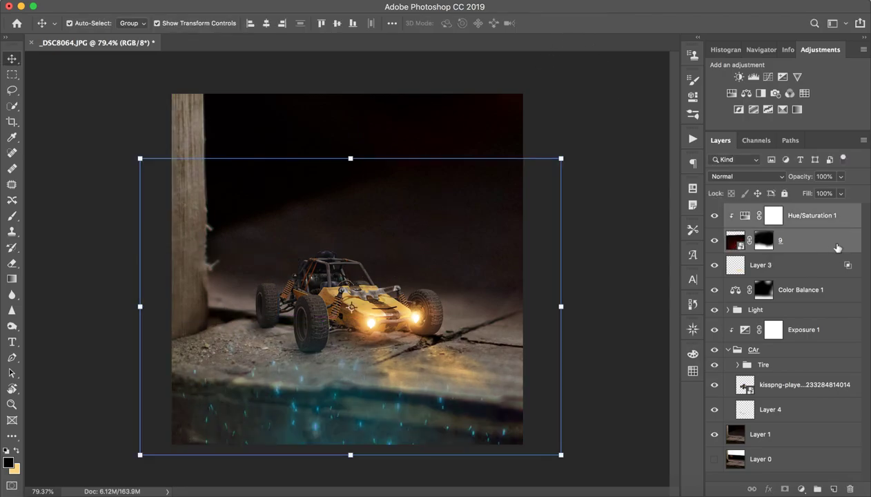
click(850, 489)
Step: Place the glowing India map image 1 (1).jpg from the Downloads folder over the dark background above the buggy and commit it
click(778, 487)
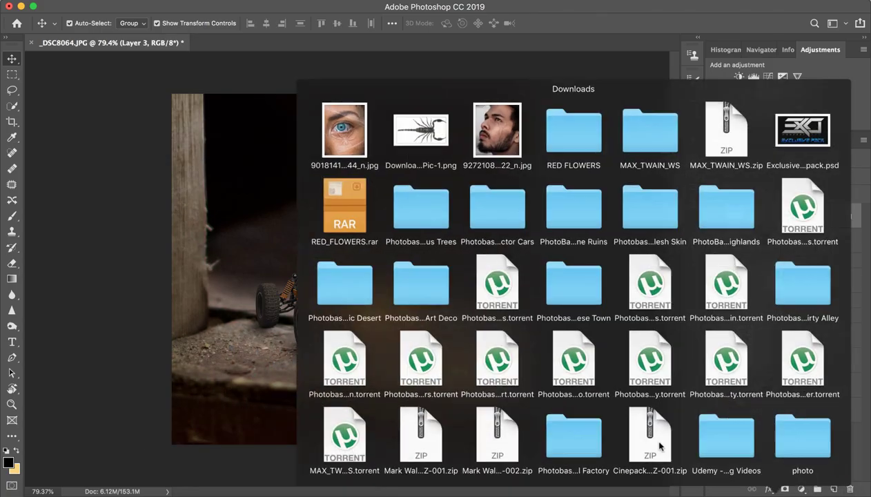
scroll(622, 410, down, 15)
scroll(626, 378, up, 3)
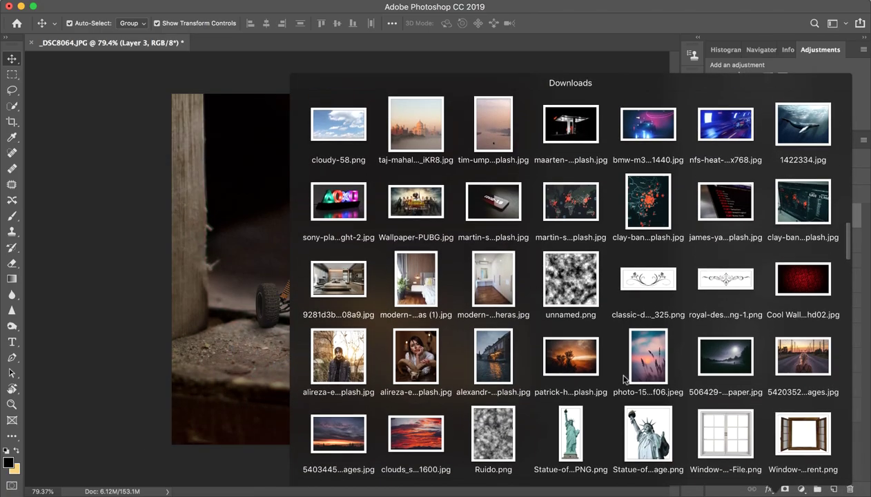
scroll(628, 276, down, 2)
scroll(628, 212, down, 10)
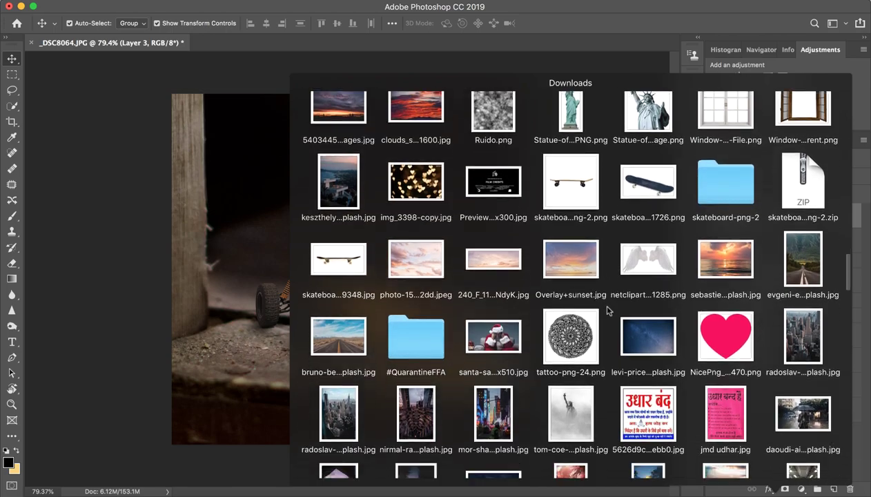
scroll(603, 285, down, 10)
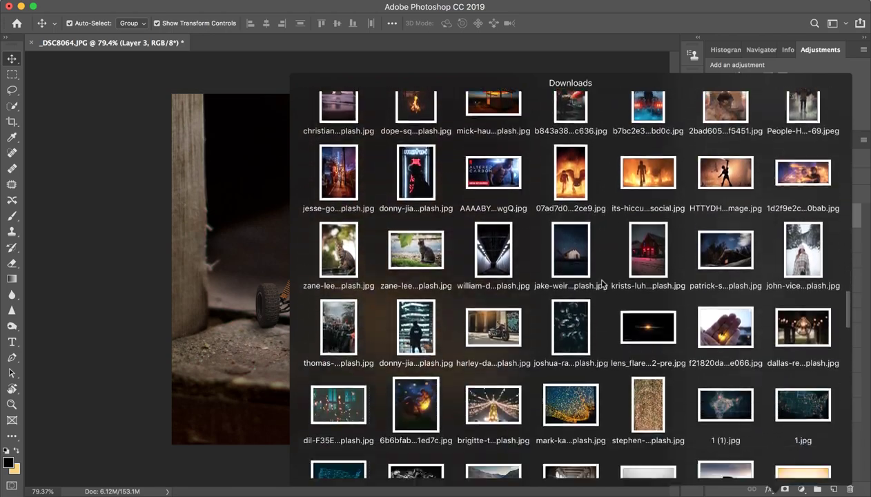
scroll(599, 276, down, 8)
scroll(600, 276, up, 4)
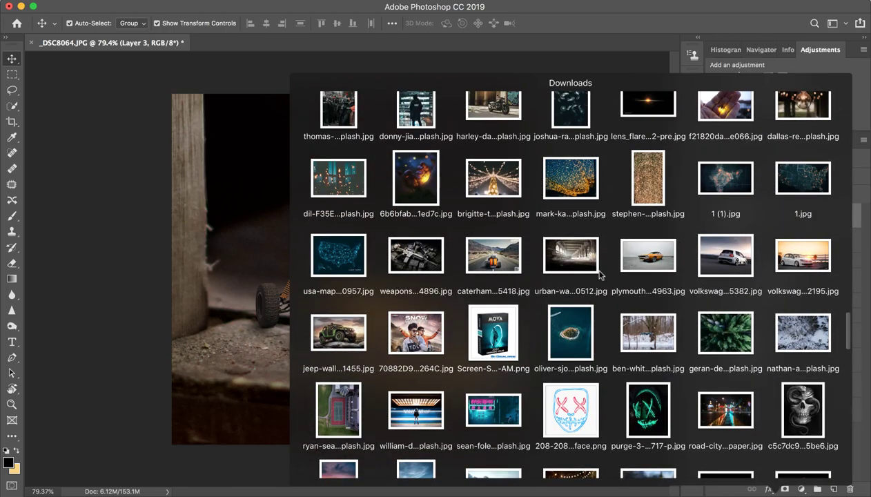
scroll(546, 248, down, 1)
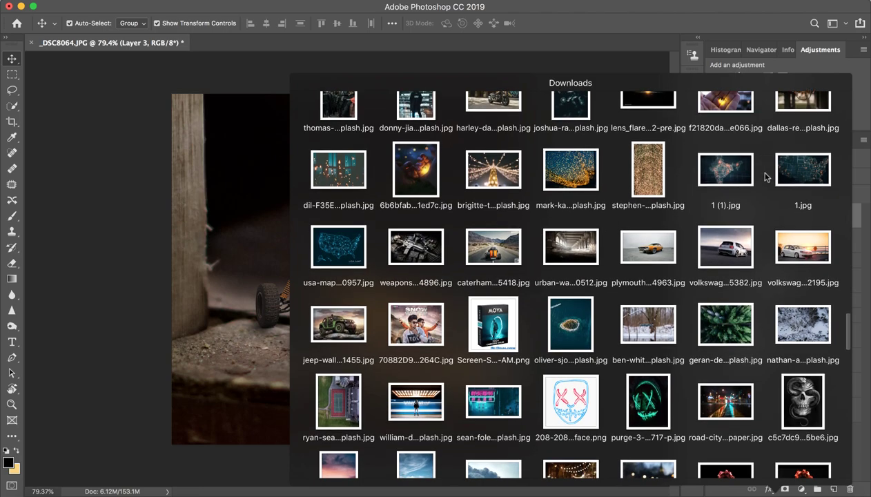
drag(744, 172, 464, 252)
drag(397, 327, 442, 218)
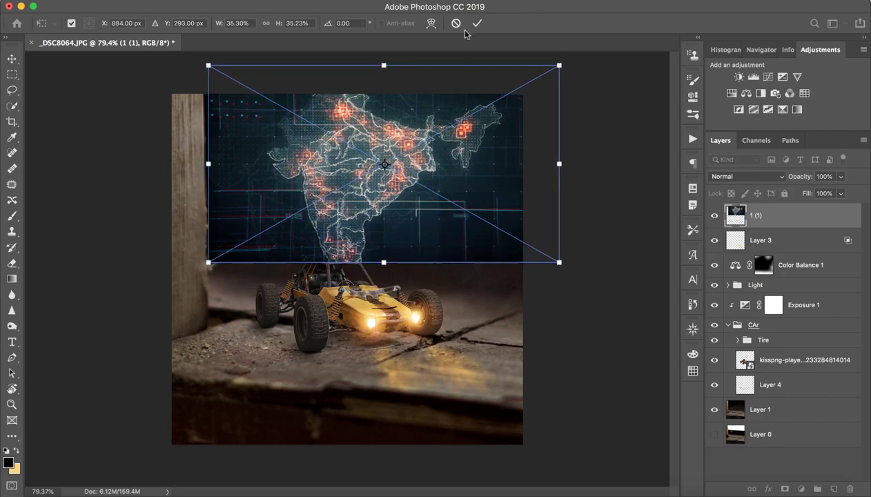
click(476, 24)
Step: Set the map layer to Screen blending, scale it down to about 33% and position it just above the buggy
click(748, 176)
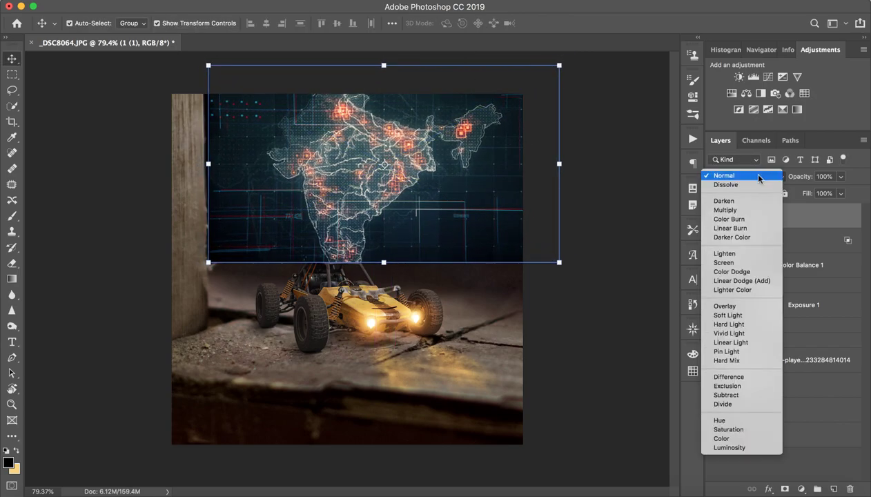
click(743, 263)
mouse_move(559, 263)
mouse_down()
mouse_move(542, 258)
mouse_move(517, 206)
mouse_move(577, 277)
mouse_move(572, 268)
mouse_up()
drag(449, 204, 455, 229)
drag(561, 95, 512, 125)
drag(491, 211, 467, 177)
drag(495, 247, 529, 251)
mouse_move(449, 212)
mouse_down()
mouse_move(457, 194)
mouse_move(452, 202)
mouse_up()
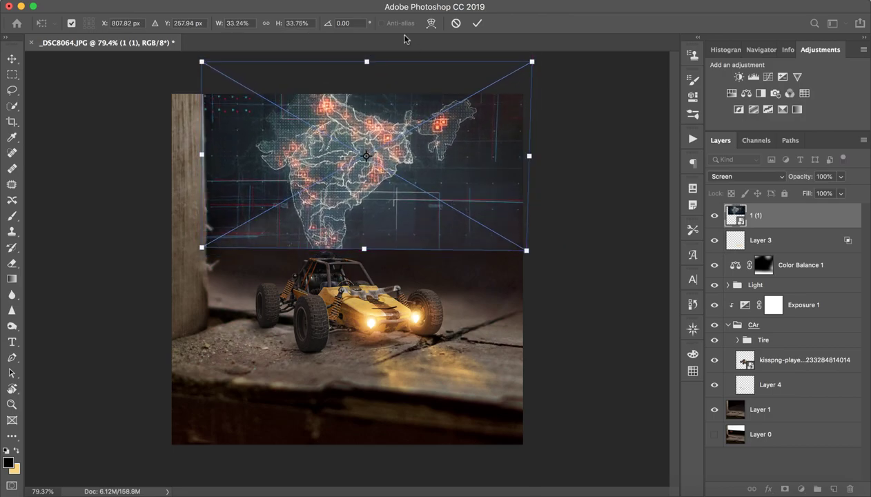
click(478, 23)
drag(449, 134, 450, 153)
Step: Change the map layer's blend mode to Lighter Color and deselect the layer
click(734, 177)
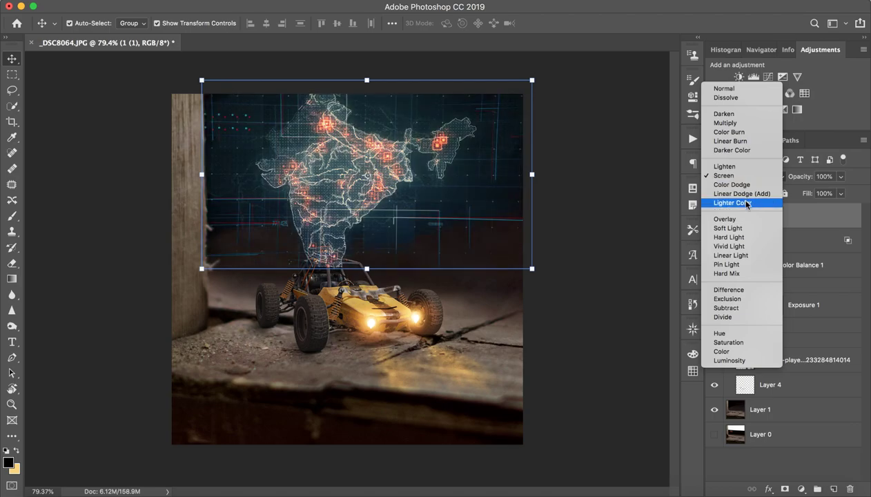
click(745, 204)
click(611, 317)
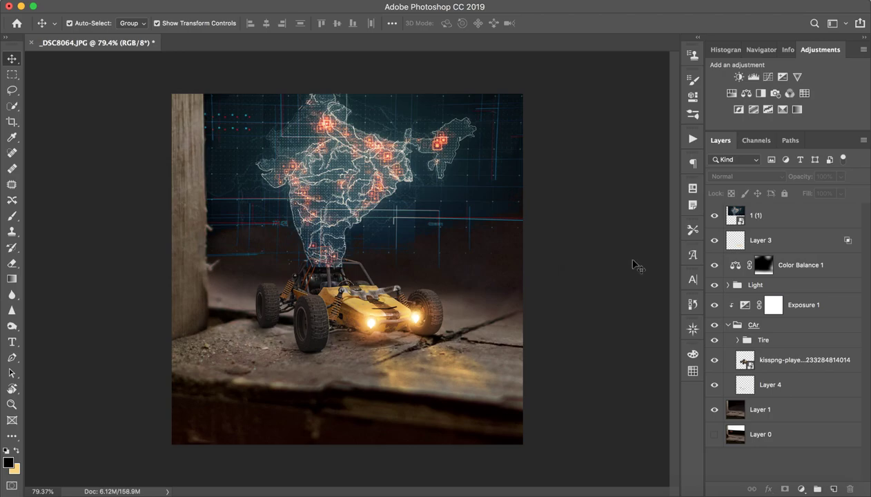
Step: Add a mask to the map layer and fade the map's lower edge above the buggy with a black-to-transparent linear gradient
click(790, 217)
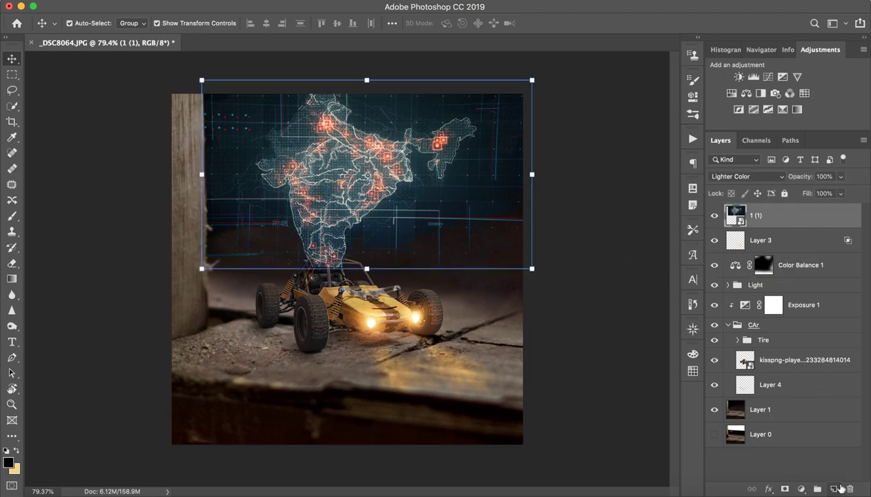
click(785, 490)
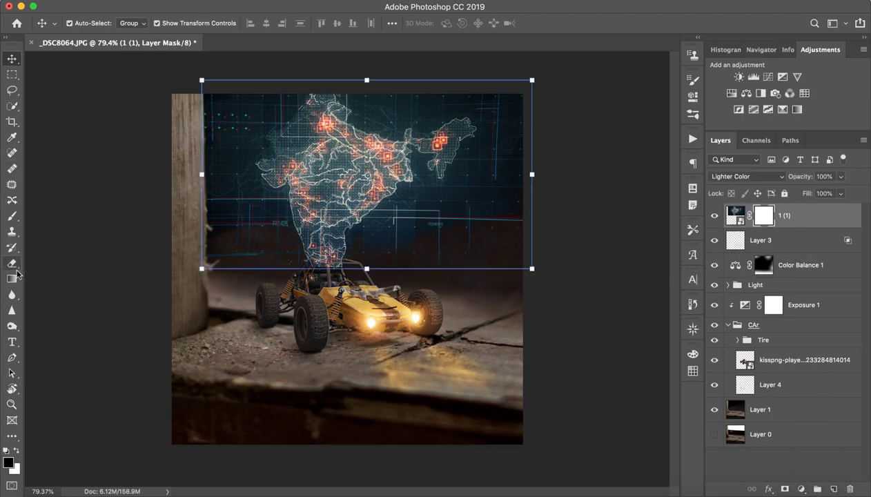
key(g)
drag(355, 262, 361, 200)
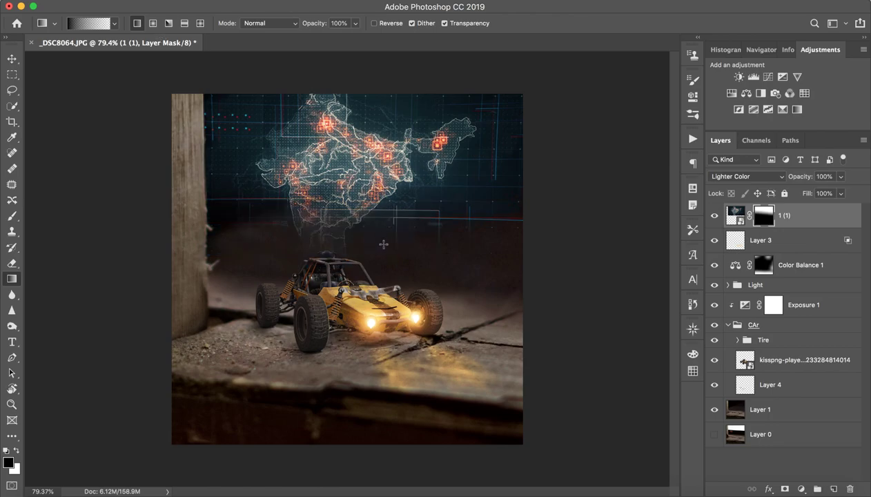
drag(377, 250, 375, 221)
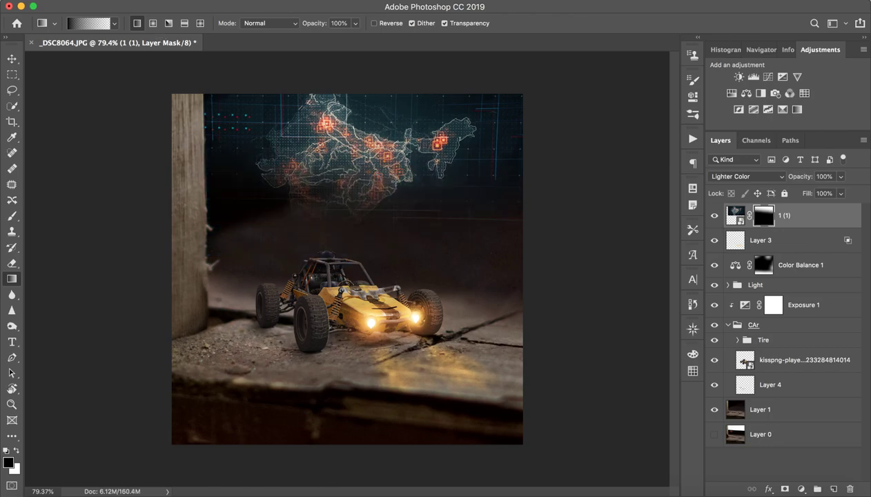
key(super+z)
drag(405, 296, 399, 203)
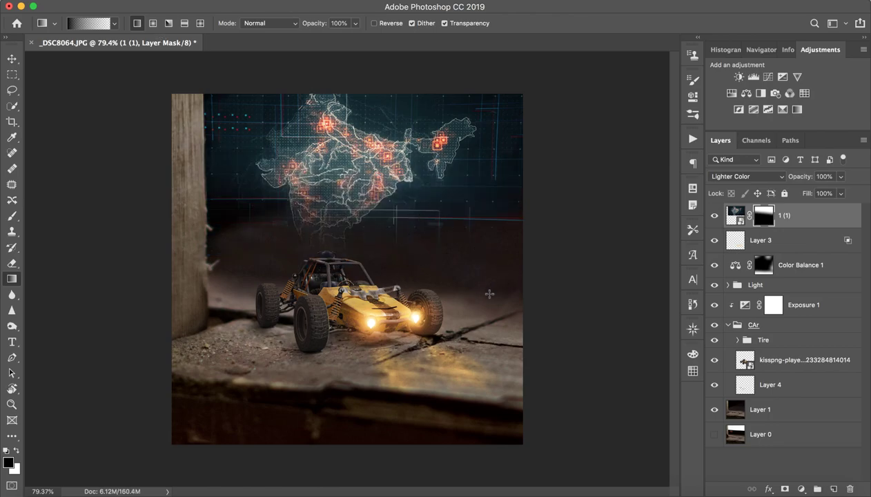
Step: Try fading the map's left and right sides with gradients on its mask, and undo the side fades
drag(208, 101, 292, 71)
drag(176, 94, 290, 36)
key(super+z)
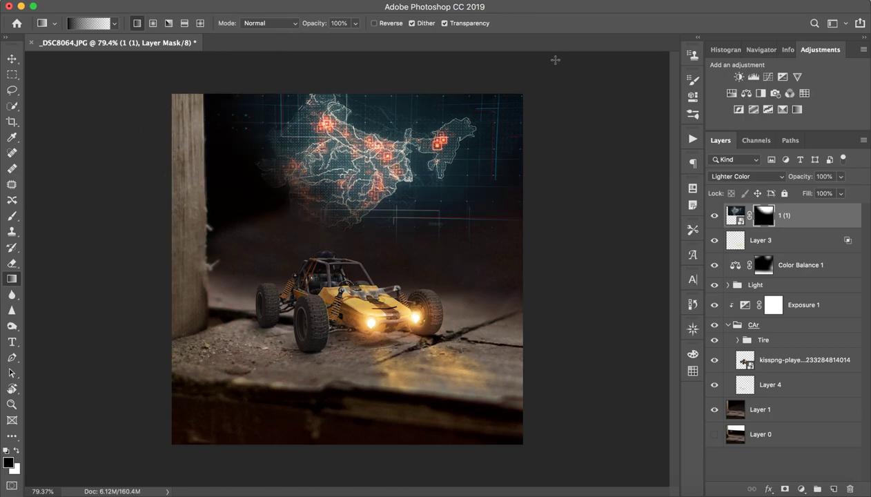
drag(565, 161, 507, 160)
drag(499, 217, 455, 218)
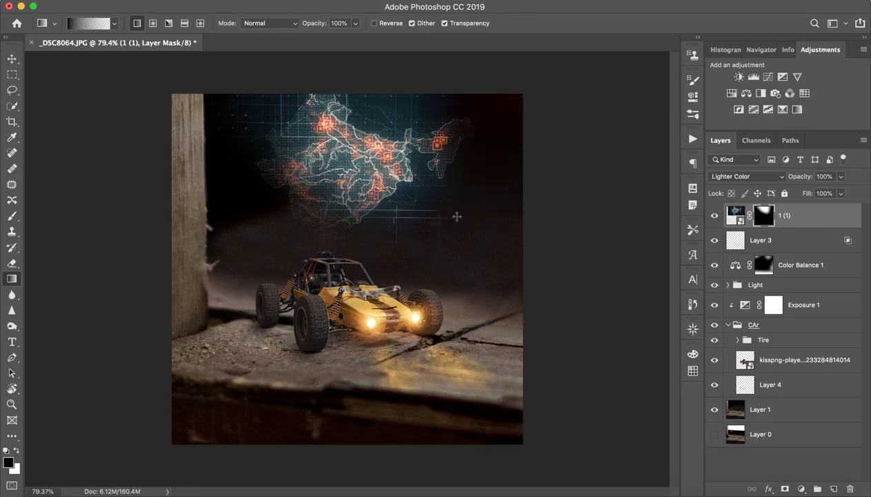
key(super+z)
key(super+z)
key(super+z)
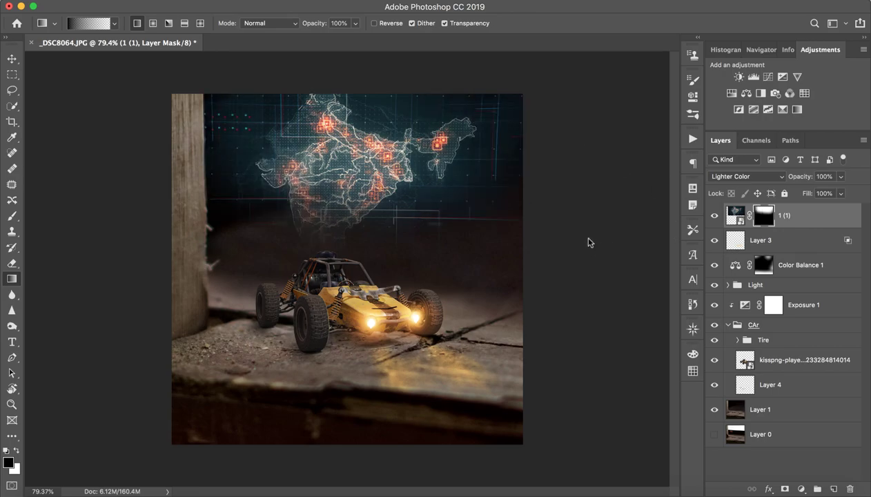
key(super+shift+z)
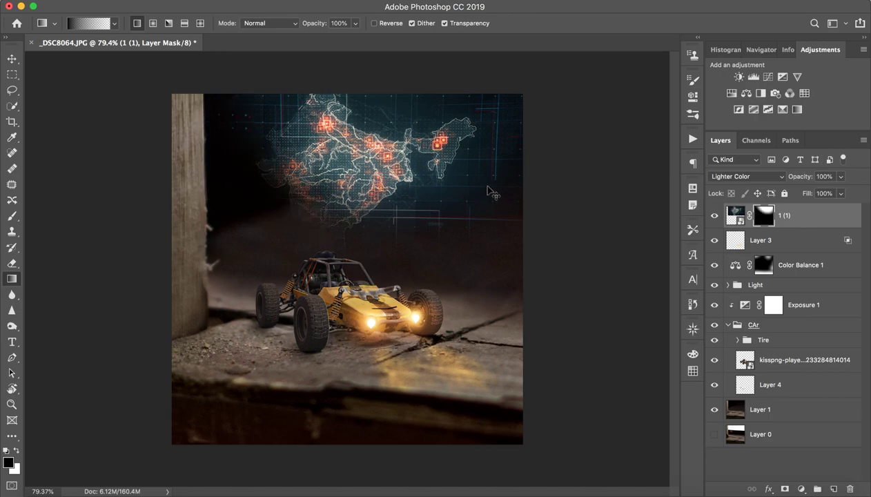
key(super+z)
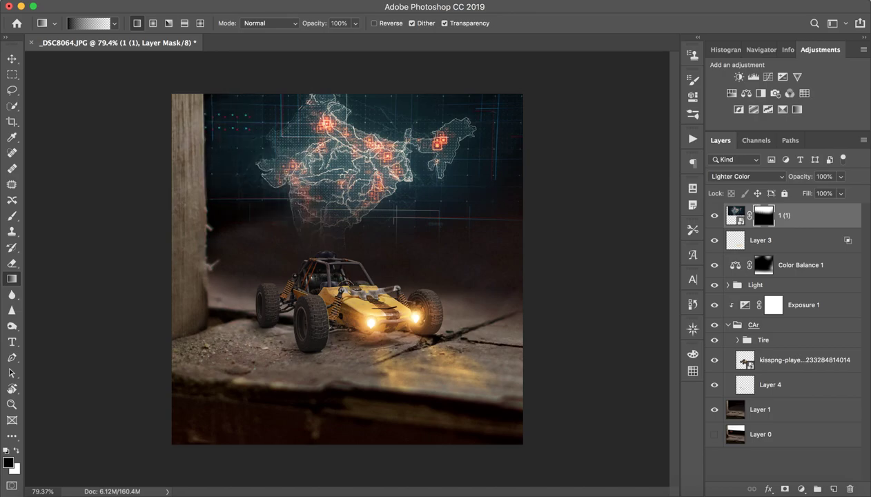
Step: Apply a Gaussian Blur with a radius of 3.9 pixels to the map layer
click(729, 214)
click(275, 1)
click(306, 21)
click(301, 1)
mouse_move(414, 136)
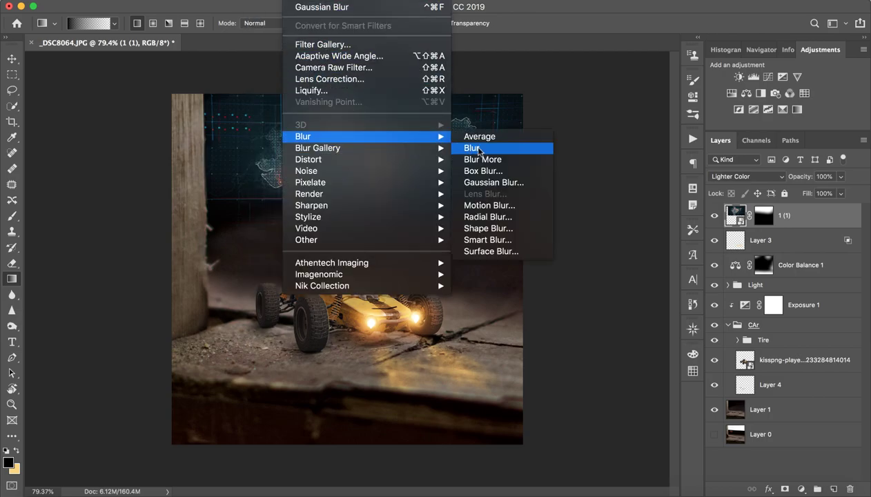
click(483, 181)
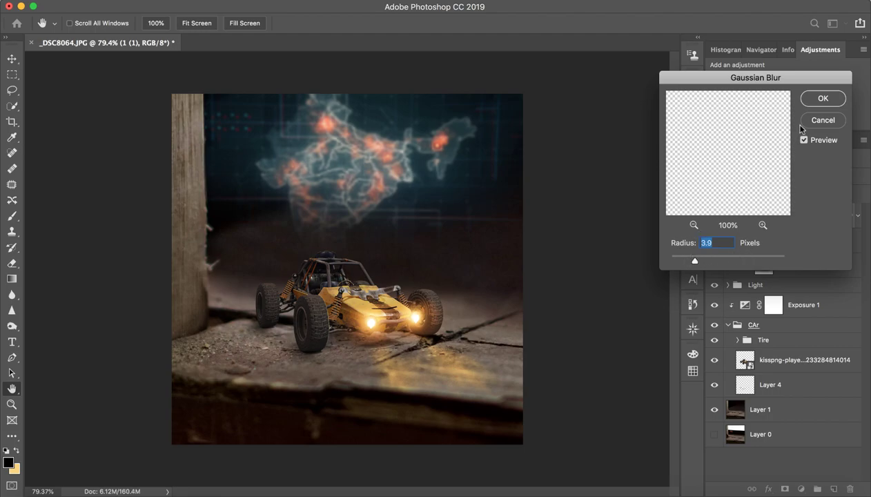
click(822, 98)
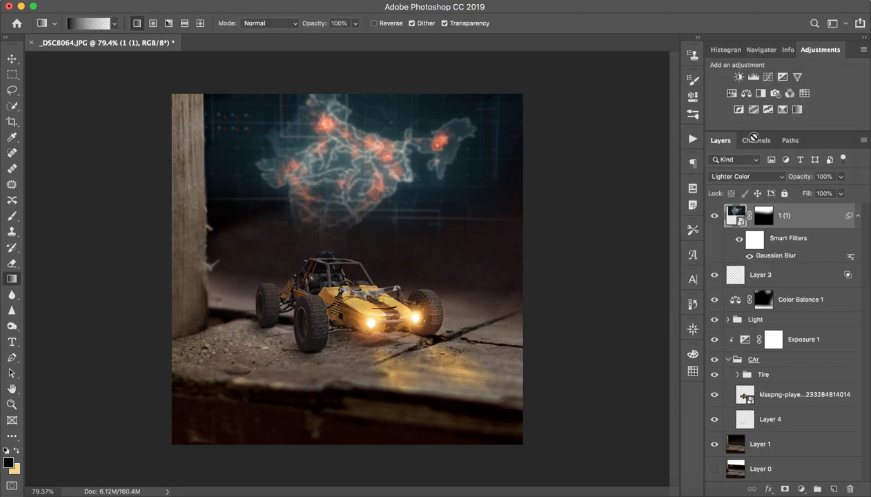
Step: Duplicate the blurred map layer and try the copy in Soft Light blend mode, checking it with its mask disabled
key(super+j)
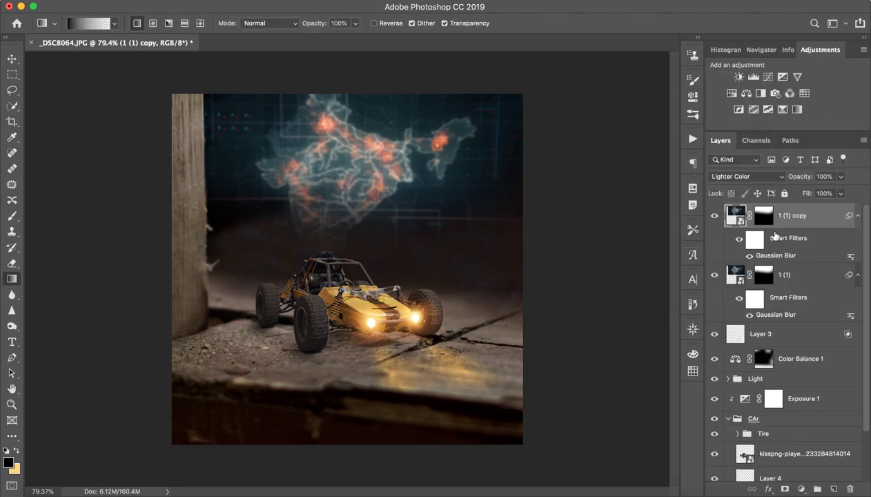
click(737, 174)
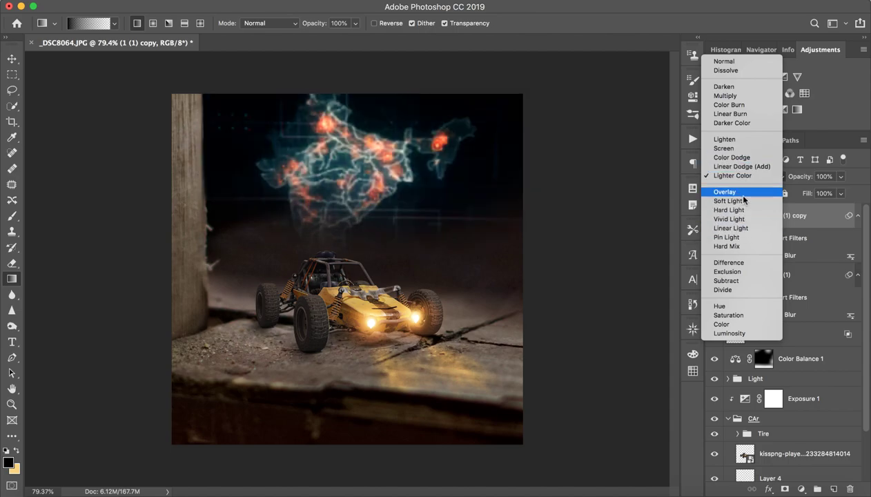
click(746, 202)
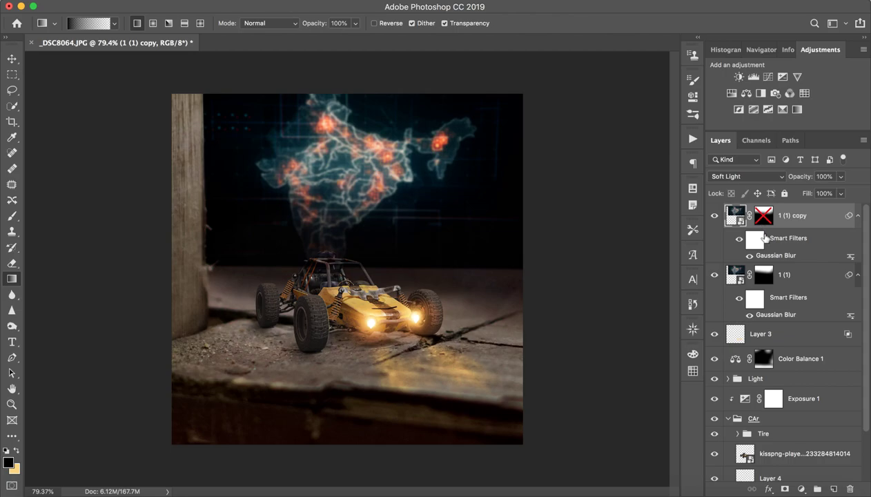
shift+click(764, 219)
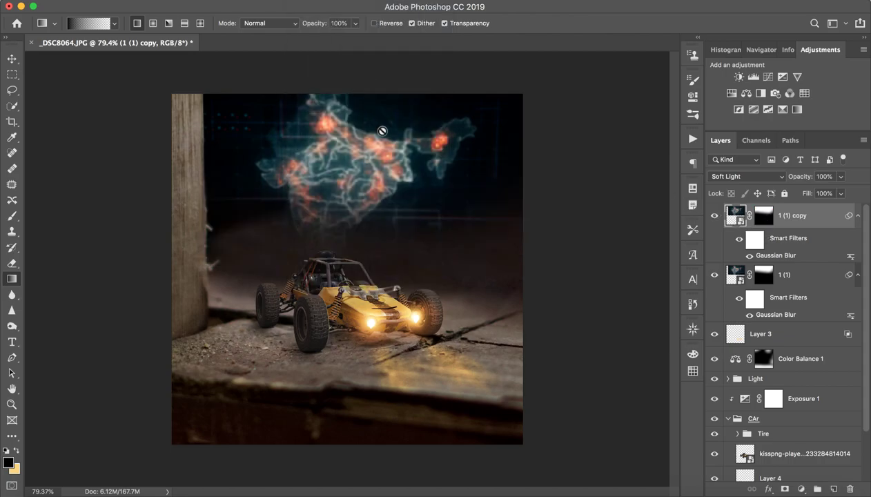
Step: Try an additional Gaussian Blur with a radius of 132.5 pixels on the duplicated map layer
click(305, 7)
mouse_move(435, 140)
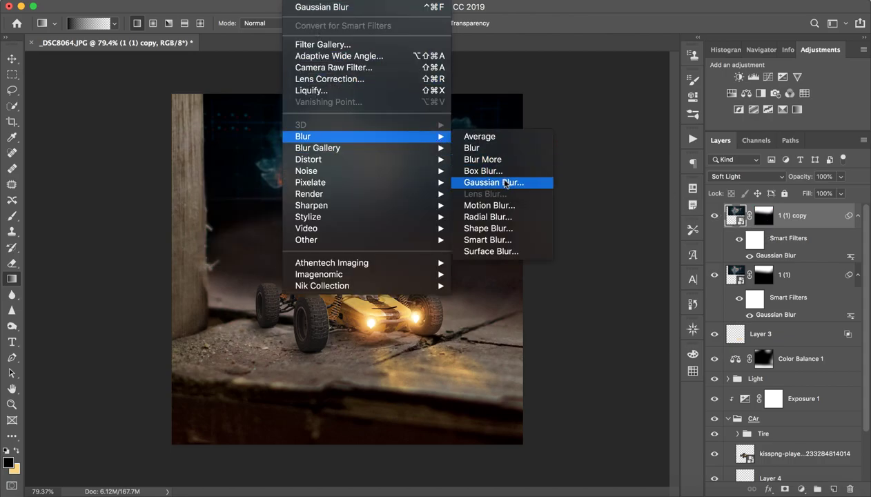
click(494, 182)
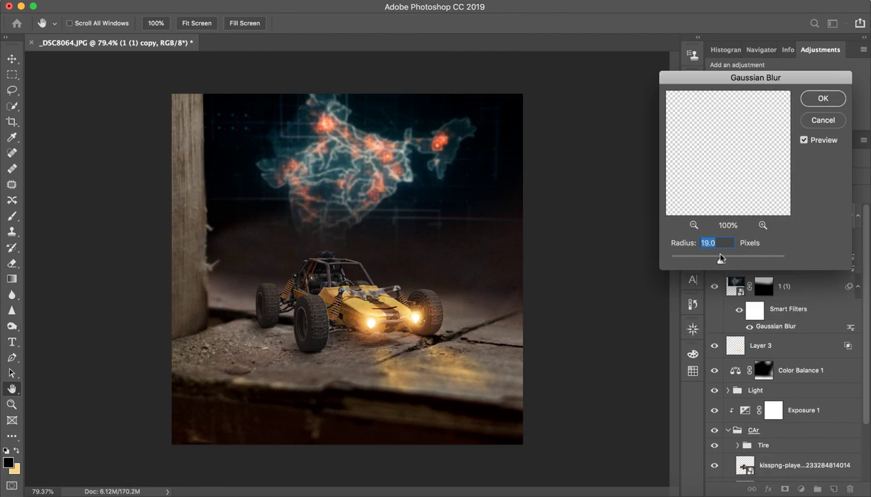
click(752, 257)
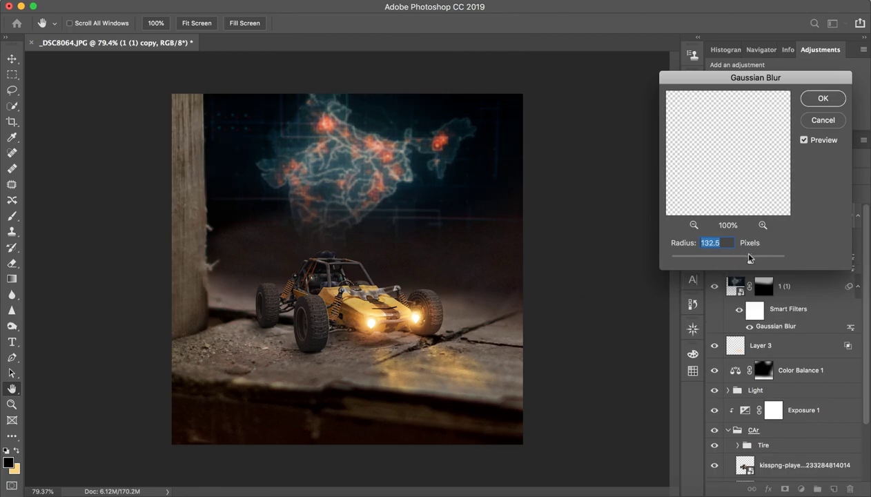
click(822, 104)
Step: Compare the image with and without the duplicated map layer, and delete the duplicate
click(715, 216)
click(714, 216)
click(715, 216)
click(714, 216)
click(850, 490)
click(850, 489)
key(super+z)
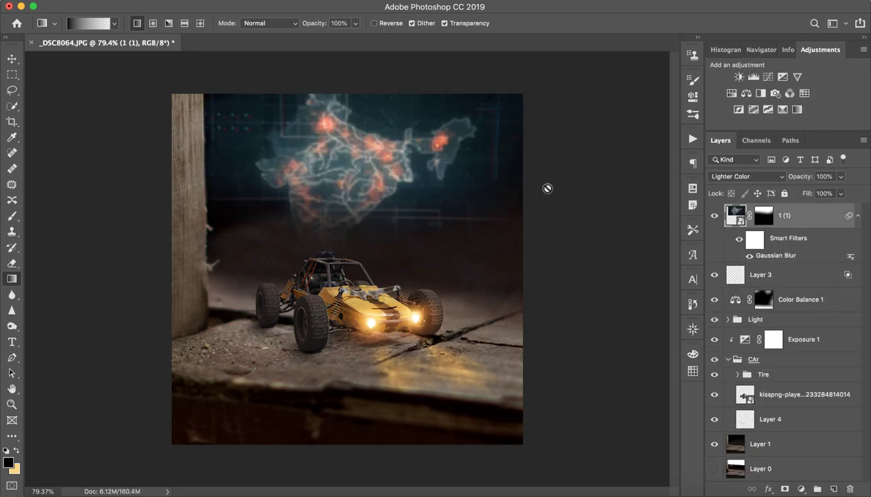
Step: Sample the map's orange color and paint a soft glow over the map on a new layer
key(b)
drag(432, 178, 395, 151)
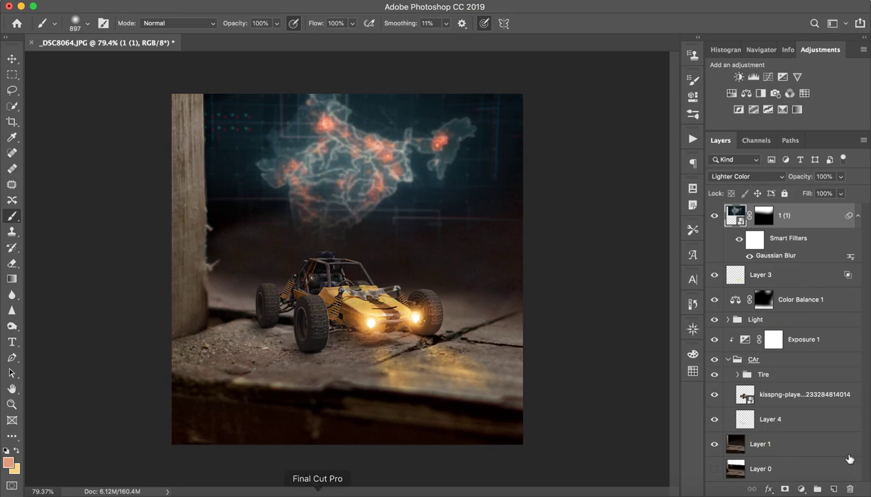
click(834, 488)
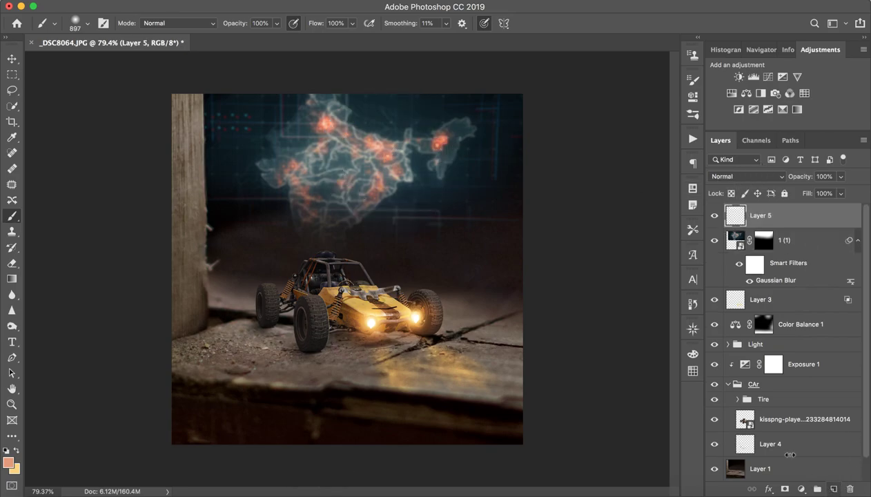
click(391, 153)
mouse_move(315, 150)
mouse_down()
mouse_move(305, 190)
mouse_move(319, 134)
mouse_up()
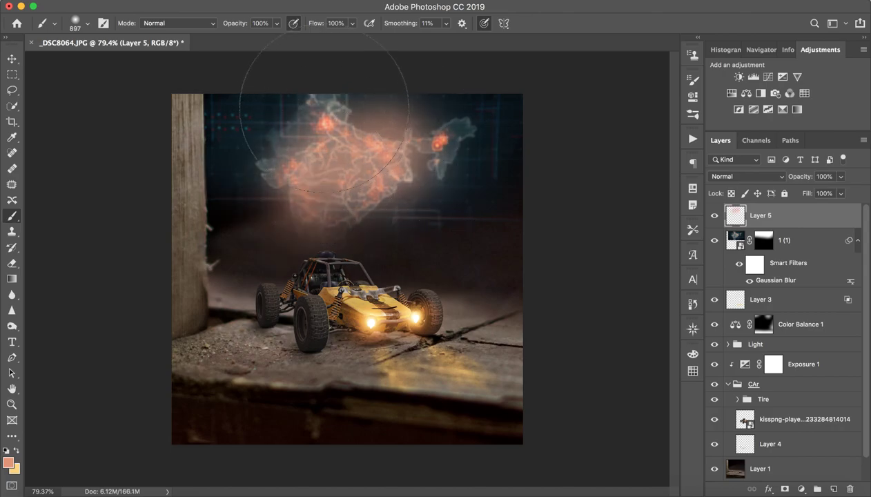
Step: Set the painted glow layer's blend mode to Linear Dodge (Add)
click(747, 174)
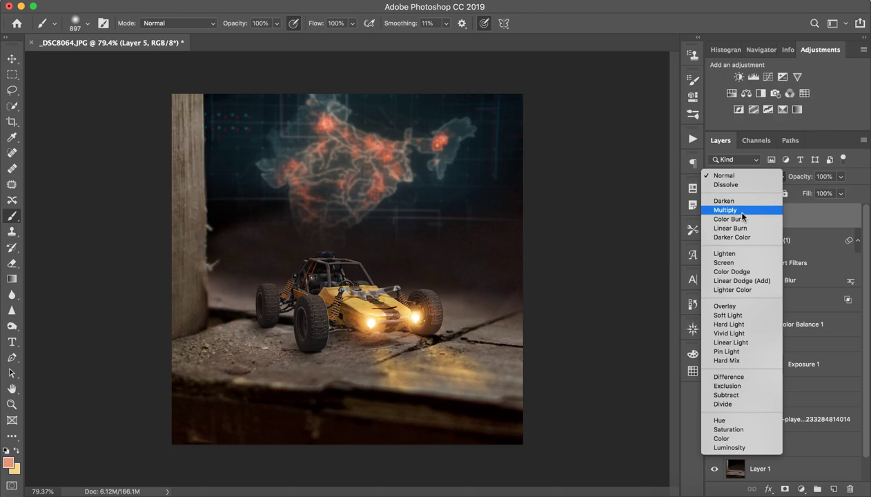
scroll(753, 280, down, 1)
click(751, 271)
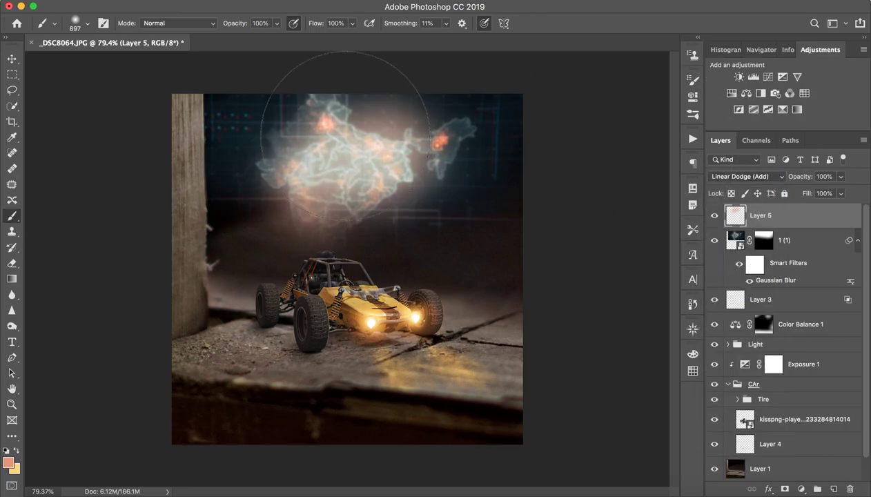
Step: Sample the teal tone beside the map and brighten it to a light cyan foreground color
click(269, 125)
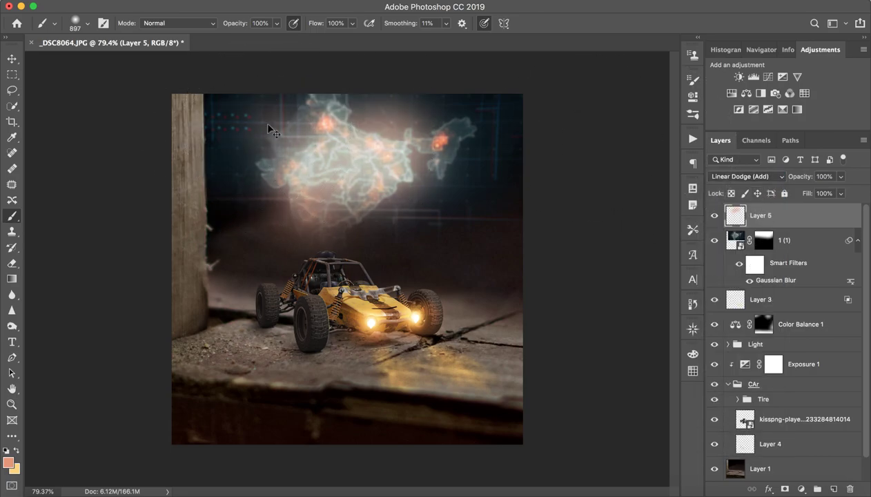
key(super+z)
drag(254, 127, 249, 122)
click(8, 462)
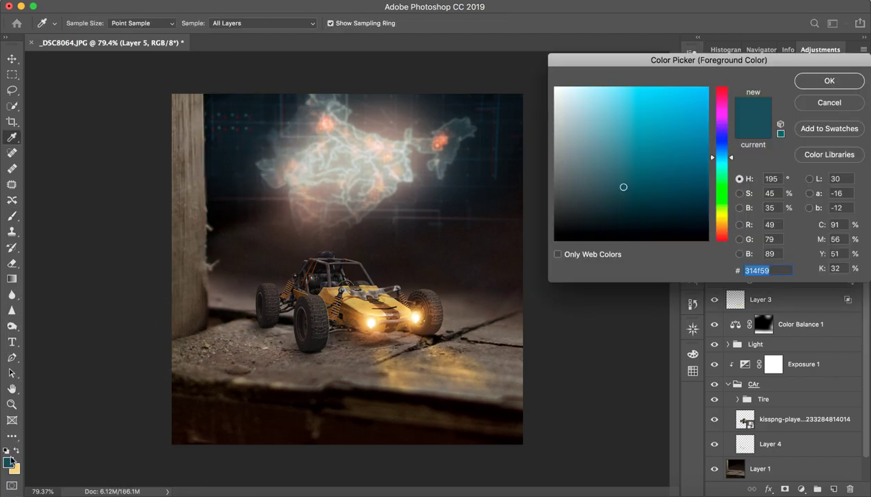
drag(625, 115, 628, 77)
click(829, 81)
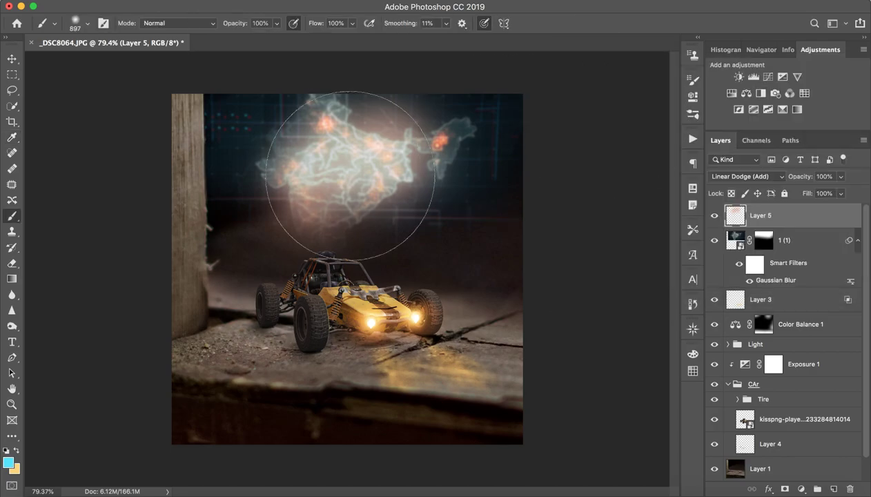
Step: Paint soft cyan glow around the map's outer areas on the glow layer, keeping its Linear Dodge (Add) blend mode
mouse_move(385, 48)
mouse_down()
mouse_move(526, 107)
mouse_move(356, 250)
mouse_move(344, 221)
mouse_up()
key(super+z)
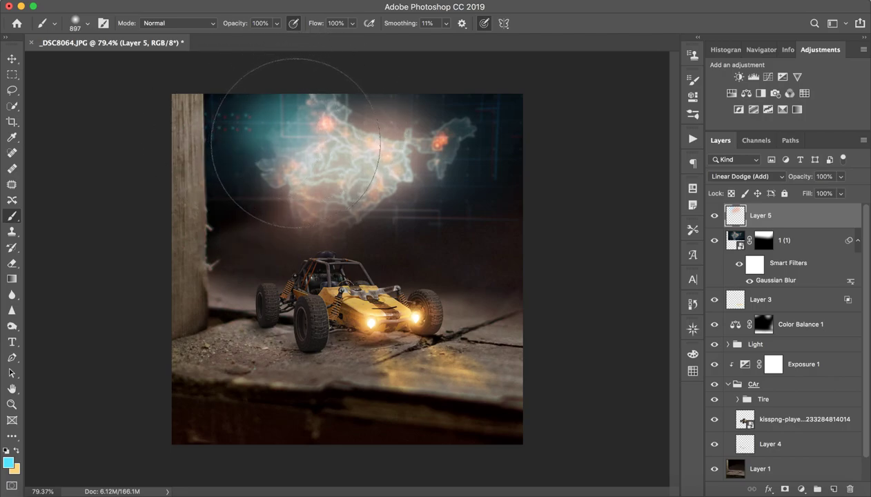
mouse_move(385, 130)
mouse_down()
mouse_move(421, 127)
mouse_move(464, 138)
mouse_up()
mouse_move(283, 206)
mouse_down()
mouse_move(276, 196)
mouse_move(315, 238)
mouse_up()
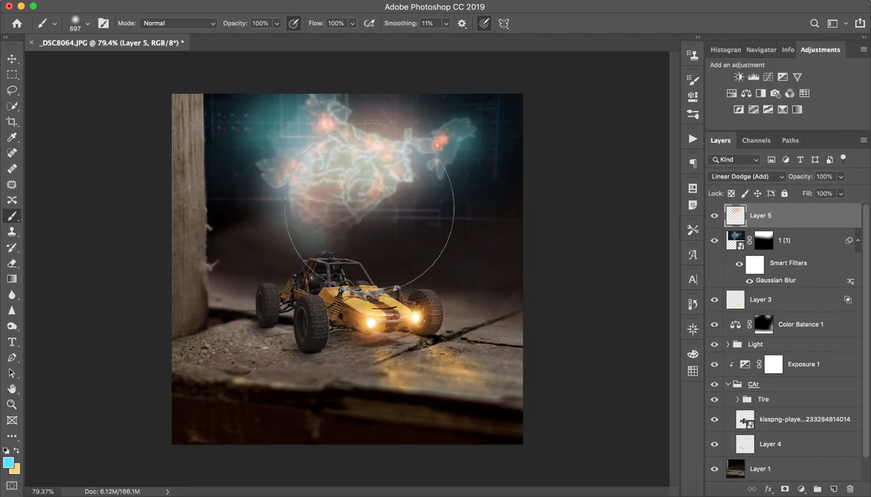
click(744, 176)
click(741, 177)
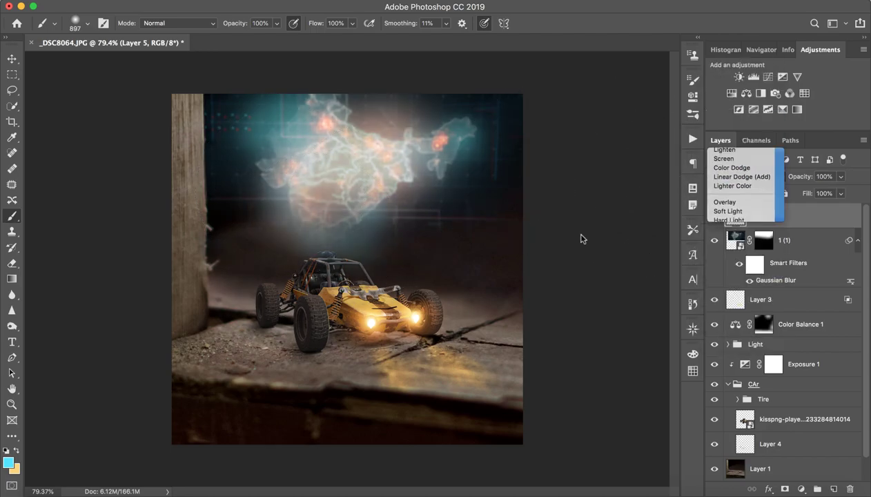
Step: Fade the glow layer out of dark areas by splitting the Blend If black slider of the underlying layer
double_click(817, 222)
click(717, 52)
double_click(816, 222)
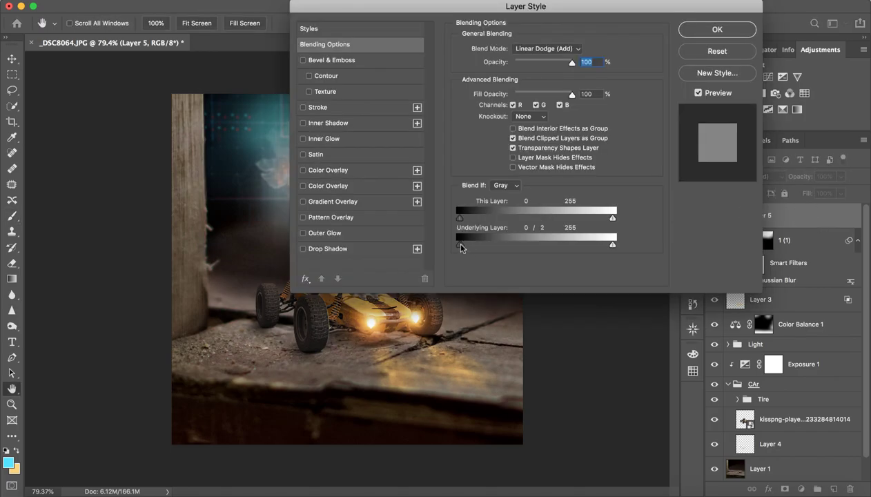
drag(459, 244, 514, 245)
drag(472, 13, 381, 84)
click(590, 106)
Step: Add a Black & White adjustment layer, try different color slider values on the buggy's cockpit, and undo them
key(z)
drag(331, 262, 344, 274)
key(space)
mouse_move(429, 172)
mouse_down()
mouse_move(236, 315)
mouse_move(316, 293)
mouse_move(289, 301)
mouse_up()
key(z)
key(b)
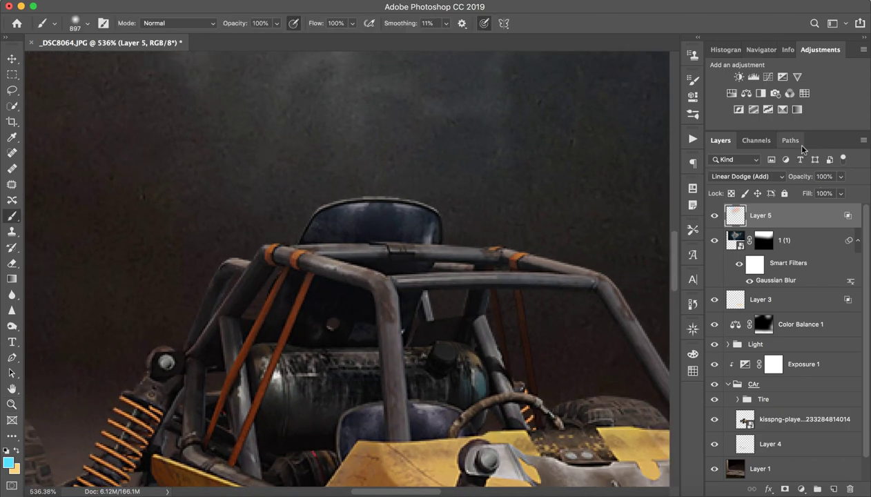
click(761, 93)
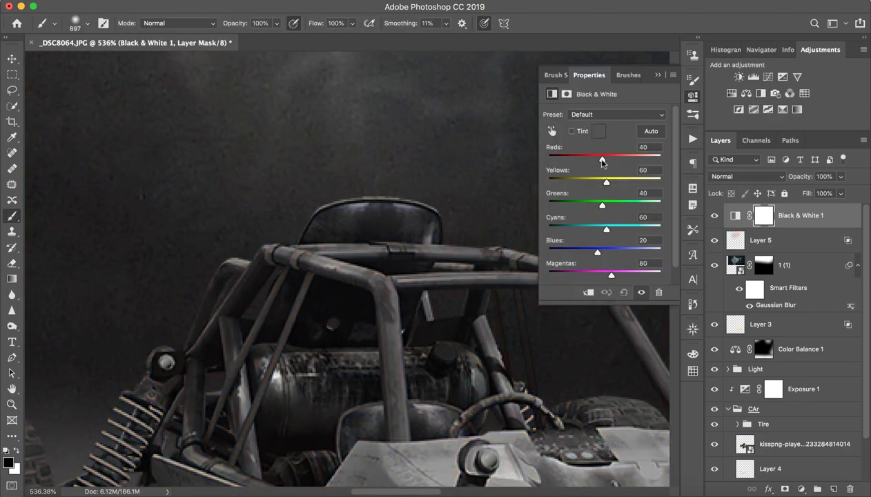
drag(606, 182, 648, 205)
key(super+z)
key(super+z)
drag(601, 159, 541, 161)
key(super+z)
Step: Look through the Black & White presets and delete the adjustment layer
click(598, 115)
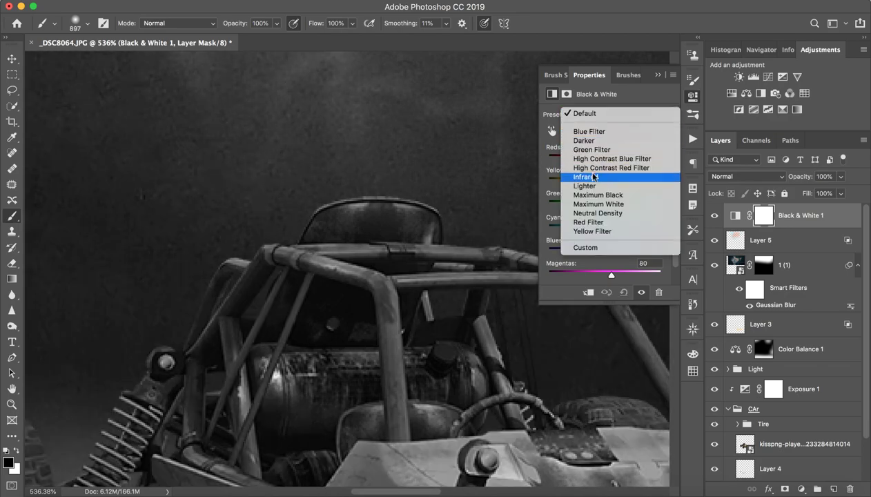
click(521, 218)
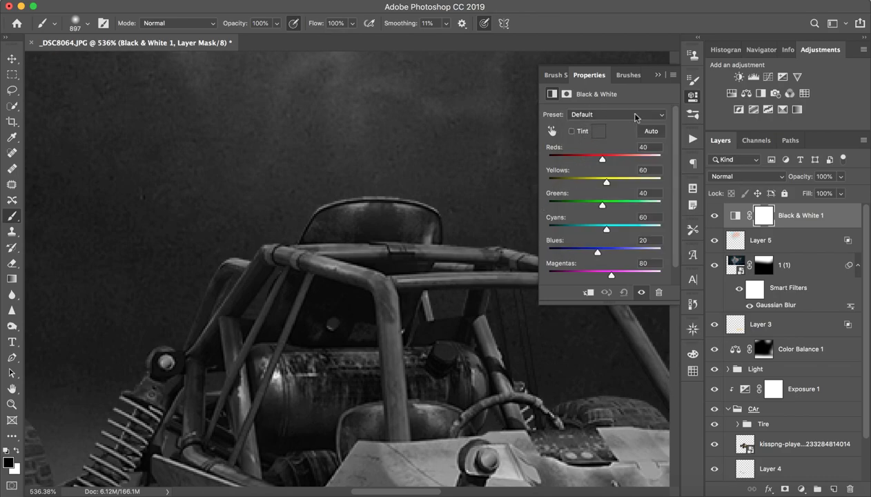
click(611, 117)
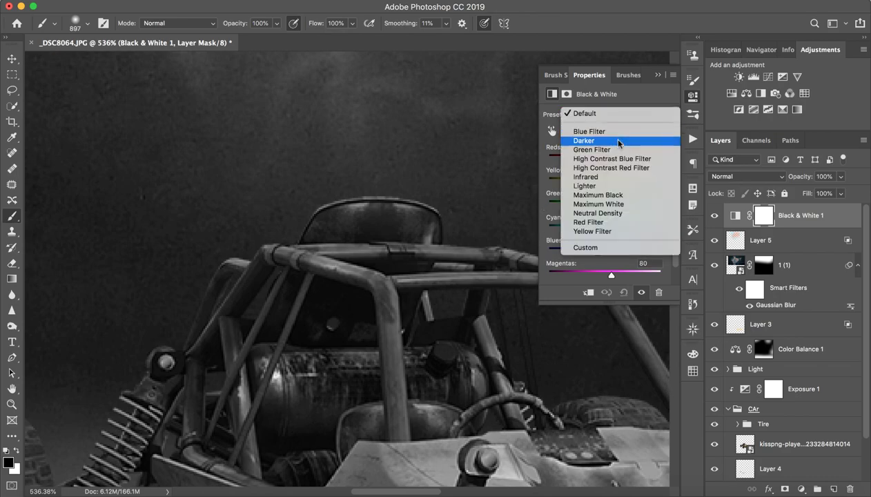
click(526, 132)
drag(853, 469, 850, 489)
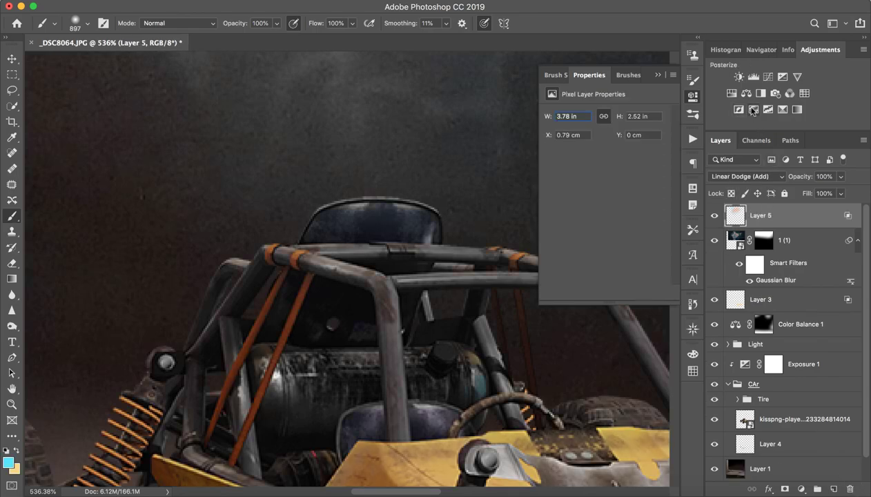
Step: Add a Selective Color adjustment layer and set Black to -68% for the Whites
click(782, 109)
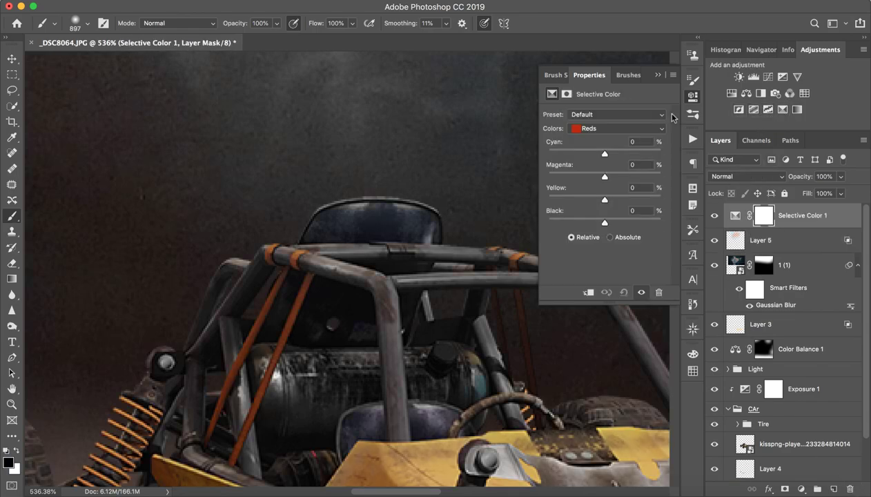
click(597, 129)
click(616, 183)
drag(606, 221, 605, 176)
key(super+z)
key(super+z)
drag(605, 221, 566, 221)
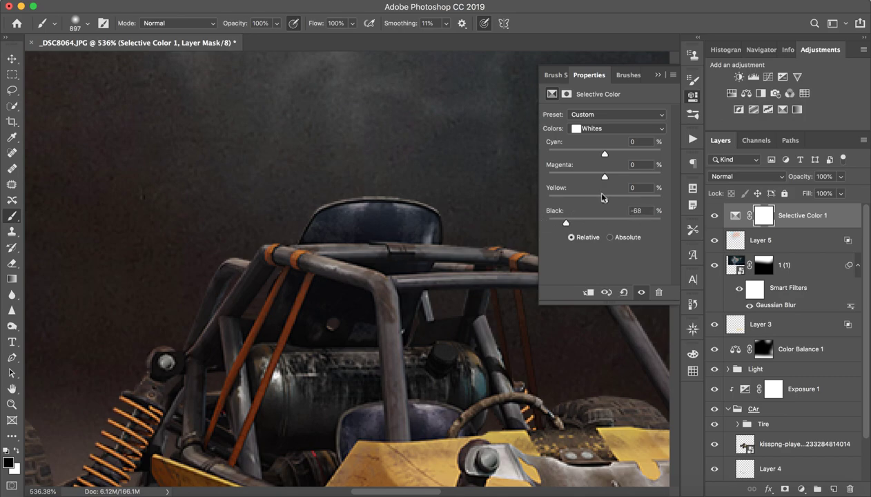
Step: Add a Black & White adjustment layer and place it directly beneath the Selective Color layer
click(754, 109)
drag(790, 214, 780, 238)
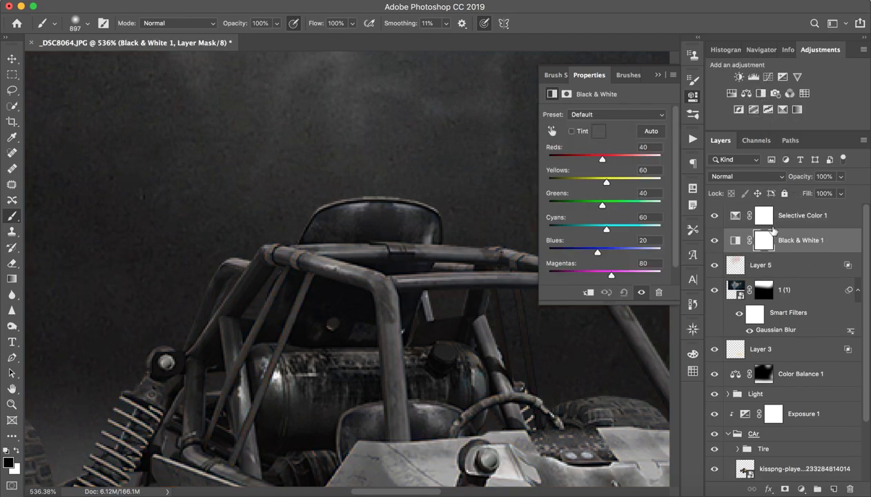
Step: Switch the Selective Color adjustment to Absolute and set Black to -63% for the Whites
click(779, 215)
click(736, 218)
drag(564, 223, 521, 222)
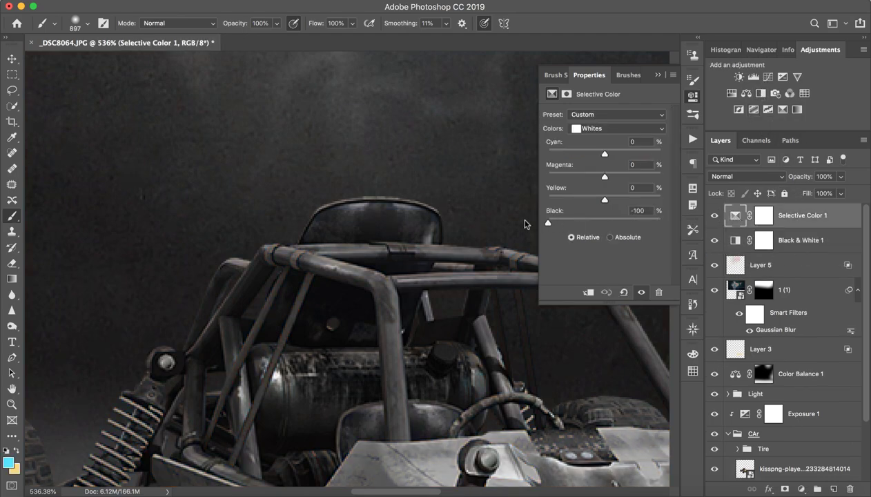
click(611, 237)
drag(497, 278, 443, 141)
drag(451, 260, 391, 260)
drag(549, 221, 569, 223)
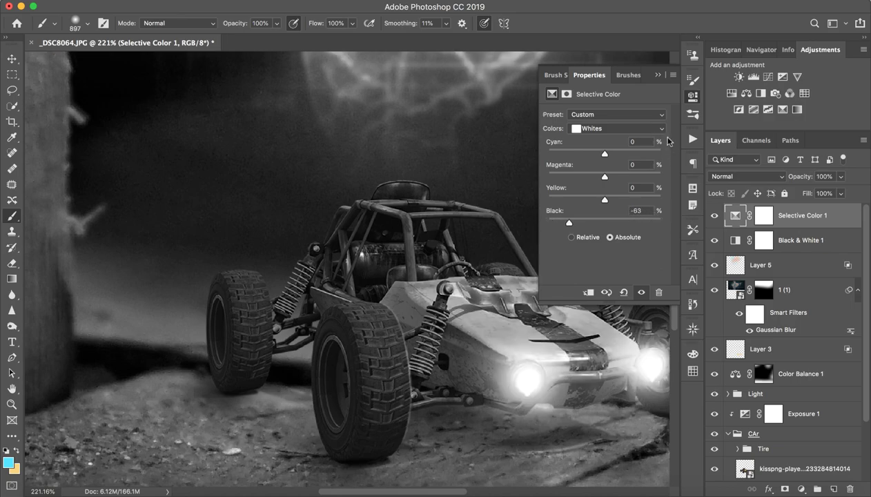
click(654, 72)
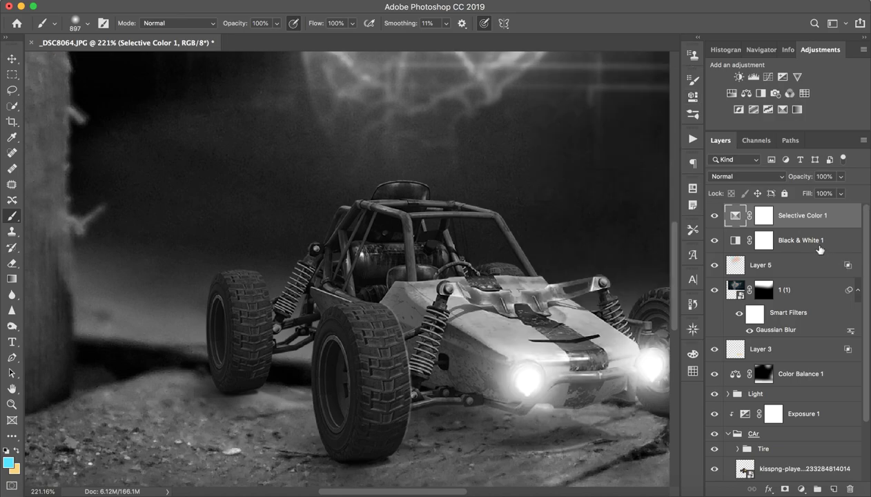
Step: Delete the Selective Color and Black & White adjustment layers together and add a new empty layer at the top
shift+click(837, 241)
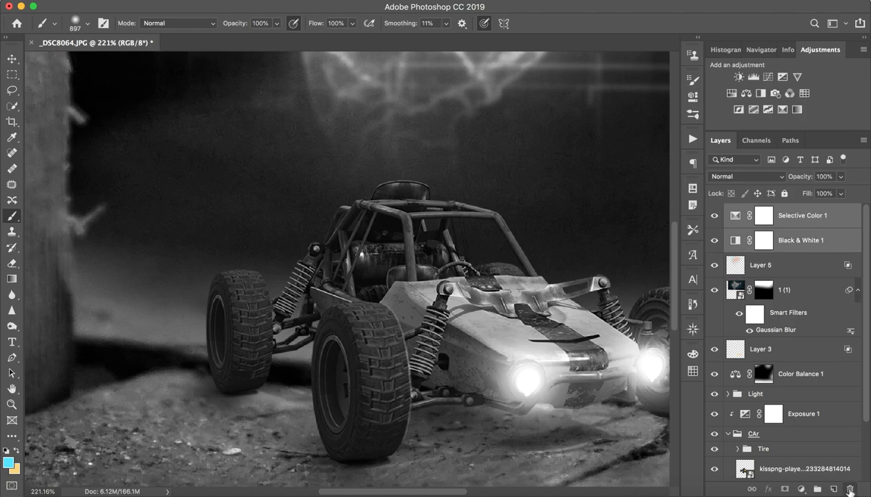
key(BackSpace)
click(833, 489)
Step: Try to paint a broad, soft cyan glow over the dark background behind the buggy
key(z)
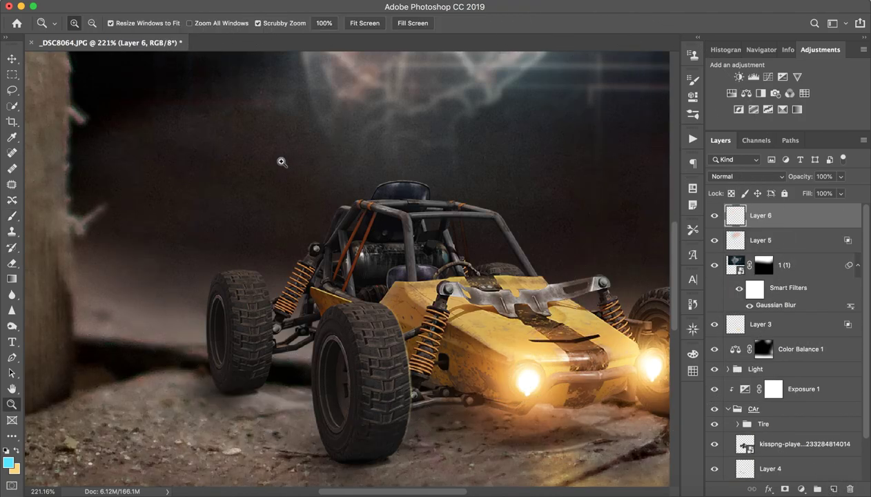
click(12, 217)
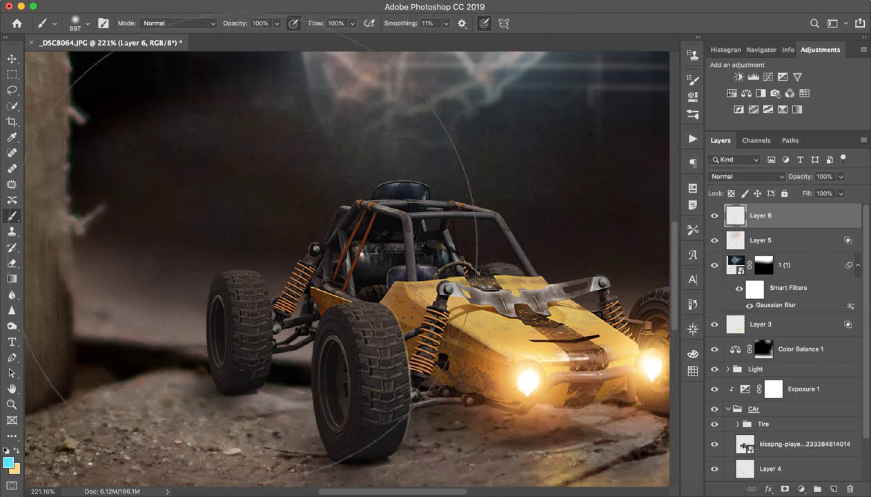
drag(426, 246, 292, 219)
mouse_move(414, 239)
mouse_down()
mouse_move(341, 230)
mouse_move(211, 207)
mouse_up()
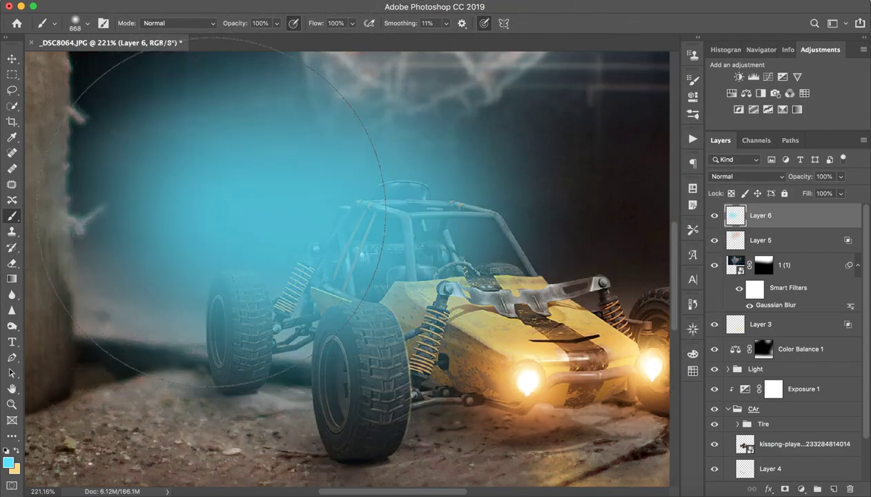
key(super+z)
Step: Set the brush to a hard round tip with a size of 79 px
drag(517, 224, 116, 214)
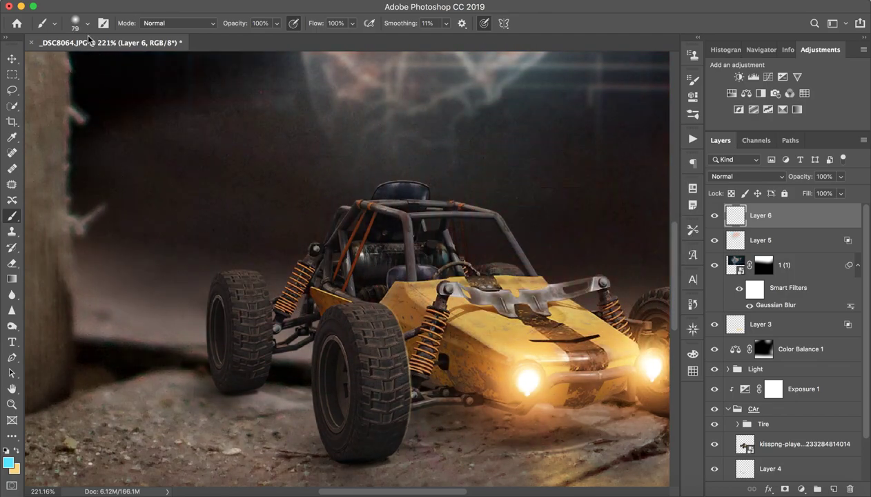
click(87, 25)
click(289, 154)
click(394, 6)
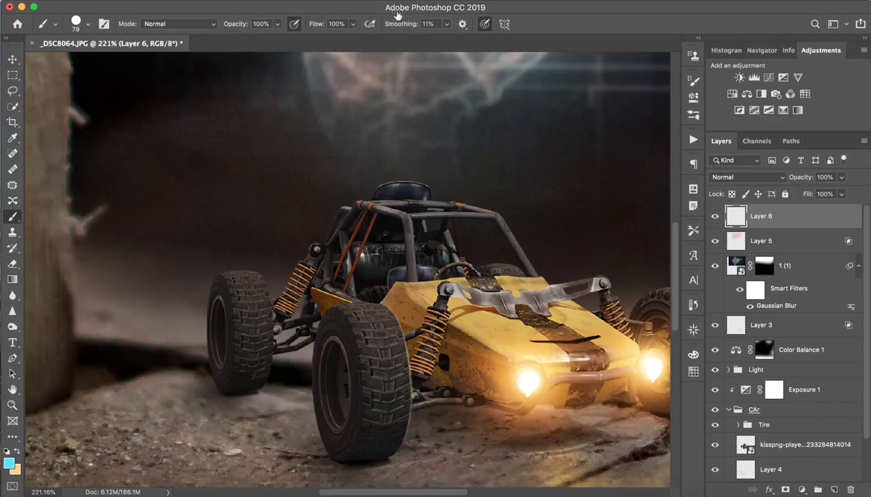
Step: Try to paint a thin cyan rim light along the outer edge of the roll cage's rear bar
key(z)
mouse_move(307, 216)
mouse_down()
mouse_move(428, 229)
mouse_move(308, 216)
mouse_up()
key(b)
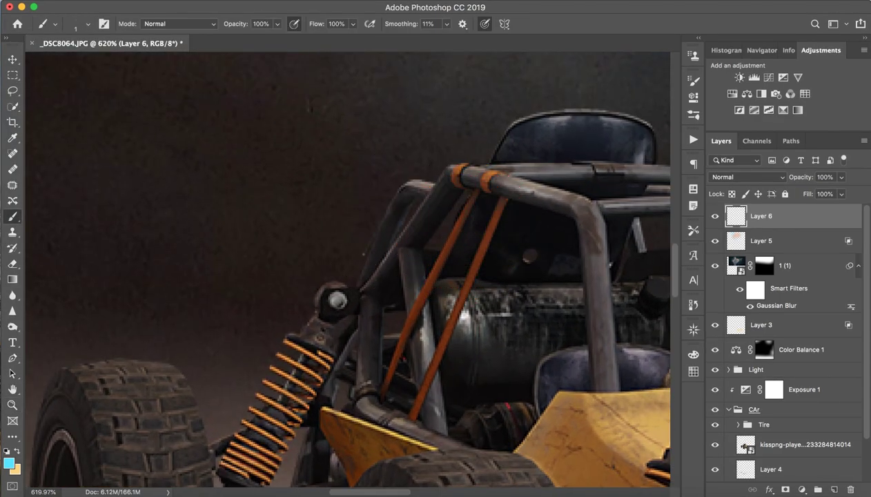
mouse_move(379, 229)
mouse_down()
mouse_move(361, 229)
mouse_move(376, 231)
mouse_up()
drag(399, 188, 362, 265)
key(super+z)
drag(399, 188, 361, 269)
key(super+z)
drag(401, 189, 353, 284)
key(super+z)
Step: Set the foreground color to the paler blue b6e5f5
click(8, 461)
mouse_move(581, 138)
mouse_down()
mouse_move(611, 83)
mouse_move(585, 80)
mouse_move(593, 92)
mouse_up()
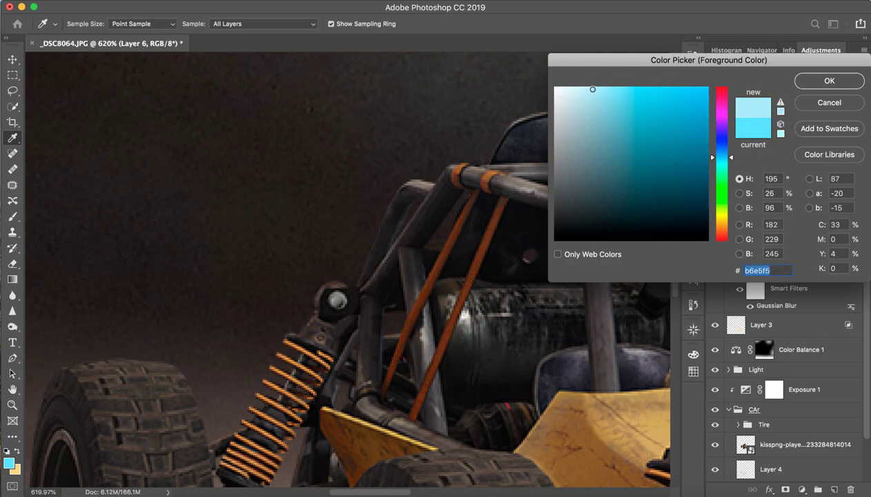
click(829, 81)
Step: Paint a light-blue rim highlight along the cage's rear bar and the rear shock absorber's upper mount with a 5 px brush
drag(393, 193, 366, 238)
key(super+z)
drag(402, 200, 358, 273)
key(super+z)
drag(397, 185, 356, 276)
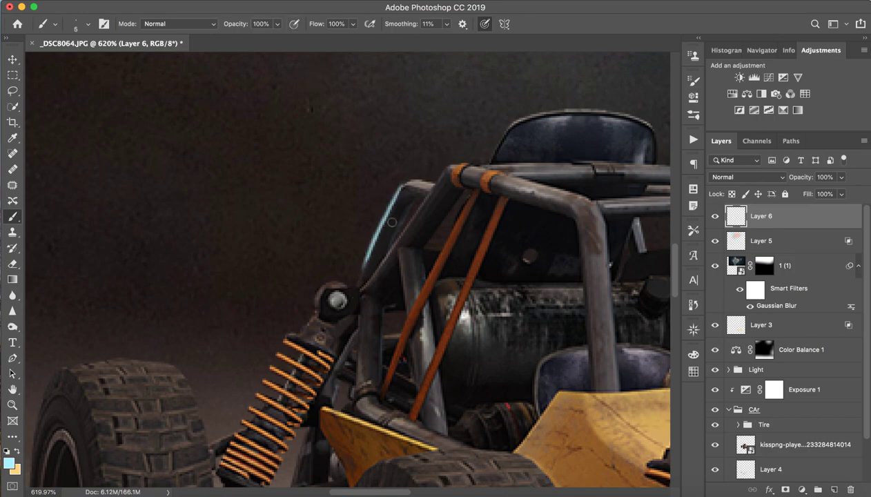
key(super+z)
drag(364, 260, 356, 285)
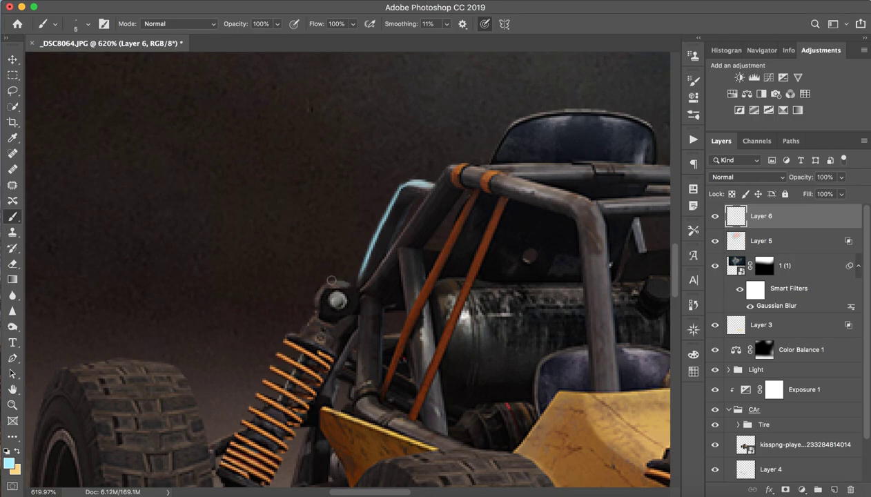
drag(323, 287, 314, 307)
Step: Paint light-blue rim highlights along the inner side and top edge of the near rear tire
scroll(327, 305, left, 3)
scroll(327, 306, down, 1)
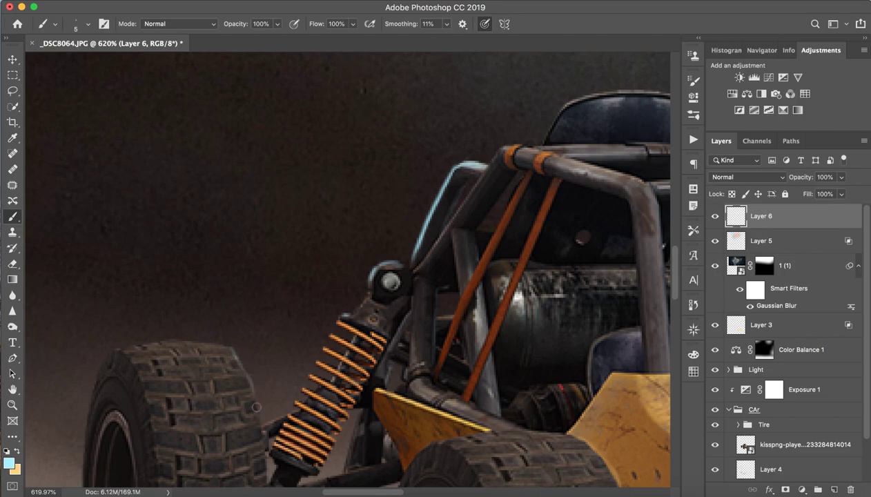
drag(231, 348, 270, 418)
key(super+z)
drag(230, 346, 251, 430)
key(super+z)
drag(230, 350, 260, 433)
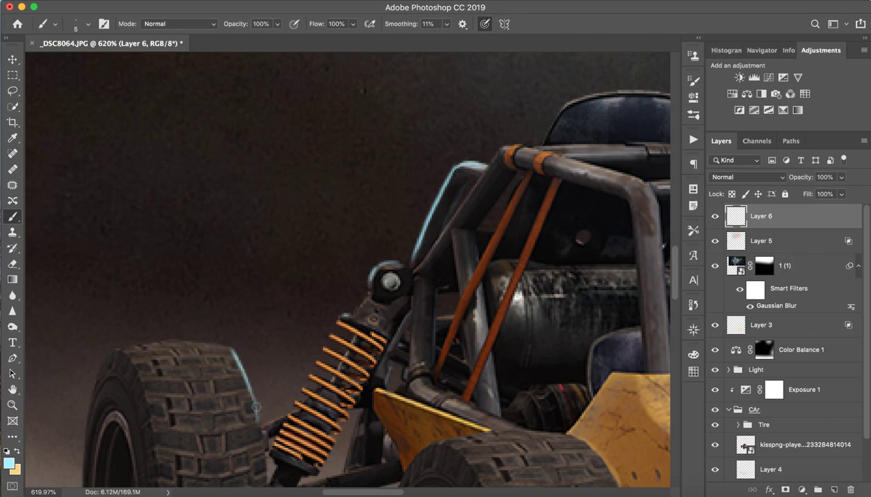
key(z)
drag(355, 373, 365, 394)
drag(311, 376, 386, 379)
key(b)
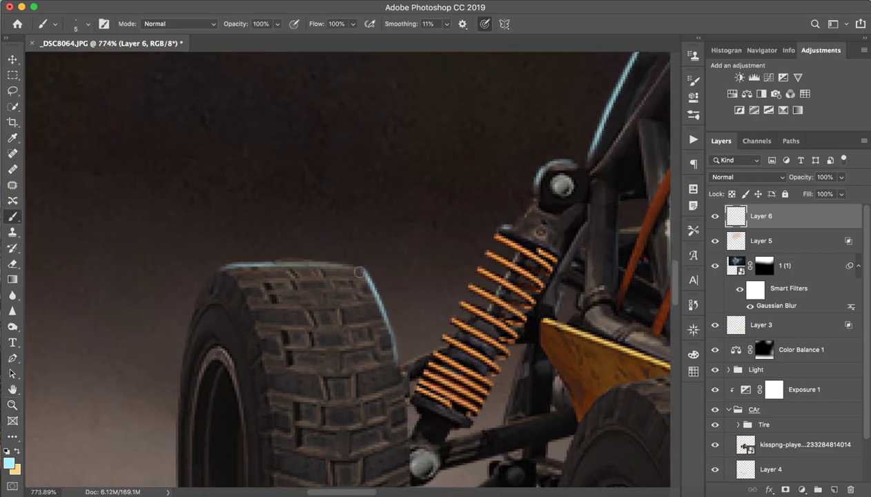
drag(214, 267, 356, 271)
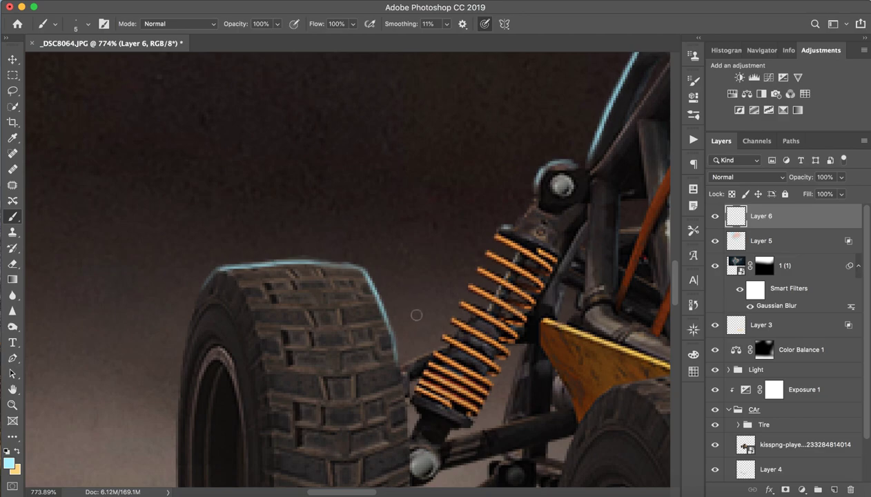
Step: Add light-blue highlights to the suspension arm beside the rear tire and to the rear shock absorber's coil ends and upper edge
scroll(421, 316, right, 5)
drag(297, 354, 330, 338)
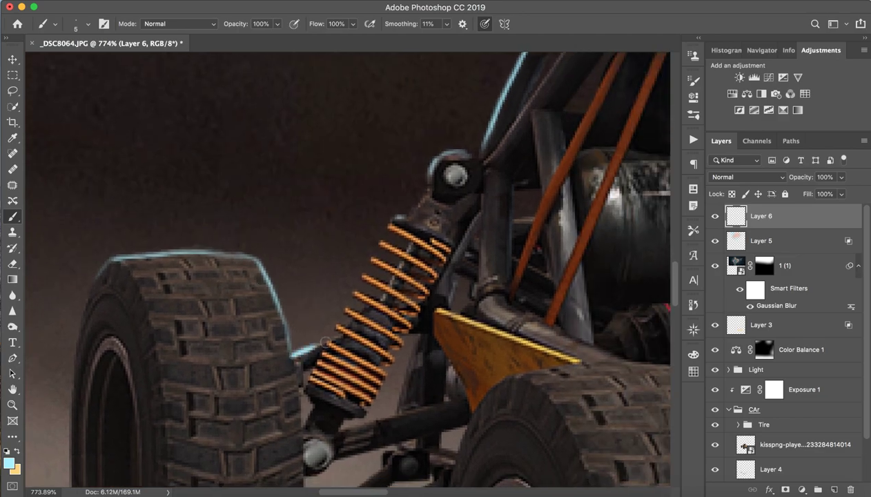
key(ctrl+z)
drag(335, 336, 296, 351)
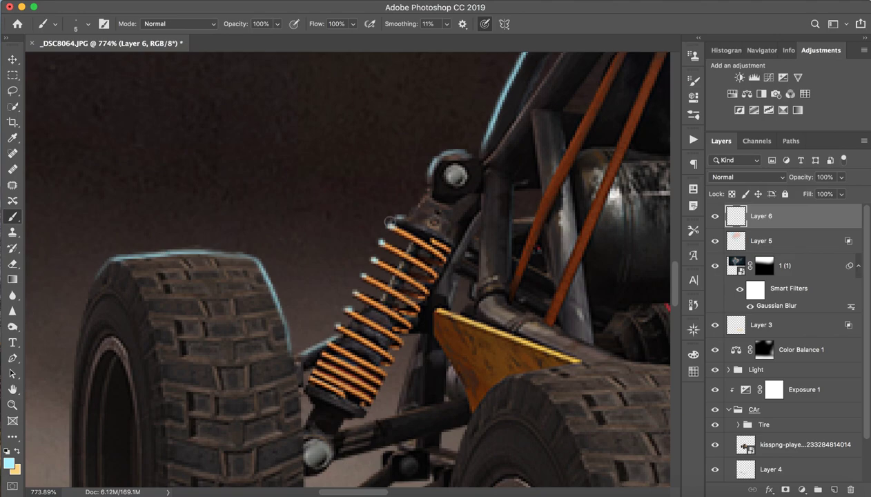
drag(427, 191, 422, 205)
Step: Compare the whole composite with the rim-light layer, Layer 6, hidden and shown
key(z)
drag(515, 242, 456, 253)
key(z)
drag(571, 249, 423, 275)
click(715, 217)
click(716, 217)
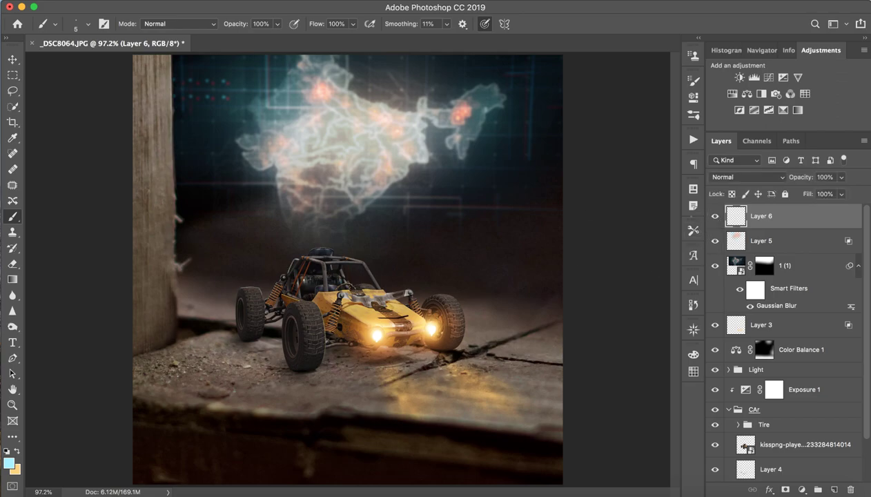
Step: Highlight the roll cage's upper rear corner beside the orange strap in light blue and undo the last stroke
key(z)
mouse_move(288, 247)
mouse_down()
mouse_move(408, 239)
mouse_move(349, 255)
mouse_up()
key(b)
key(super+z)
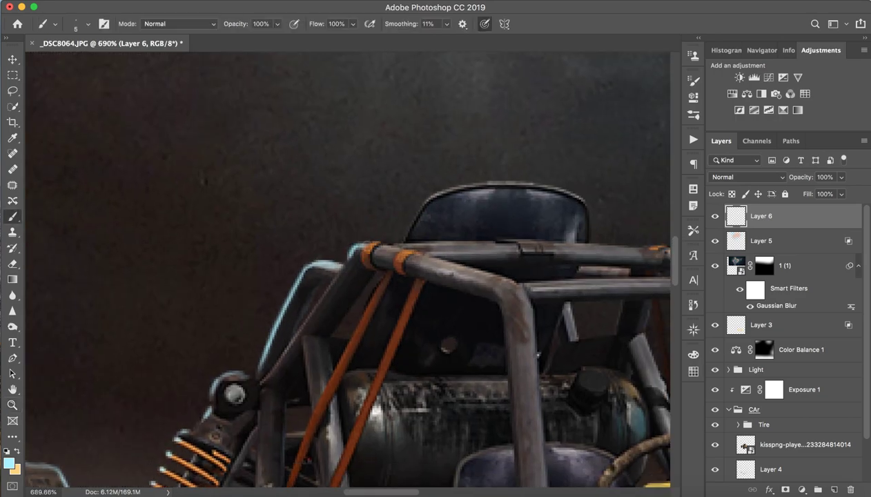
click(597, 1)
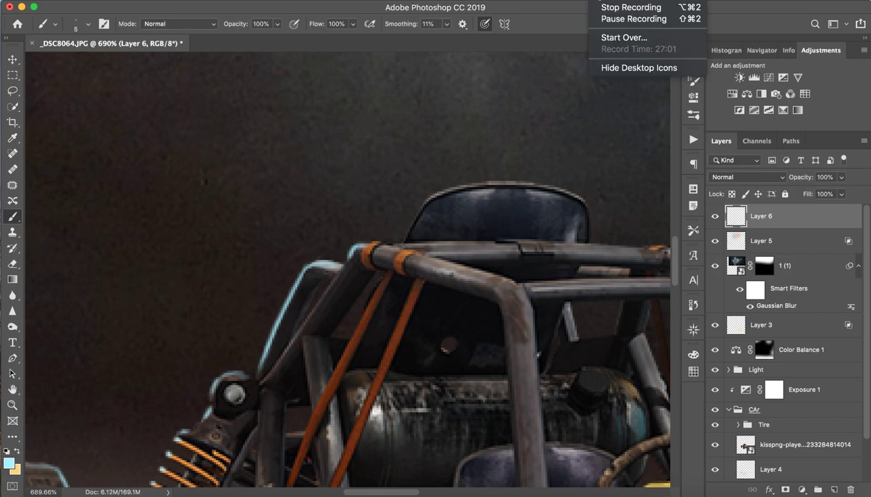
click(712, 1)
click(375, 282)
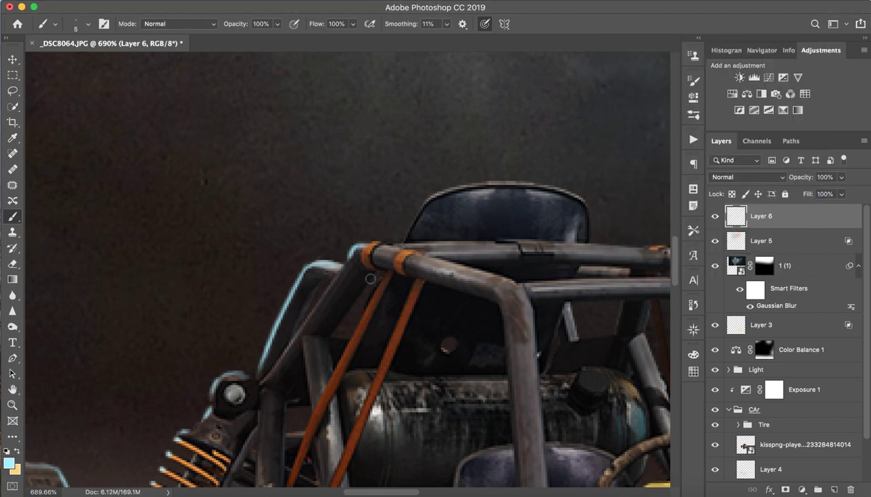
click(589, 2)
click(712, 1)
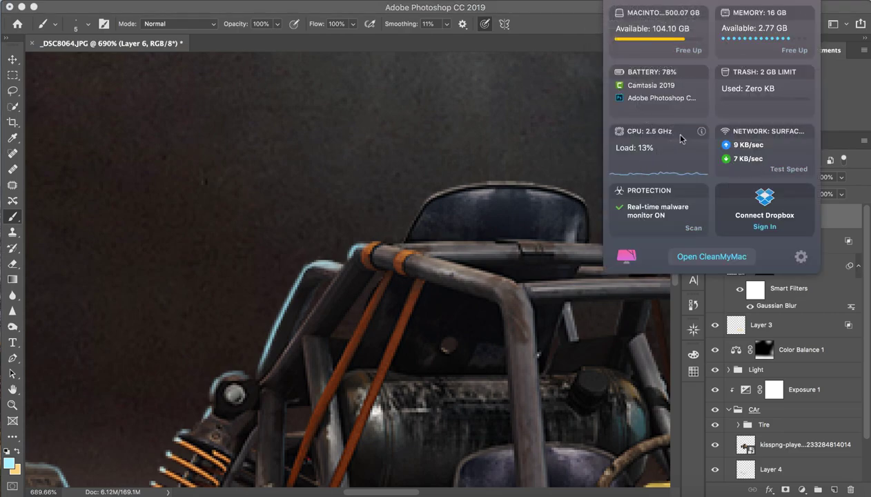
click(375, 216)
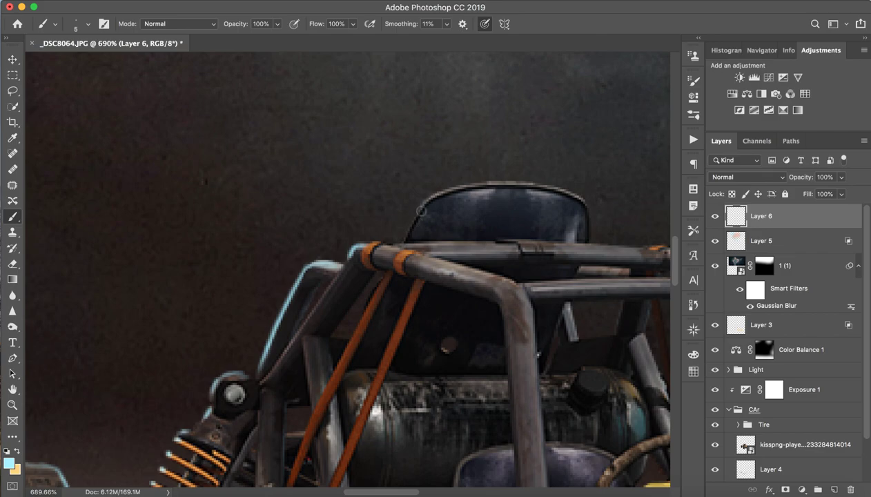
Step: Paint a light-blue rim highlight along the outer side and top edge of the seat's headrest
drag(419, 202, 404, 243)
mouse_move(414, 218)
mouse_down()
mouse_move(437, 191)
mouse_move(423, 194)
mouse_move(472, 179)
mouse_move(532, 183)
mouse_up()
drag(595, 132, 430, 121)
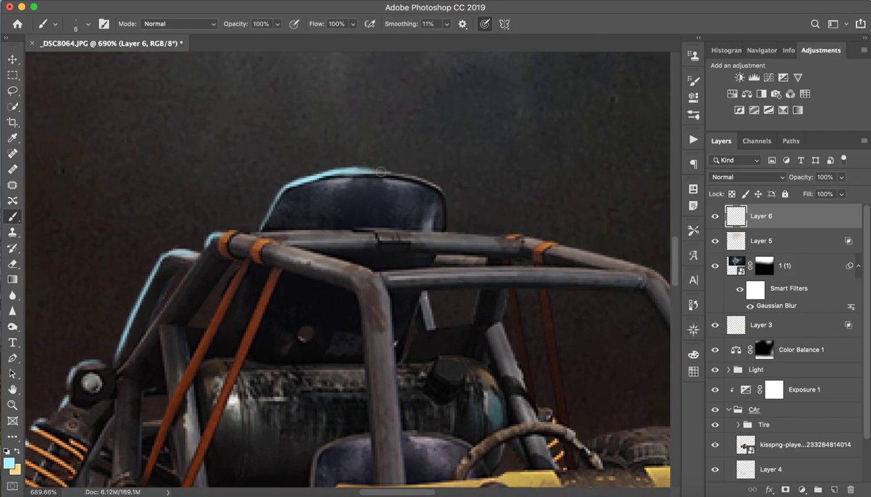
drag(373, 173, 440, 187)
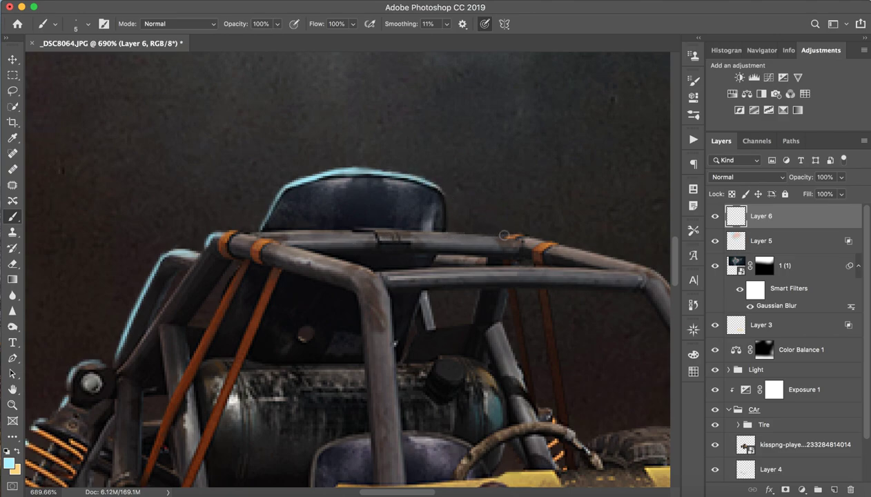
Step: Add light-blue rim highlights to the far roof-bar joint and to the braces and straps inside the roll cage
drag(497, 231, 532, 238)
drag(419, 291, 434, 321)
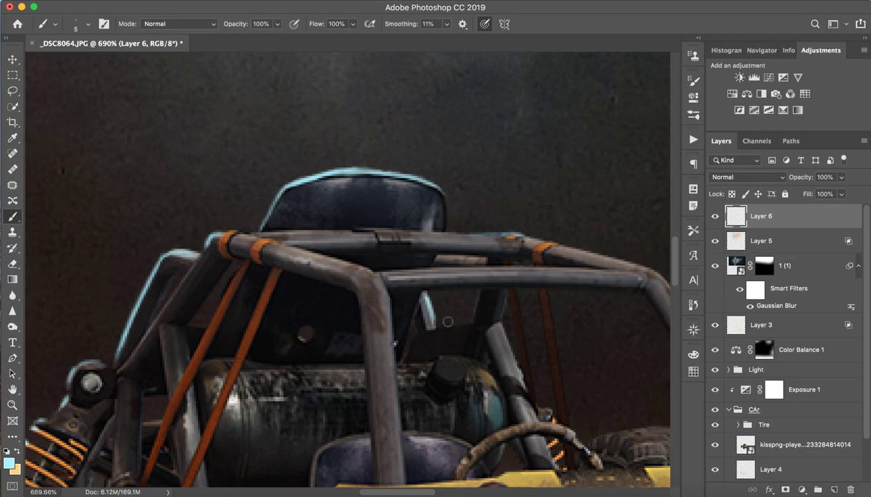
drag(477, 288, 465, 321)
scroll(548, 356, down, 3)
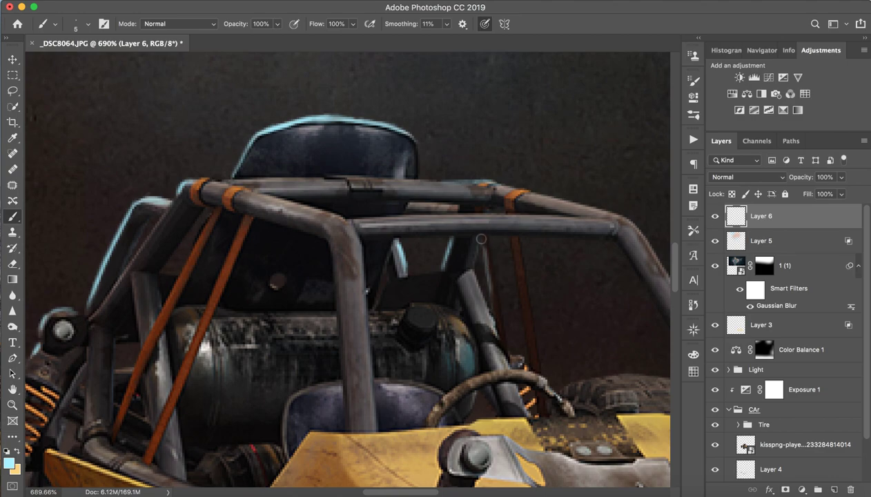
drag(512, 240, 525, 328)
drag(516, 267, 525, 328)
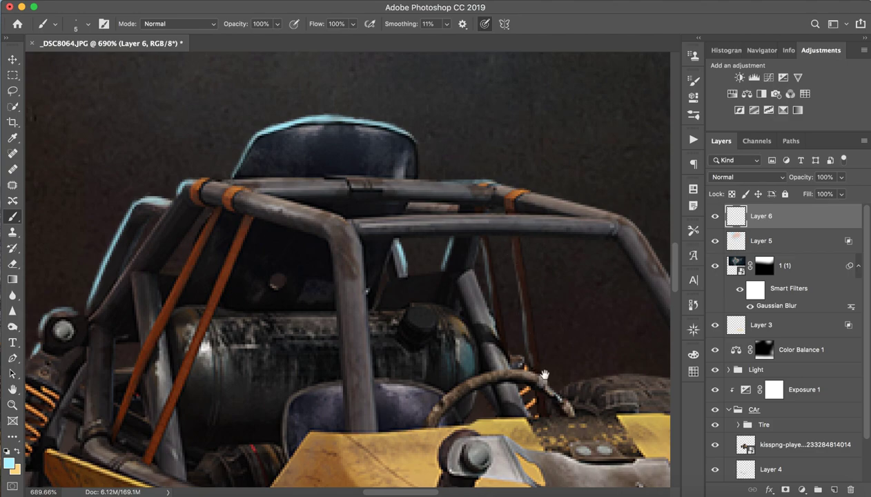
Step: Paint a light-blue rim highlight along the top edge of the far tire behind the steering wheel
drag(535, 372, 506, 310)
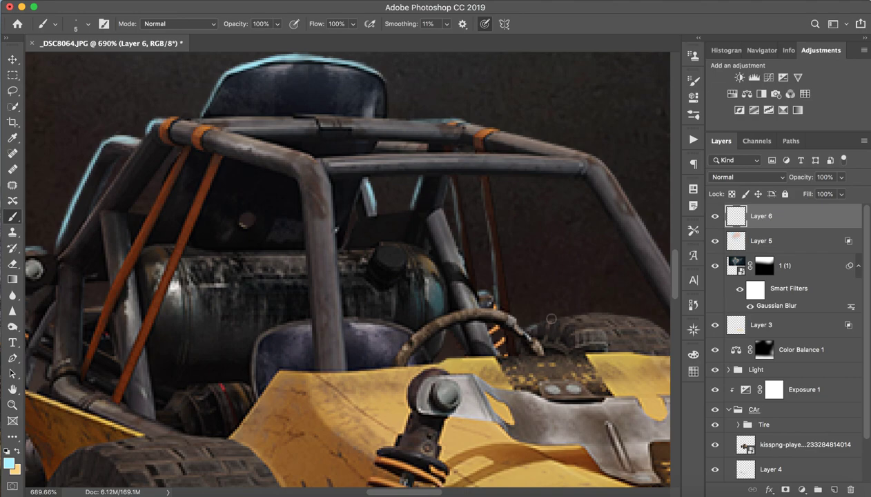
drag(530, 330, 585, 313)
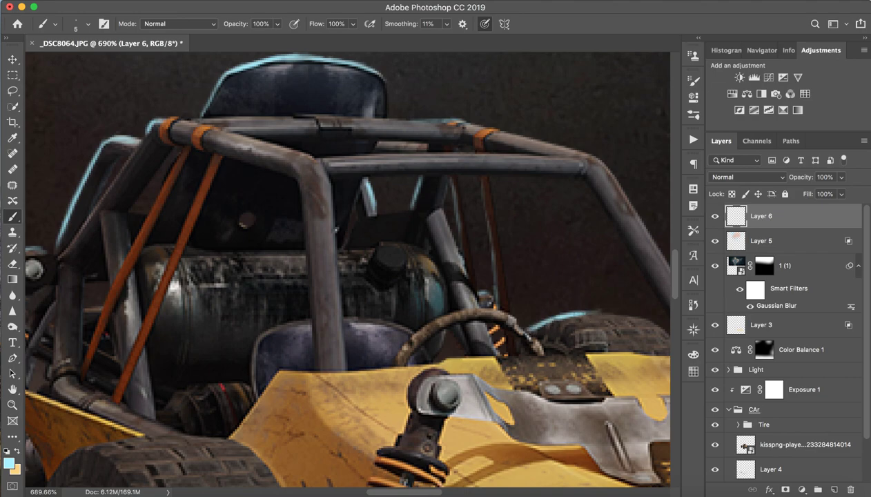
drag(600, 307, 634, 317)
Step: Rotate the canvas view and paint a light-blue rim highlight along the far roof bar up to the cage's front corner
key(z)
drag(620, 312, 532, 310)
key(z)
drag(633, 306, 745, 308)
key(b)
drag(599, 333, 502, 272)
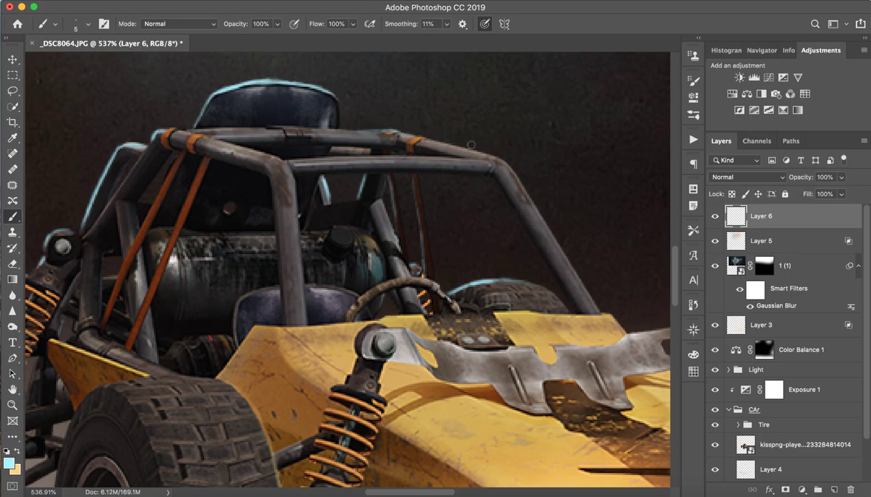
key(r)
mouse_move(472, 136)
mouse_down()
mouse_move(424, 100)
mouse_move(345, 105)
mouse_move(400, 193)
mouse_move(399, 165)
mouse_up()
key(b)
drag(316, 218, 414, 177)
key(ctrl+z)
drag(352, 202, 404, 175)
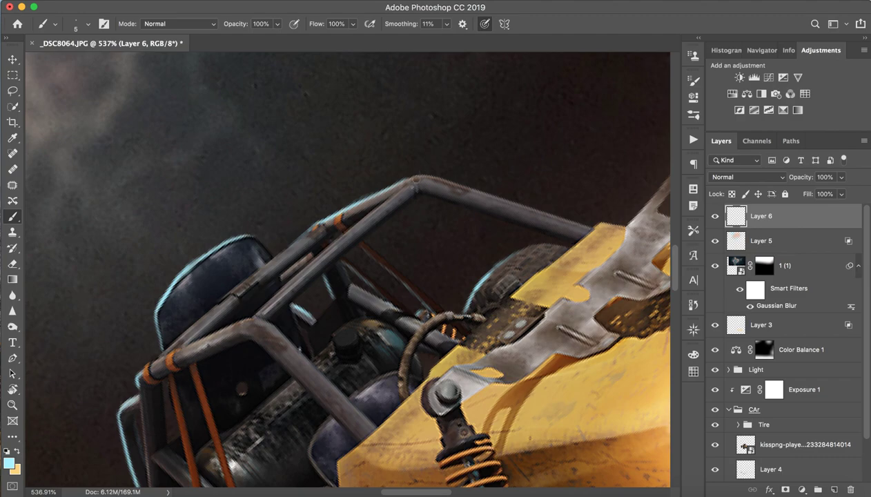
Step: Add light-blue rim highlights to the far end of the metal front bracket and the shock absorber attached to it
drag(548, 148, 344, 163)
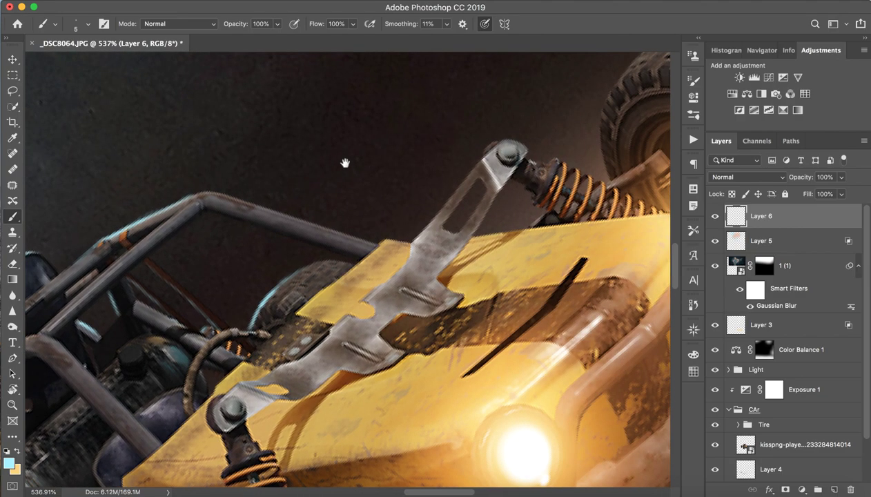
drag(410, 231, 437, 195)
key(ctrl+z)
mouse_move(412, 235)
mouse_down()
mouse_move(413, 238)
mouse_move(441, 211)
mouse_move(412, 240)
mouse_move(449, 187)
mouse_up()
key(ctrl+z)
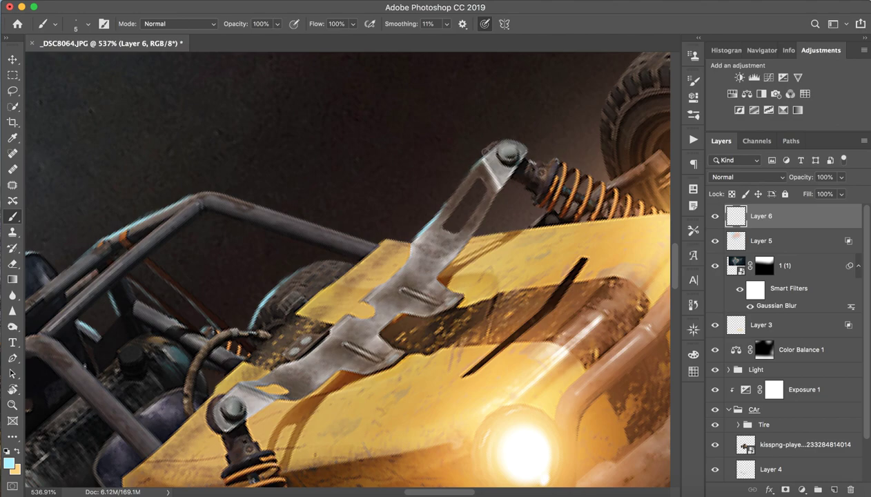
drag(545, 138, 457, 195)
drag(529, 242, 553, 226)
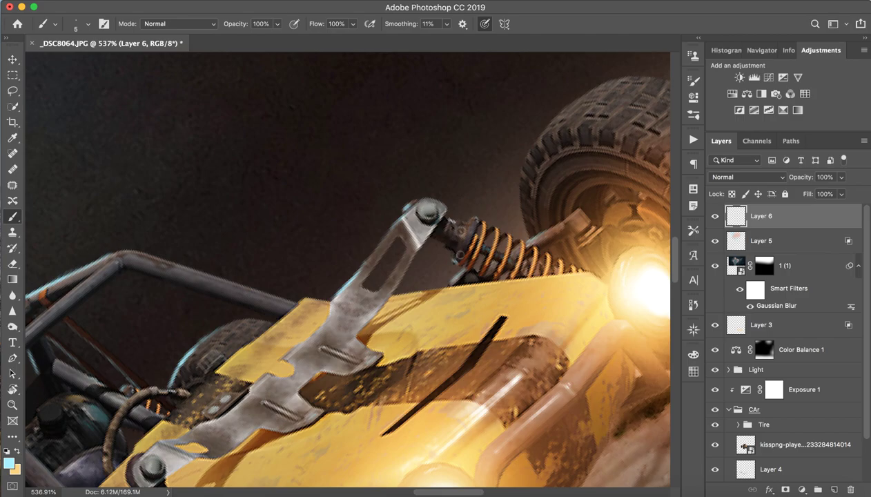
Step: Reset the canvas rotation and view the whole composite
key(z)
drag(527, 216, 520, 226)
drag(529, 257, 511, 262)
key(r)
click(188, 24)
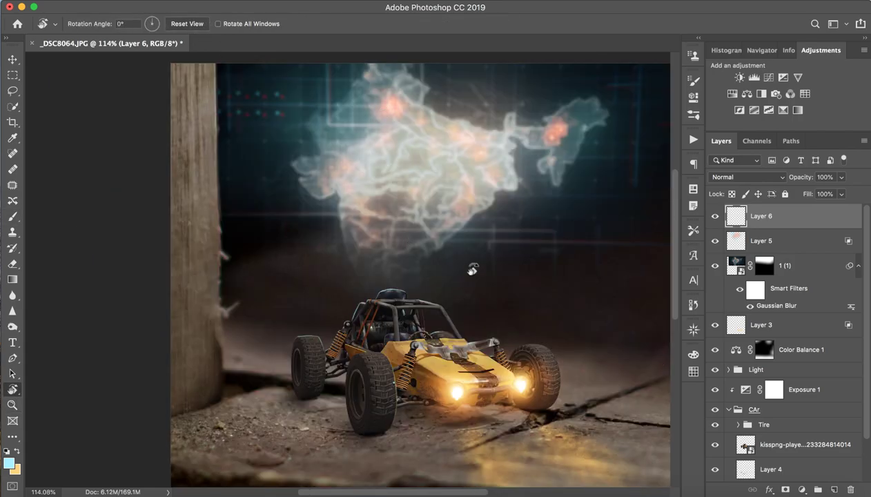
Step: Duplicate the rim-highlight layer, Layer 6, twice
key(z)
drag(488, 348, 494, 353)
key(r)
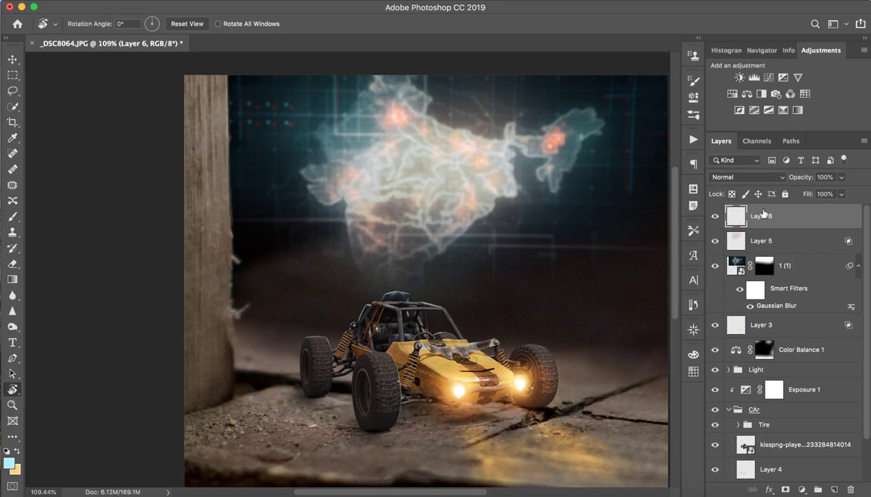
key(super+j)
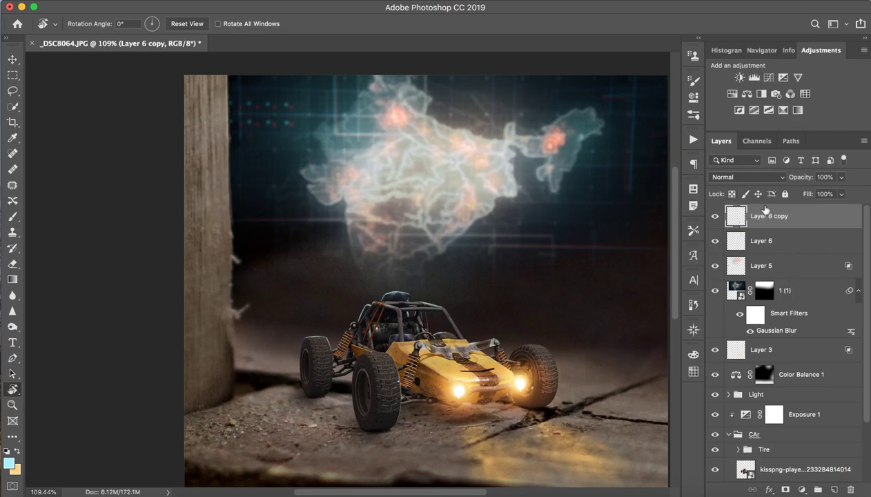
key(super+j)
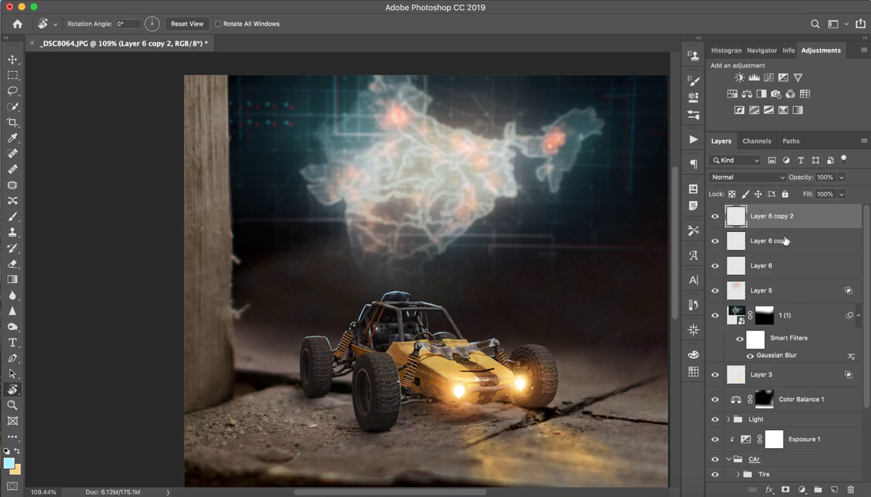
Step: Apply a Gaussian Blur with a 30-pixel radius to Layer 6 copy 2
click(304, 2)
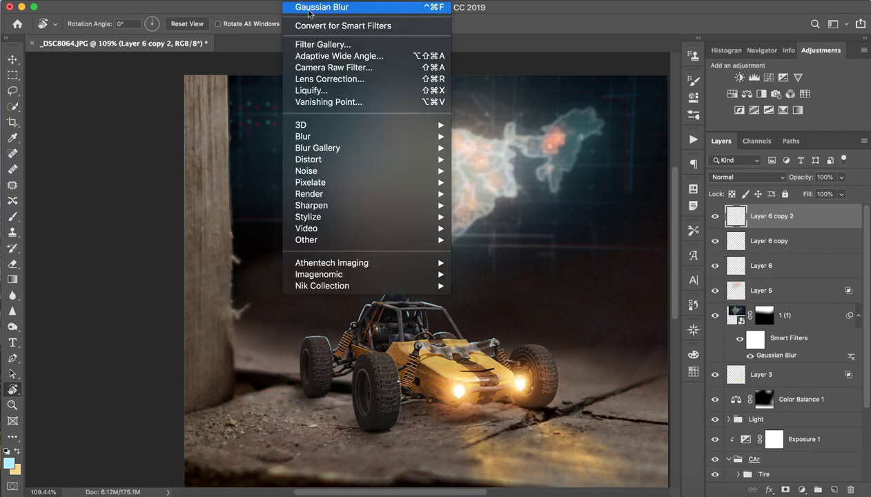
mouse_move(368, 136)
click(540, 183)
text(30)
key(Return)
key(r)
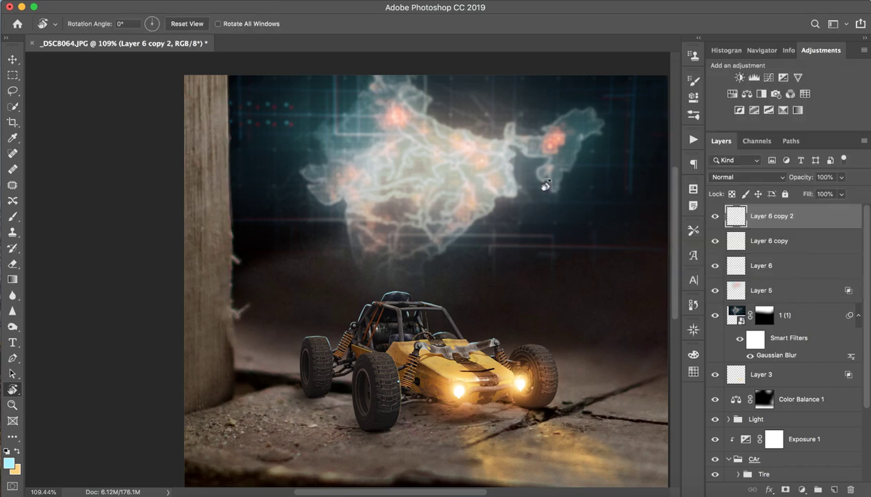
Step: Apply a Gaussian Blur with a 10-pixel radius to Layer 6 copy
click(762, 241)
click(303, 2)
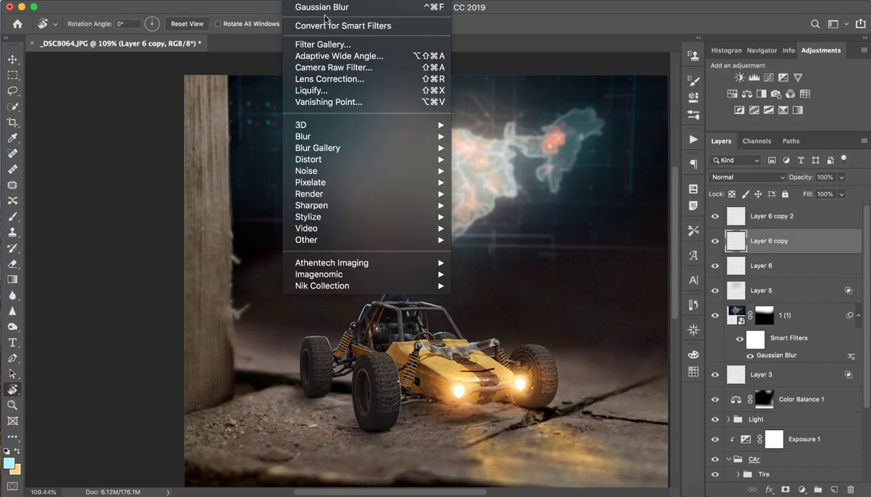
mouse_move(413, 136)
click(511, 186)
text(10)
key(Return)
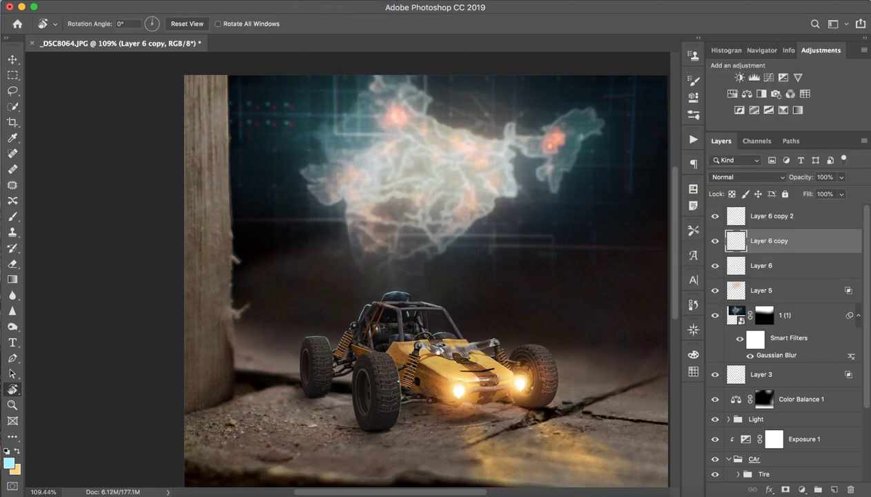
Step: Set Layer 6's Blend If for the underlying layer to a split shadow range of 0 / 40
key(z)
drag(365, 307, 422, 307)
key(r)
click(715, 266)
click(715, 267)
click(715, 267)
click(716, 266)
double_click(803, 273)
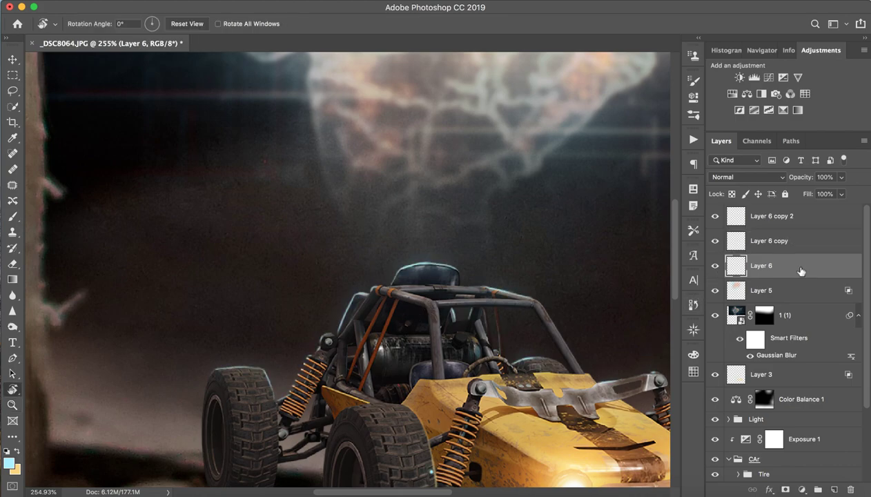
drag(359, 80, 608, 23)
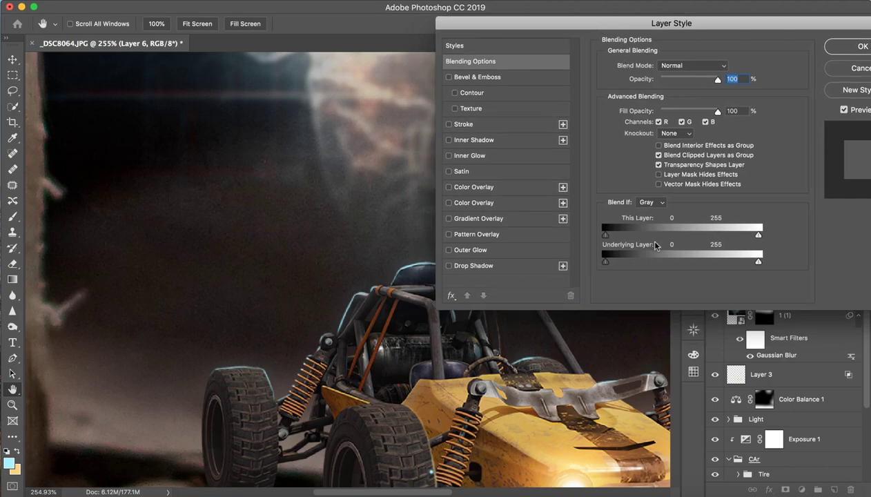
drag(605, 262, 628, 261)
click(861, 46)
drag(435, 297, 384, 312)
key(r)
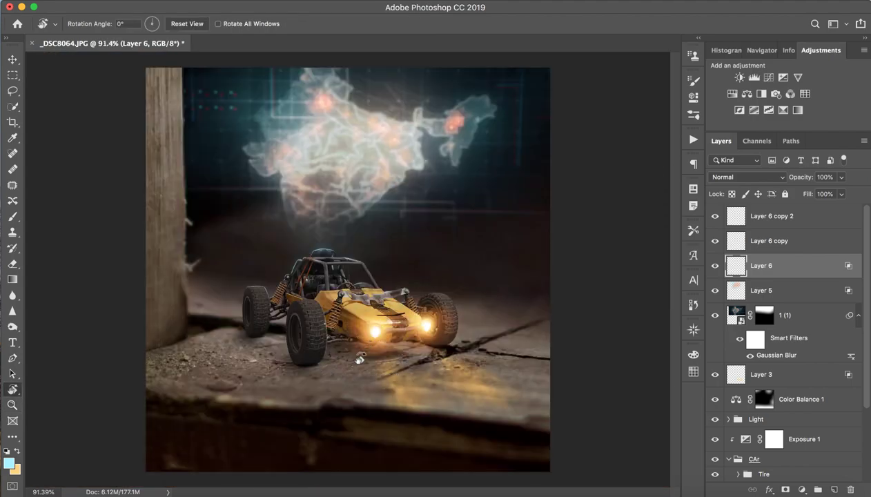
Step: Compare the buggy with Layer 6 and Layer 5 hidden and shown, and inspect the rim highlights up close
click(716, 266)
click(713, 269)
click(714, 268)
click(715, 267)
key(z)
drag(285, 302, 323, 299)
key(r)
scroll(323, 299, up, 5)
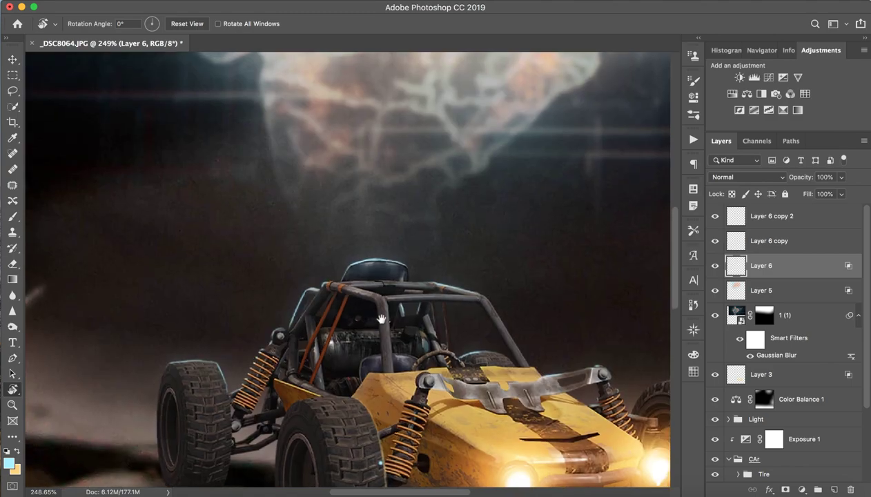
click(714, 290)
click(715, 291)
click(716, 292)
click(715, 290)
click(715, 266)
click(714, 267)
click(715, 267)
click(715, 266)
click(715, 266)
click(715, 267)
click(715, 266)
click(715, 266)
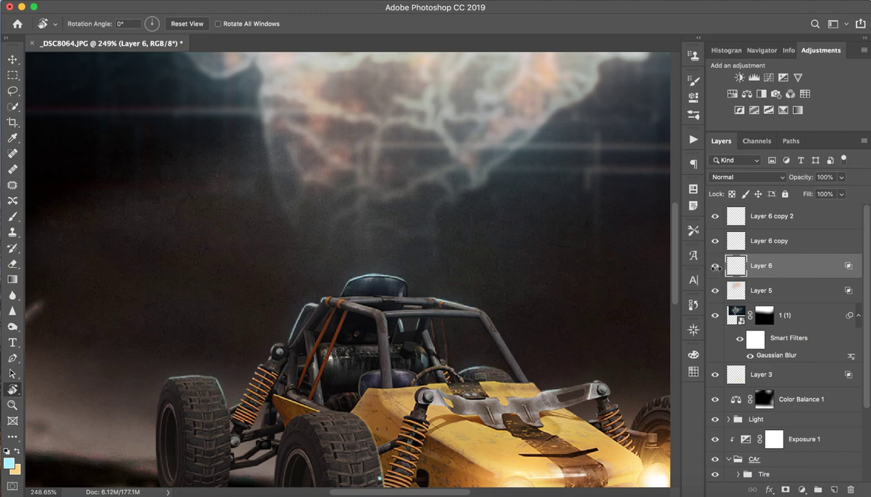
key(super+space)
drag(435, 418, 483, 417)
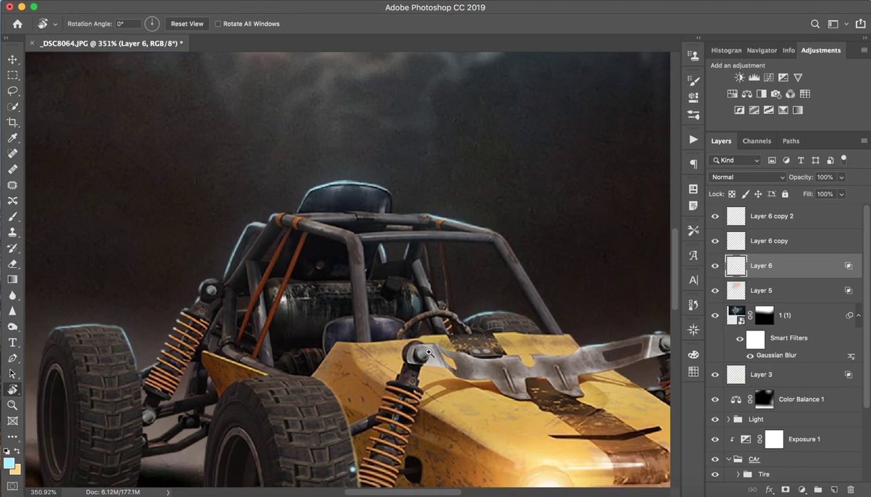
ctrl+click(419, 349)
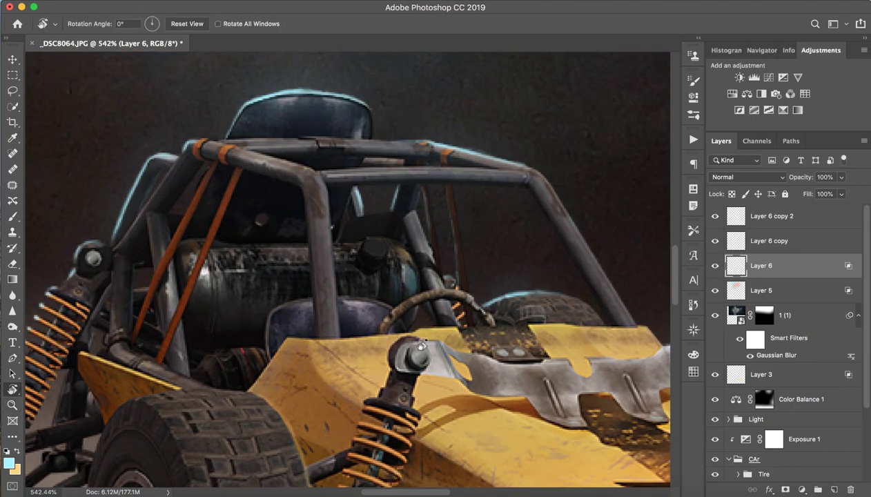
Step: Paint a light-blue rim highlight with the 5-pixel brush down the wooden post's edge facing the map, as far as its base
key(b)
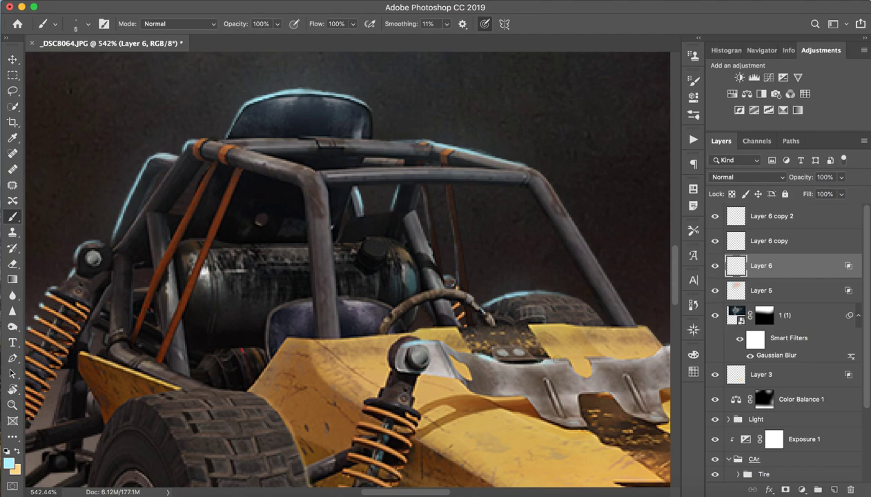
drag(561, 357, 402, 345)
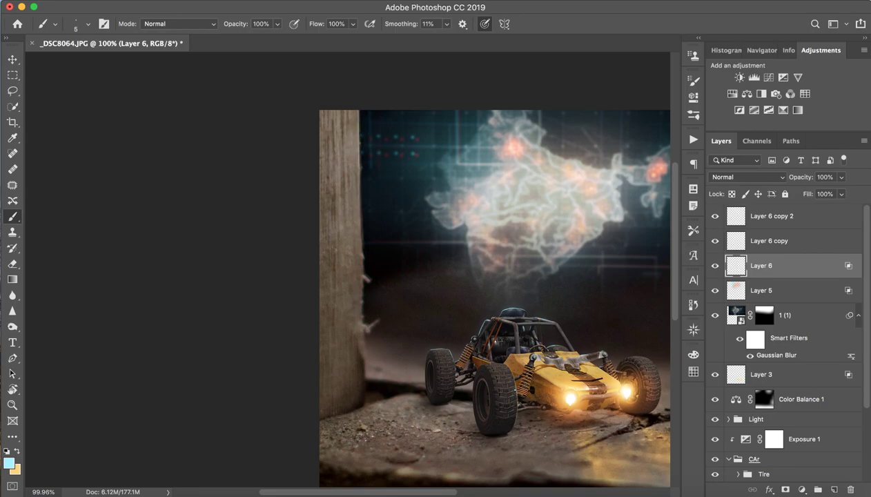
key(z)
mouse_move(349, 163)
mouse_down()
mouse_move(383, 160)
mouse_move(359, 160)
mouse_move(365, 213)
mouse_up()
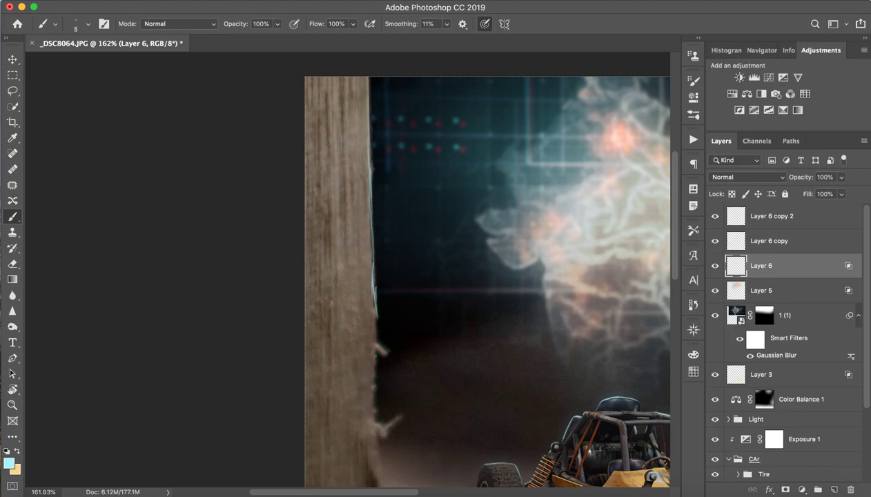
drag(361, 354, 359, 326)
key(super+z)
drag(370, 286, 372, 342)
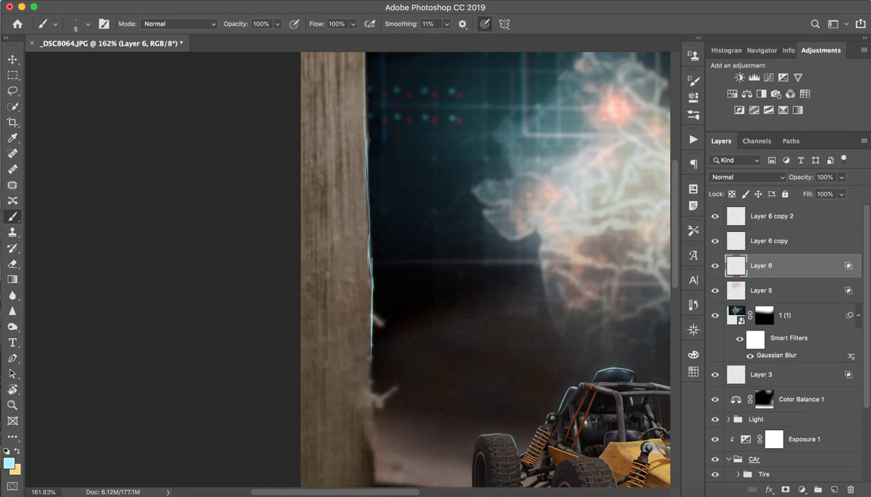
drag(369, 457, 366, 356)
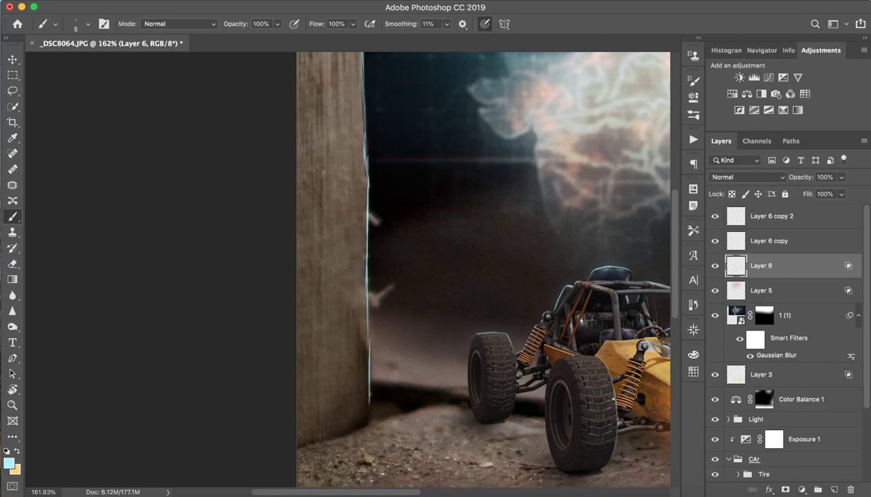
mouse_move(377, 199)
mouse_down()
mouse_move(363, 283)
mouse_move(334, 263)
mouse_up()
key(z)
key(b)
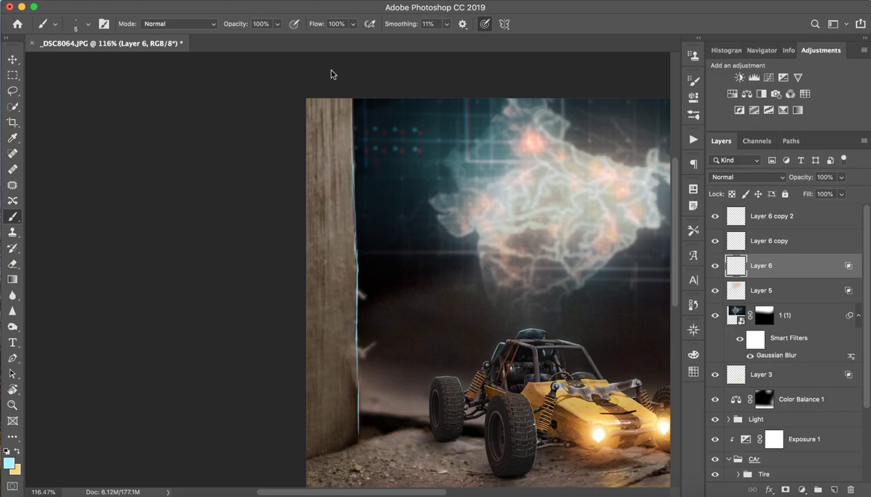
Step: Try a 3-pixel Gaussian Blur on Layer 6 and check the layer's blending options
click(306, 2)
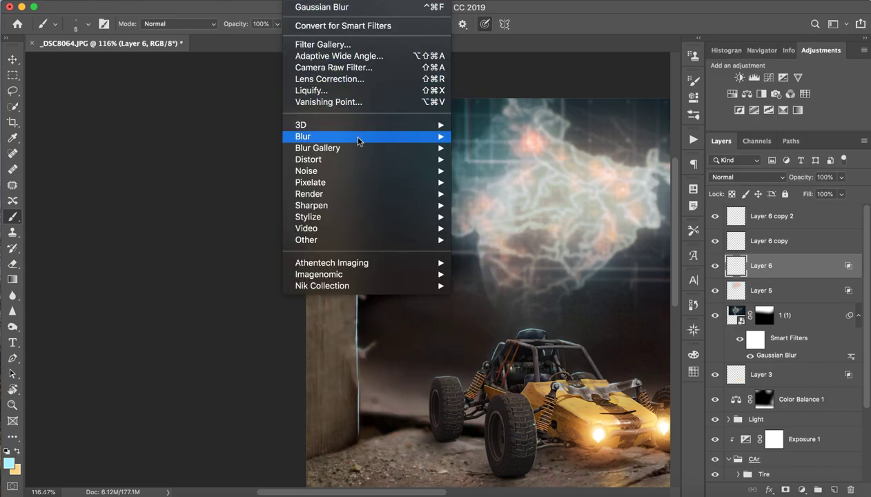
mouse_move(354, 135)
click(483, 182)
text(3)
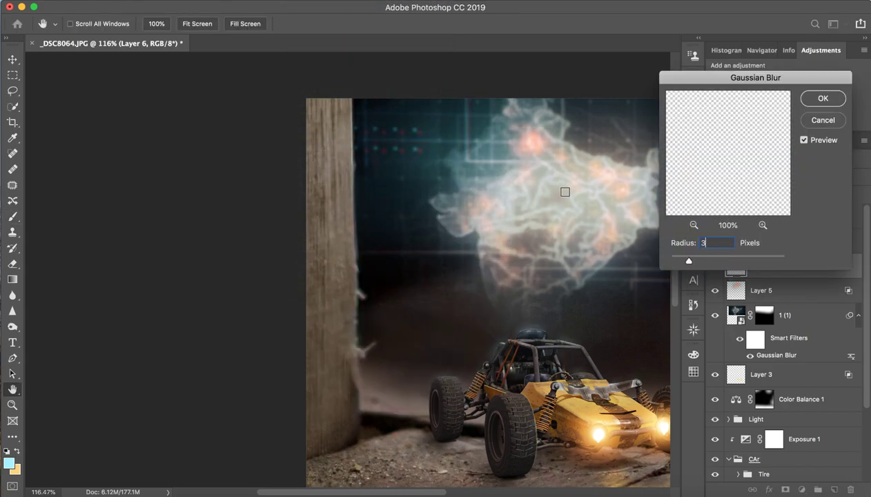
key(Return)
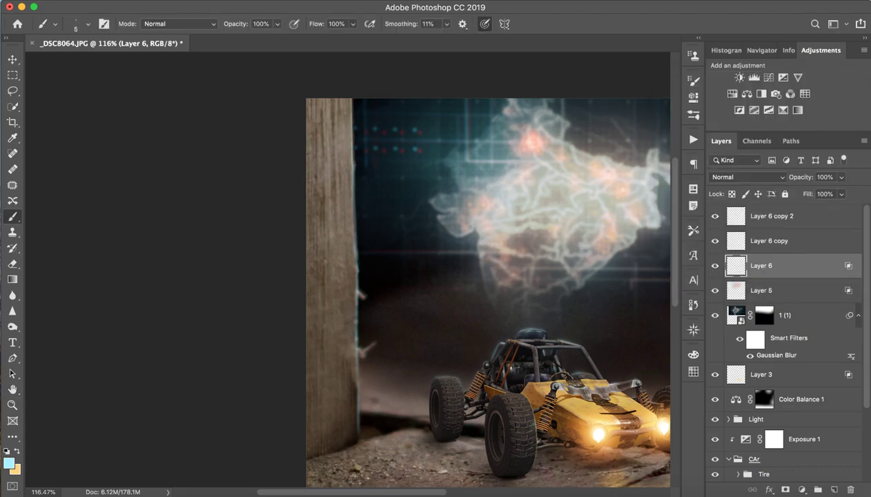
double_click(803, 269)
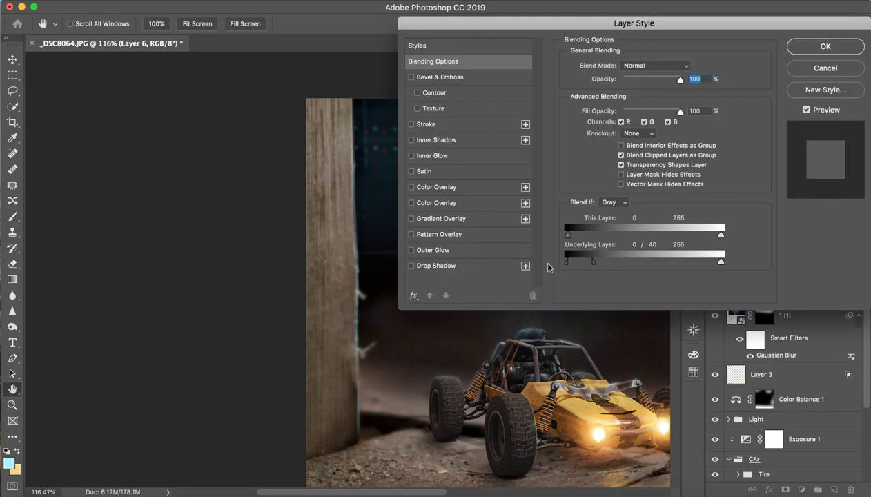
click(813, 68)
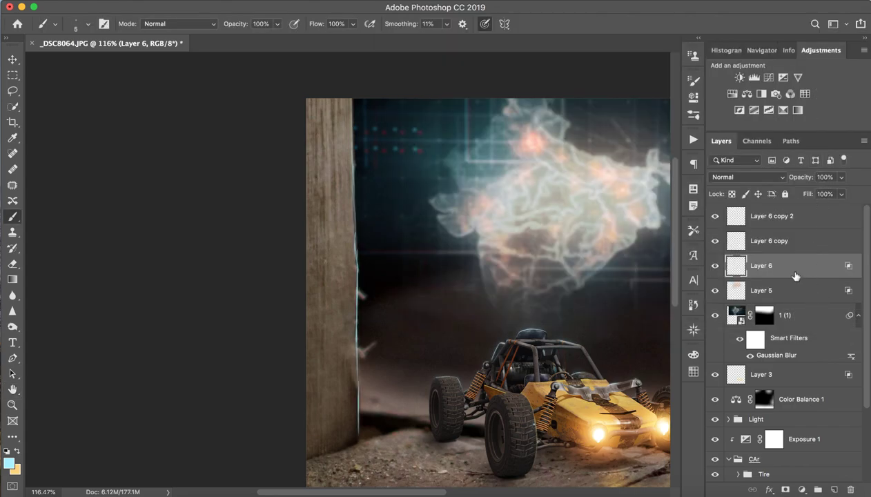
Step: Compare the composite with the individual glow, map and rim-highlight layers hidden and shown
click(795, 220)
click(714, 292)
click(713, 292)
click(714, 313)
click(713, 313)
click(715, 216)
click(716, 216)
click(715, 217)
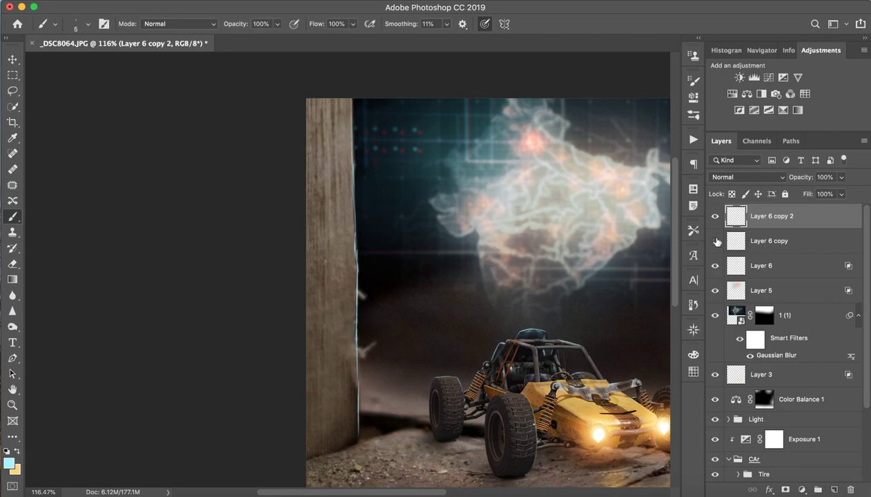
click(716, 265)
click(716, 266)
click(716, 265)
click(715, 265)
Step: Cut the wooden post's rim highlight from Layer 6 onto its own layer and place it above all other layers
click(761, 268)
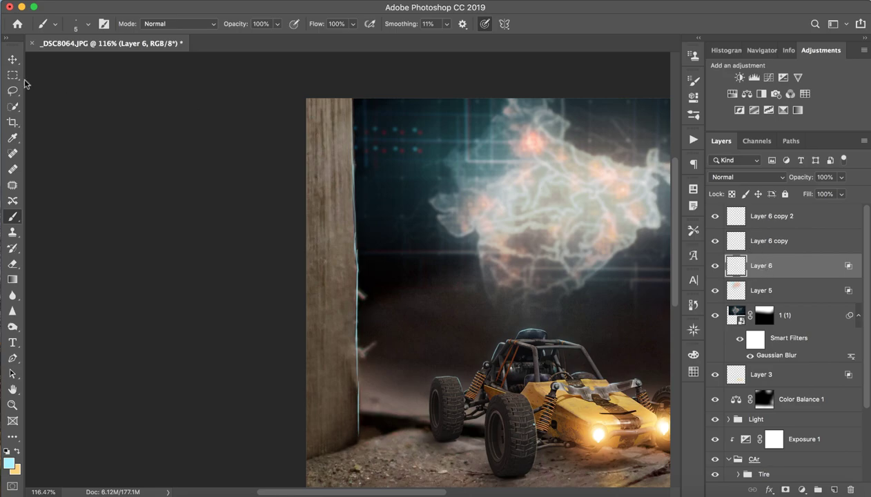
key(m)
drag(339, 98, 374, 445)
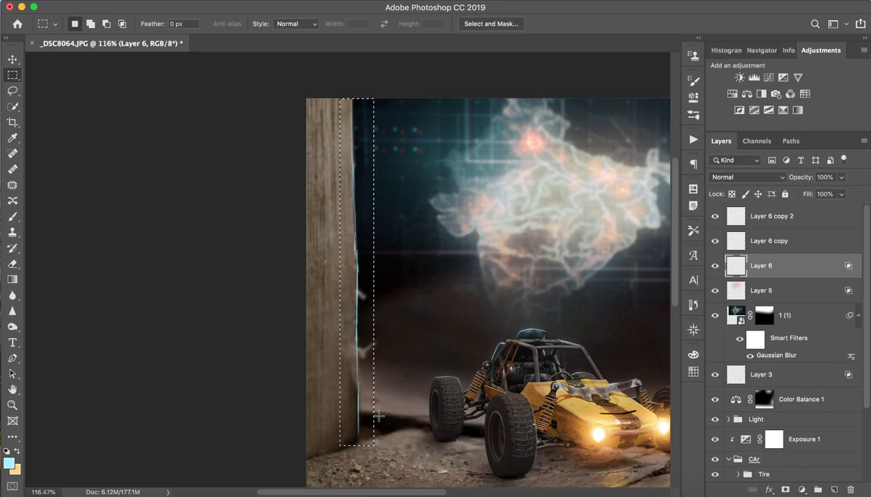
right_click(351, 240)
click(387, 334)
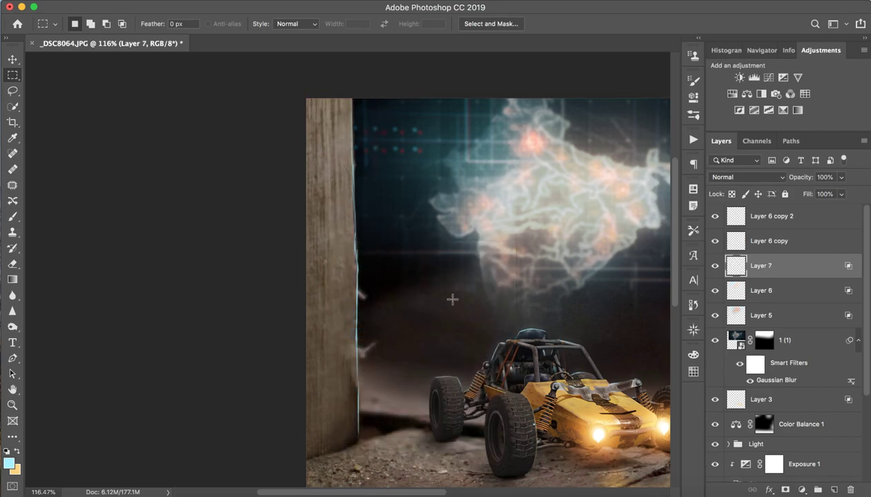
drag(761, 263, 758, 210)
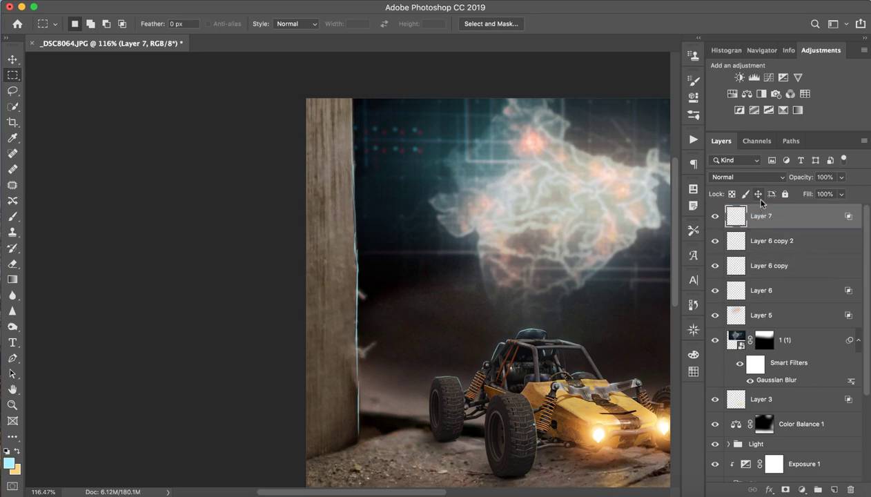
Step: Soften the post's separate rim-highlight layer with a Gaussian Blur of 3-pixel radius
click(296, 1)
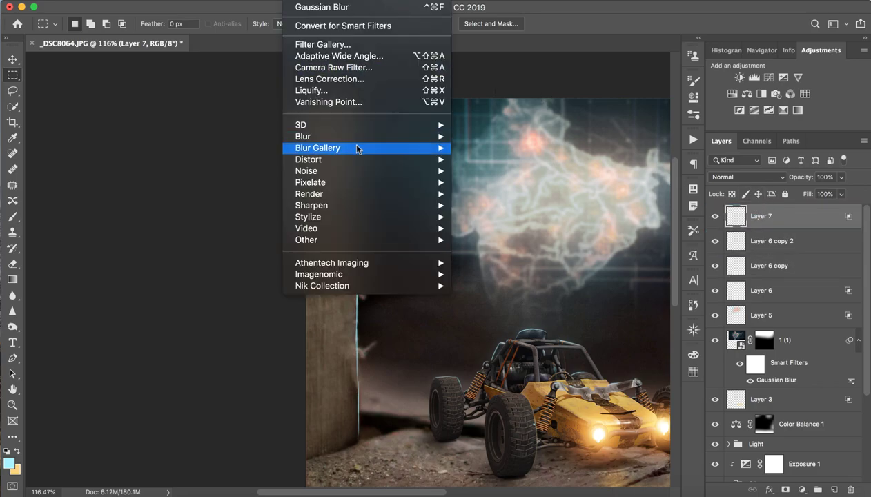
mouse_move(367, 138)
click(507, 188)
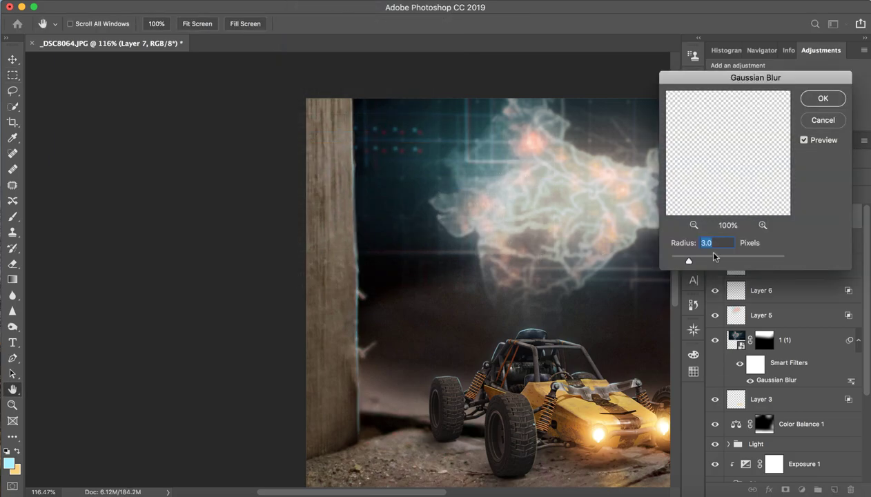
click(825, 101)
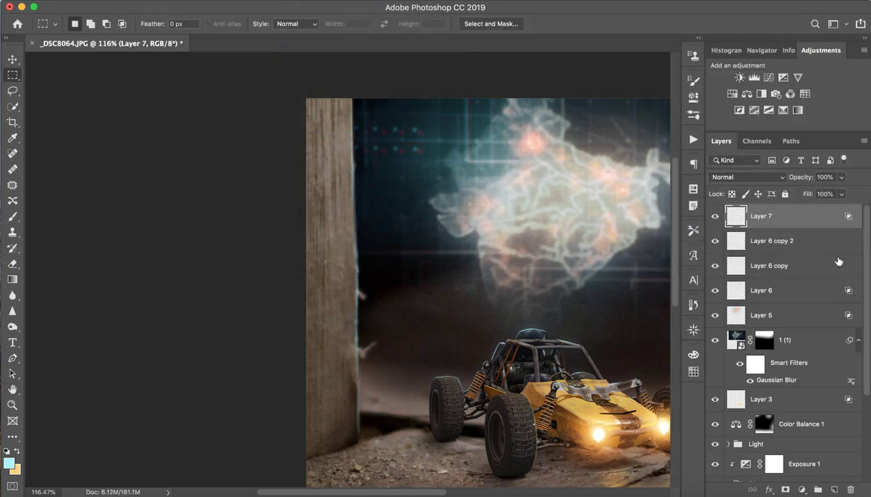
Step: Set Layer 7's Blend If for the underlying layer to a split shadow range of 0 / 52 and view the whole composite
double_click(824, 226)
mouse_move(592, 261)
mouse_down()
mouse_move(610, 263)
mouse_move(581, 261)
mouse_move(596, 265)
mouse_up()
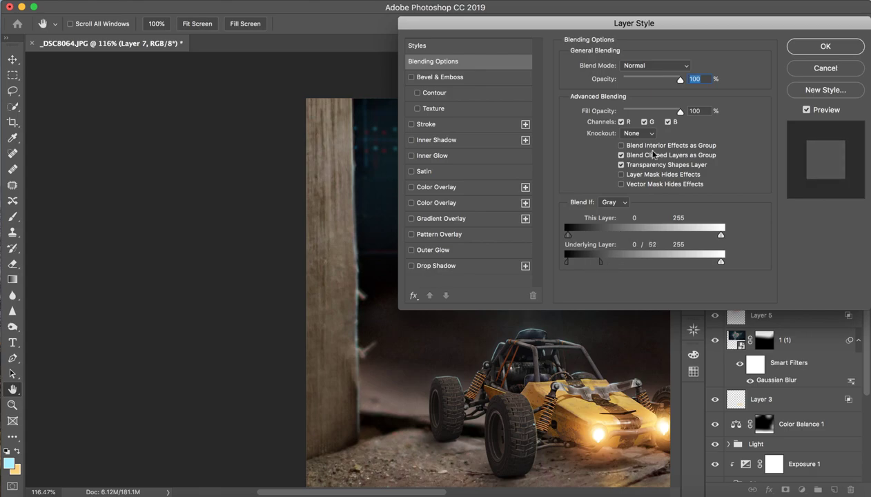
click(793, 43)
key(z)
drag(457, 347, 418, 352)
key(m)
key(z)
drag(289, 316, 255, 320)
key(m)
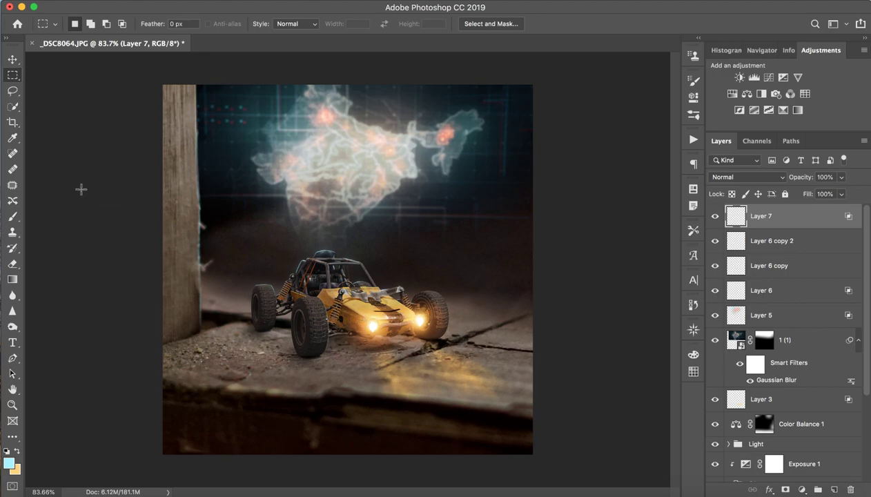
Step: Rotate the canvas view to -98° and start an Avenir Next Bold text layer with the creator's name over the wooden post
click(13, 216)
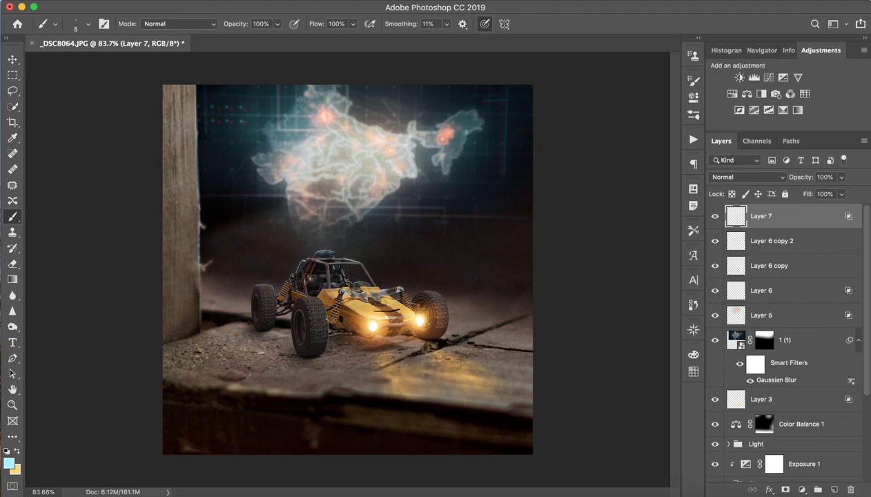
key(r)
drag(188, 105, 217, 447)
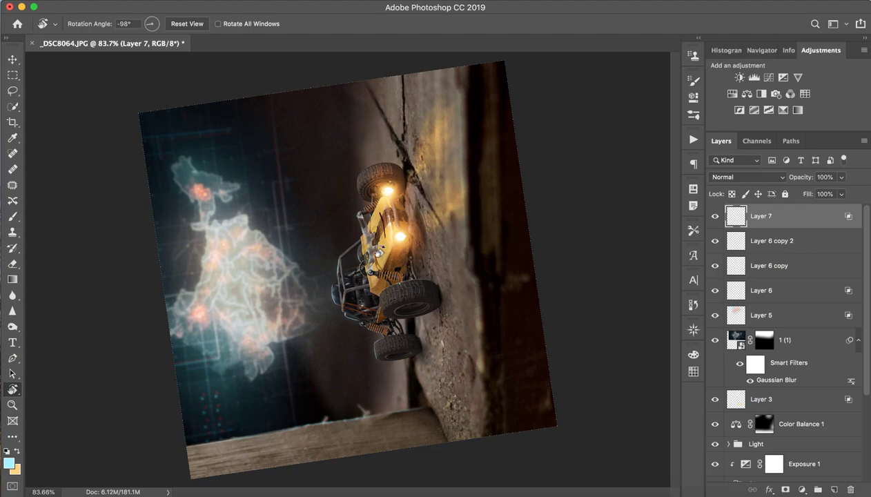
key(z)
drag(304, 464, 377, 348)
key(space)
drag(292, 357, 319, 354)
alt+click(320, 354)
key(r)
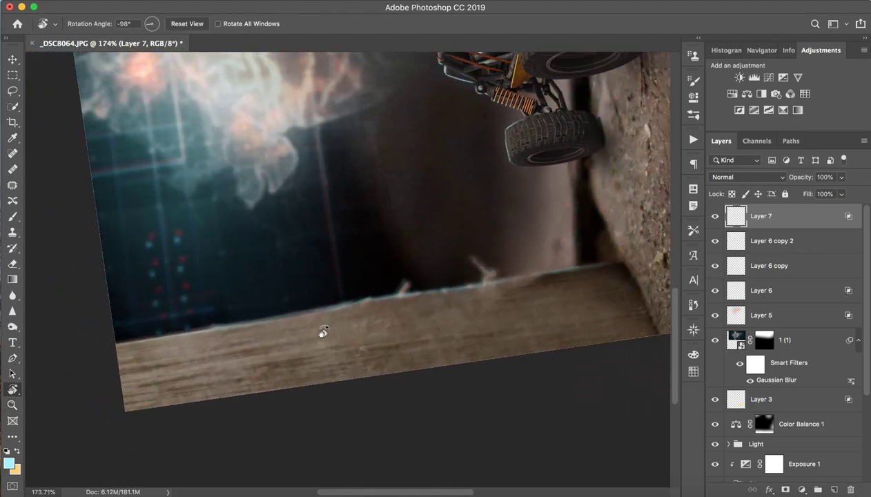
click(12, 343)
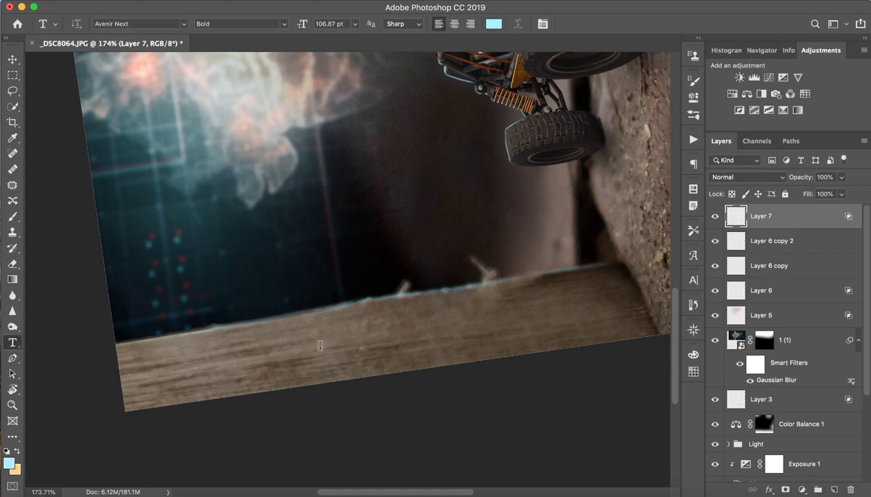
click(317, 343)
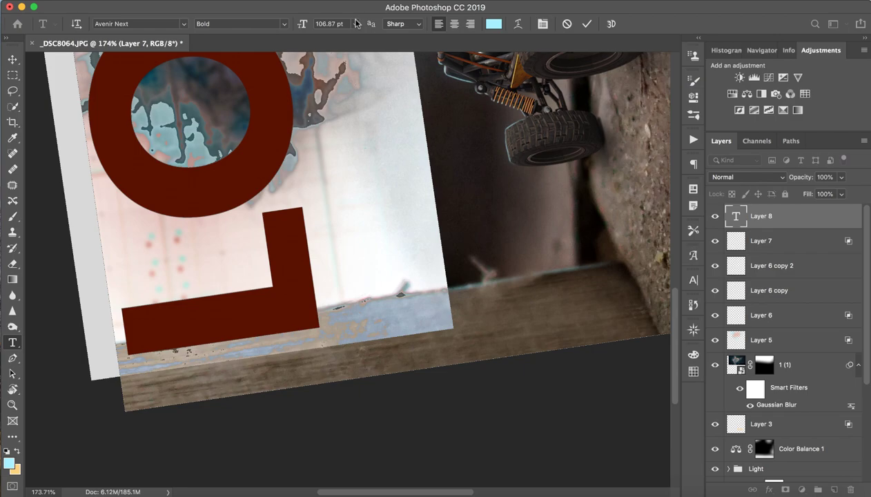
text(SA)
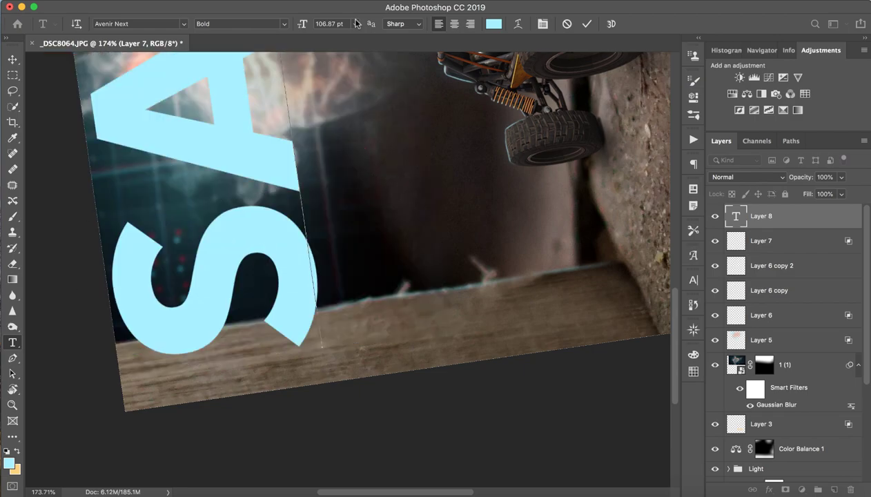
Step: Reduce the name text to 10.01 pt and complete its last letter
key(super+a)
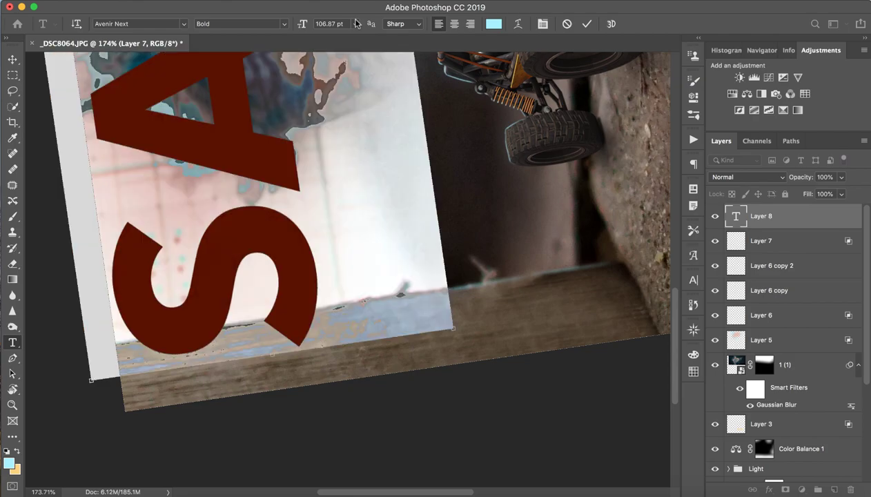
drag(298, 26, 218, 43)
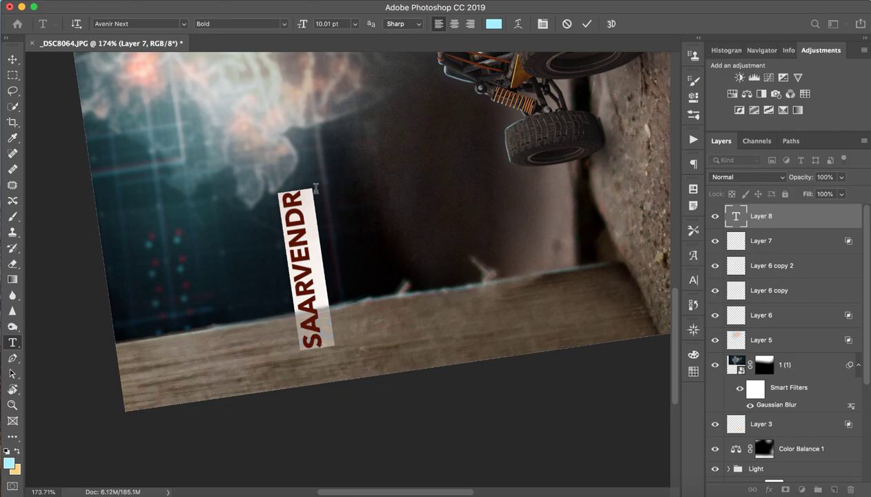
click(294, 188)
text(A)
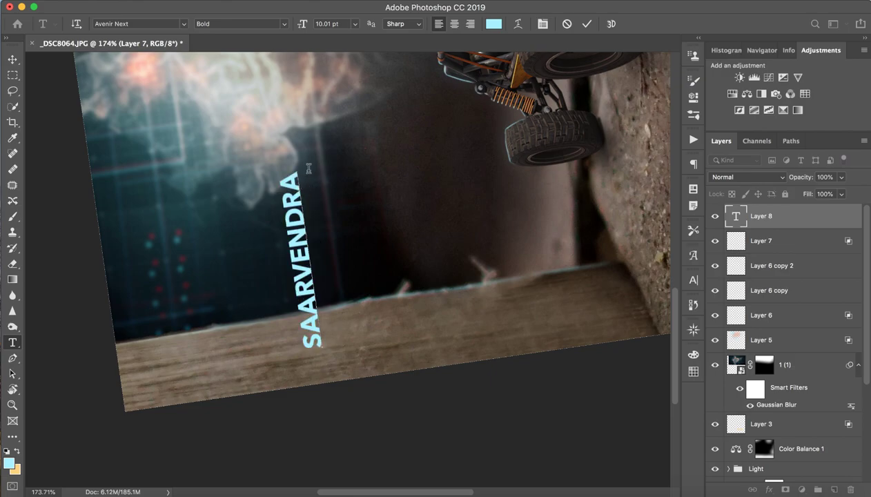
Step: Change the whole name text's colour to black (#000000) and commit the text
key(super+a)
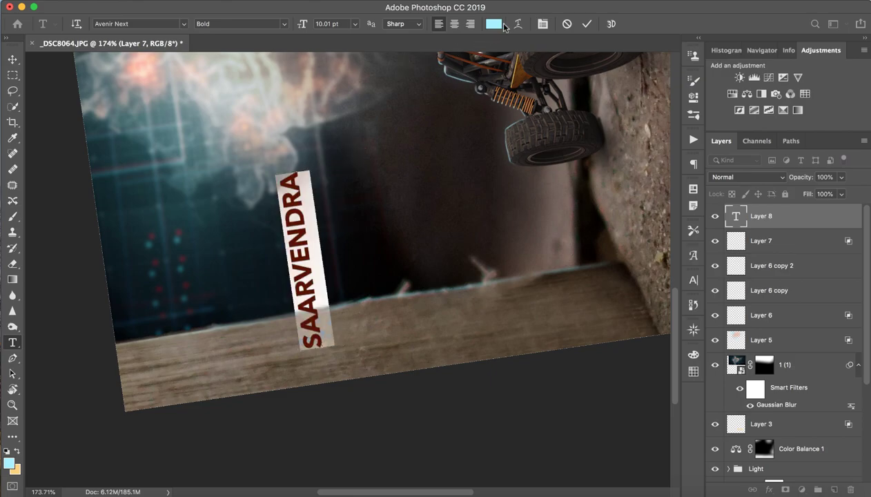
click(493, 24)
drag(624, 217, 453, 286)
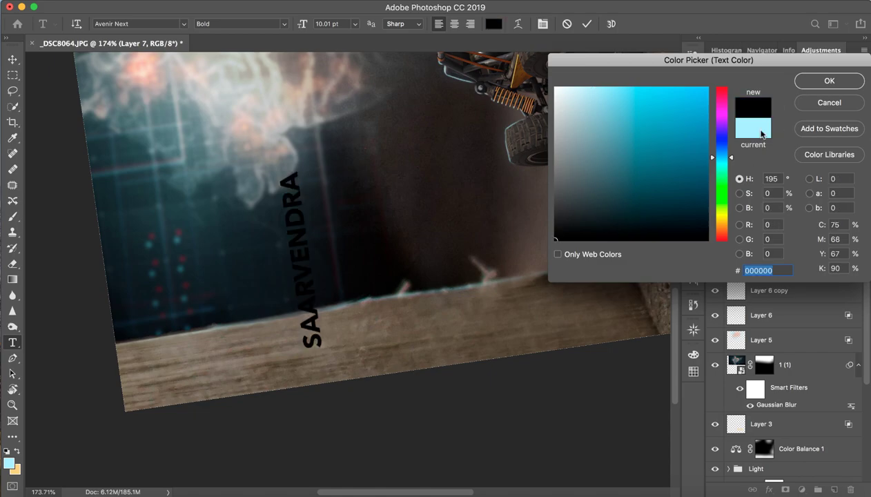
click(828, 82)
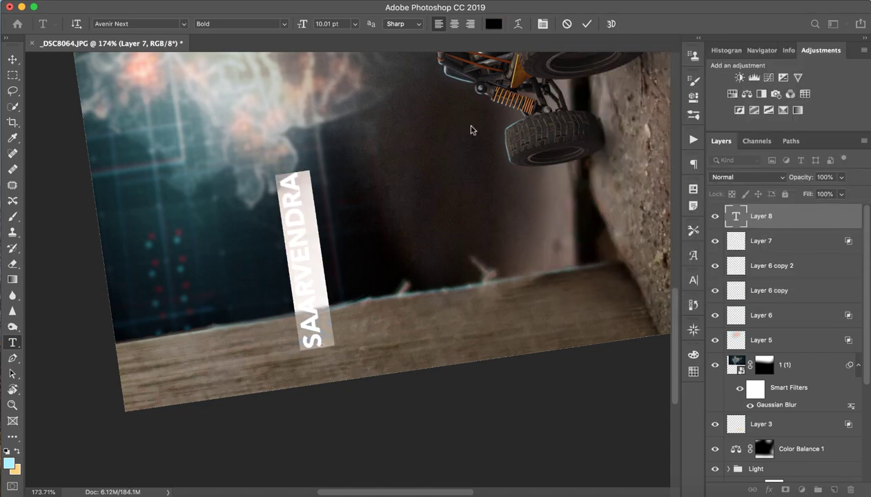
click(586, 23)
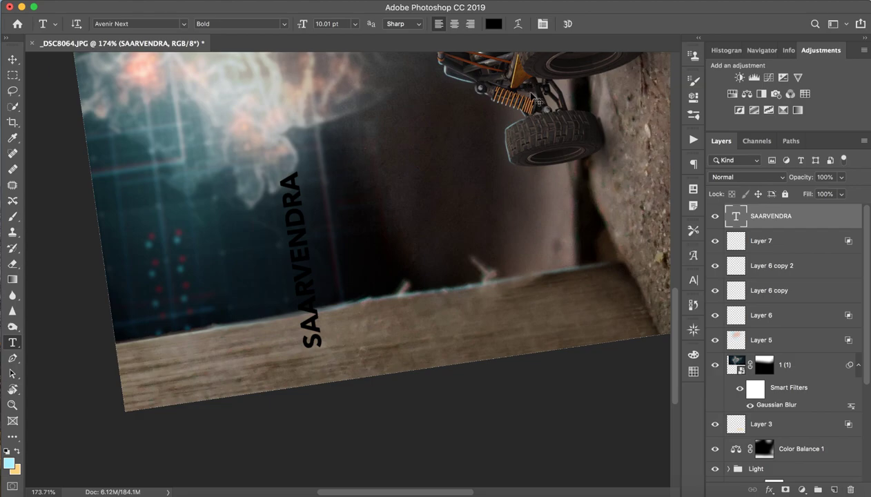
Step: Rotate the black name text to run along the wooden post and place it on the middle of the wood
key(v)
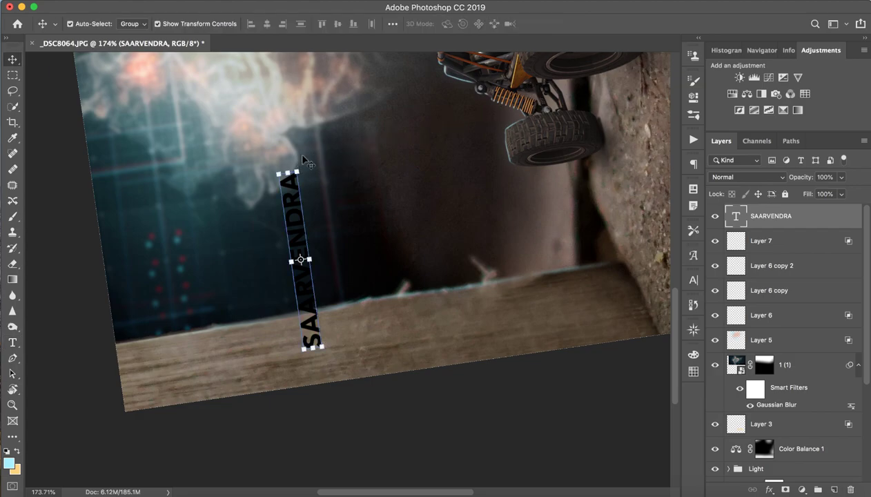
drag(301, 160, 435, 316)
drag(556, 311, 557, 330)
drag(469, 318, 404, 343)
click(590, 24)
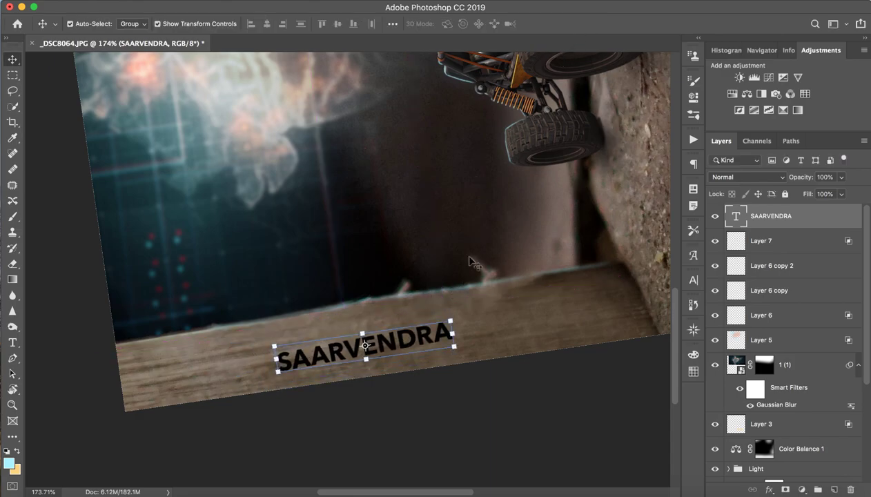
click(482, 330)
drag(401, 349, 430, 329)
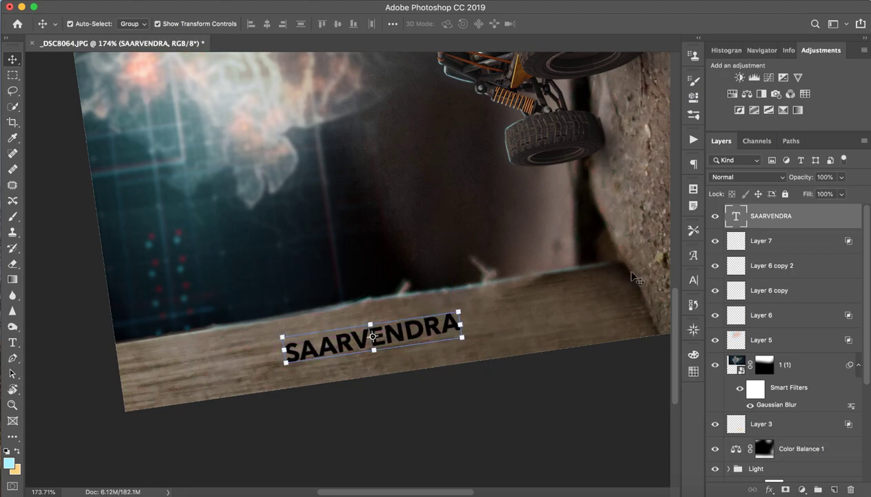
Step: Set the name text layer's Blend If for the underlying layer to a split shadow range of 0 / 145
click(762, 177)
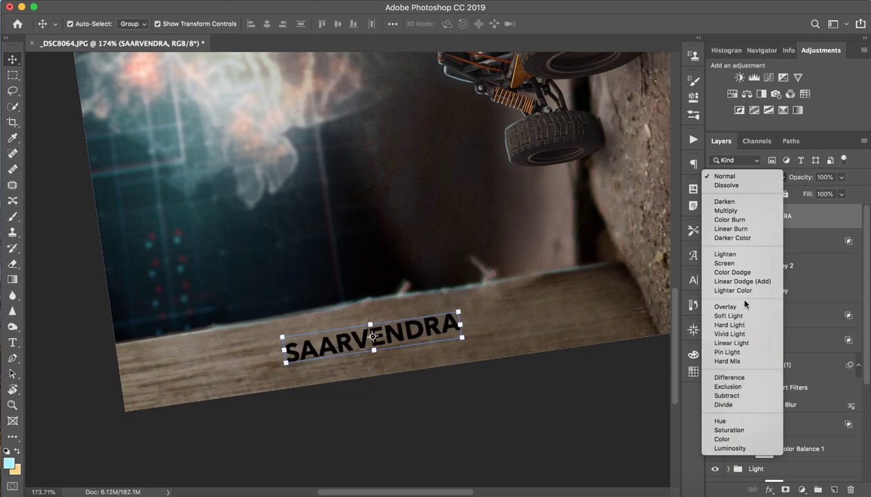
click(821, 245)
double_click(811, 216)
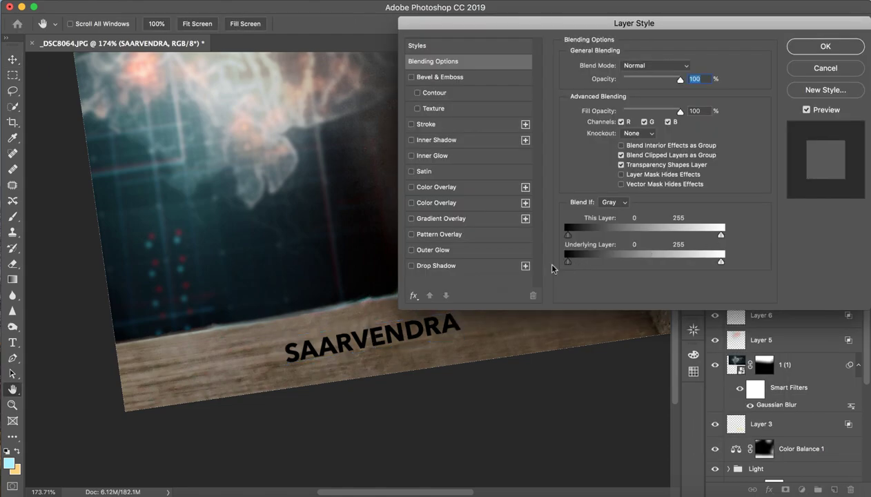
drag(567, 262, 648, 263)
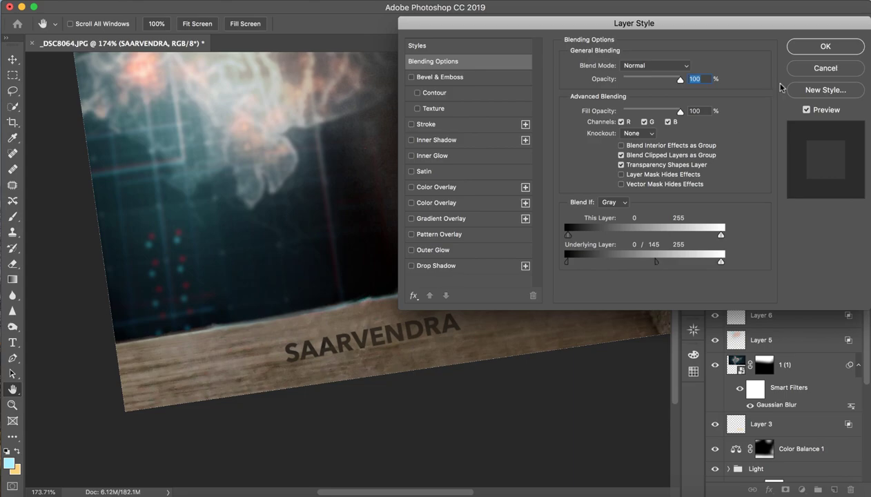
click(823, 46)
Step: Shrink the name text and move it to the post's base, near the edge facing the buggy
key(ctrl+t)
drag(460, 312, 605, 284)
click(592, 23)
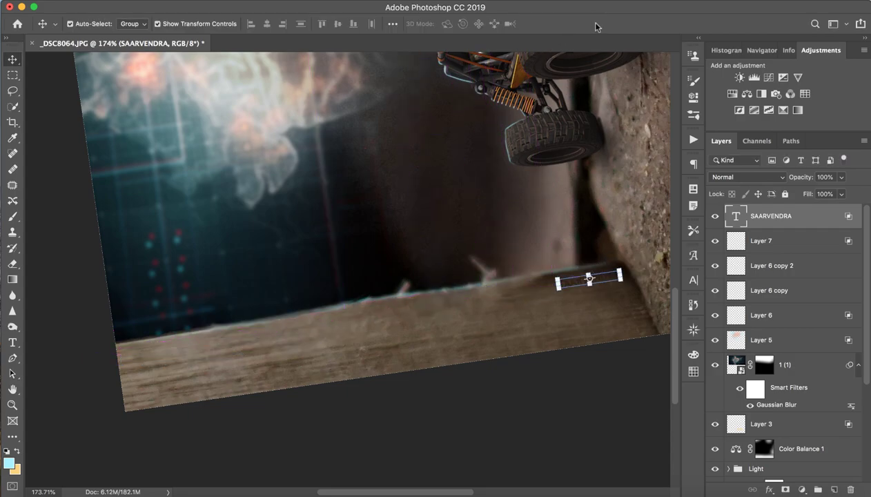
Step: Reset the canvas view to 0° rotation, examine the name at the post's base up close and select its text layer
click(533, 255)
key(z)
drag(546, 251, 530, 255)
key(v)
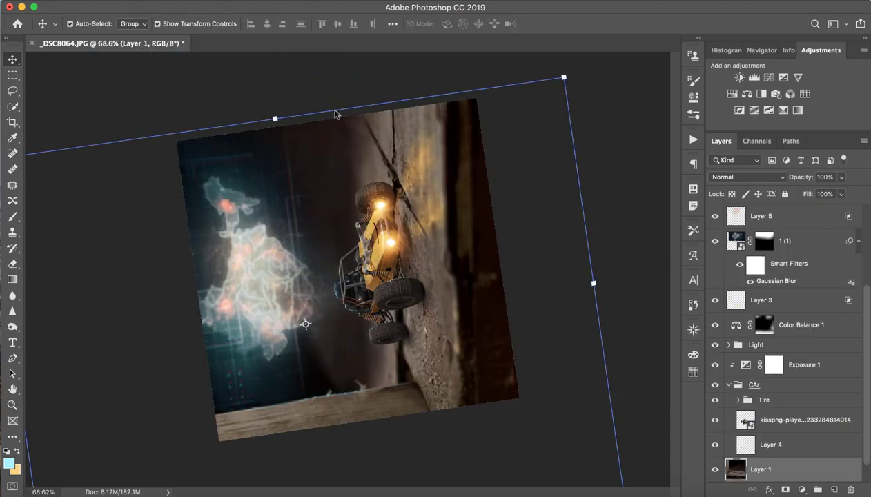
key(r)
click(190, 23)
key(z)
drag(218, 333, 301, 316)
key(r)
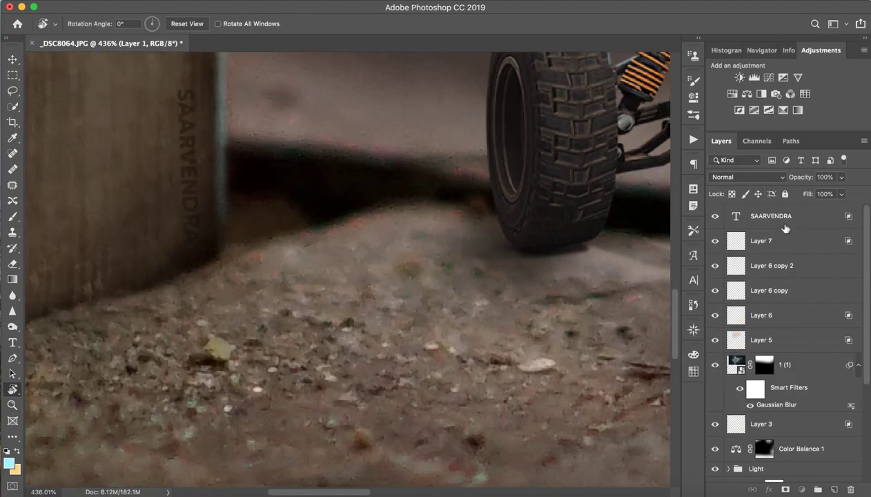
click(776, 225)
scroll(641, 148, up, 1)
click(290, 1)
click(359, 115)
click(294, 1)
click(294, 2)
click(298, 1)
click(303, 7)
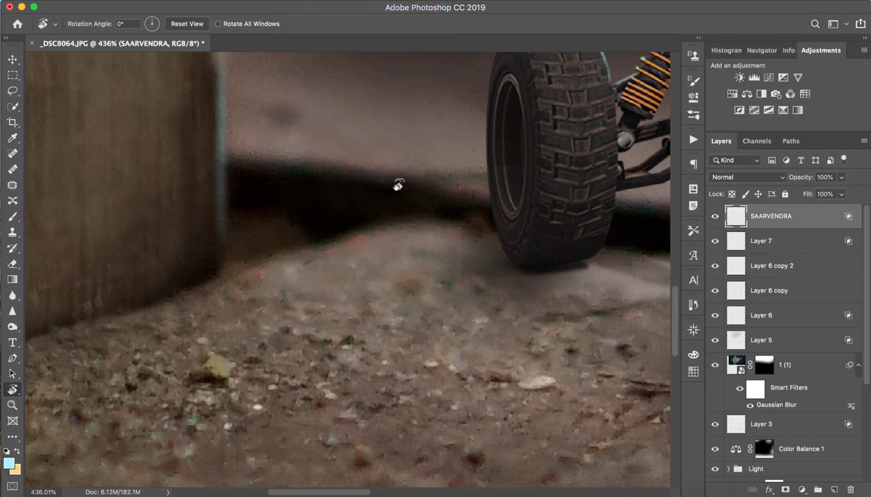
key(super+z)
key(super+z)
Step: Convert the name text to a smart object and apply a Gaussian Blur of 1-pixel radius
click(298, 1)
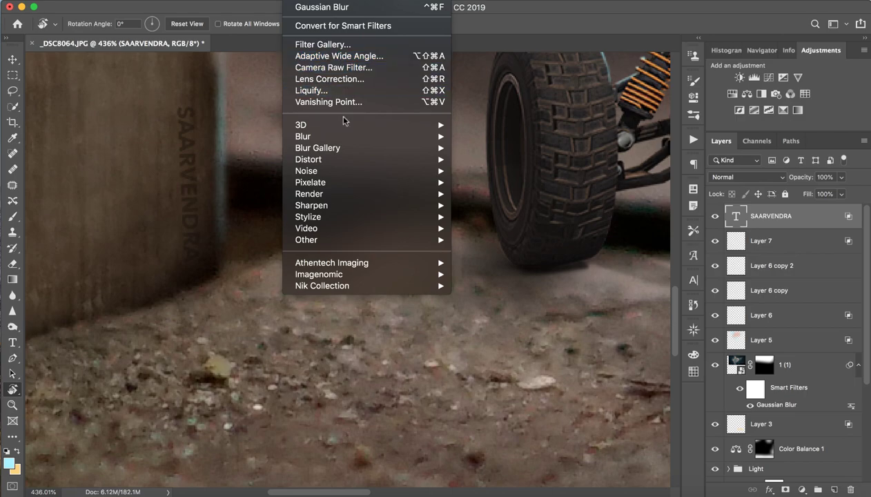
mouse_move(412, 137)
click(493, 183)
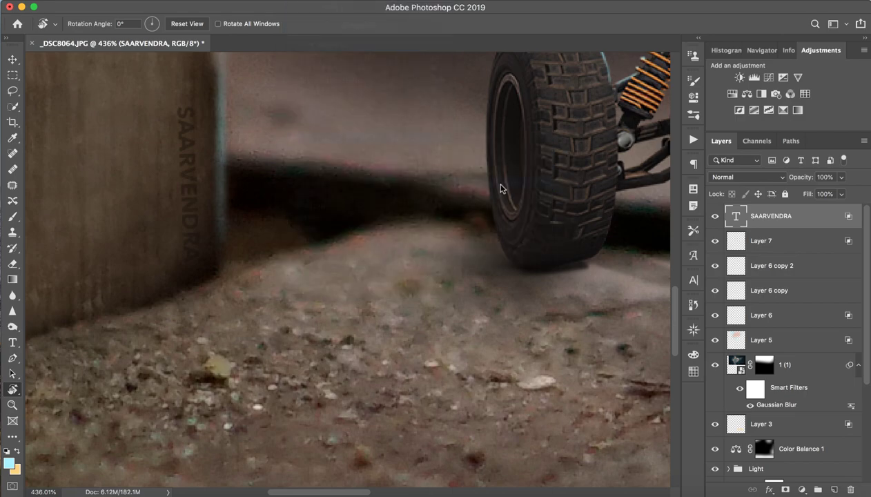
click(552, 178)
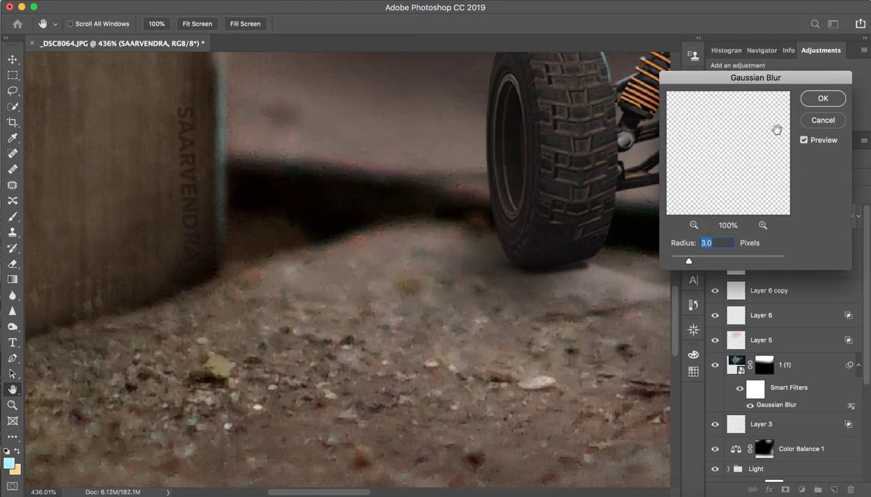
text(1)
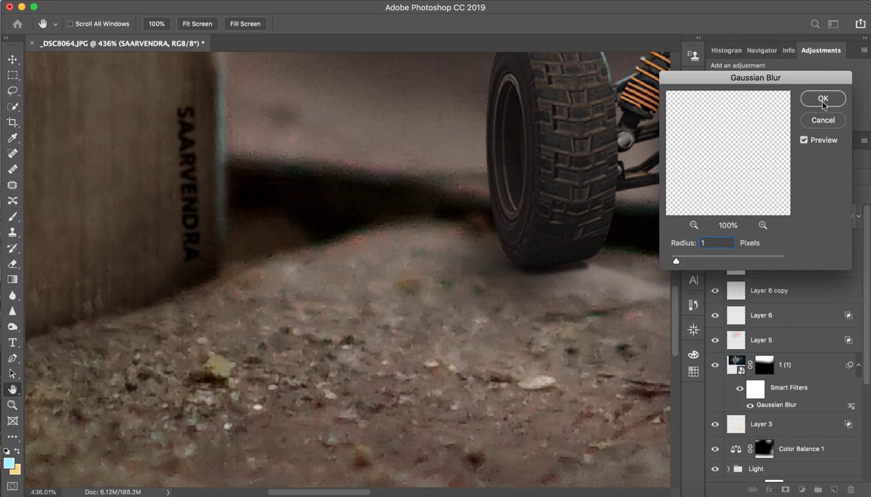
click(821, 104)
Step: Rotate the name on the wooden post by -1.58° and commit the transform
key(z)
drag(383, 162, 339, 164)
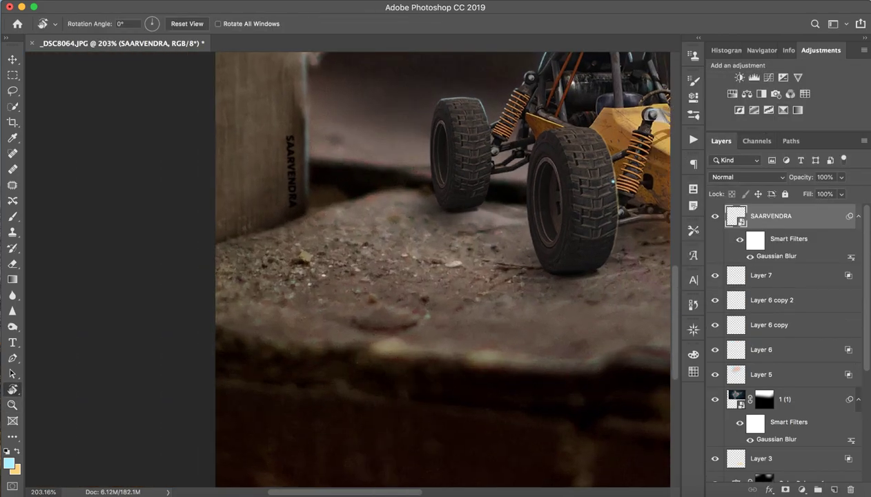
key(v)
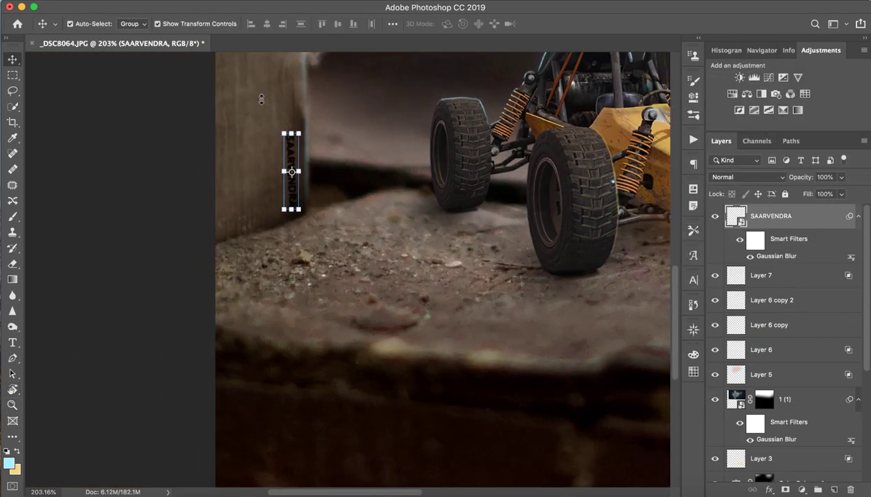
click(277, 136)
click(524, 194)
drag(273, 135, 270, 128)
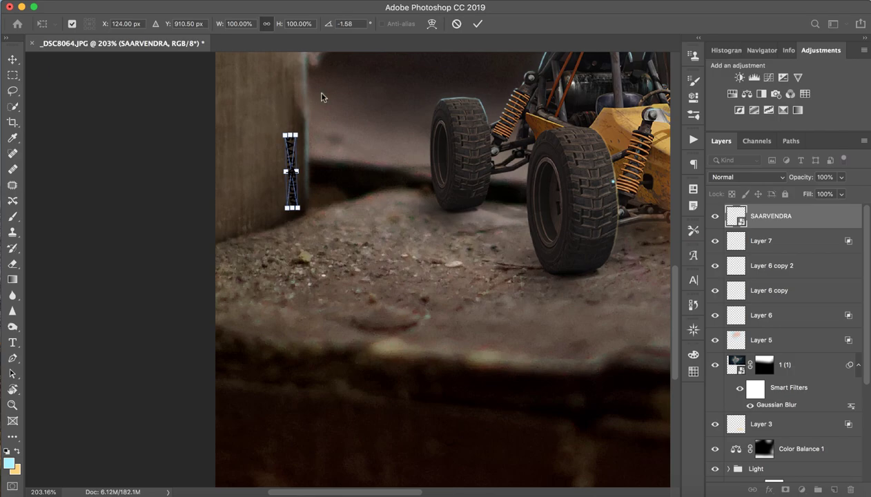
click(477, 24)
click(481, 269)
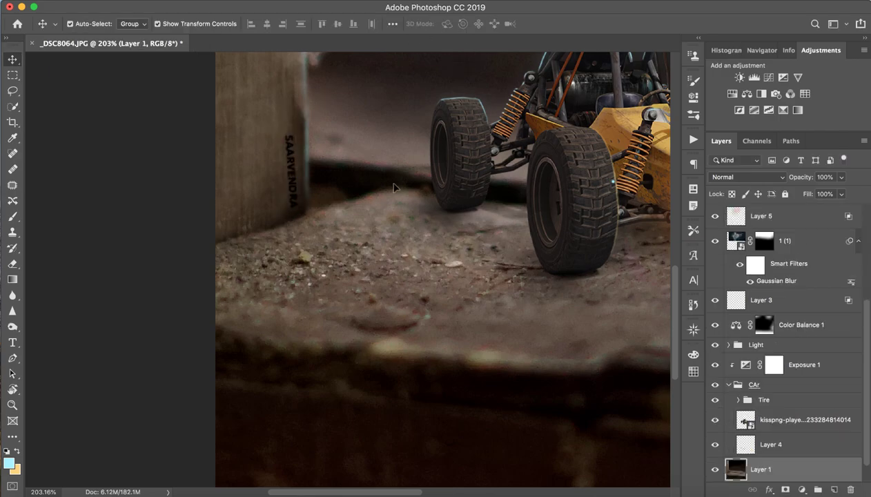
Step: Scale the name on the post to 80.76%, set its rotation to 0° and commit the transform
click(290, 172)
drag(291, 133, 264, 143)
click(525, 193)
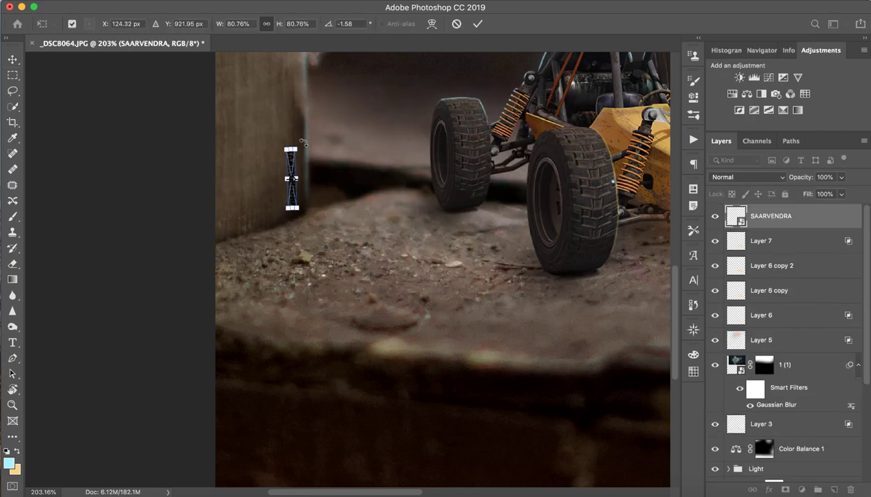
click(348, 24)
text(0)
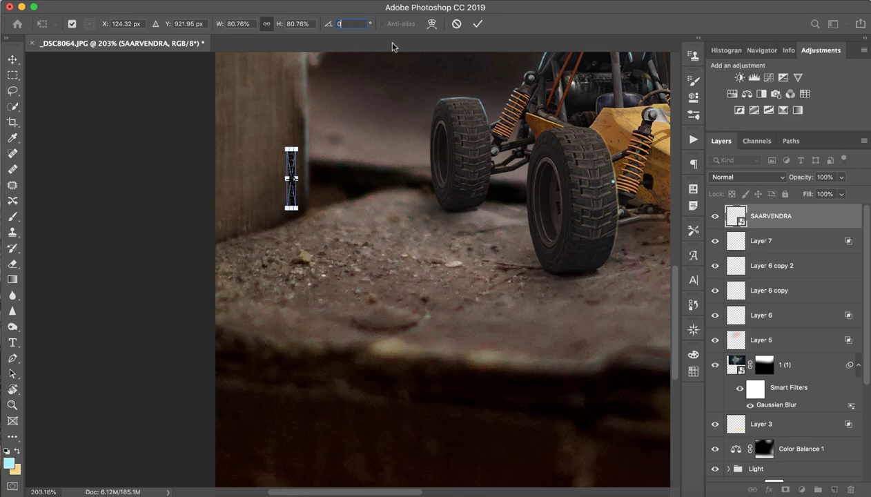
click(475, 23)
click(494, 192)
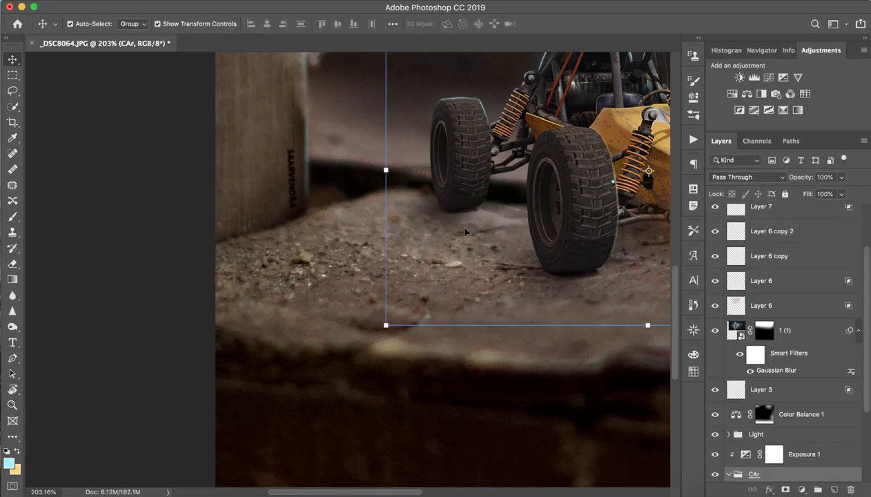
click(355, 317)
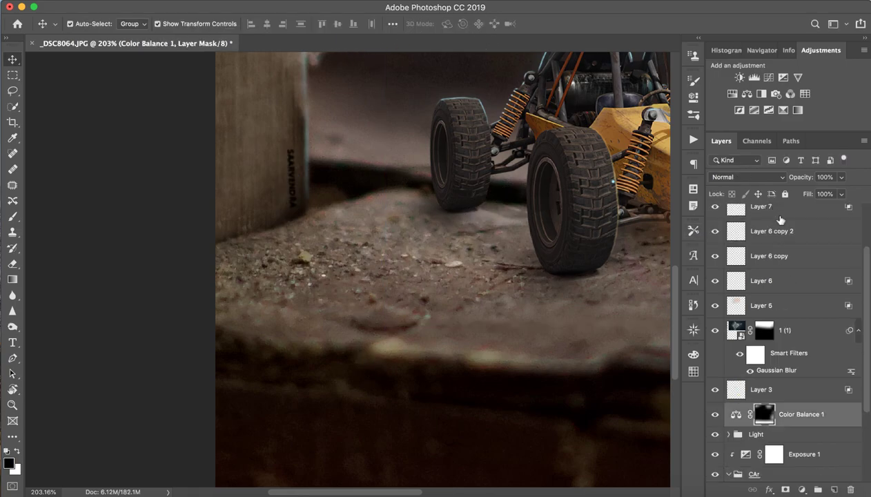
Step: Reduce the opacity of the blurred name smart object on the wooden post to about 21%
scroll(787, 224, up, 2)
click(788, 220)
scroll(783, 197, up, 3)
drag(804, 179, 779, 182)
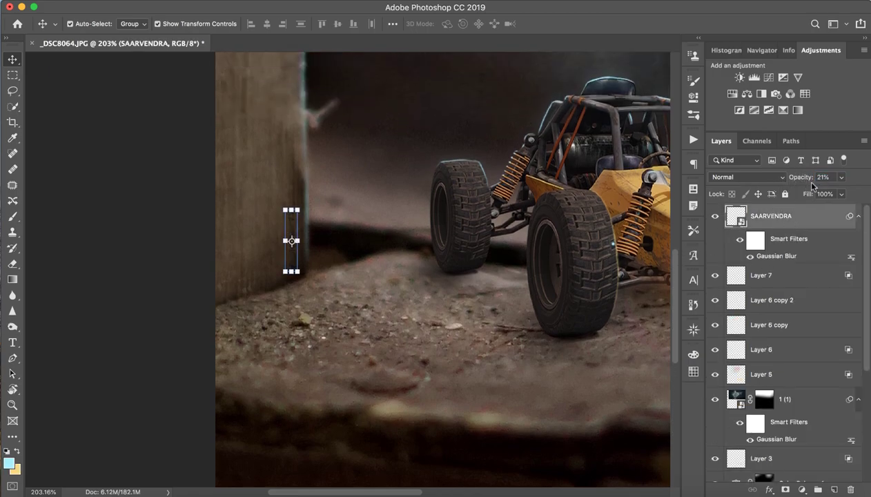
click(503, 336)
Step: Compare the whole composite with the original photo by isolating Layer 0, and restore the visibility of the other layers
key(z)
drag(403, 381, 367, 379)
drag(474, 383, 466, 390)
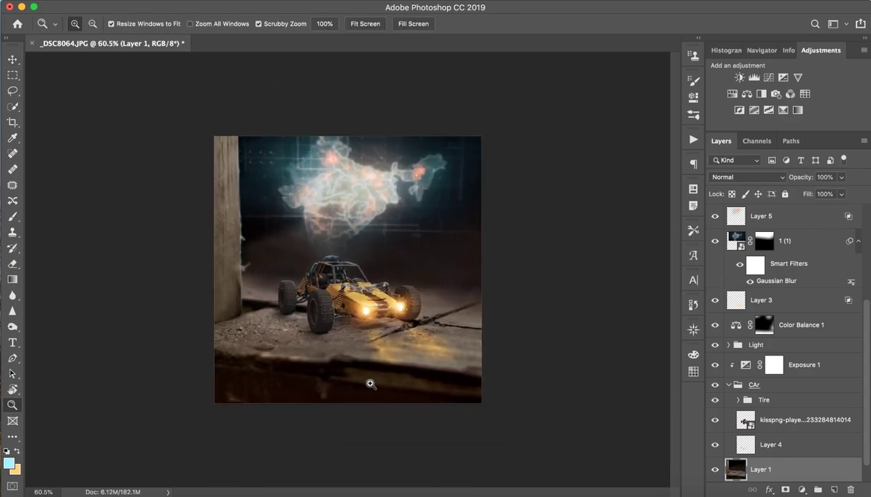
drag(369, 380, 381, 386)
key(v)
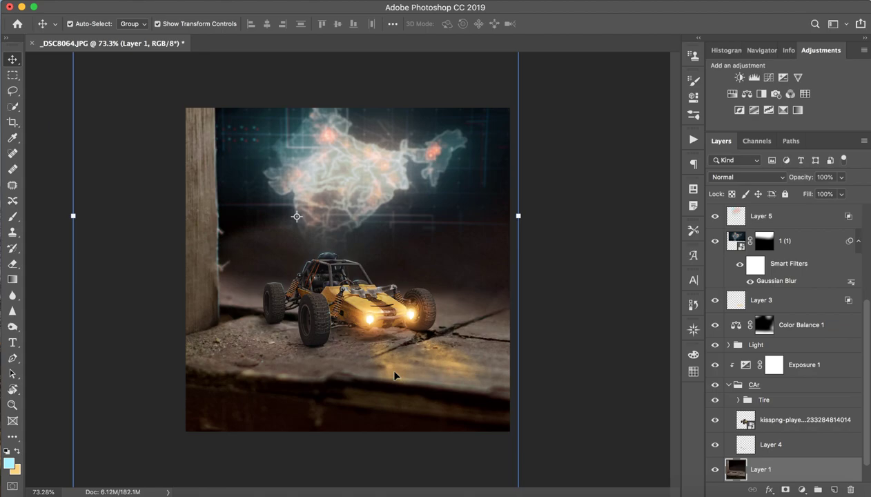
scroll(709, 425, down, 1)
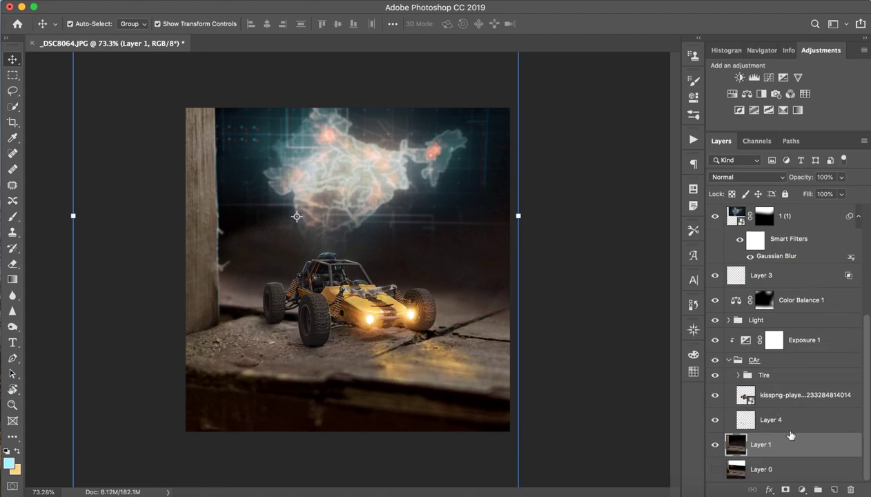
alt+click(714, 469)
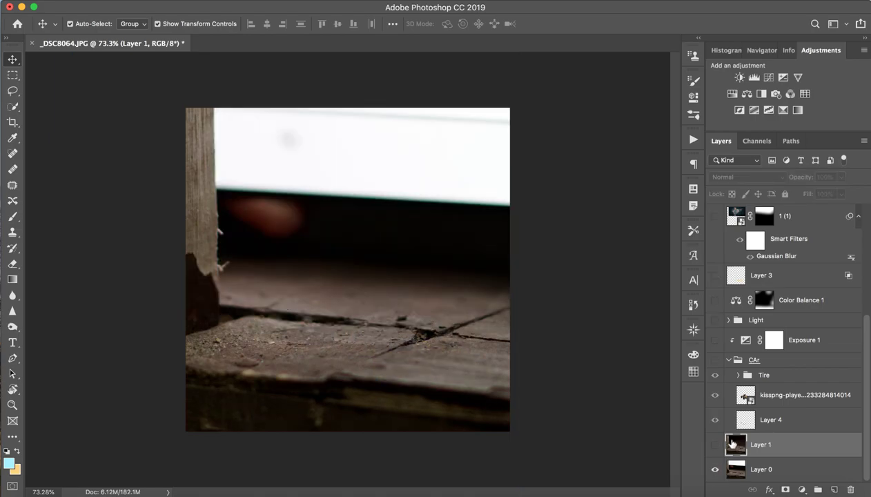
alt+click(713, 470)
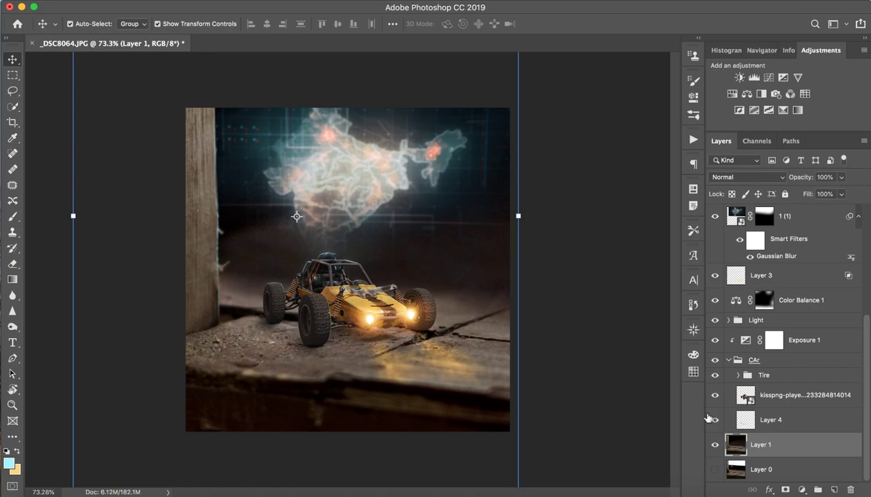
click(591, 1)
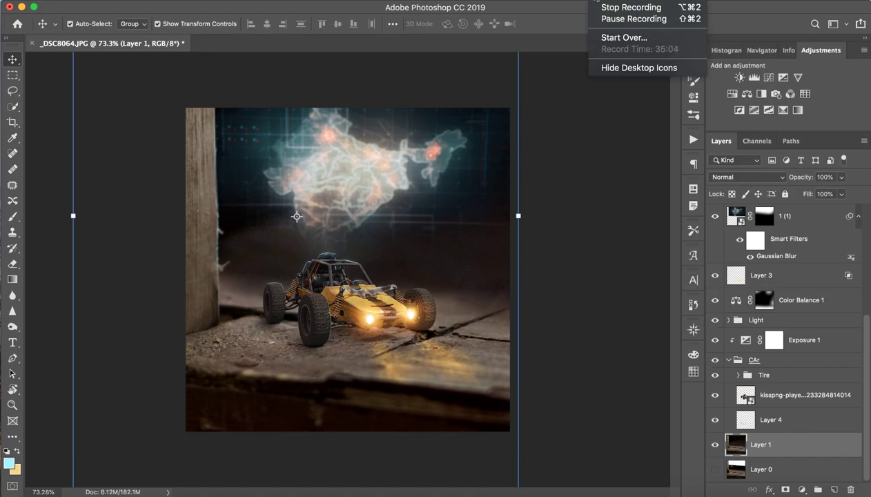